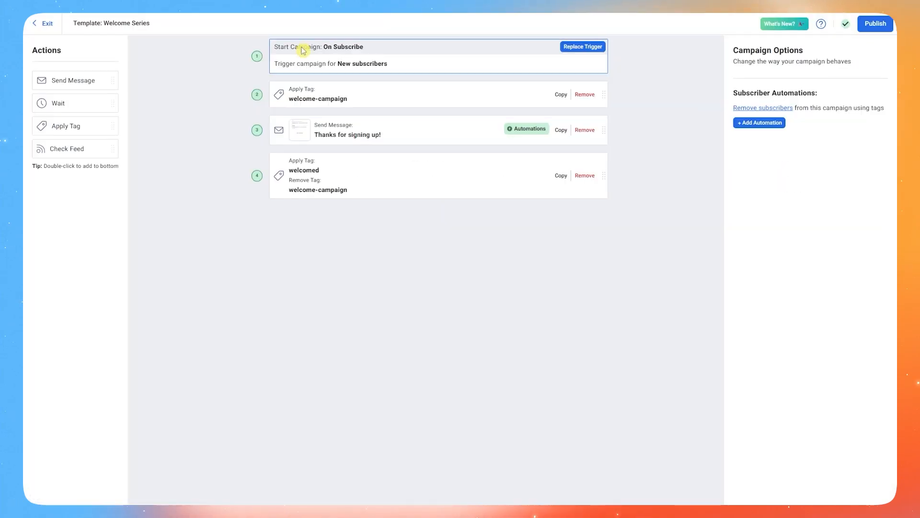
Add a Check Feed action to the Welcome Series campaign workflow
{"action": "left_click", "coordinate": [297, 47]}
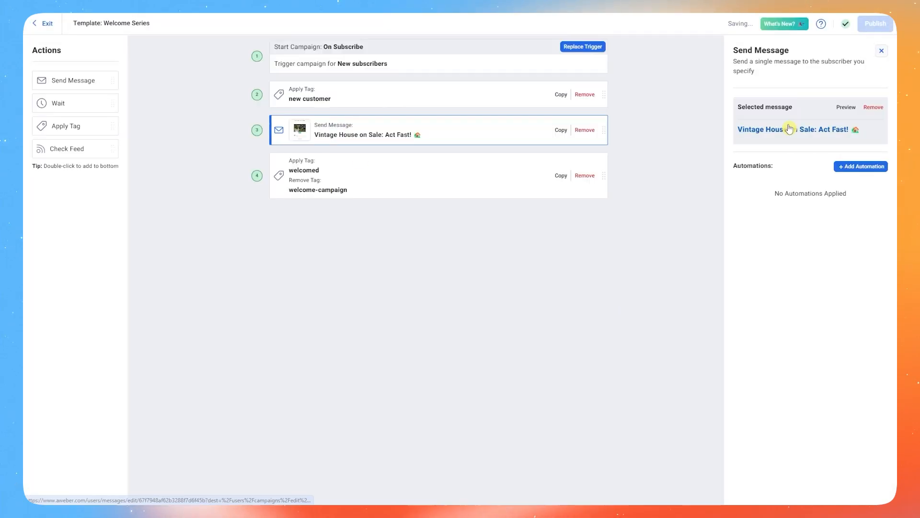
{"action": "left_click", "coordinate": [377, 187]}
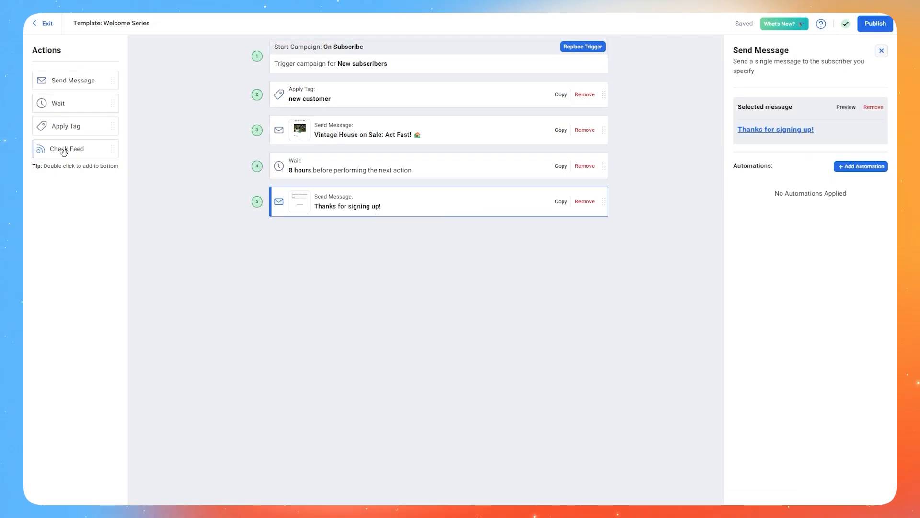
{"action": "left_click_drag", "start_coordinate": [63, 151], "coordinate": [450, 158]}
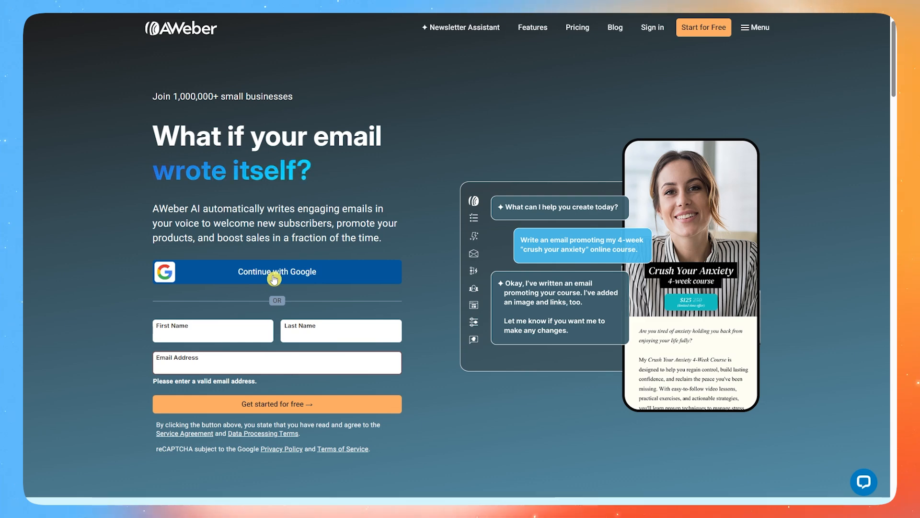
Go through the sign-up form's first name, last name and email address fields without filling them in
{"action": "left_click", "coordinate": [178, 326]}
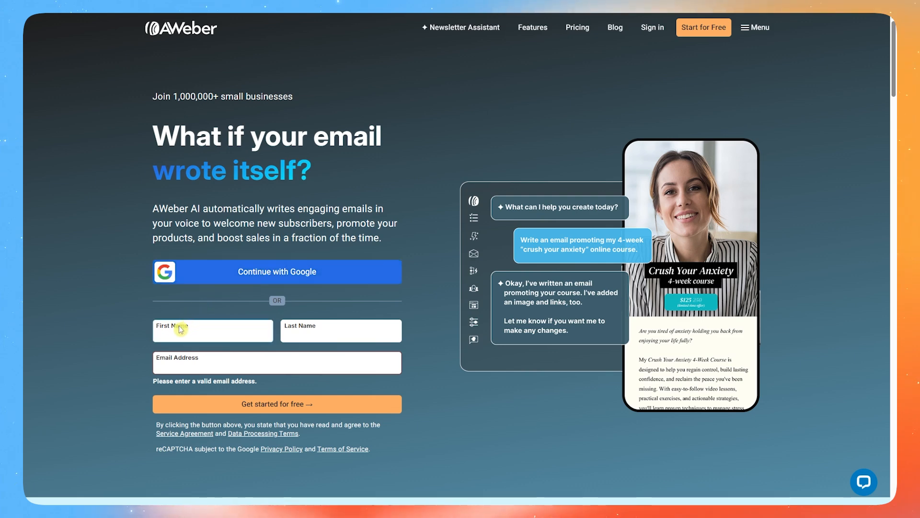
{"action": "left_click", "coordinate": [316, 330]}
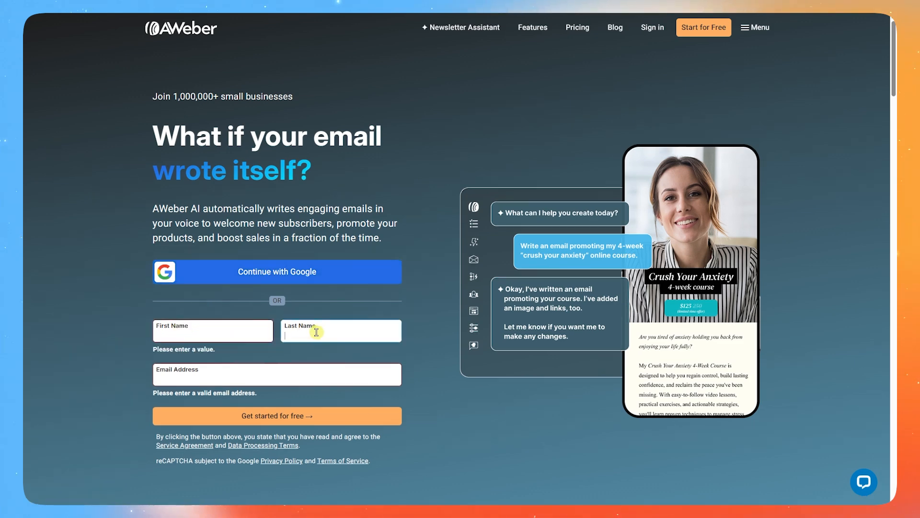
{"action": "left_click", "coordinate": [165, 375]}
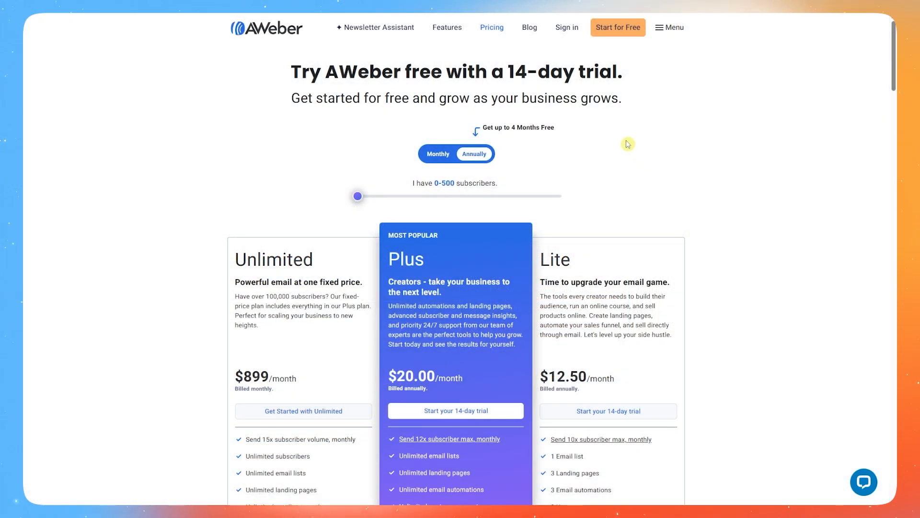
Compare the Unlimited, Plus and Lite plan cards on the pricing page, focusing on the Lite and Plus plans
{"action": "scroll", "coordinate": [561, 141], "scroll_direction": "down", "scroll_amount": 2}
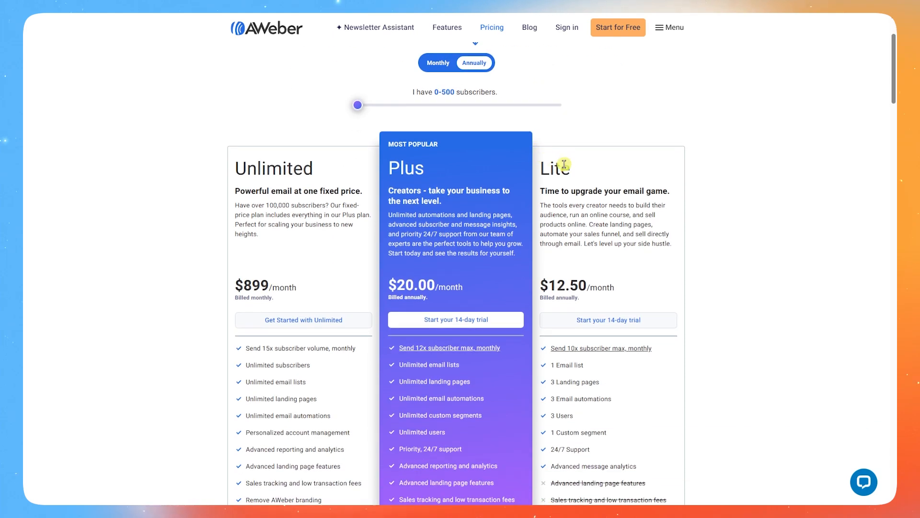
{"action": "left_click_drag", "start_coordinate": [234, 172], "coordinate": [310, 167]}
{"action": "left_click_drag", "start_coordinate": [388, 165], "coordinate": [636, 170]}
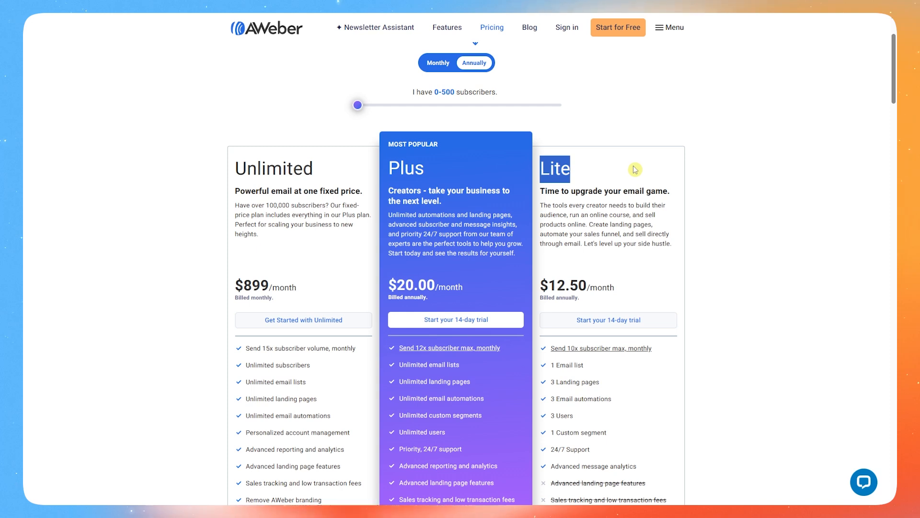
{"action": "left_click", "coordinate": [635, 169]}
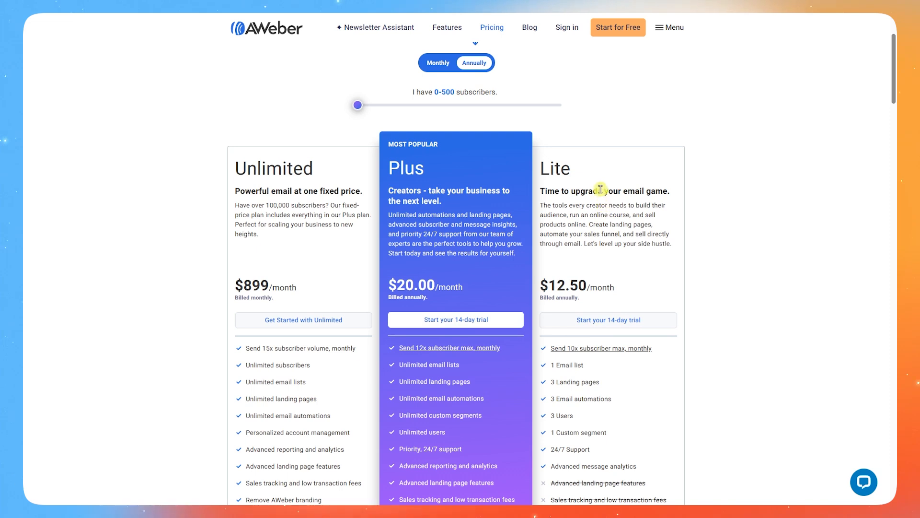
{"action": "double_click", "coordinate": [553, 168]}
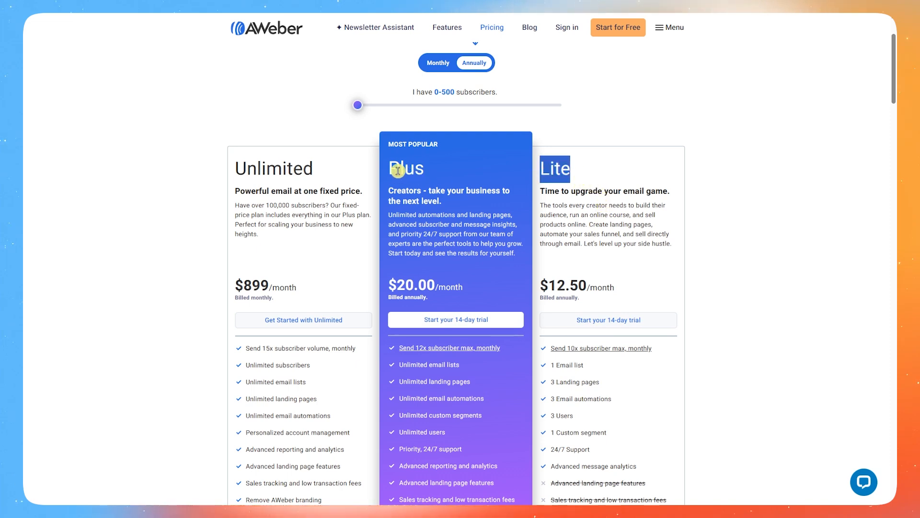
{"action": "double_click", "coordinate": [417, 170]}
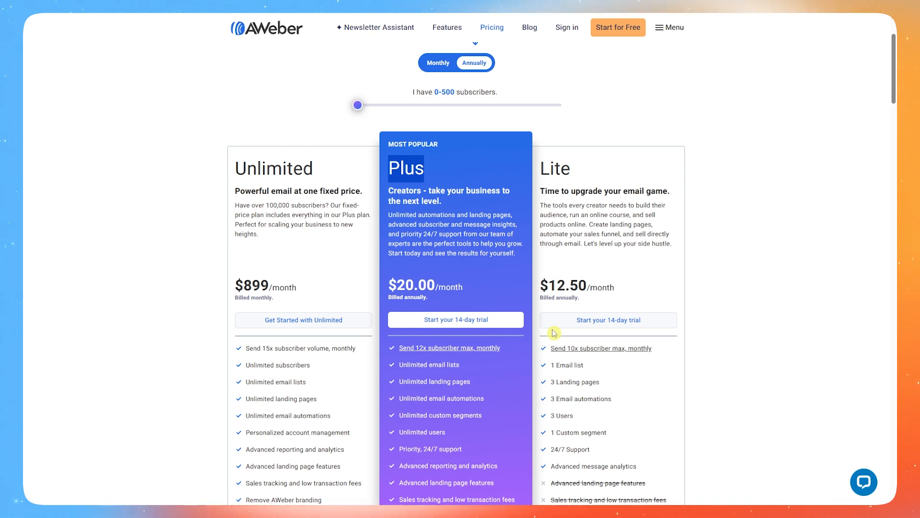
Examine the full feature comparison table below the plan cards, from usage and email through to reporting and ecommerce
{"action": "scroll", "coordinate": [490, 241], "scroll_direction": "down", "scroll_amount": 2}
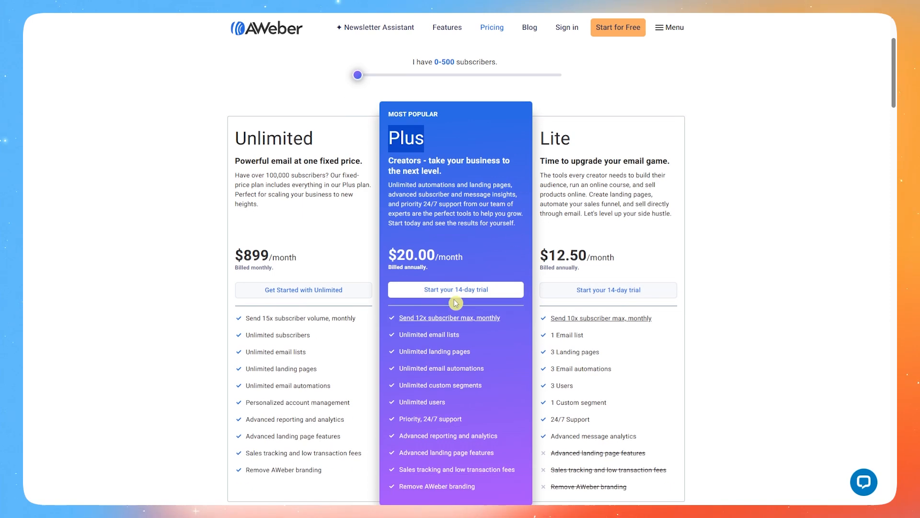
{"action": "scroll", "coordinate": [465, 287], "scroll_direction": "down", "scroll_amount": 9}
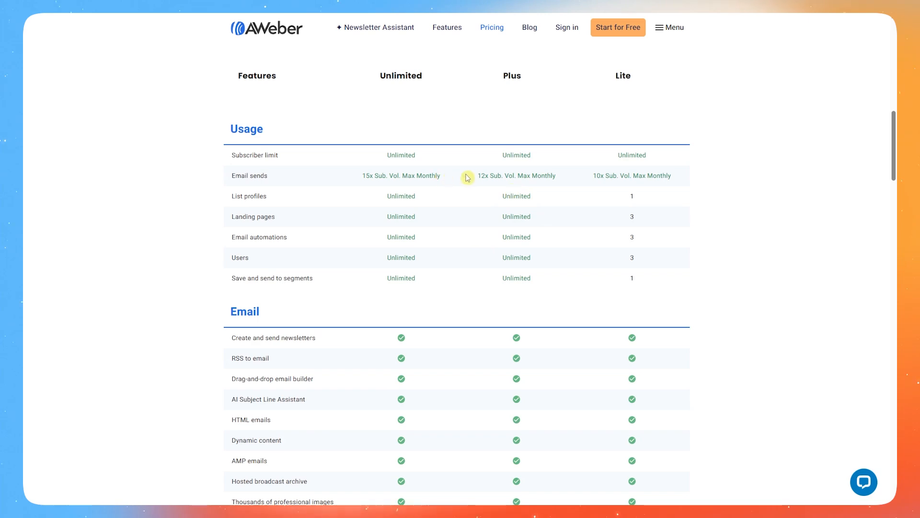
{"action": "scroll", "coordinate": [467, 178], "scroll_direction": "down", "scroll_amount": 6}
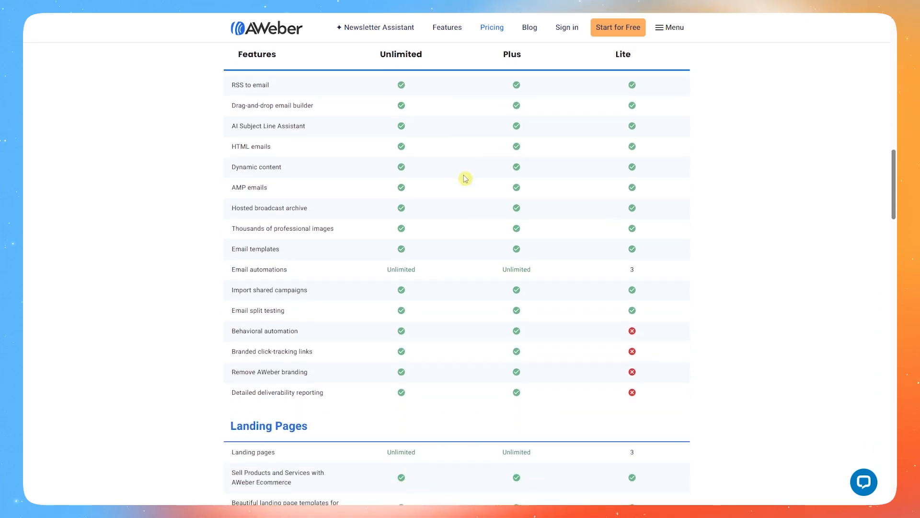
{"action": "scroll", "coordinate": [465, 179], "scroll_direction": "down", "scroll_amount": 12}
{"action": "scroll", "coordinate": [477, 196], "scroll_direction": "down", "scroll_amount": 2}
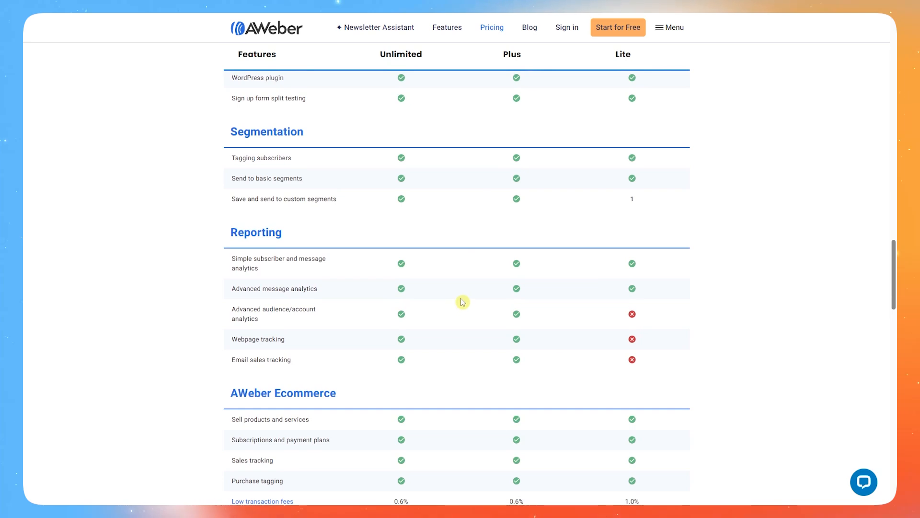
{"action": "scroll", "coordinate": [462, 301], "scroll_direction": "up", "scroll_amount": 20}
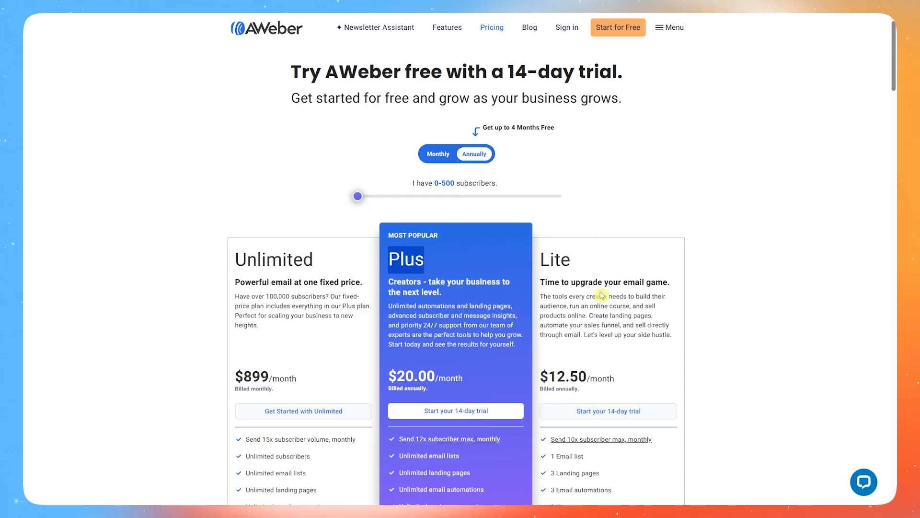
Review the lists of features included in the Lite and Plus plans
{"action": "scroll", "coordinate": [590, 284], "scroll_direction": "down", "scroll_amount": 1}
{"action": "scroll", "coordinate": [589, 284], "scroll_direction": "down", "scroll_amount": 3}
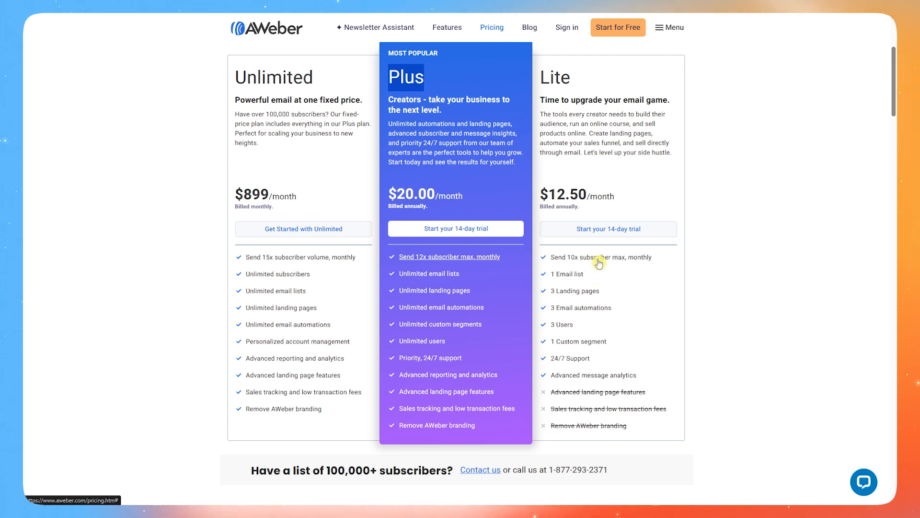
{"action": "left_click", "coordinate": [465, 114]}
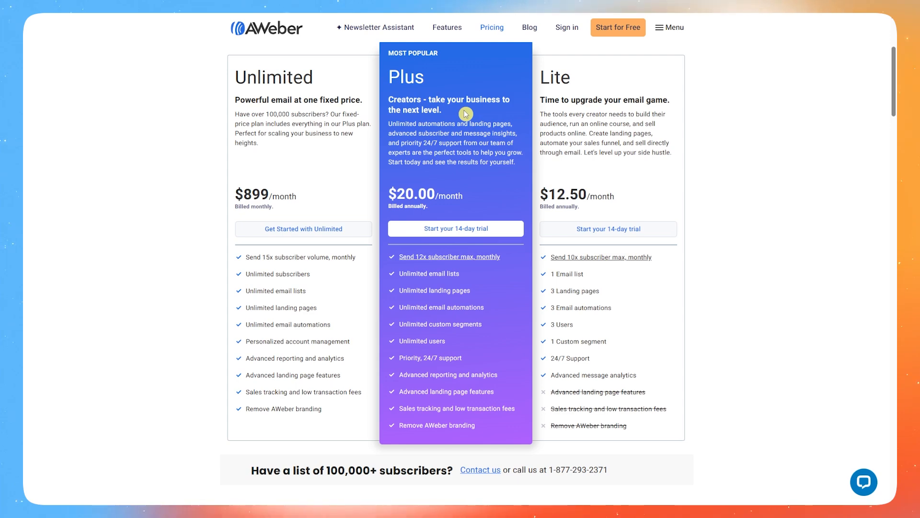
{"action": "scroll", "coordinate": [472, 127], "scroll_direction": "down", "scroll_amount": 1}
{"action": "scroll", "coordinate": [472, 128], "scroll_direction": "down", "scroll_amount": 3}
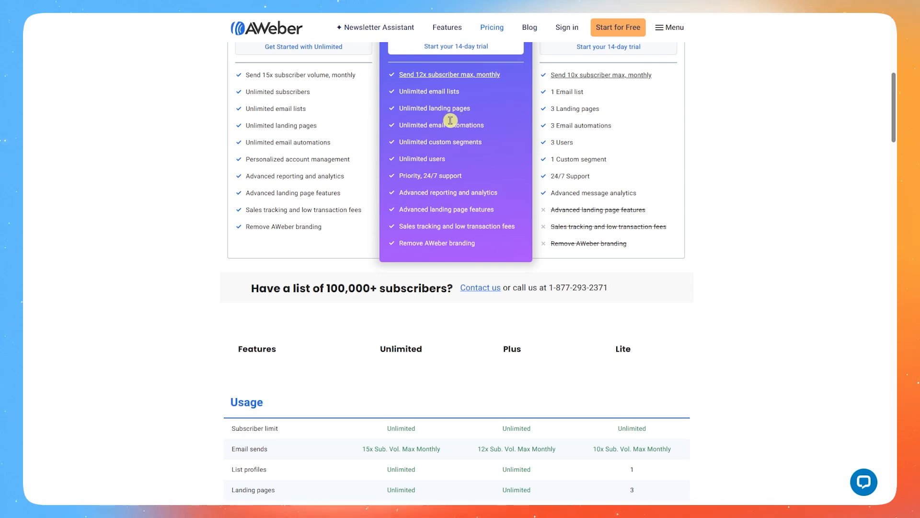
Examine the Unlimited plan's heading and its fixed-price tagline
{"action": "scroll", "coordinate": [450, 120], "scroll_direction": "up", "scroll_amount": 7}
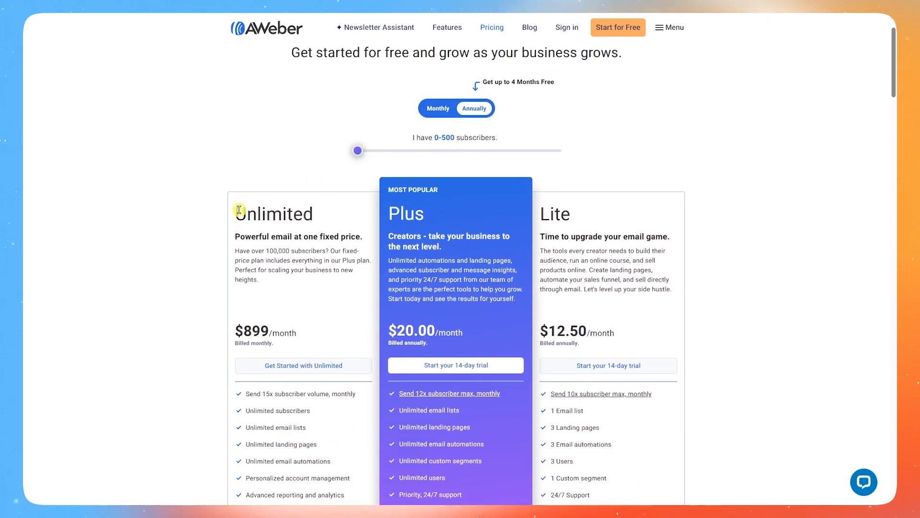
{"action": "left_click_drag", "start_coordinate": [237, 209], "coordinate": [333, 221]}
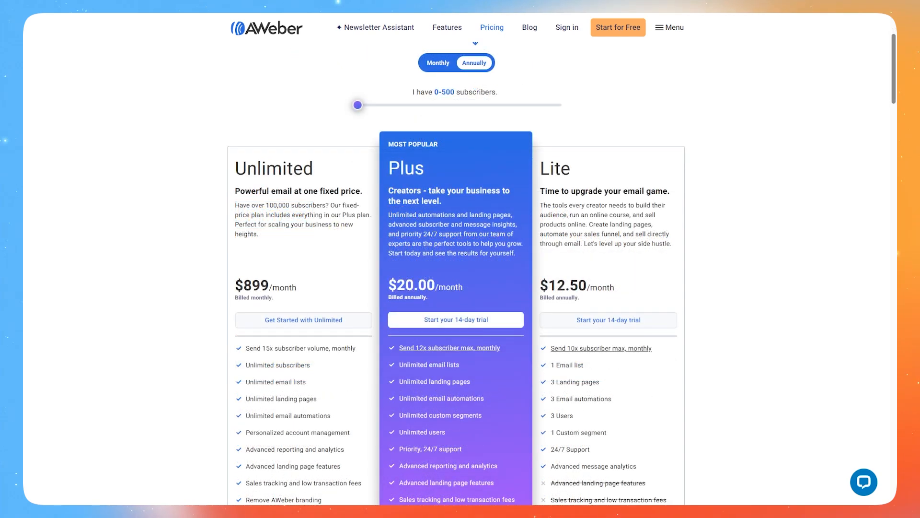
{"action": "left_click_drag", "start_coordinate": [242, 190], "coordinate": [357, 189]}
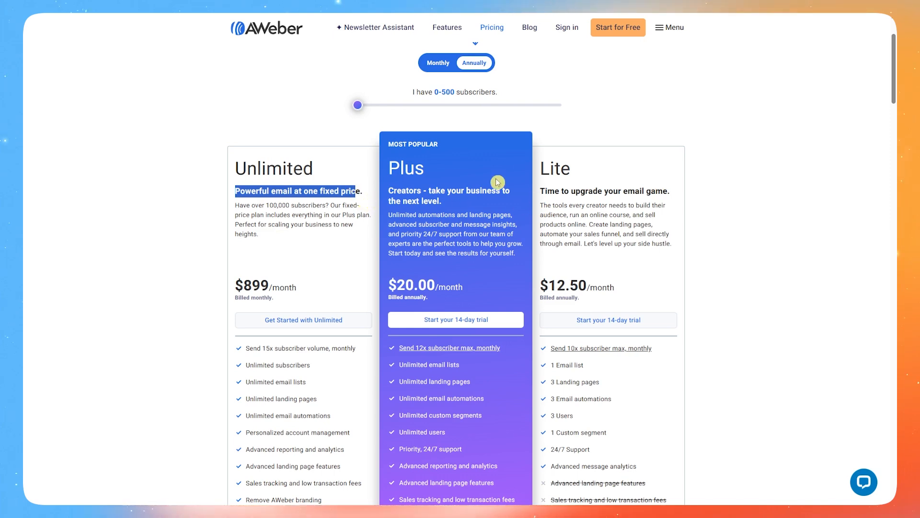
{"action": "left_click", "coordinate": [332, 252]}
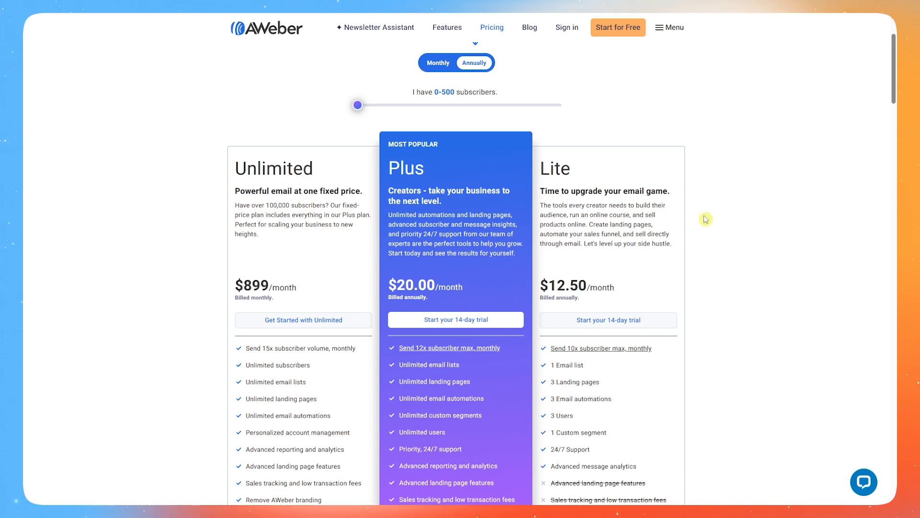
Show monthly billing to check the Plus and Lite prices, and return to annual billing to review its free-months offer
{"action": "scroll", "coordinate": [623, 215], "scroll_direction": "up", "scroll_amount": 2}
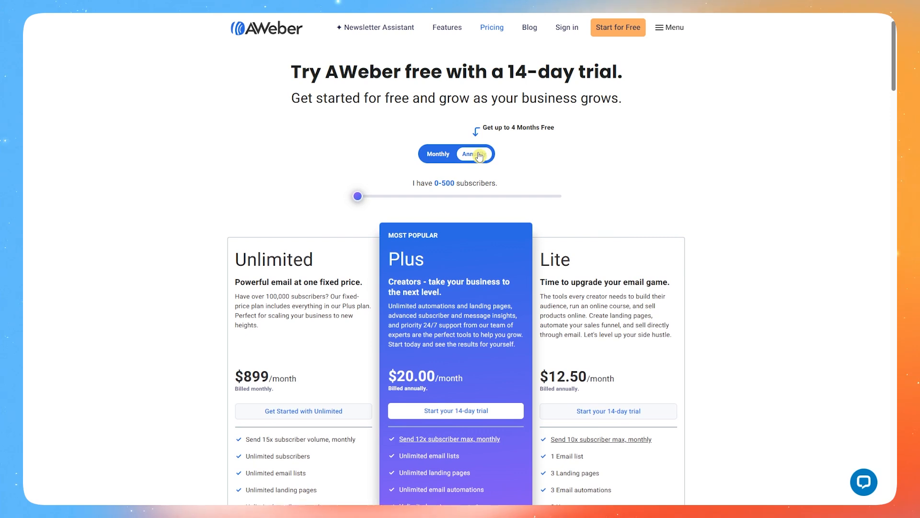
{"action": "left_click", "coordinate": [438, 154]}
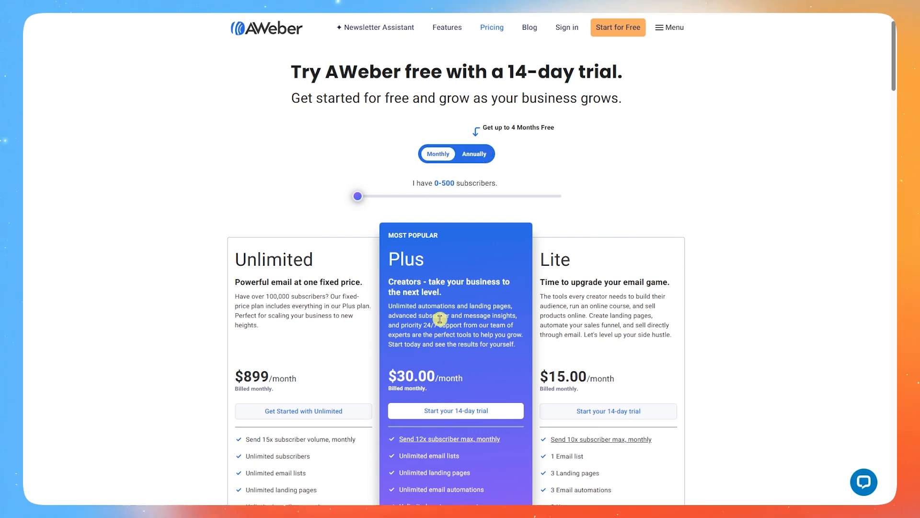
{"action": "left_click_drag", "start_coordinate": [396, 379], "coordinate": [468, 379]}
{"action": "left_click_drag", "start_coordinate": [542, 378], "coordinate": [628, 377]}
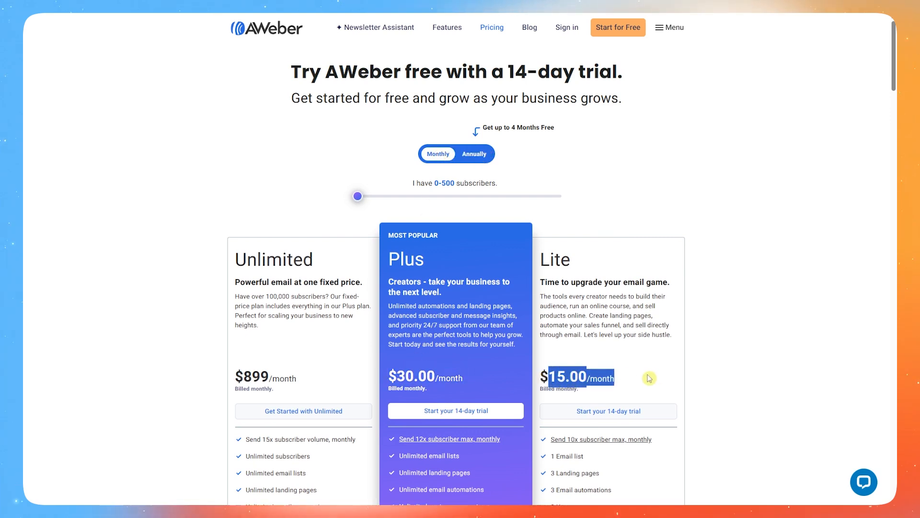
{"action": "left_click", "coordinate": [654, 378]}
{"action": "left_click", "coordinate": [481, 156]}
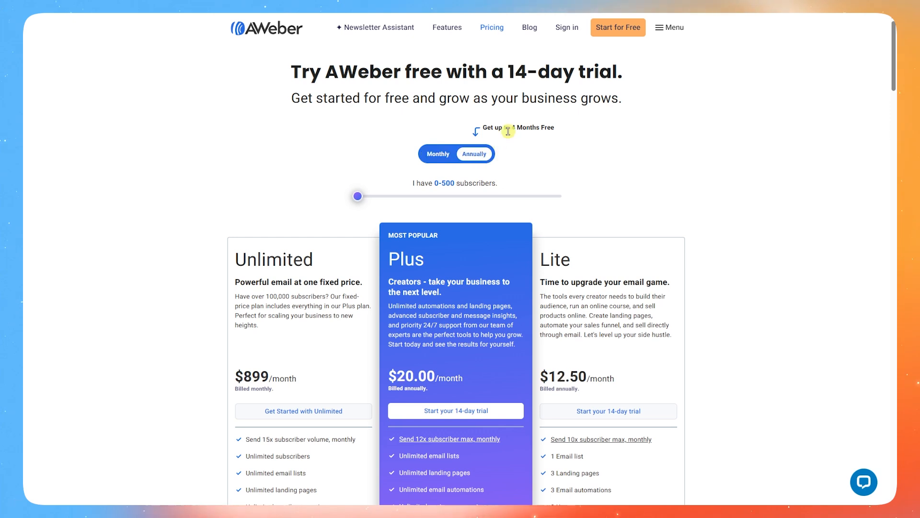
{"action": "left_click_drag", "start_coordinate": [540, 129], "coordinate": [556, 98]}
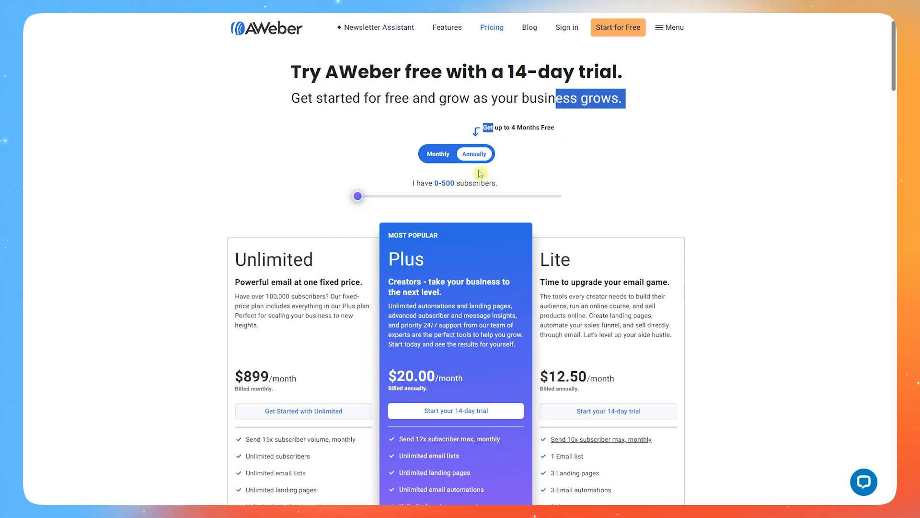
Compare plan prices at 10,001-15,000 and 501-1,000 subscribers, and return the subscriber count to 0-500
{"action": "left_click_drag", "start_coordinate": [360, 200], "coordinate": [449, 199]}
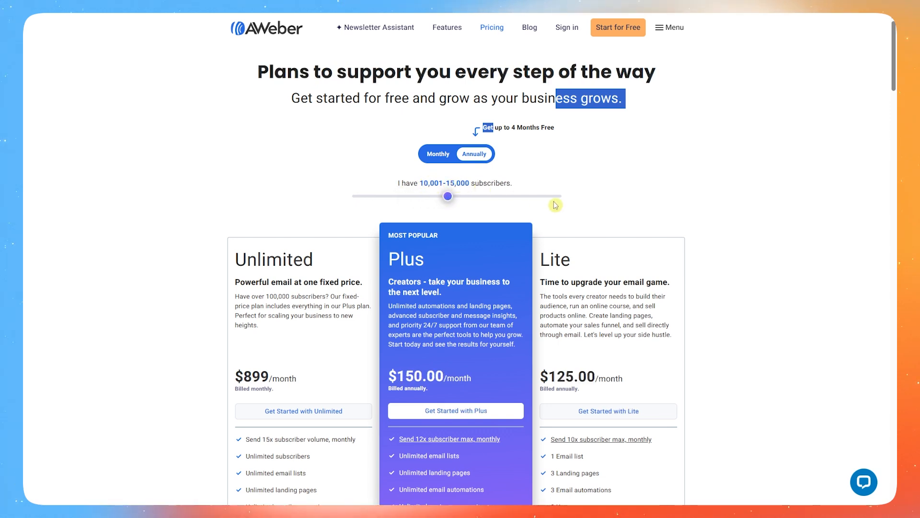
{"action": "left_click_drag", "start_coordinate": [471, 194], "coordinate": [381, 215]}
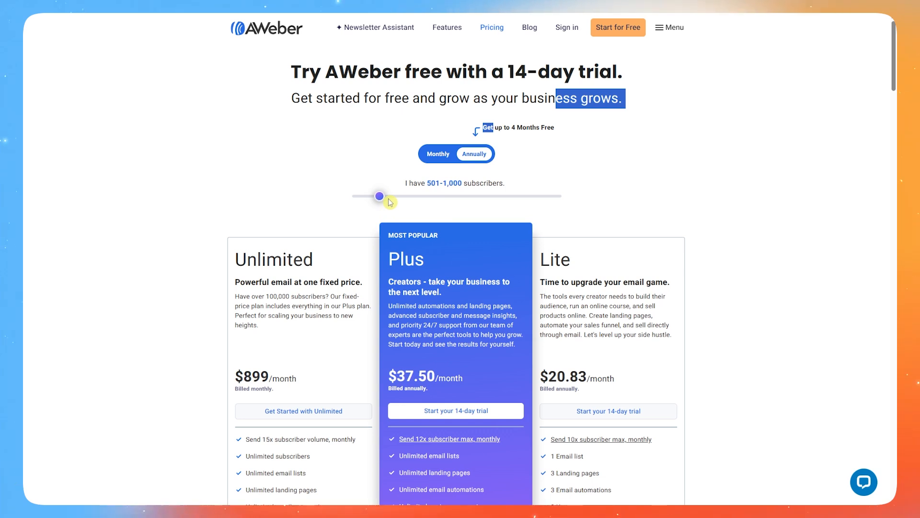
{"action": "left_click_drag", "start_coordinate": [378, 198], "coordinate": [360, 207]}
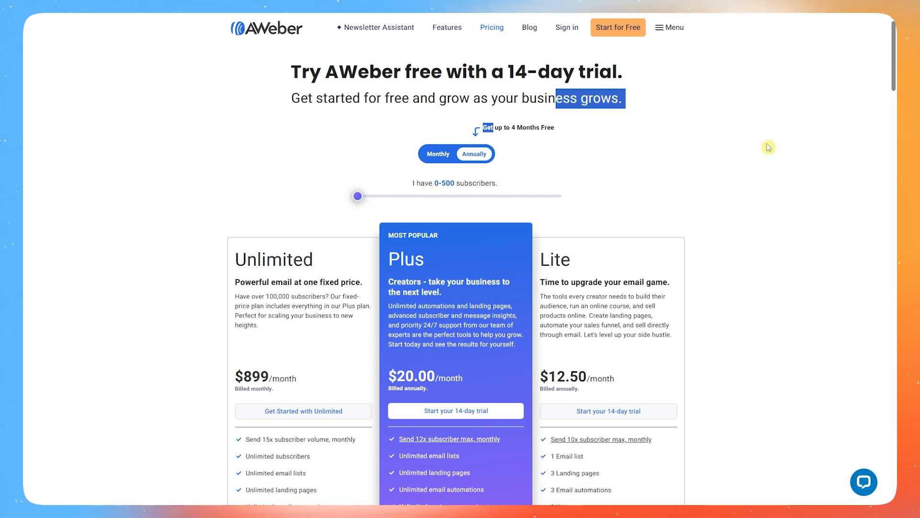
{"action": "left_click", "coordinate": [792, 249]}
{"action": "scroll", "coordinate": [783, 225], "scroll_direction": "down", "scroll_amount": 3}
{"action": "scroll", "coordinate": [783, 225], "scroll_direction": "up", "scroll_amount": 3}
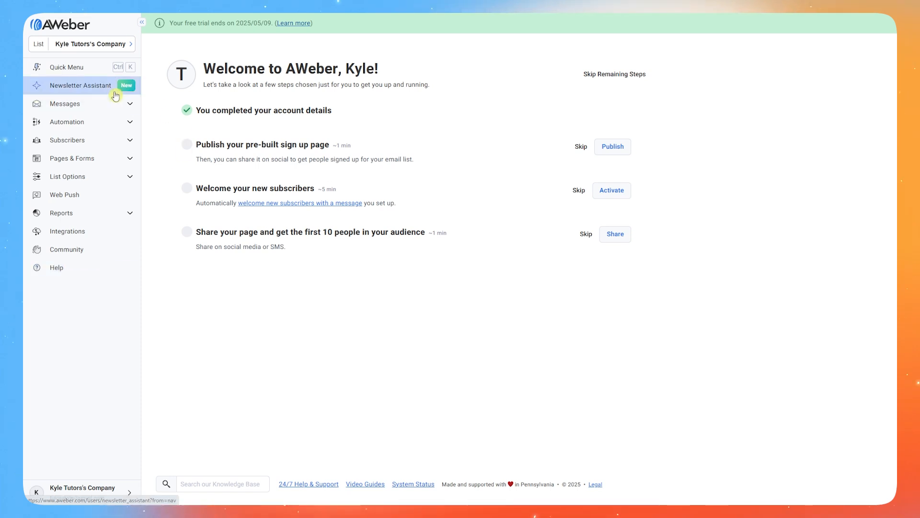
Open the Quick Menu and look through its list of quick actions
{"action": "left_click", "coordinate": [83, 67]}
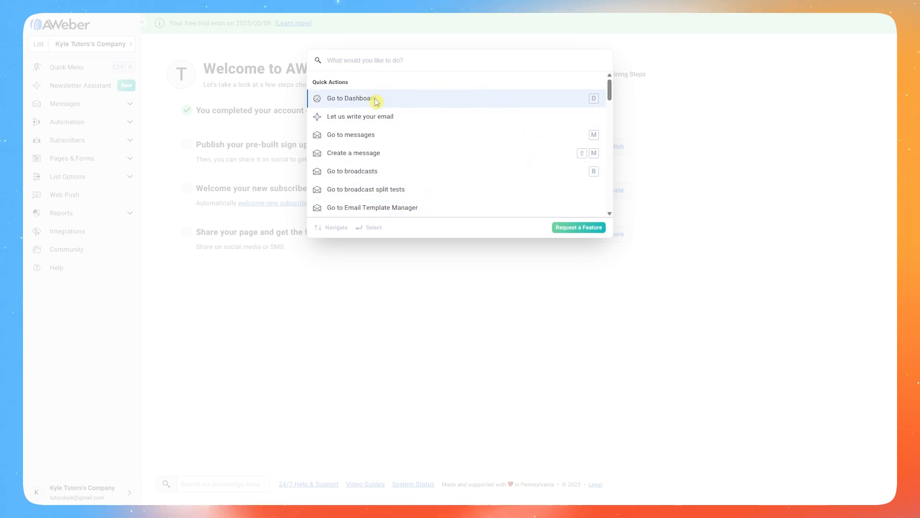
{"action": "scroll", "coordinate": [382, 102], "scroll_direction": "down", "scroll_amount": 3}
{"action": "scroll", "coordinate": [437, 107], "scroll_direction": "down", "scroll_amount": 5}
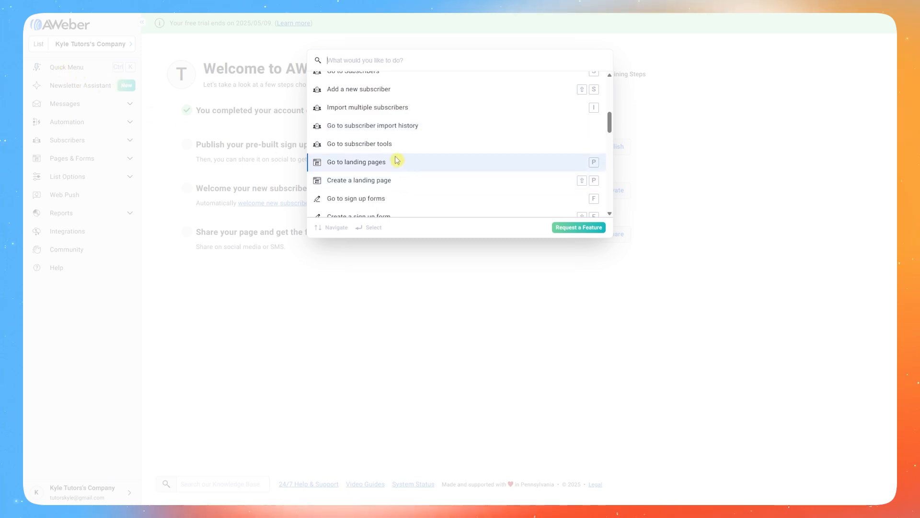
{"action": "scroll", "coordinate": [433, 158], "scroll_direction": "up", "scroll_amount": 3}
{"action": "scroll", "coordinate": [474, 149], "scroll_direction": "up", "scroll_amount": 5}
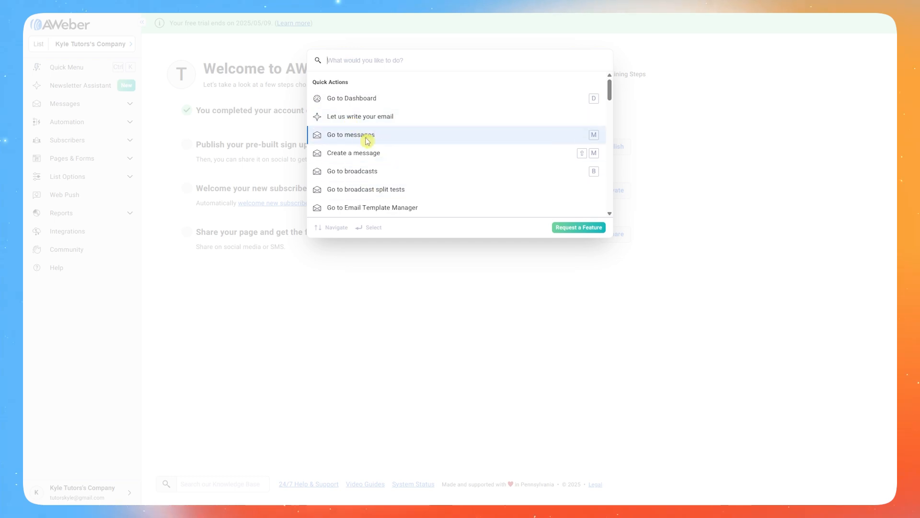
Look through the quick actions and go to the Messages page
{"action": "scroll", "coordinate": [403, 117], "scroll_direction": "down", "scroll_amount": 2}
{"action": "scroll", "coordinate": [405, 117], "scroll_direction": "down", "scroll_amount": 1}
{"action": "scroll", "coordinate": [406, 120], "scroll_direction": "up", "scroll_amount": 3}
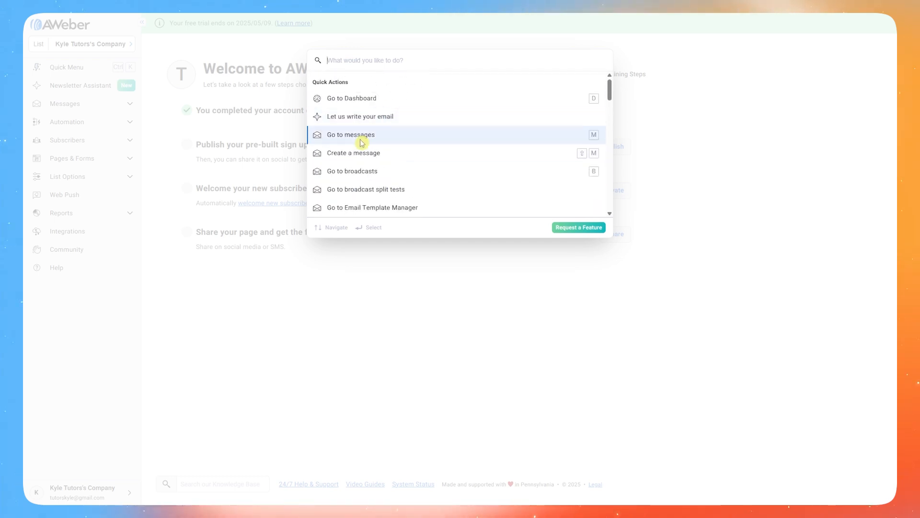
{"action": "left_click", "coordinate": [366, 138]}
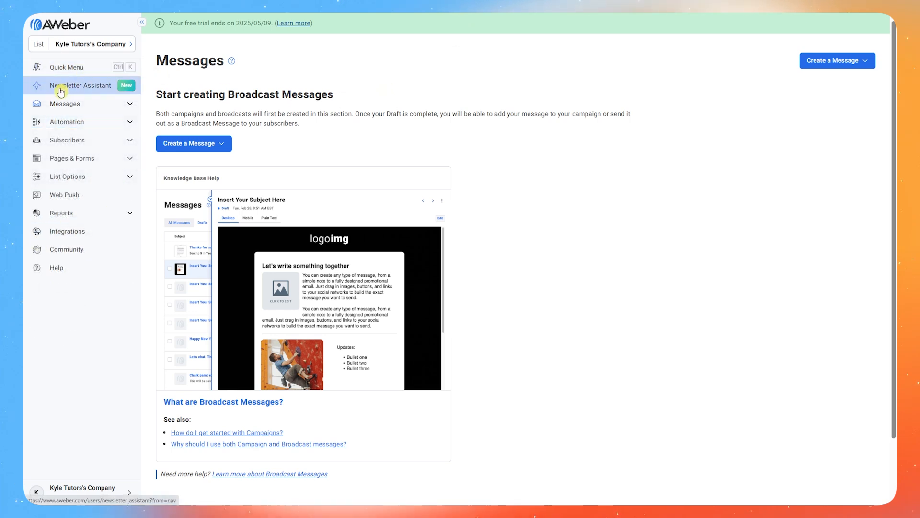
Open the Newsletter Assistant, examine its website and topic fields, and return to the Messages page
{"action": "left_click", "coordinate": [61, 91]}
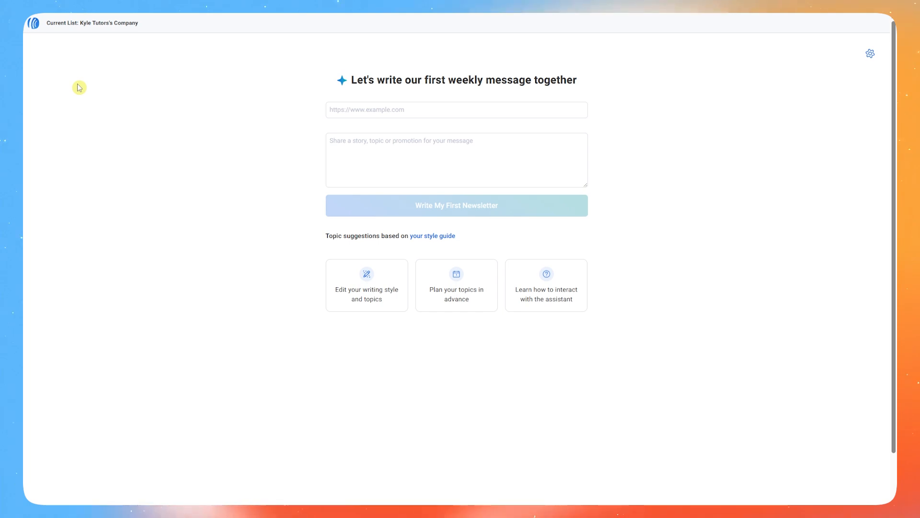
{"action": "left_click", "coordinate": [553, 158]}
{"action": "left_click", "coordinate": [509, 208]}
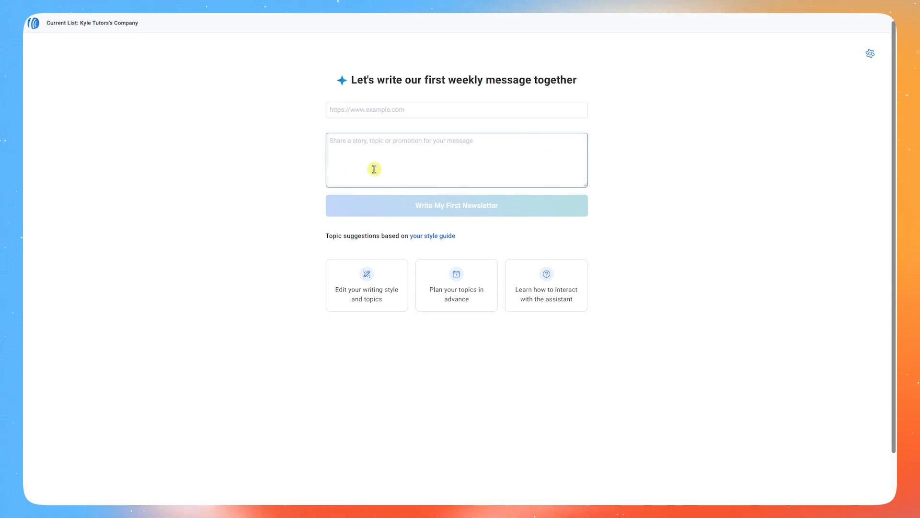
{"action": "left_click", "coordinate": [372, 109]}
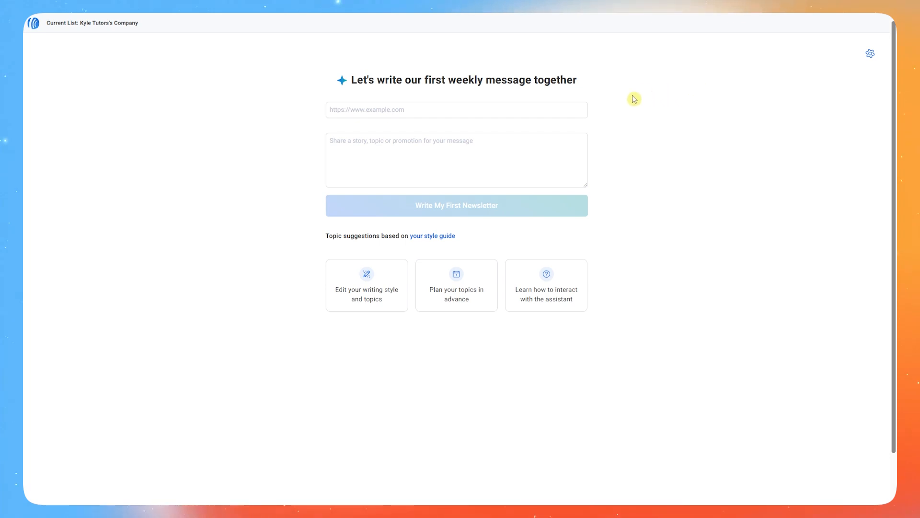
{"action": "key", "text": "alt+Left"}
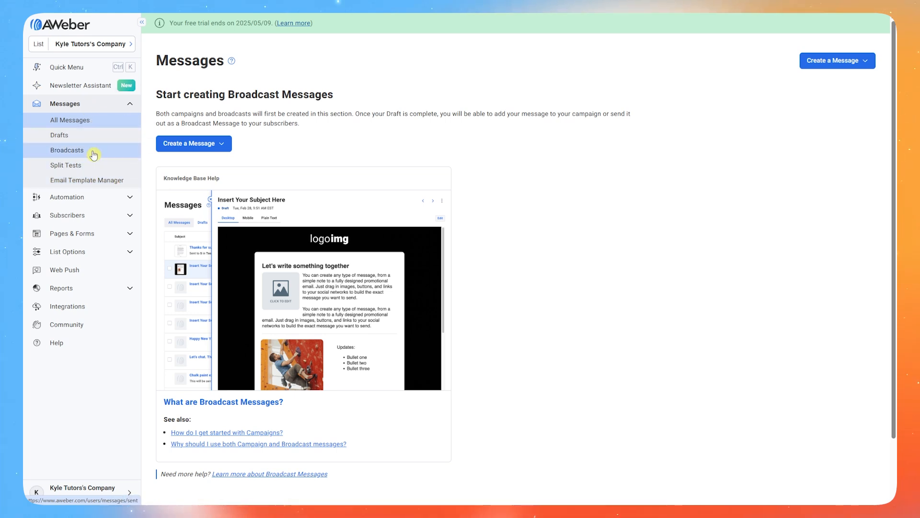
View the Automation campaigns and the Subscribers page
{"action": "left_click", "coordinate": [77, 197]}
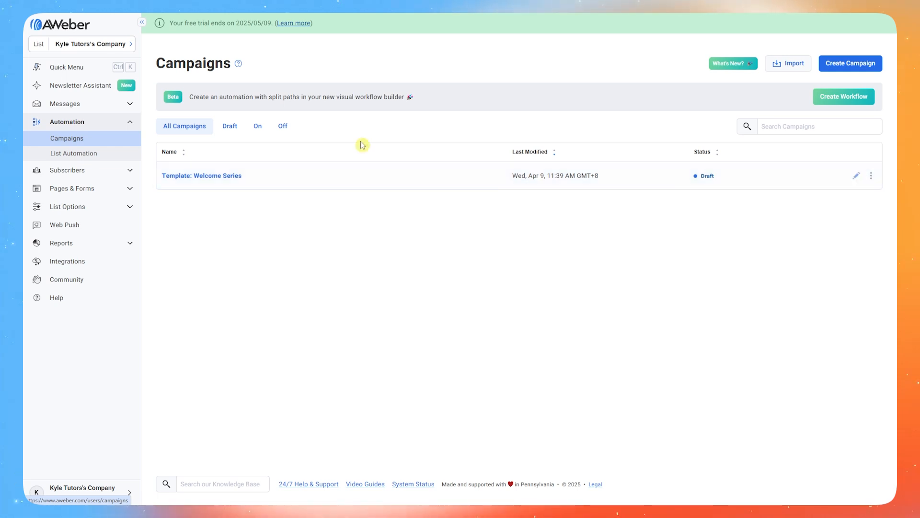
{"action": "left_click", "coordinate": [66, 171]}
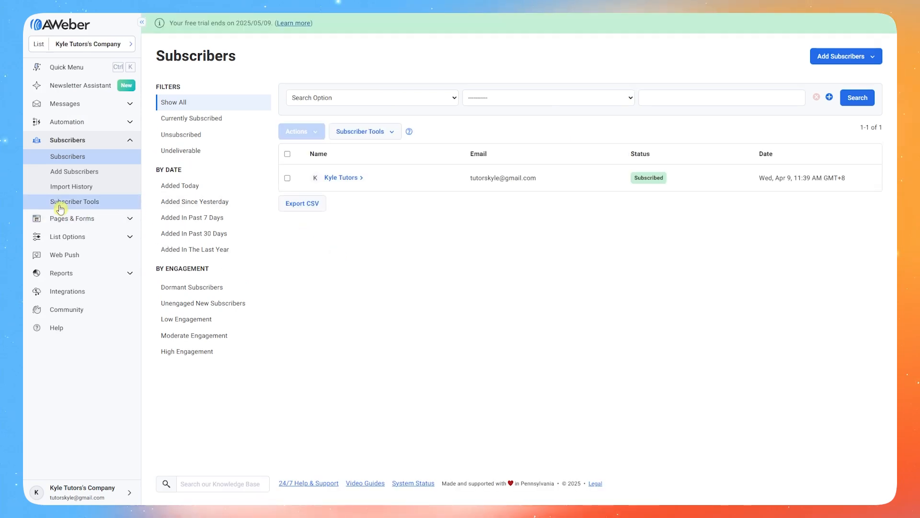
View the Landing Pages list, and review the basic List Settings from the list name to the notifications
{"action": "left_click", "coordinate": [66, 221]}
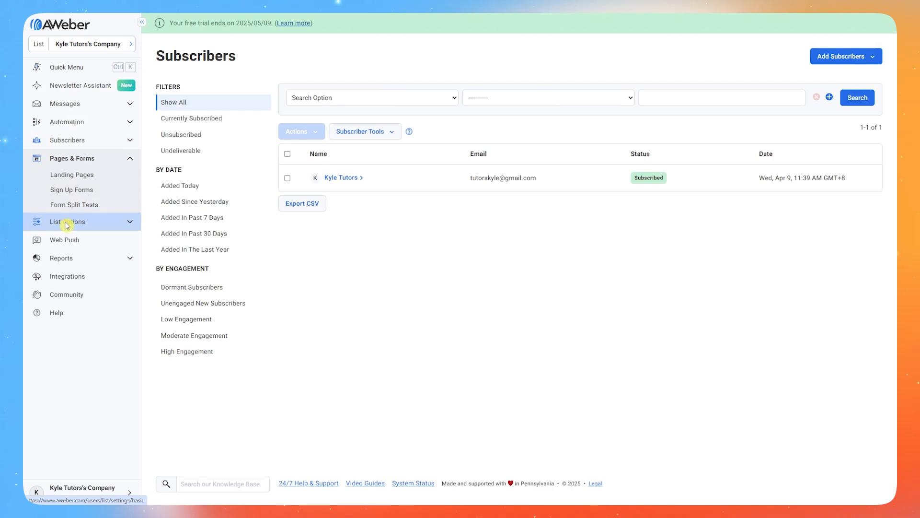
{"action": "left_click", "coordinate": [68, 224]}
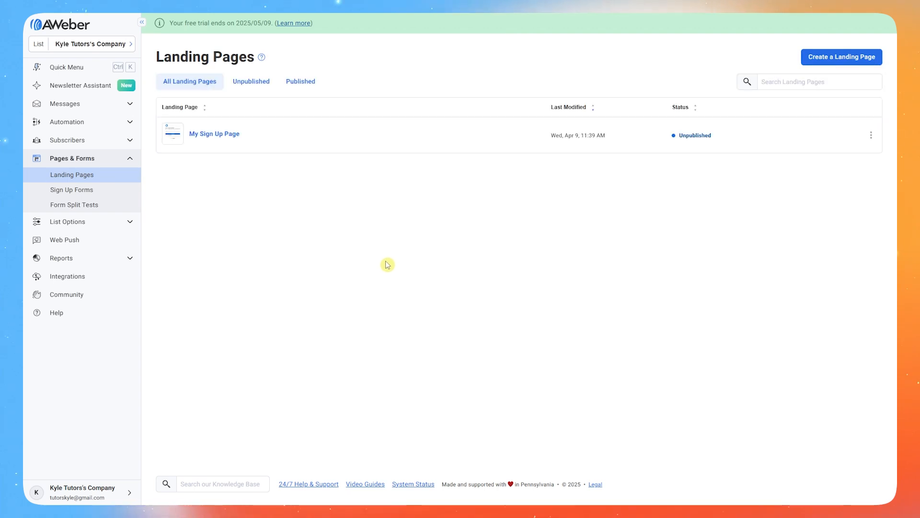
{"action": "left_click", "coordinate": [67, 222]}
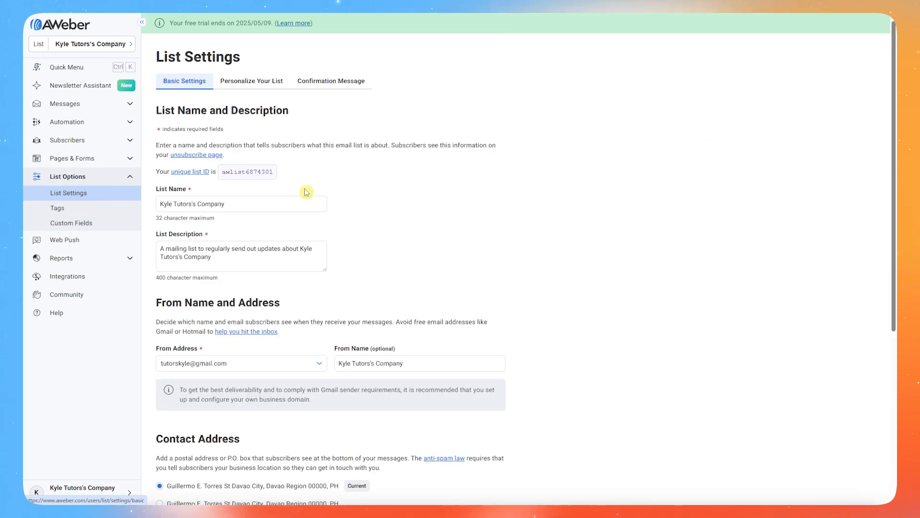
{"action": "scroll", "coordinate": [330, 274], "scroll_direction": "down", "scroll_amount": 3}
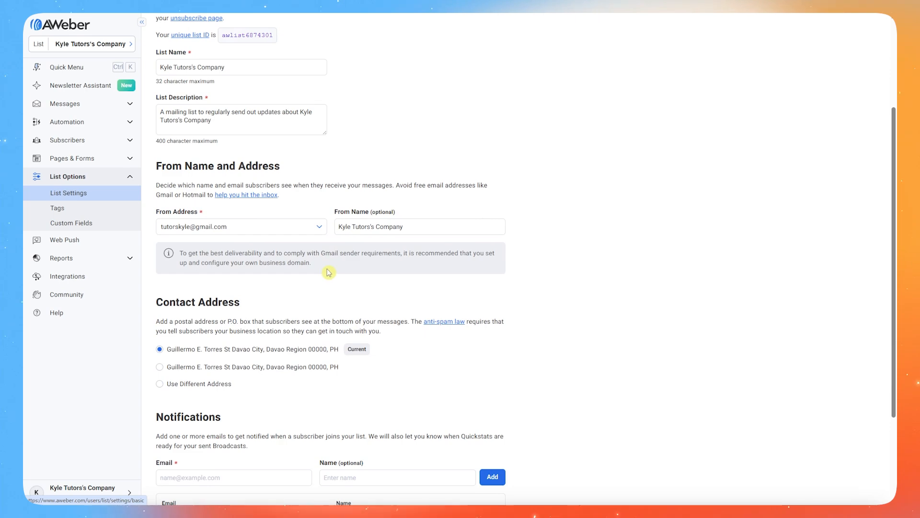
{"action": "scroll", "coordinate": [322, 267], "scroll_direction": "up", "scroll_amount": 3}
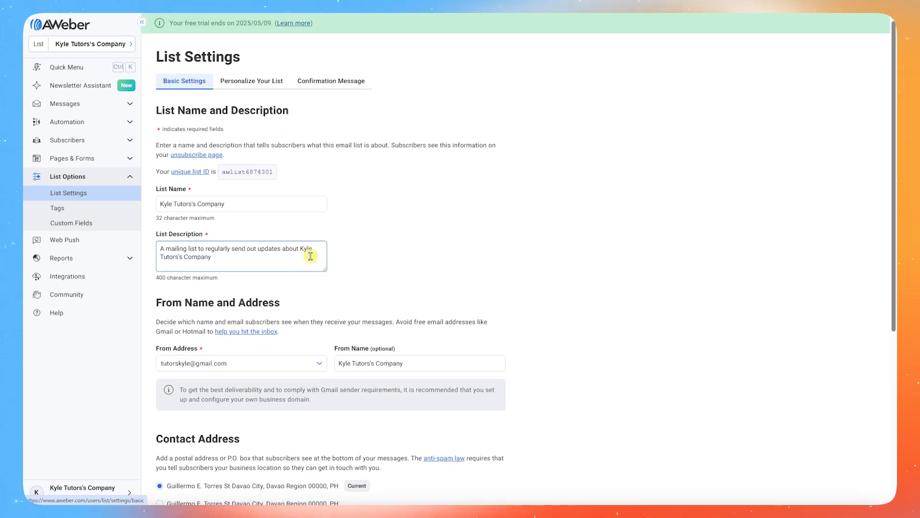
View the Web Push page, and examine the Opens over time report for all lists with its daily table
{"action": "left_click", "coordinate": [47, 240]}
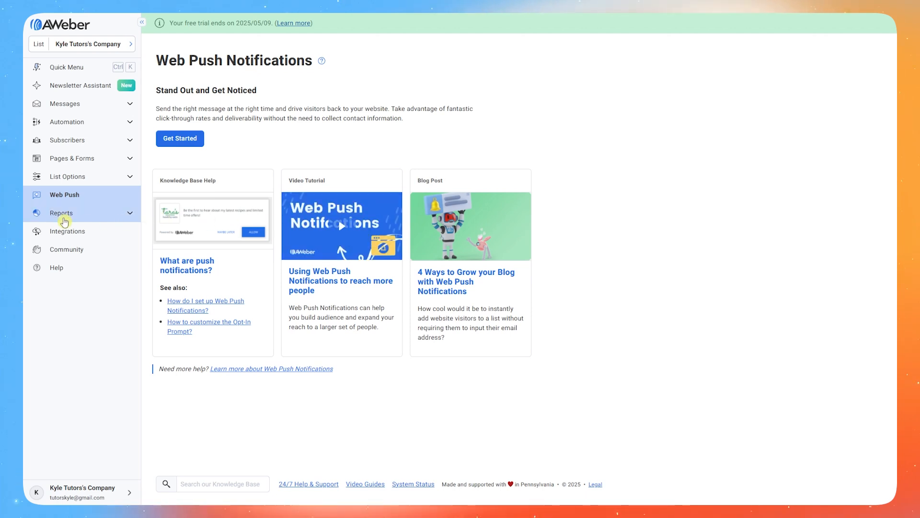
{"action": "left_click", "coordinate": [61, 213]}
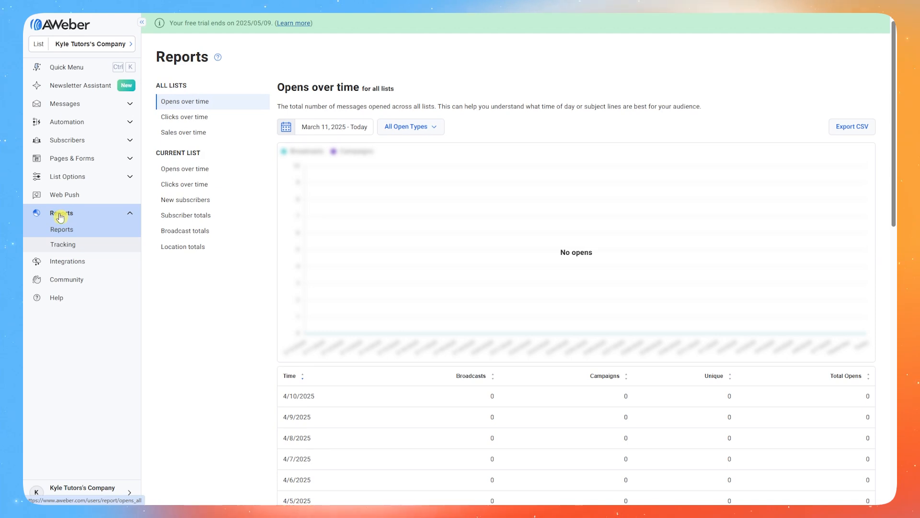
{"action": "scroll", "coordinate": [524, 148], "scroll_direction": "down", "scroll_amount": 8}
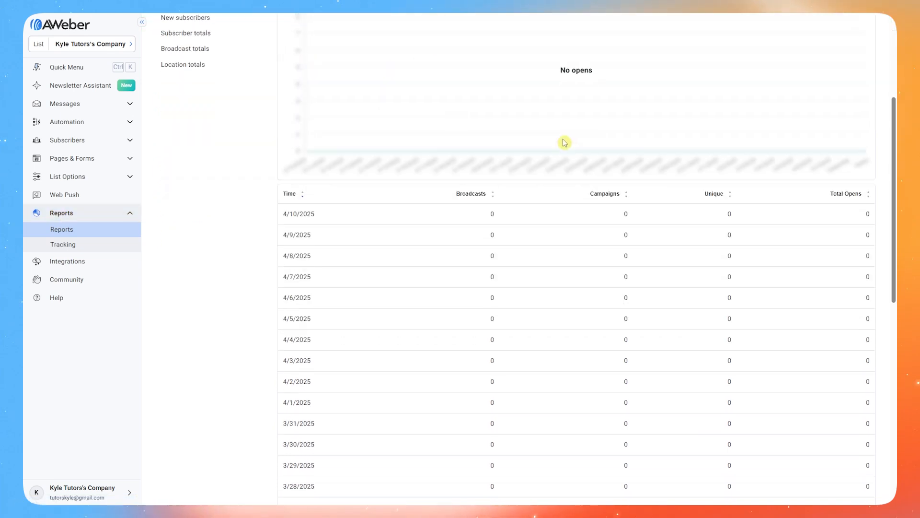
{"action": "scroll", "coordinate": [530, 97], "scroll_direction": "down", "scroll_amount": 5}
{"action": "scroll", "coordinate": [515, 275], "scroll_direction": "up", "scroll_amount": 10}
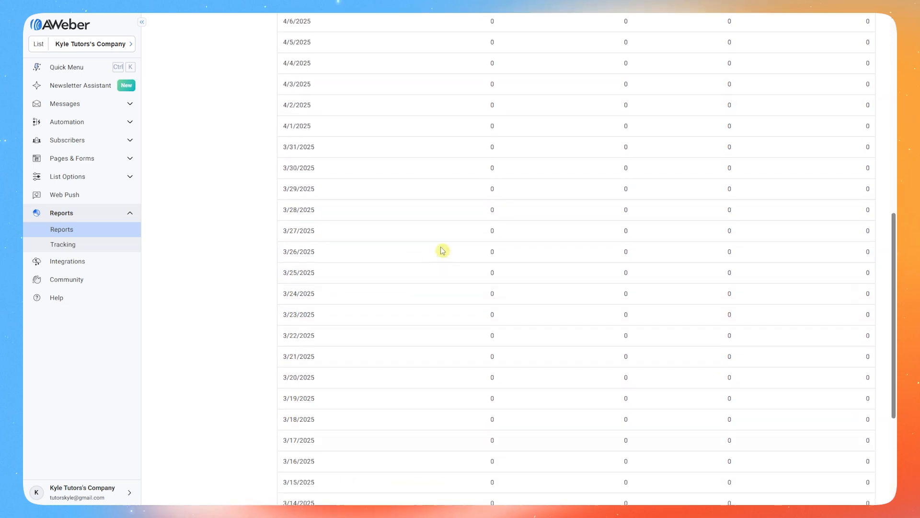
{"action": "scroll", "coordinate": [412, 216], "scroll_direction": "up", "scroll_amount": 3}
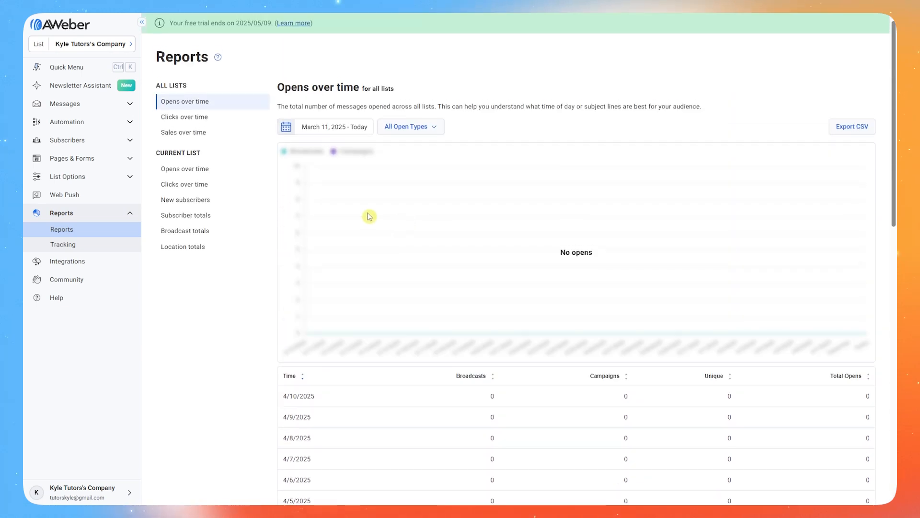
Open the Integrations page and browse the available app integrations
{"action": "left_click", "coordinate": [70, 264]}
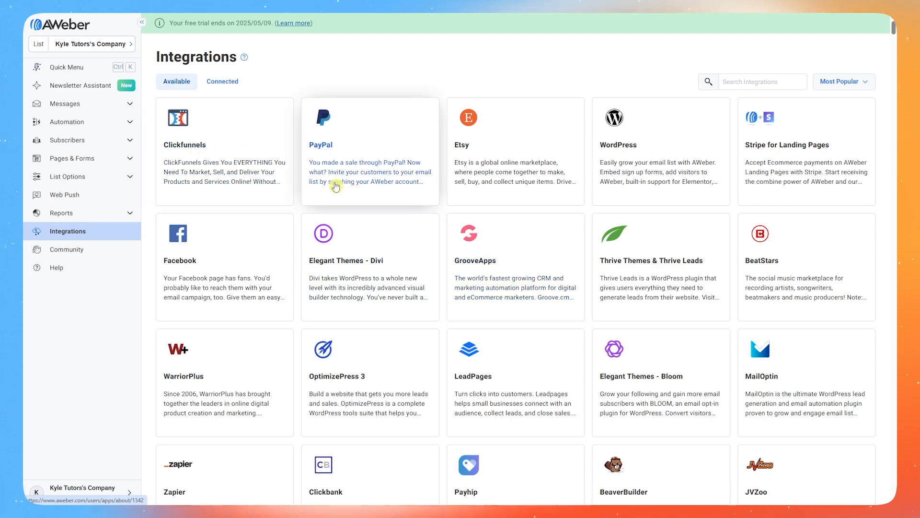
{"action": "scroll", "coordinate": [590, 277], "scroll_direction": "down", "scroll_amount": 2}
{"action": "scroll", "coordinate": [590, 277], "scroll_direction": "down", "scroll_amount": 12}
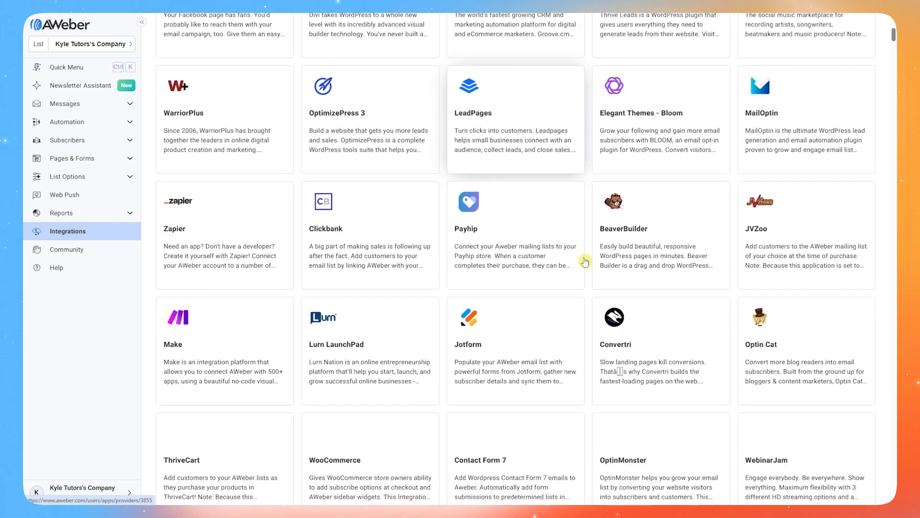
{"action": "scroll", "coordinate": [519, 232], "scroll_direction": "down", "scroll_amount": 4}
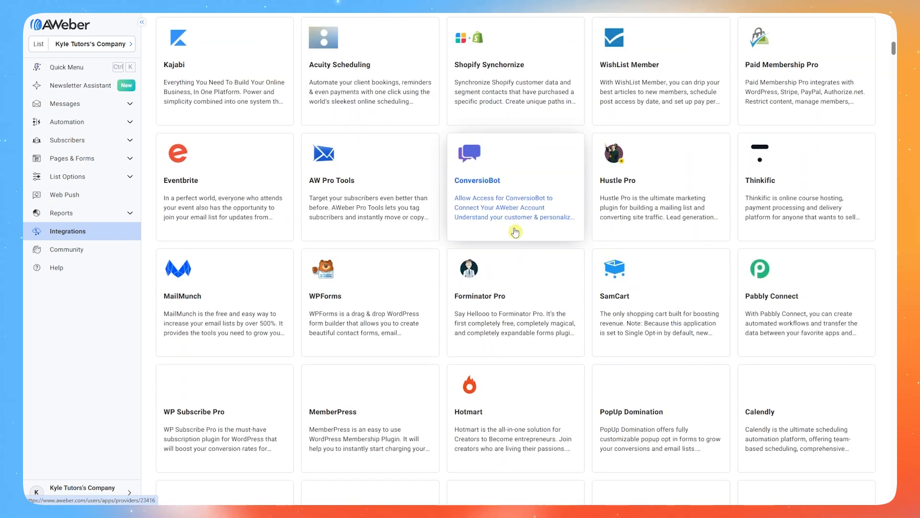
Open the AWeber Community, browse its latest topics, and return to the account
{"action": "left_click", "coordinate": [60, 255]}
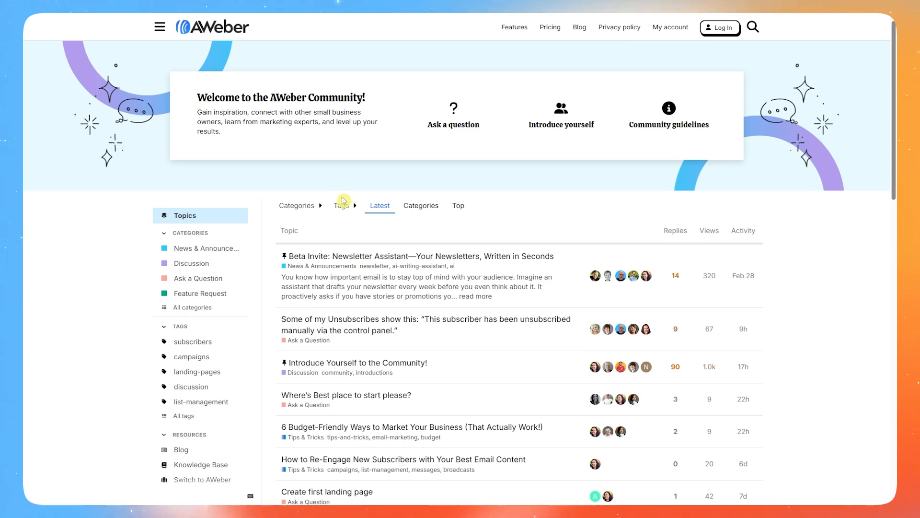
{"action": "scroll", "coordinate": [787, 139], "scroll_direction": "down", "scroll_amount": 10}
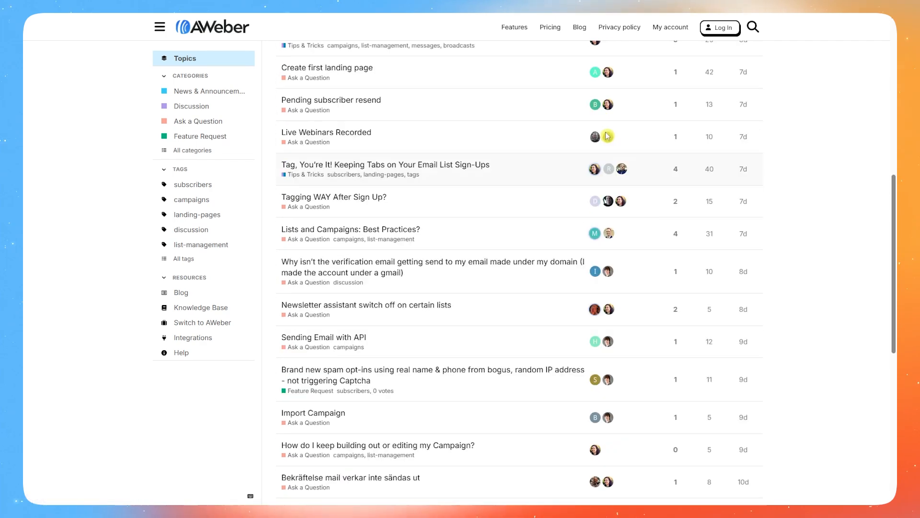
{"action": "scroll", "coordinate": [604, 139], "scroll_direction": "up", "scroll_amount": 6}
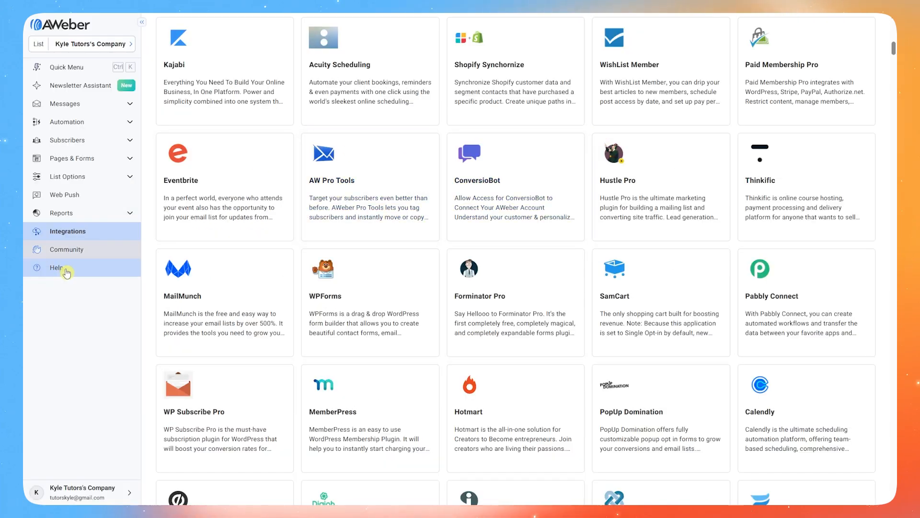
Open the Help page and review its popular categories, support request form and live support options
{"action": "left_click", "coordinate": [67, 271]}
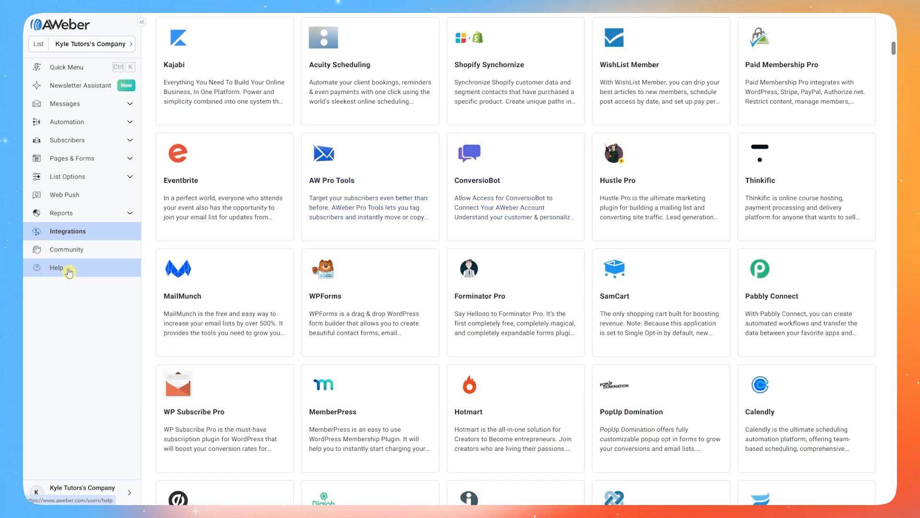
{"action": "scroll", "coordinate": [362, 197], "scroll_direction": "down", "scroll_amount": 3}
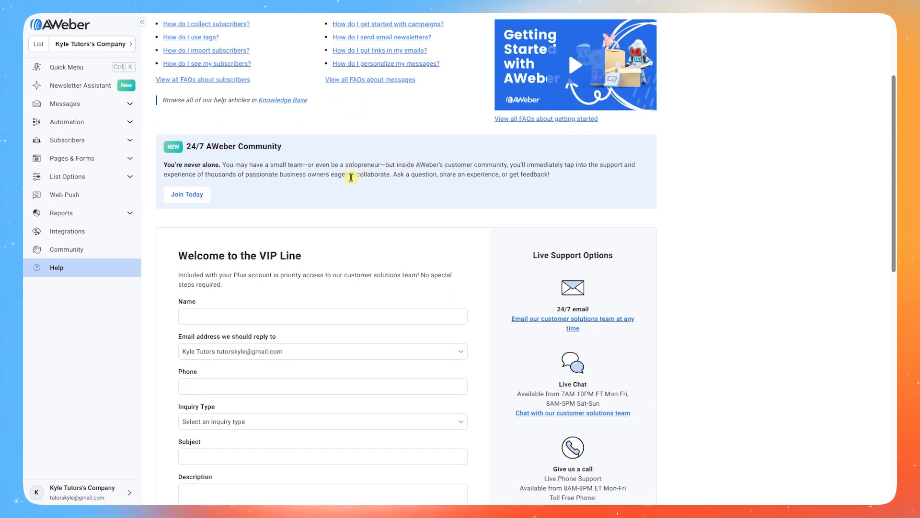
{"action": "scroll", "coordinate": [340, 175], "scroll_direction": "down", "scroll_amount": 10}
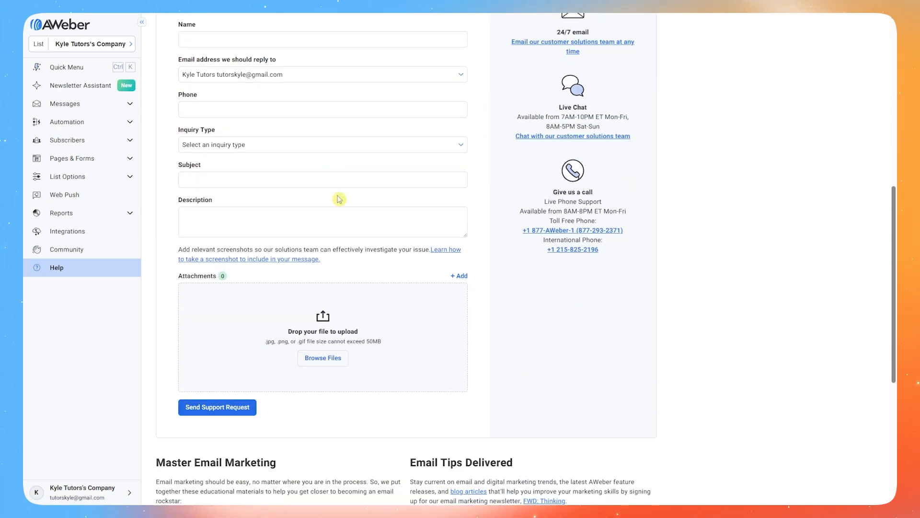
{"action": "scroll", "coordinate": [379, 246], "scroll_direction": "up", "scroll_amount": 13}
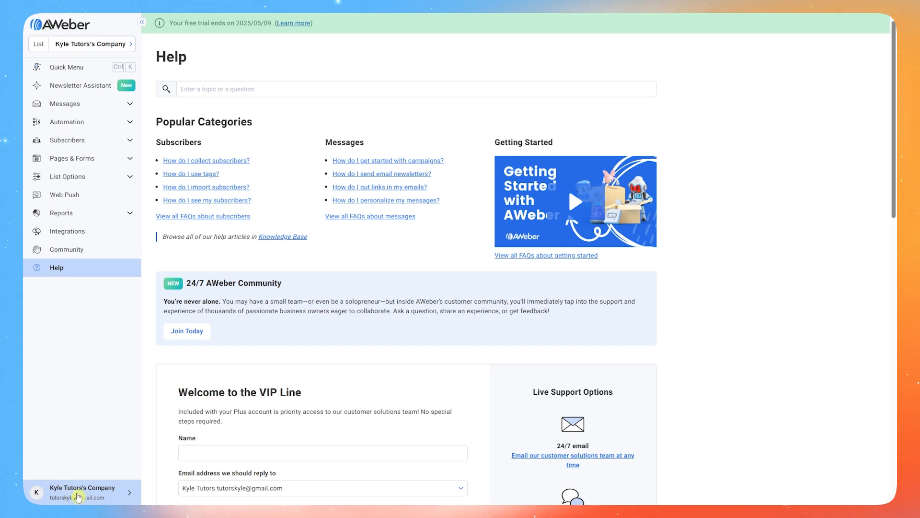
Open the account's Domains and Addresses settings and review the email address, AWeber subdomain and landing page domain sections
{"action": "left_click", "coordinate": [61, 493]}
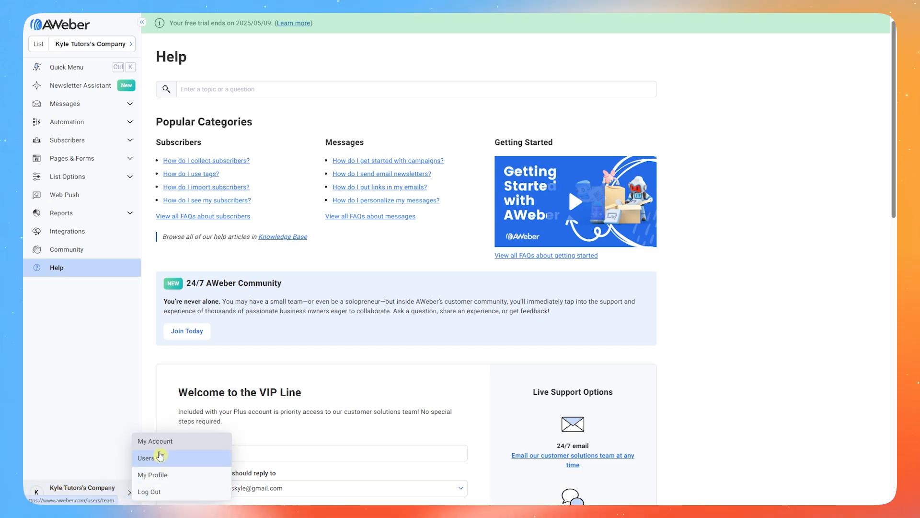
{"action": "left_click", "coordinate": [159, 440]}
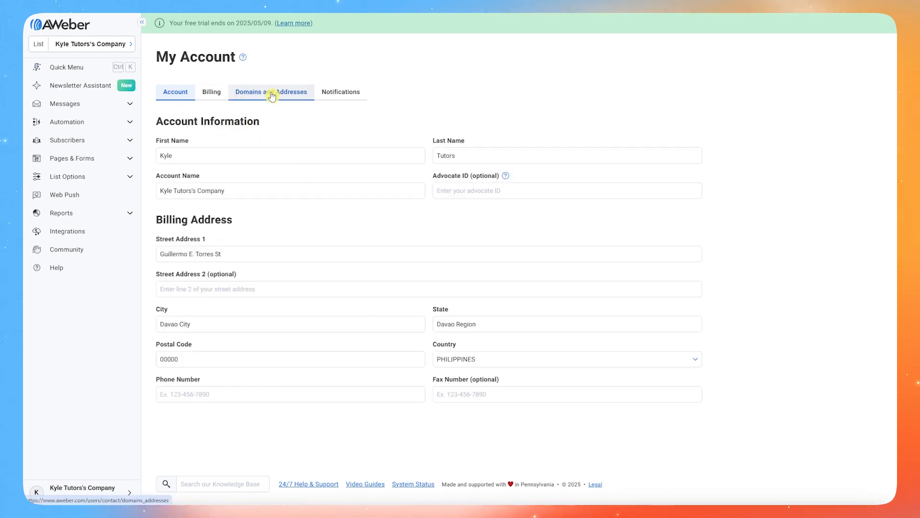
{"action": "left_click", "coordinate": [271, 96]}
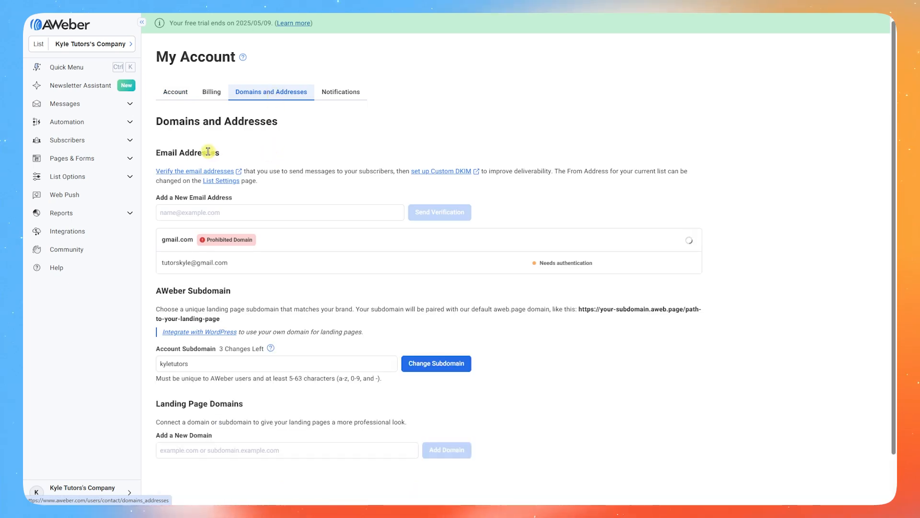
{"action": "left_click_drag", "start_coordinate": [165, 153], "coordinate": [227, 158]}
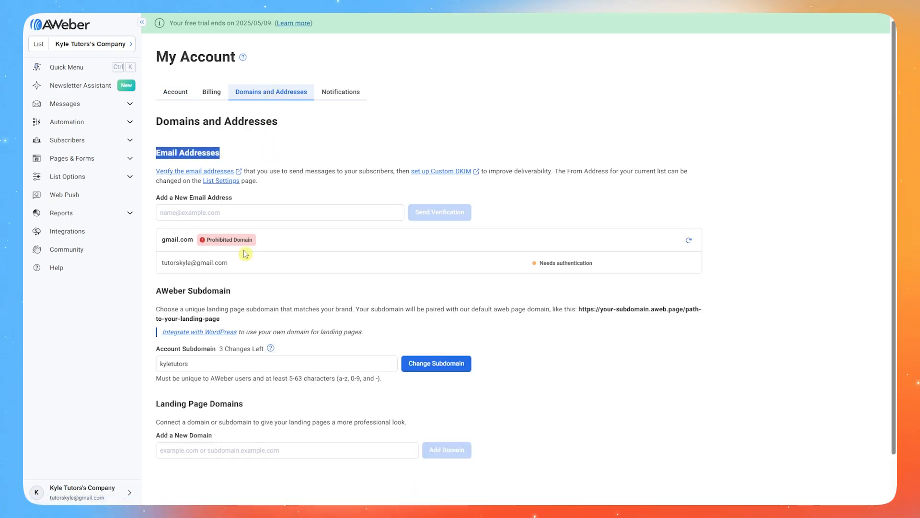
{"action": "left_click", "coordinate": [255, 303]}
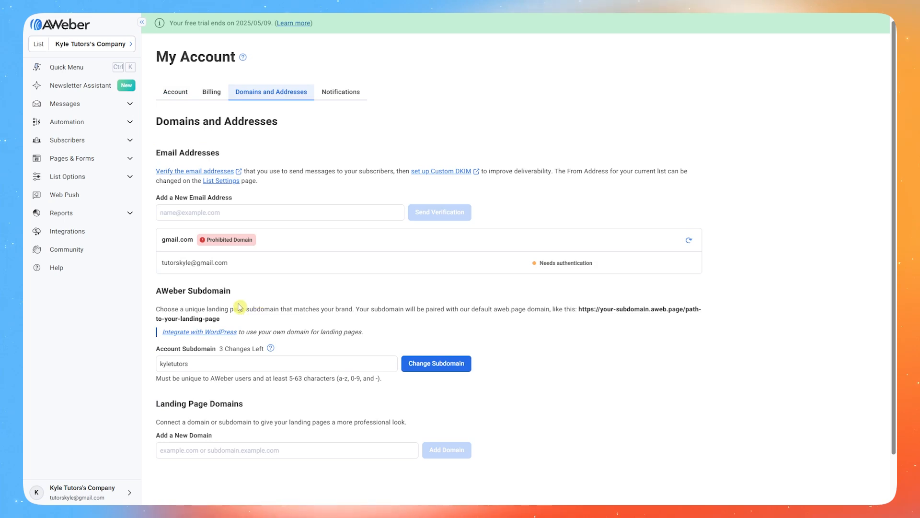
{"action": "scroll", "coordinate": [181, 371], "scroll_direction": "down", "scroll_amount": 1}
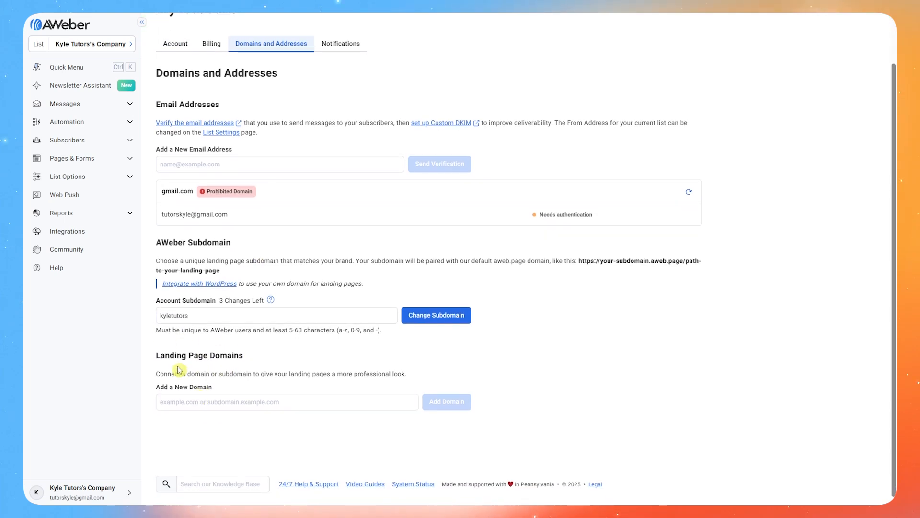
{"action": "left_click_drag", "start_coordinate": [158, 354], "coordinate": [247, 357]}
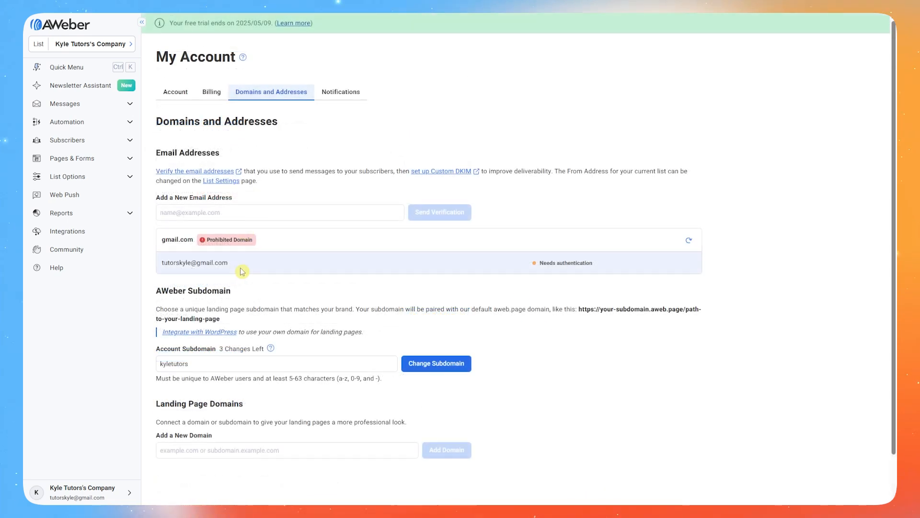
{"action": "left_click", "coordinate": [368, 212]}
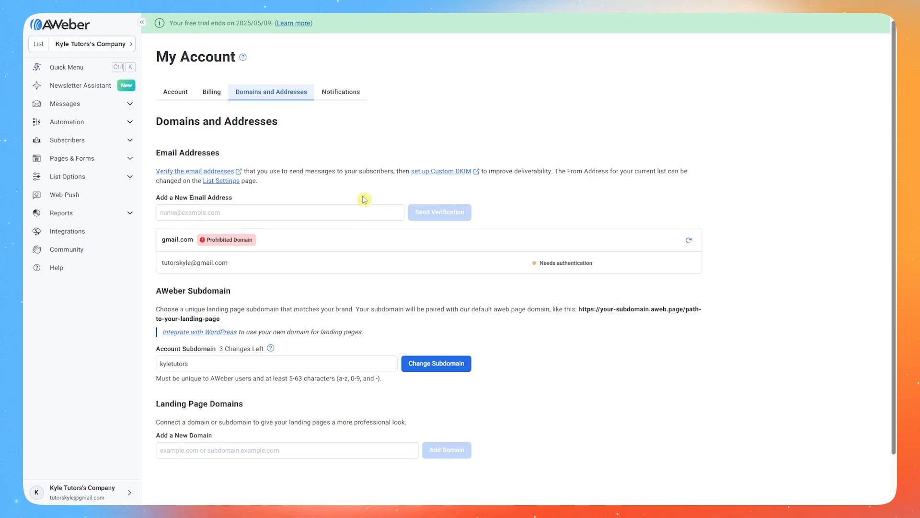
{"action": "left_click", "coordinate": [375, 214]}
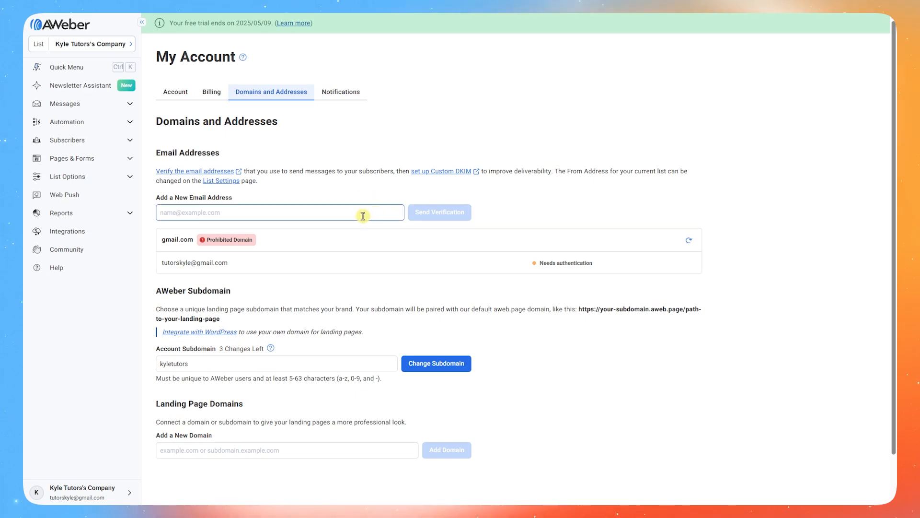
Start an import of multiple subscribers from the Subscribers page, upload the subscriber file and continue to mapping the subscriber info
{"action": "left_click", "coordinate": [75, 140]}
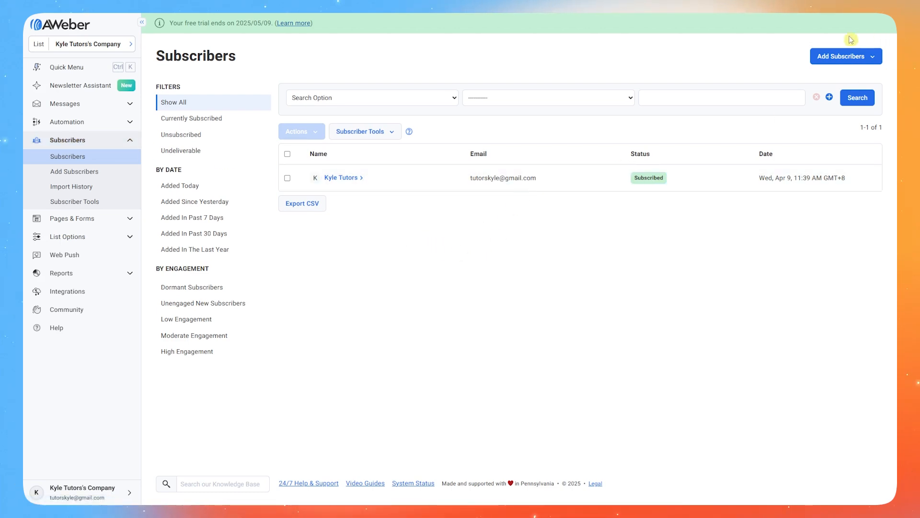
{"action": "left_click", "coordinate": [849, 60]}
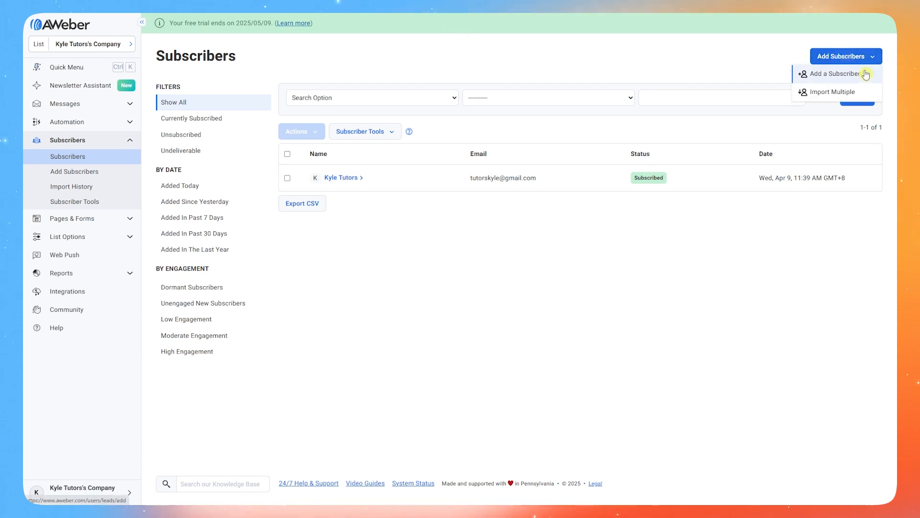
{"action": "left_click", "coordinate": [840, 91]}
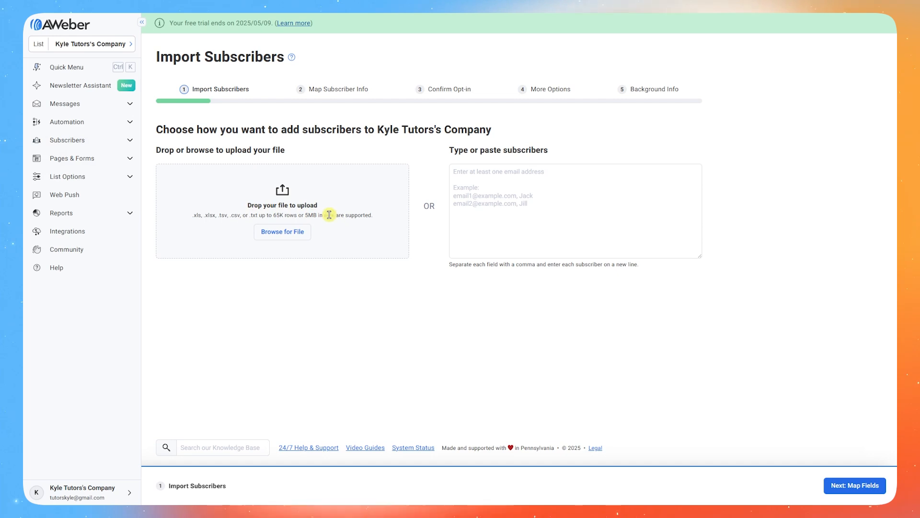
{"action": "left_click", "coordinate": [613, 187]}
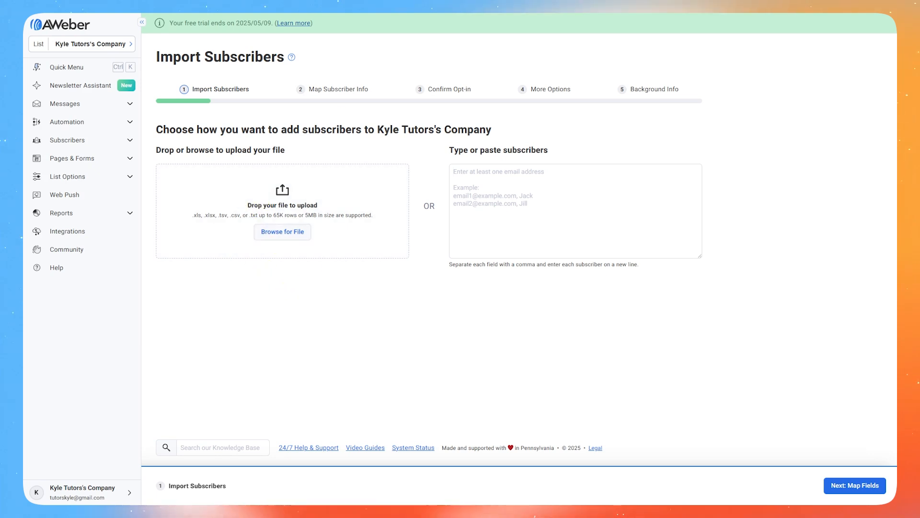
{"action": "left_click_drag", "start_coordinate": [413, 14], "coordinate": [293, 212]}
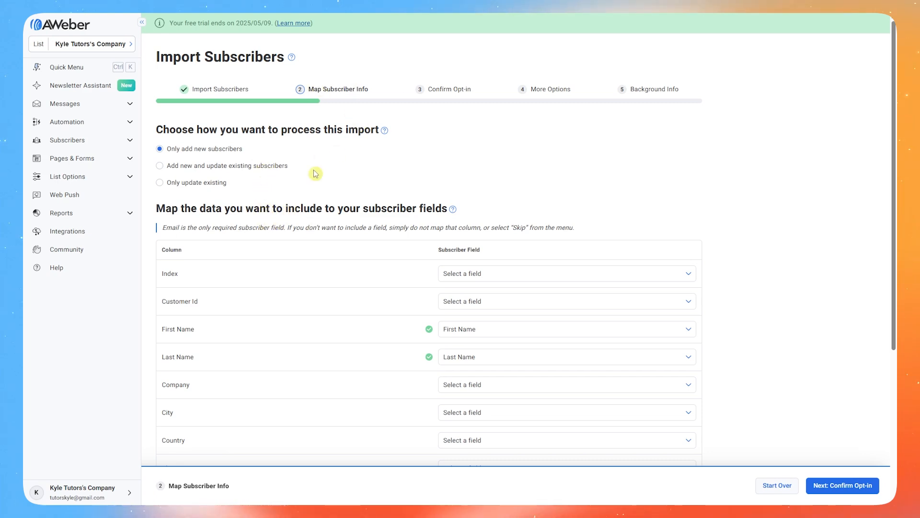
Set the import to be processed as "Add new and update existing subscribers"
{"action": "left_click_drag", "start_coordinate": [162, 127], "coordinate": [290, 134]}
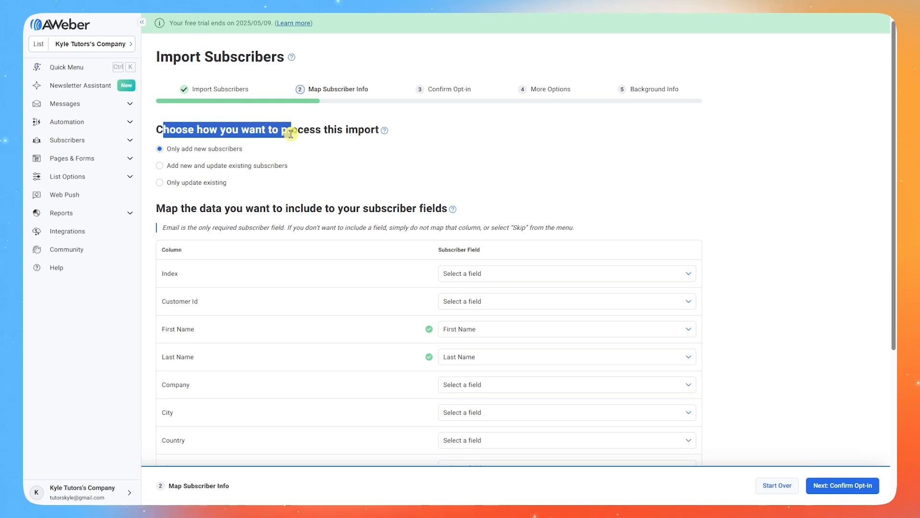
{"action": "left_click_drag", "start_coordinate": [369, 132], "coordinate": [374, 130]}
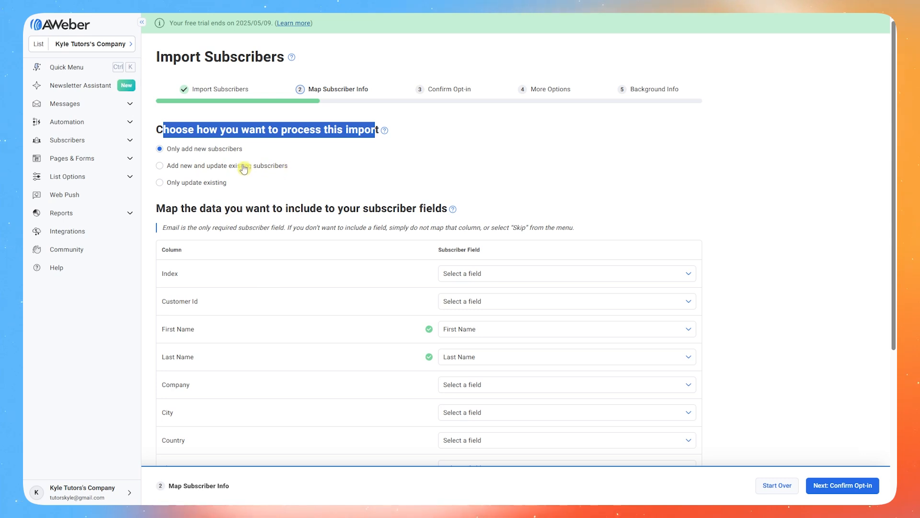
{"action": "left_click", "coordinate": [160, 166]}
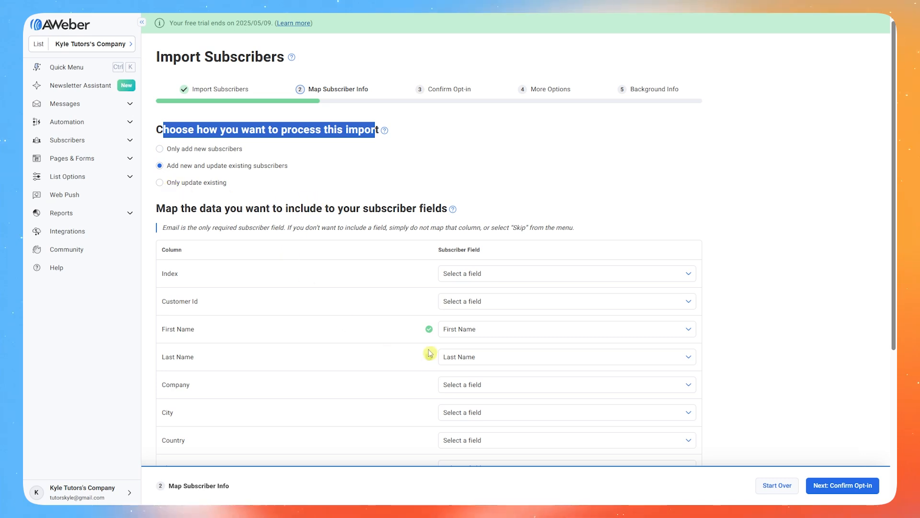
Examine how the imported columns, from Index to Website, are matched to the subscriber fields
{"action": "scroll", "coordinate": [304, 318], "scroll_direction": "down", "scroll_amount": 2}
{"action": "scroll", "coordinate": [318, 329], "scroll_direction": "up", "scroll_amount": 1}
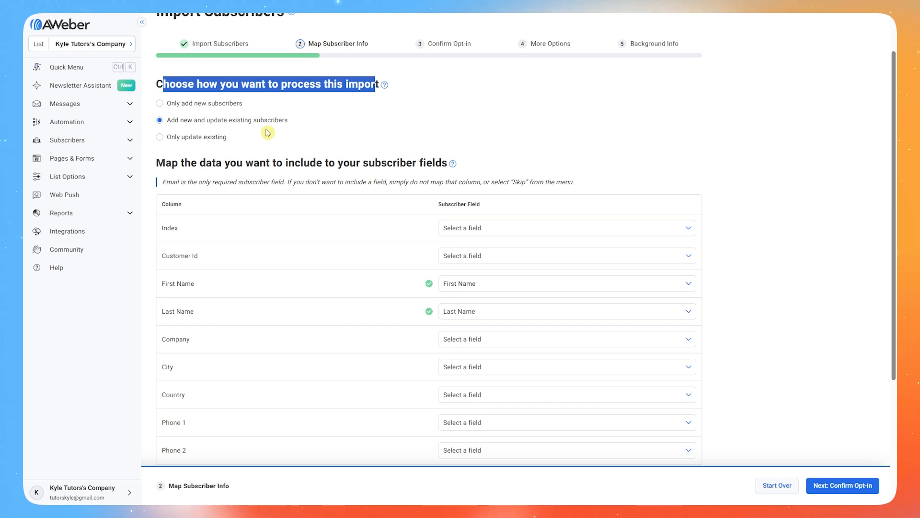
{"action": "left_click", "coordinate": [171, 167]}
{"action": "left_click_drag", "start_coordinate": [159, 164], "coordinate": [295, 163]}
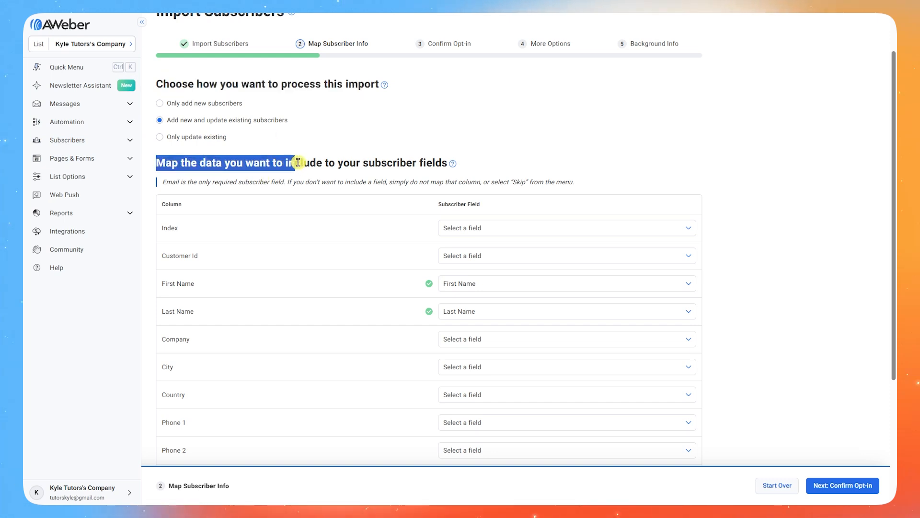
{"action": "left_click_drag", "start_coordinate": [397, 157], "coordinate": [447, 161]}
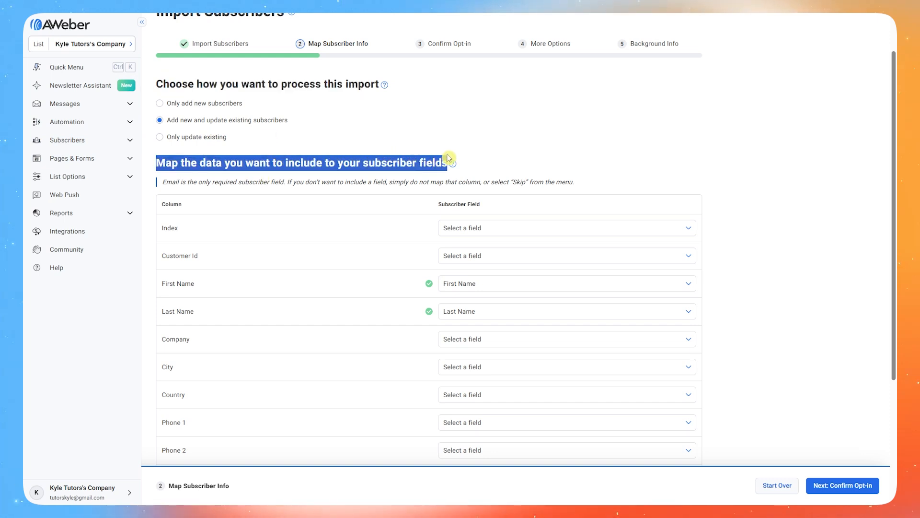
{"action": "left_click", "coordinate": [489, 141]}
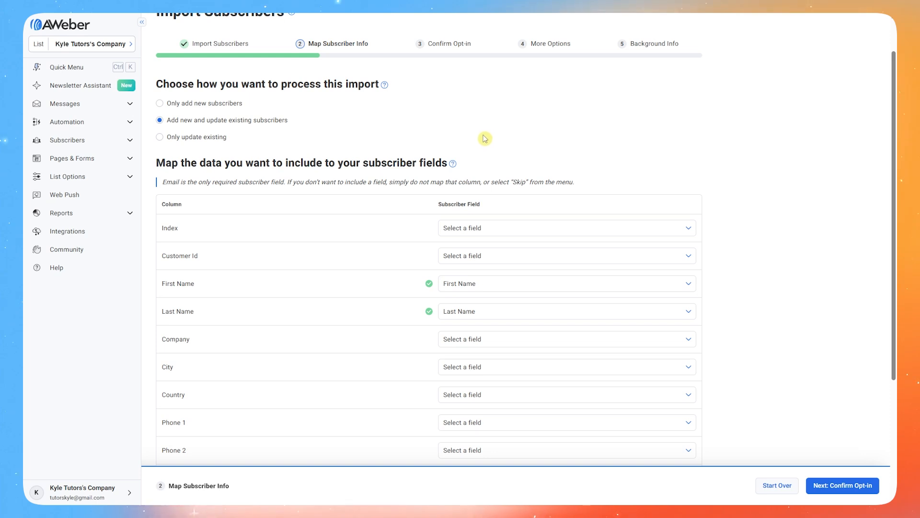
{"action": "scroll", "coordinate": [275, 184], "scroll_direction": "down", "scroll_amount": 2}
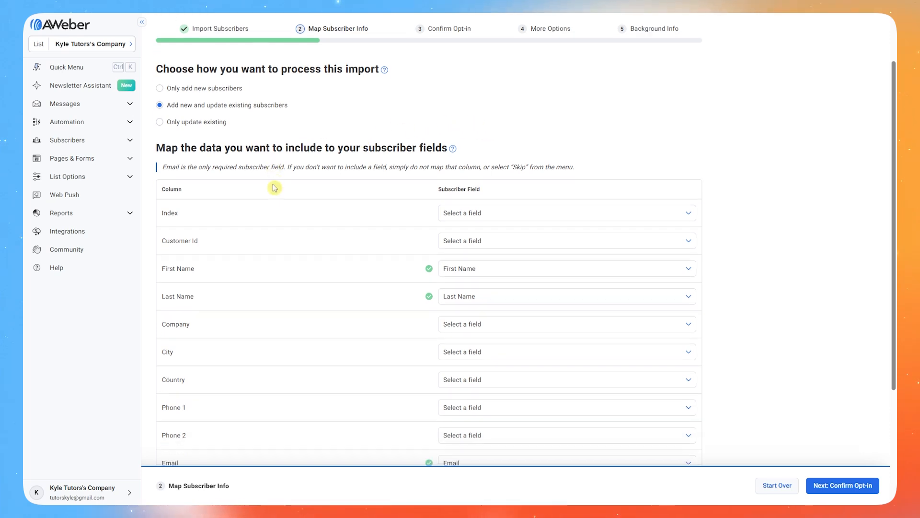
{"action": "scroll", "coordinate": [388, 164], "scroll_direction": "down", "scroll_amount": 1}
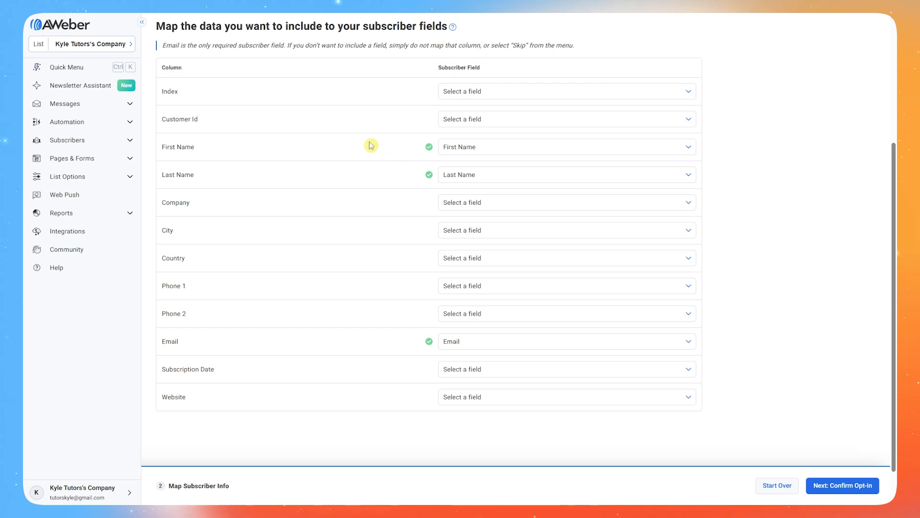
{"action": "scroll", "coordinate": [271, 144], "scroll_direction": "up", "scroll_amount": 2}
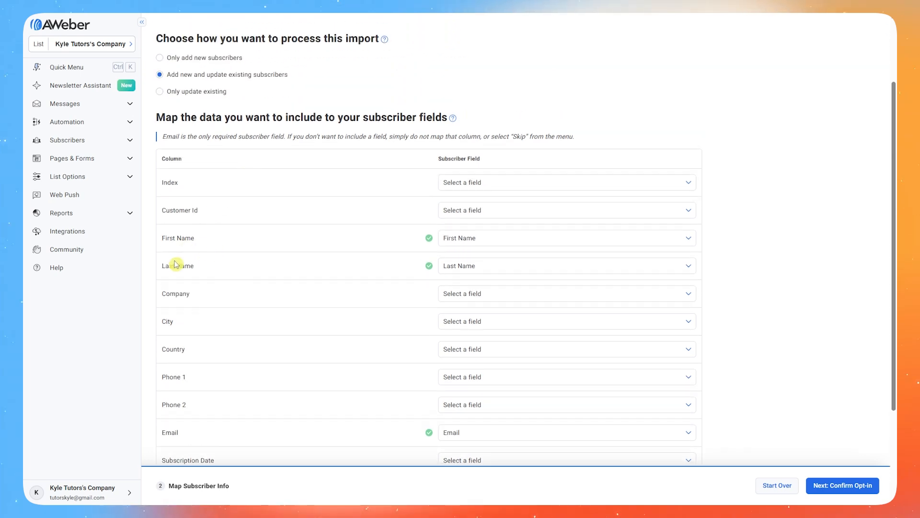
{"action": "scroll", "coordinate": [192, 287], "scroll_direction": "down", "scroll_amount": 1}
{"action": "left_click_drag", "start_coordinate": [171, 385], "coordinate": [378, 386]}
{"action": "left_click", "coordinate": [379, 385]}
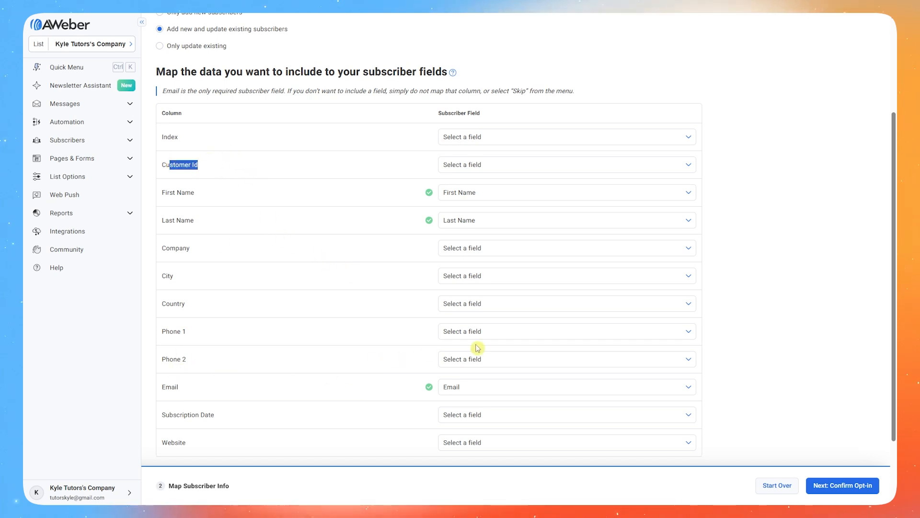
Look through the subscriber fields available for the Phone 1 column and map it to Follow Up Number
{"action": "left_click", "coordinate": [339, 336]}
{"action": "left_click", "coordinate": [462, 331]}
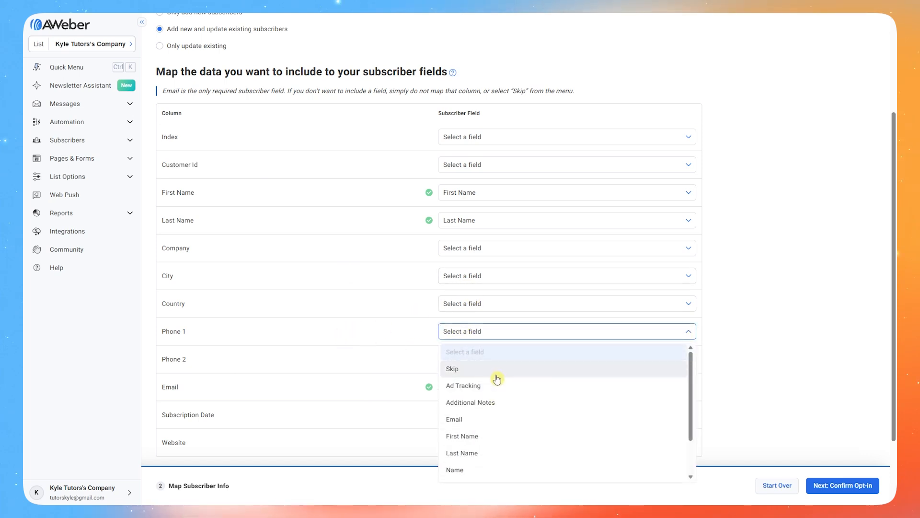
{"action": "scroll", "coordinate": [503, 374], "scroll_direction": "down", "scroll_amount": 2}
{"action": "scroll", "coordinate": [511, 376], "scroll_direction": "up", "scroll_amount": 2}
{"action": "scroll", "coordinate": [527, 380], "scroll_direction": "down", "scroll_amount": 2}
{"action": "scroll", "coordinate": [493, 381], "scroll_direction": "up", "scroll_amount": 2}
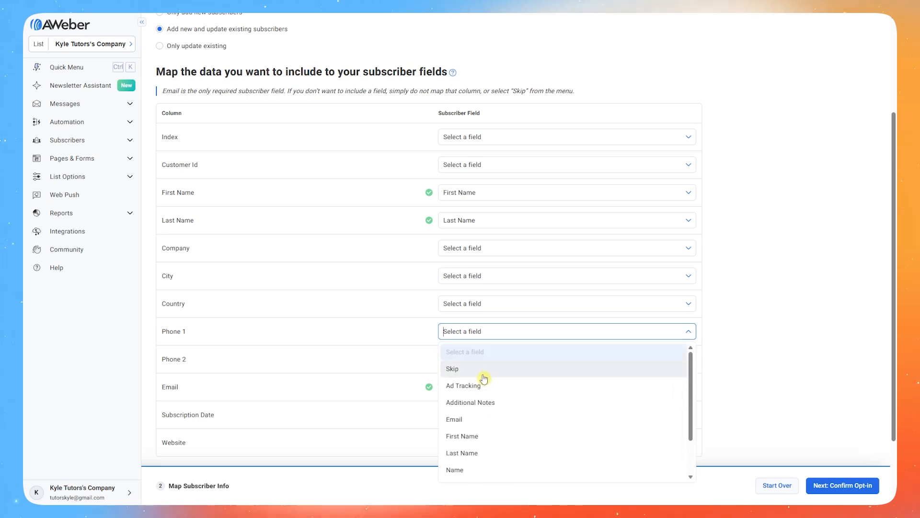
{"action": "scroll", "coordinate": [484, 390], "scroll_direction": "down", "scroll_amount": 2}
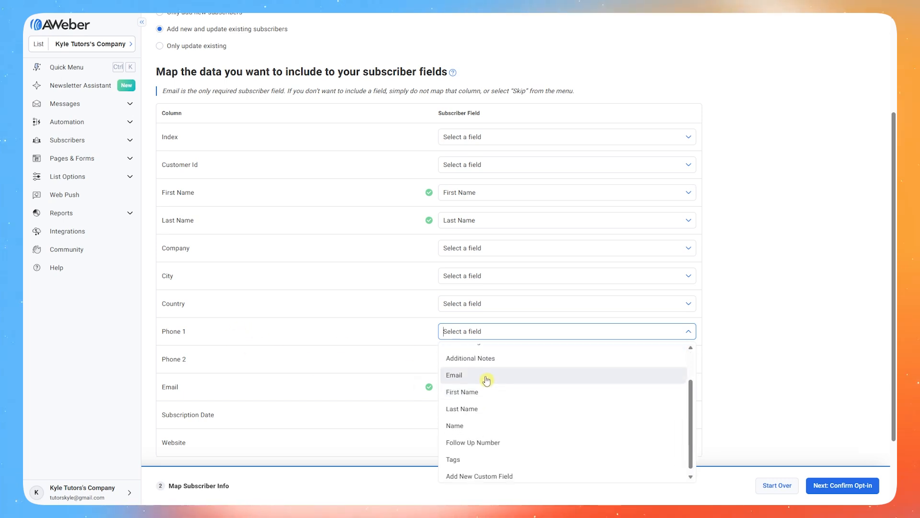
{"action": "scroll", "coordinate": [486, 380], "scroll_direction": "up", "scroll_amount": 2}
{"action": "scroll", "coordinate": [496, 385], "scroll_direction": "down", "scroll_amount": 2}
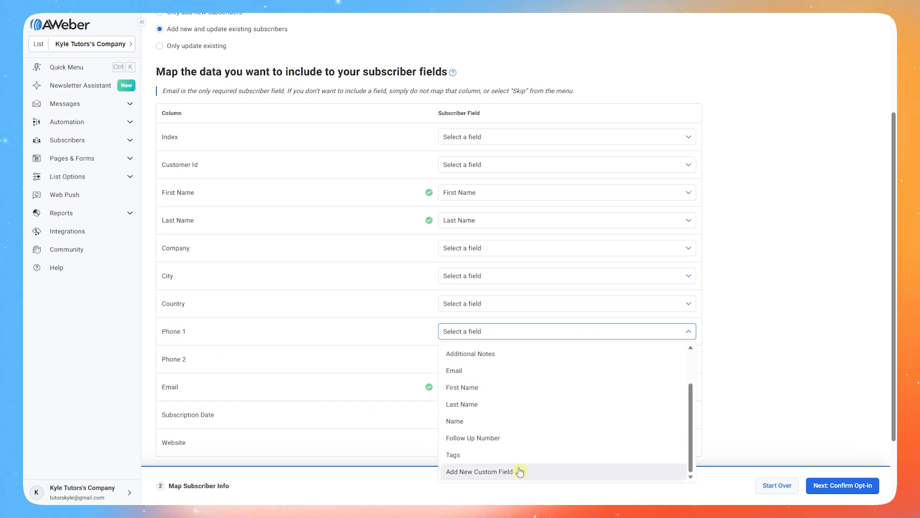
{"action": "left_click", "coordinate": [523, 439]}
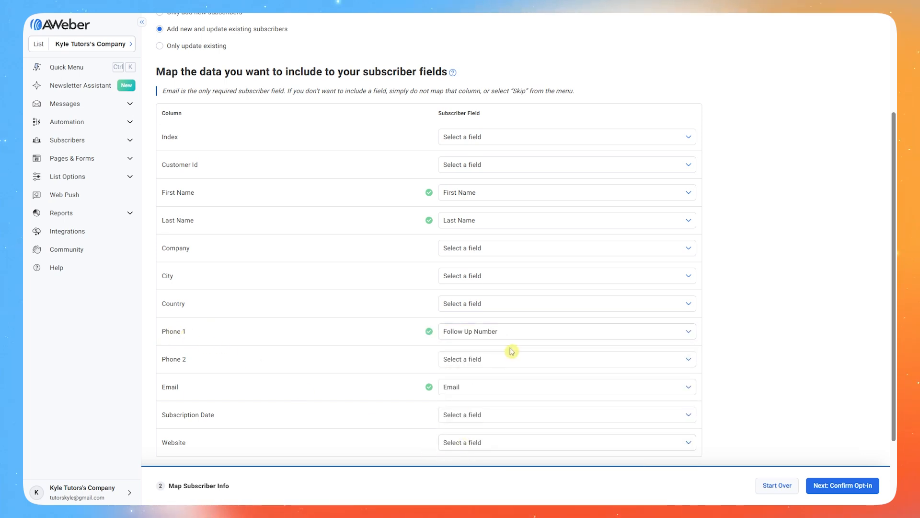
Add a new custom subscriber field named "Phone numbers" from the Phone 1 column's mapping options
{"action": "left_click", "coordinate": [501, 334]}
{"action": "scroll", "coordinate": [489, 452], "scroll_direction": "down", "scroll_amount": 1}
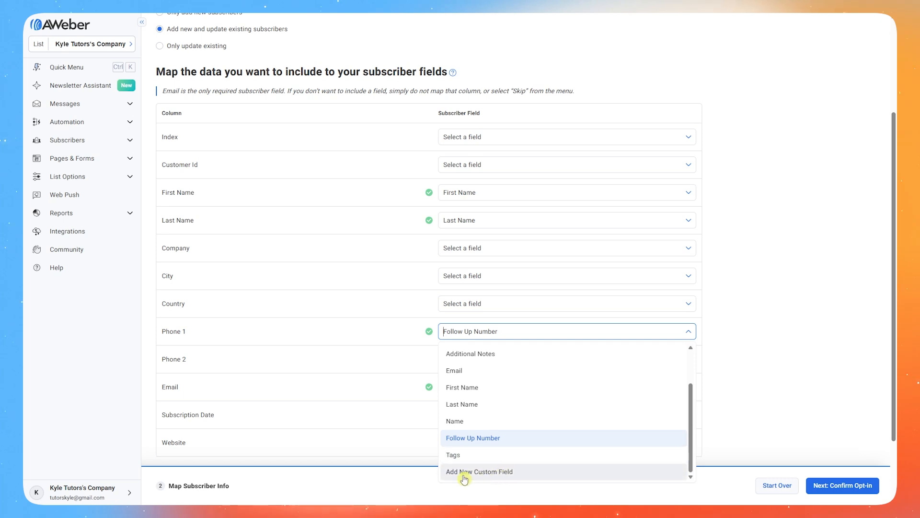
{"action": "left_click", "coordinate": [464, 473]}
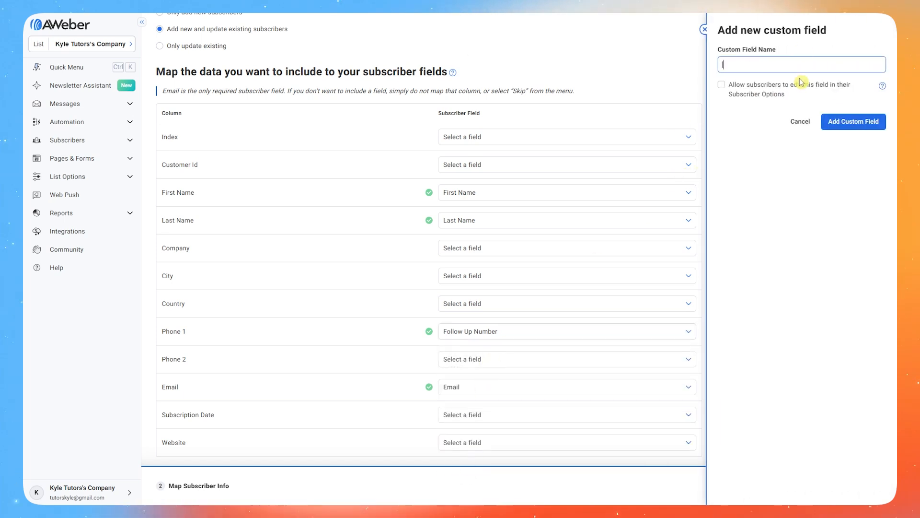
{"action": "type", "text": "Phone numbers"}
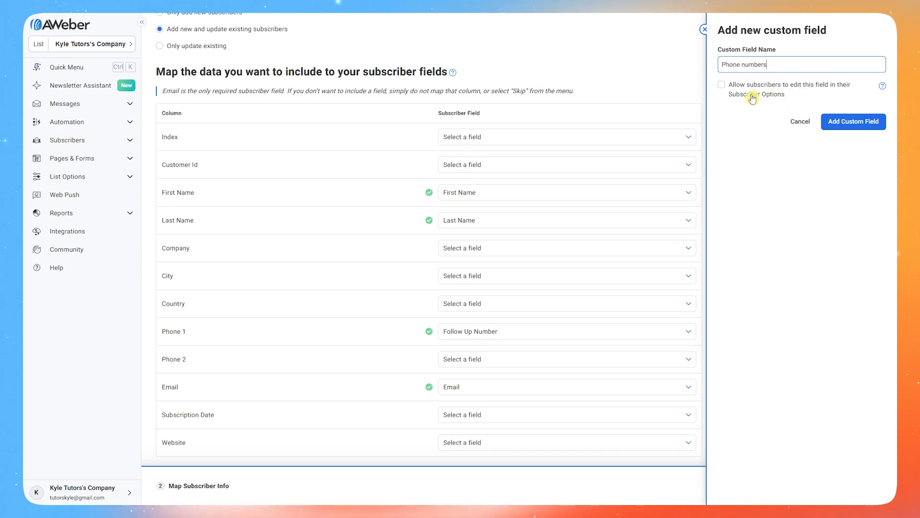
{"action": "left_click", "coordinate": [855, 127]}
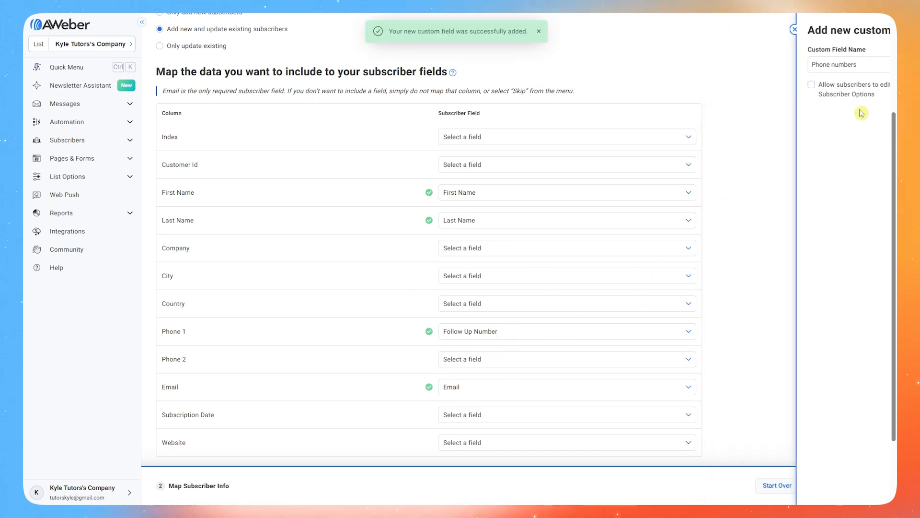
Map the Phone 1 column to the "Phone numbers" custom field and continue to the Confirm Opt-in stage
{"action": "left_click", "coordinate": [455, 335]}
{"action": "scroll", "coordinate": [495, 413], "scroll_direction": "down", "scroll_amount": 3}
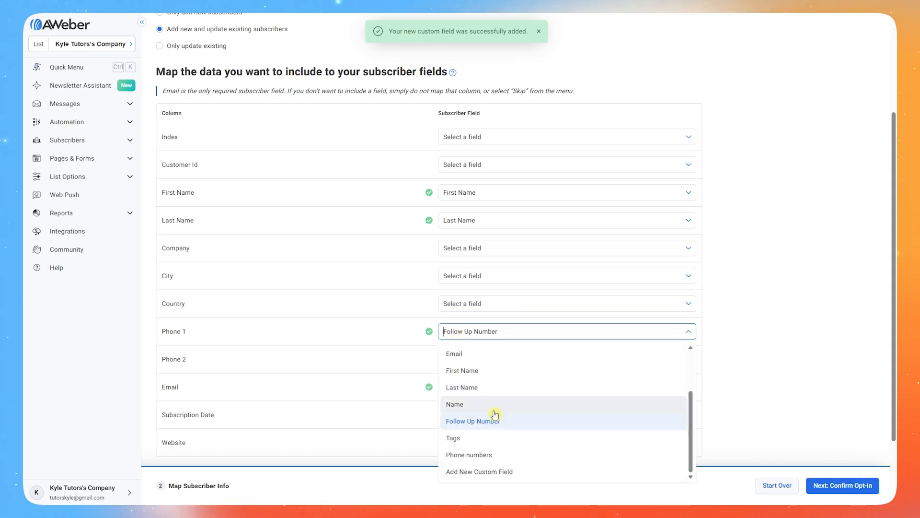
{"action": "left_click", "coordinate": [469, 454]}
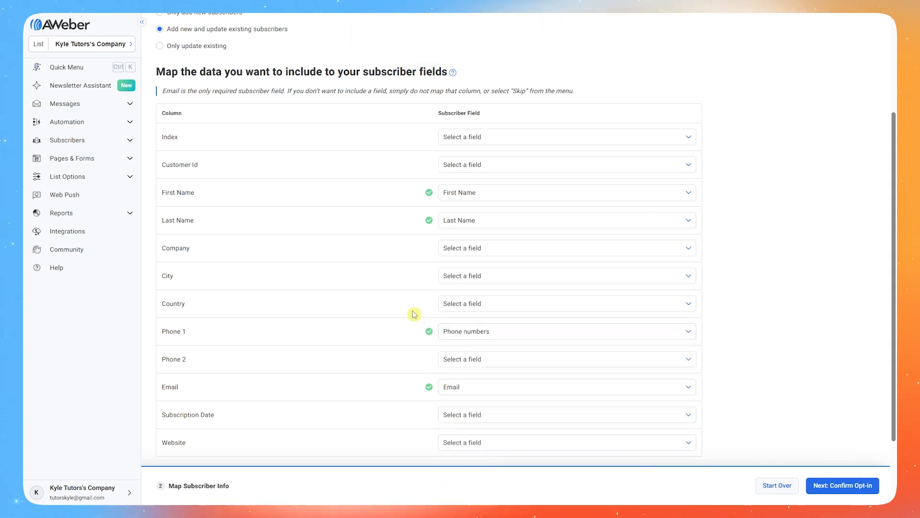
{"action": "left_click", "coordinate": [840, 486]}
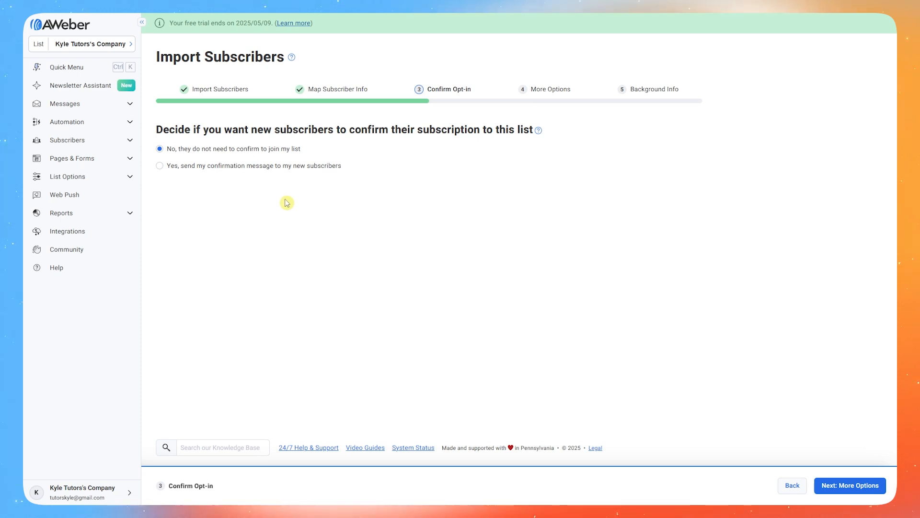
Preview the confirmation message option, choose that new subscribers do not need to confirm, and continue to More Options
{"action": "left_click", "coordinate": [161, 167]}
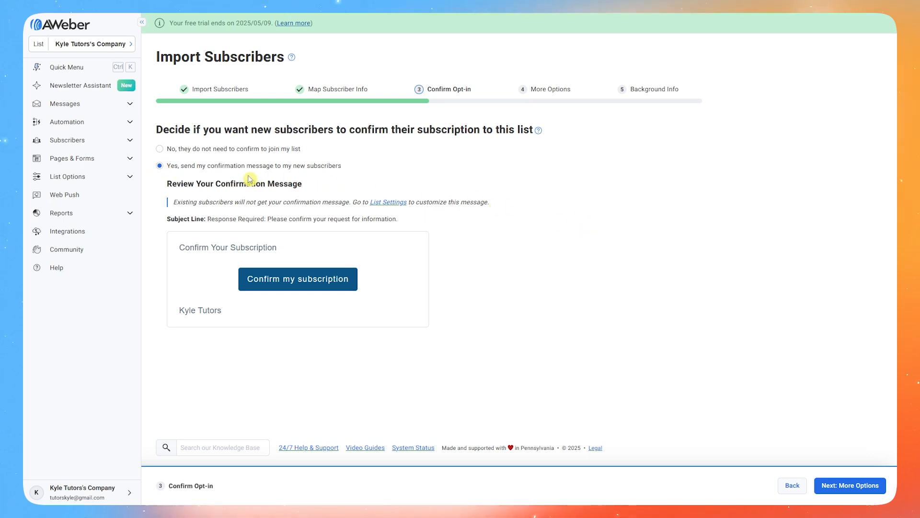
{"action": "left_click", "coordinate": [168, 152]}
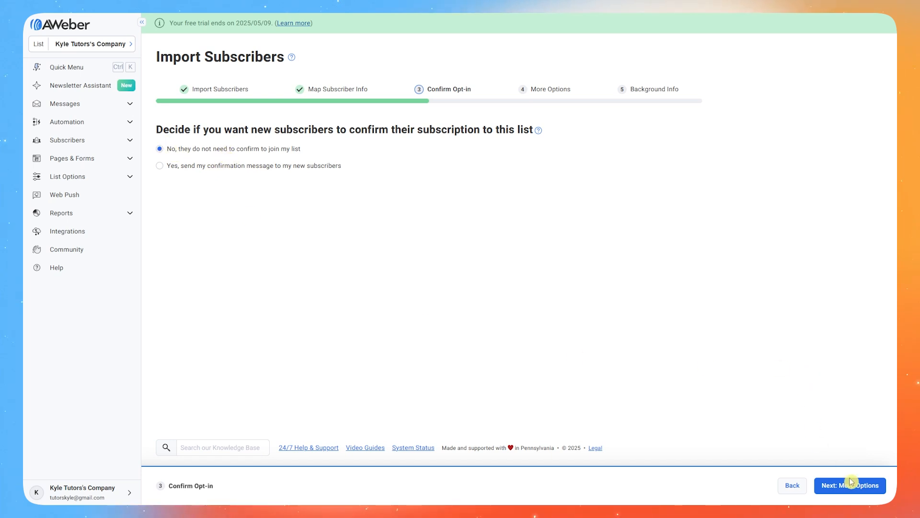
{"action": "left_click", "coordinate": [849, 492]}
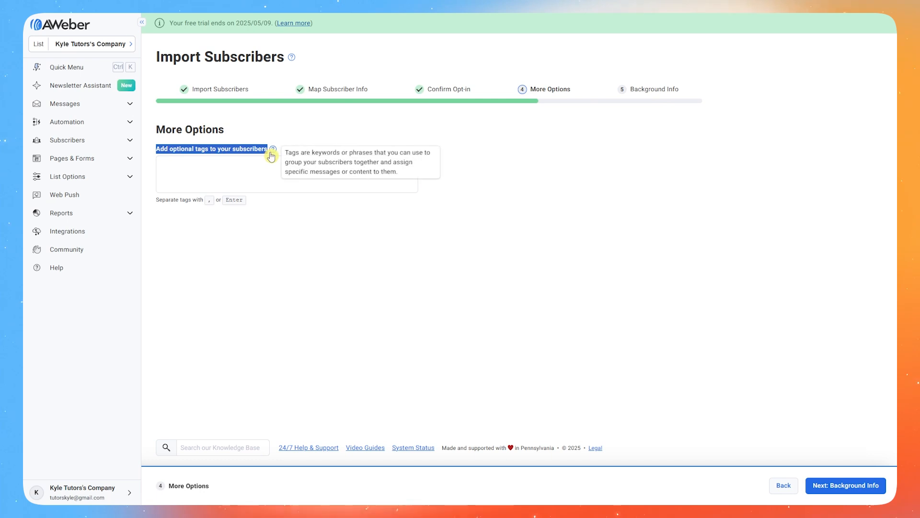
Add the optional tag "mailchimp" to the imported subscribers
{"action": "left_click", "coordinate": [254, 175]}
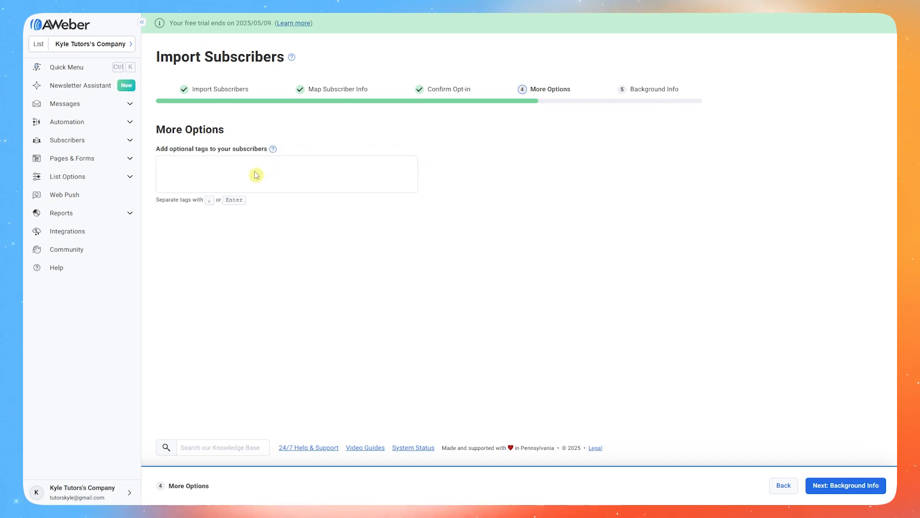
{"action": "type", "text": "mailchimp"}
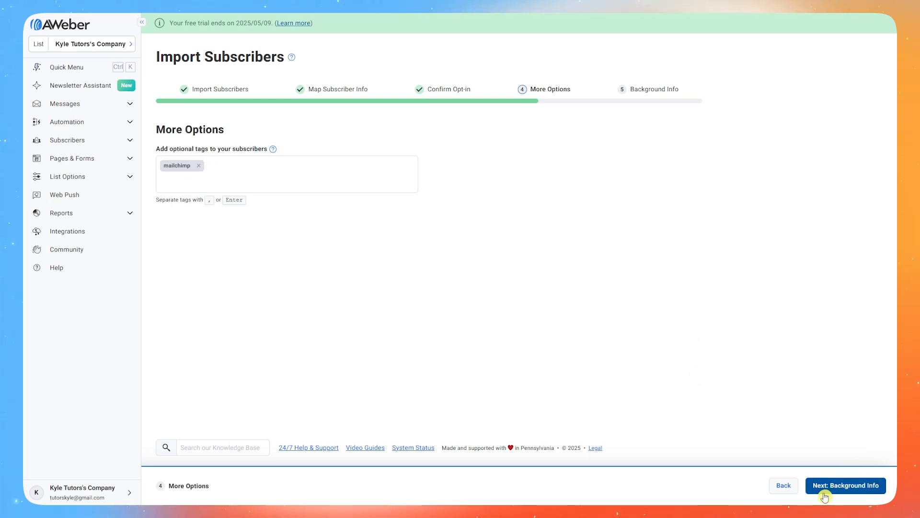
Continue to the Background Info stage and read its questions about how subscribers joined and whether they come from another provider
{"action": "left_click", "coordinate": [848, 487]}
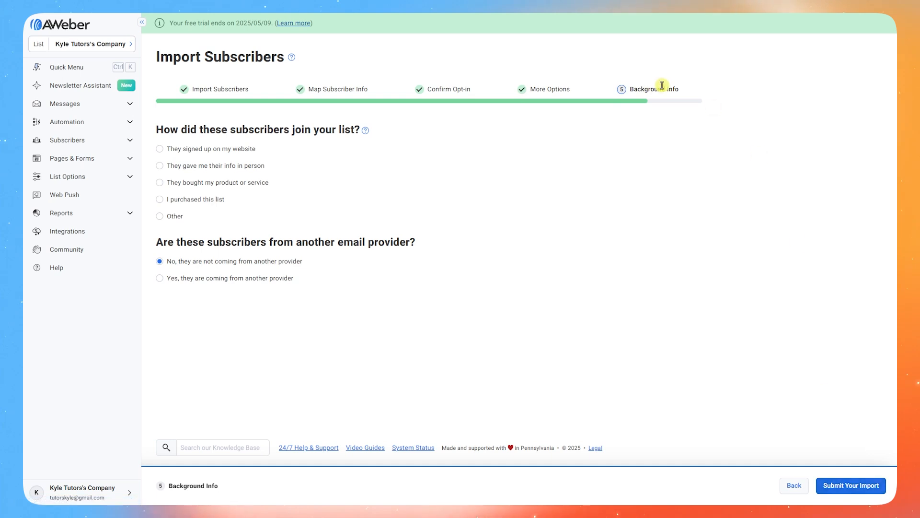
{"action": "left_click_drag", "start_coordinate": [157, 130], "coordinate": [288, 136]}
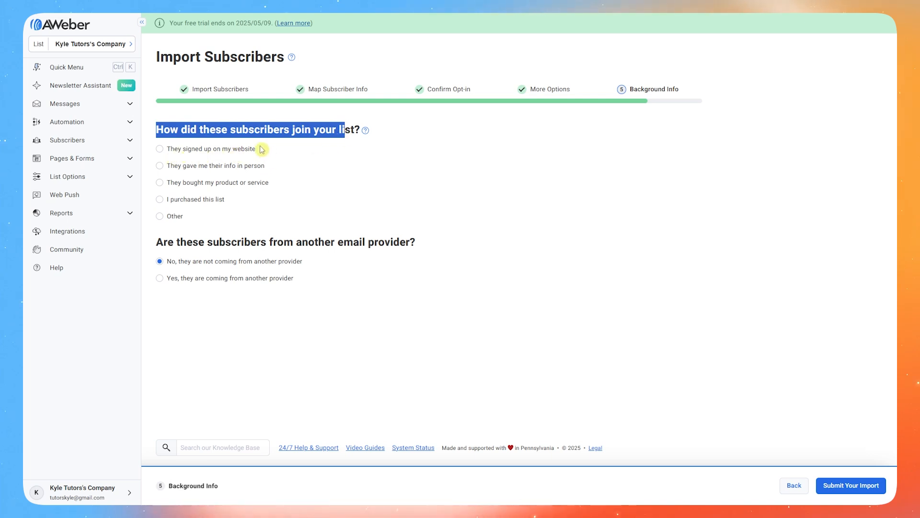
{"action": "left_click_drag", "start_coordinate": [158, 242], "coordinate": [435, 236]}
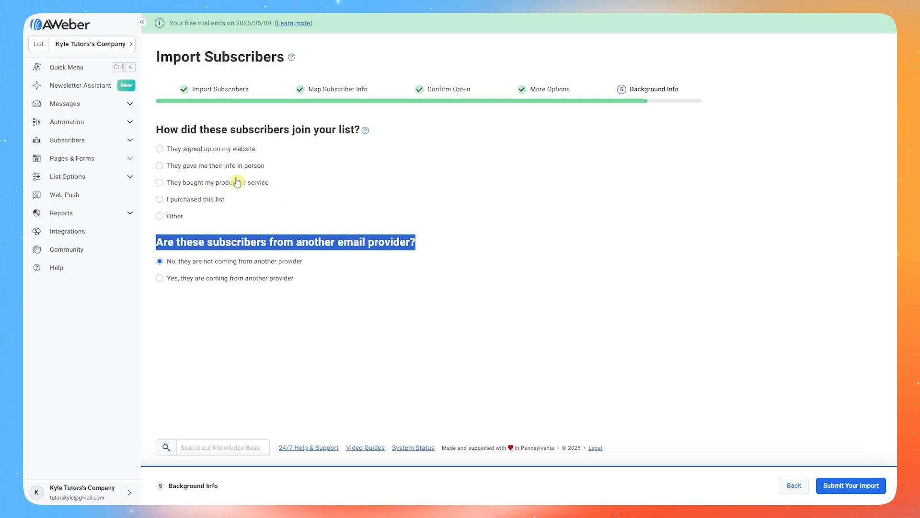
Preview the details requested for website sign-ups, a purchased list, product or service buyers, and info given in person
{"action": "left_click", "coordinate": [178, 150]}
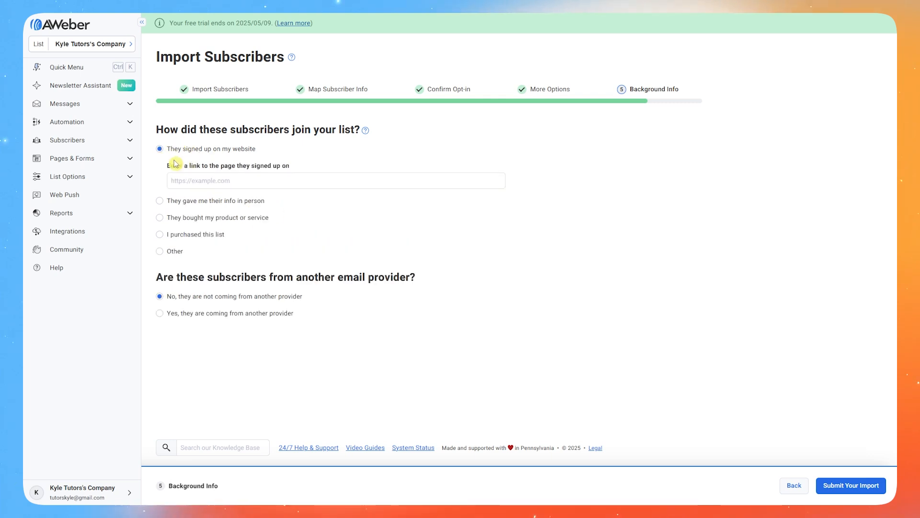
{"action": "left_click", "coordinate": [214, 185]}
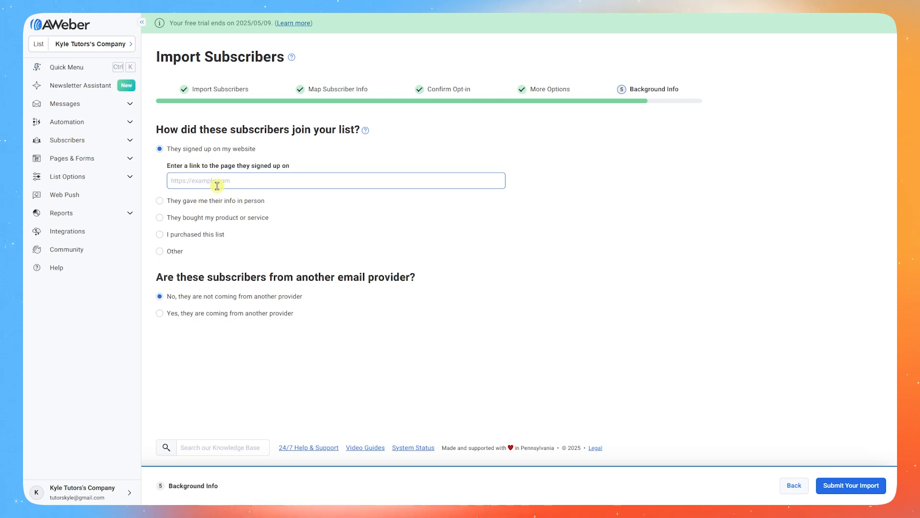
{"action": "left_click", "coordinate": [212, 243]}
{"action": "left_click", "coordinate": [162, 246]}
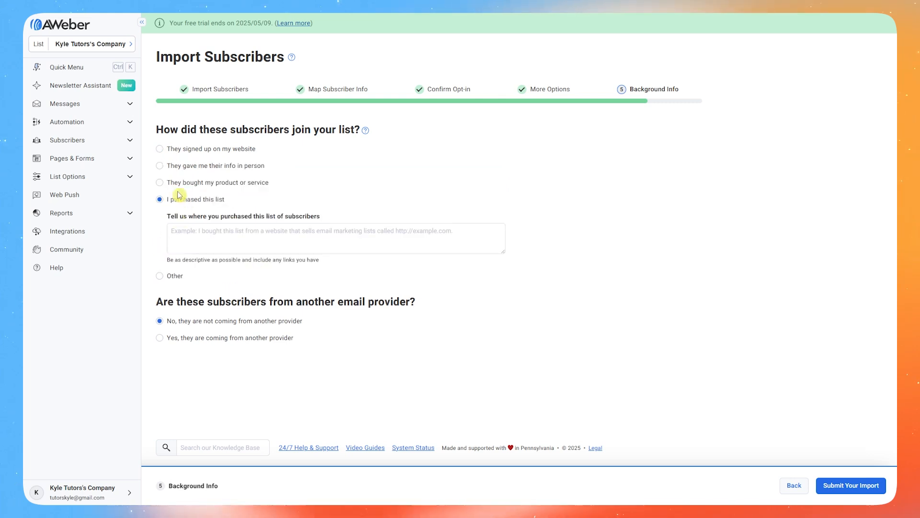
{"action": "left_click", "coordinate": [163, 182]}
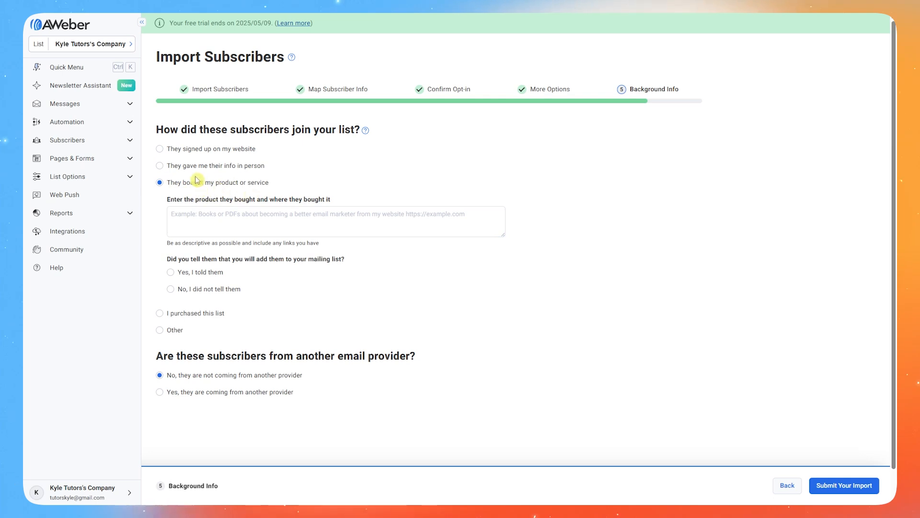
{"action": "left_click", "coordinate": [168, 170]}
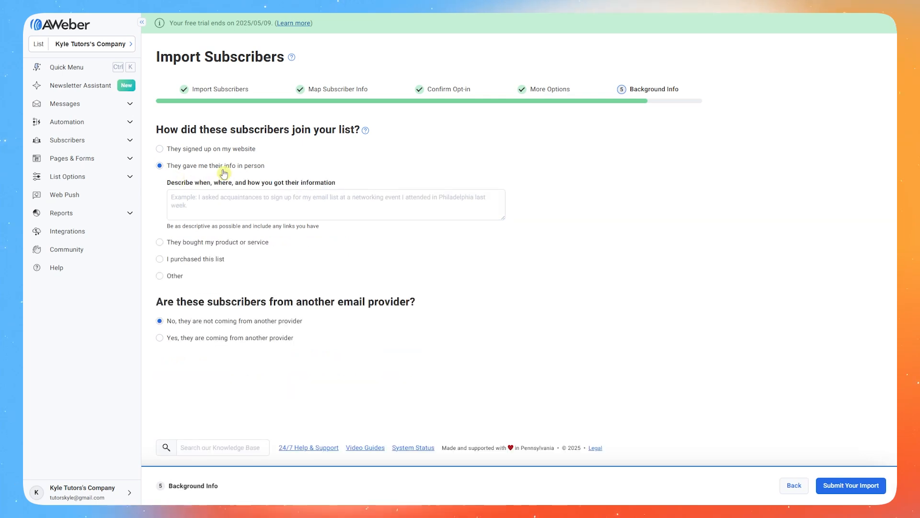
State that the subscribers signed up on the website, with tutorskyle.com as the sign-up page, and submit the import
{"action": "left_click", "coordinate": [161, 150]}
{"action": "left_click", "coordinate": [230, 181]}
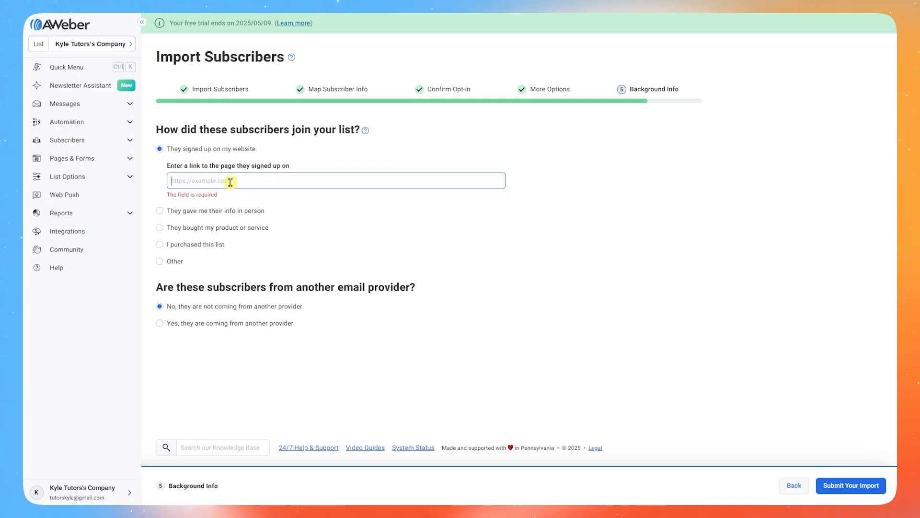
{"action": "type", "text": "tut"}
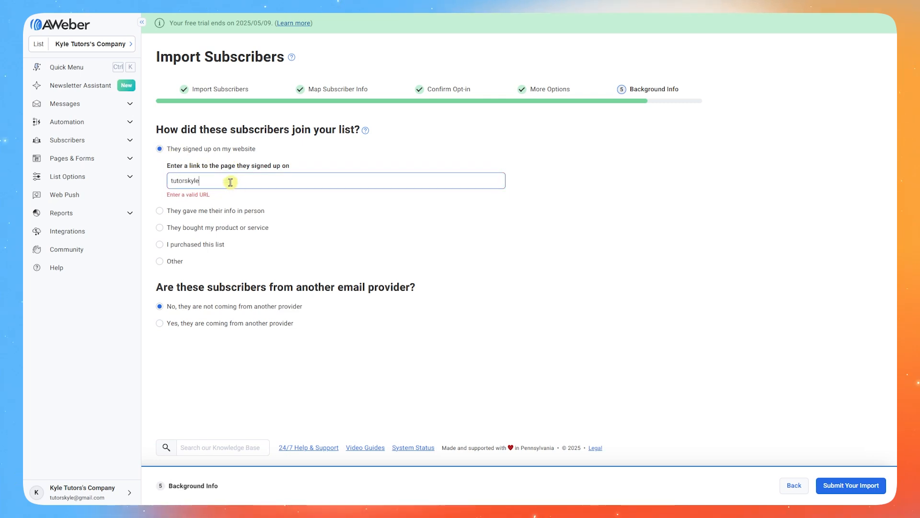
{"action": "type", "text": "orskyle.com"}
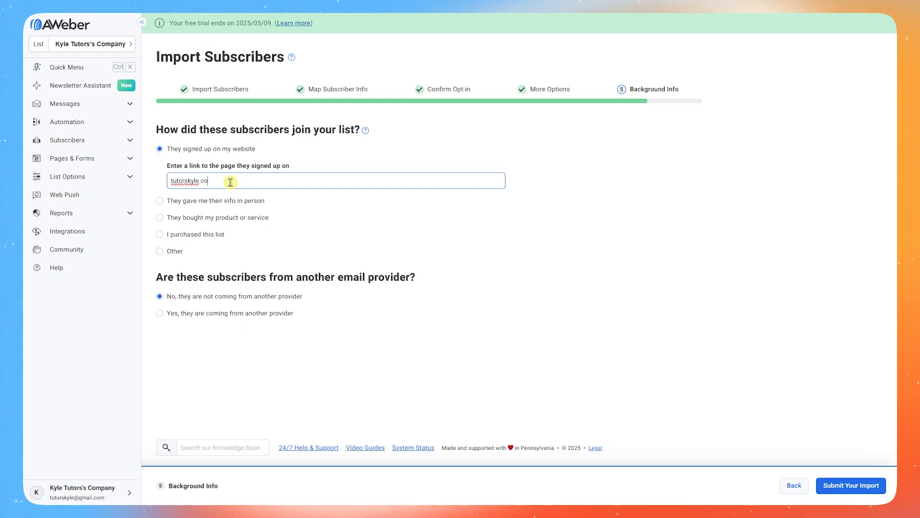
{"action": "left_click", "coordinate": [599, 182]}
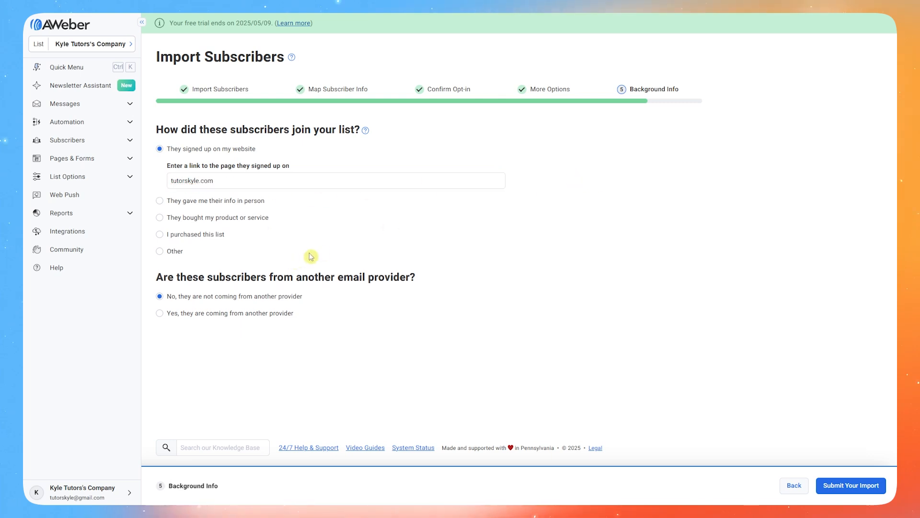
{"action": "left_click", "coordinate": [844, 486]}
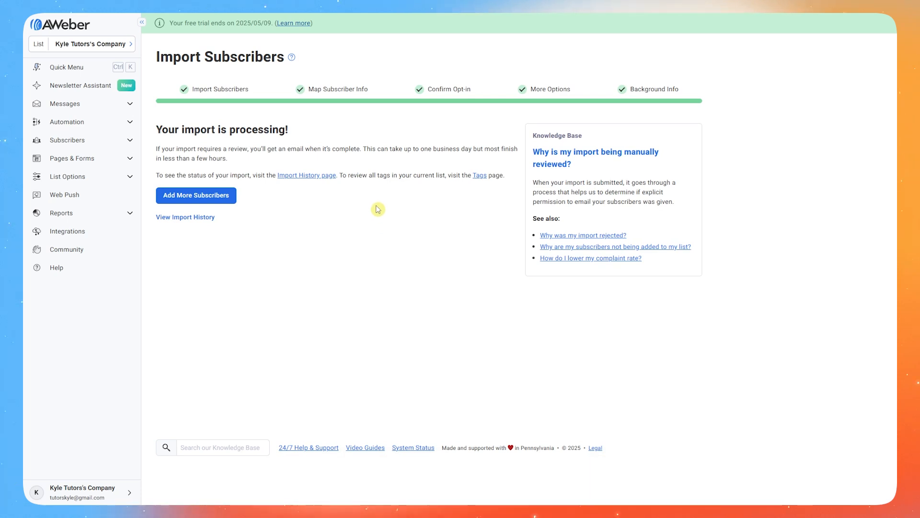
Read the import's review and processing time notice, and open the list of all subscribers
{"action": "left_click_drag", "start_coordinate": [272, 149], "coordinate": [361, 146]}
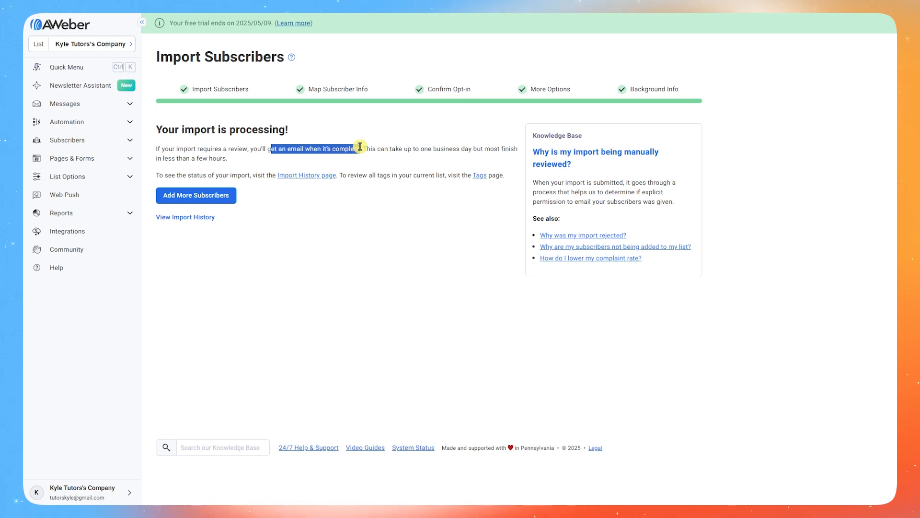
{"action": "left_click_drag", "start_coordinate": [363, 148], "coordinate": [494, 152]}
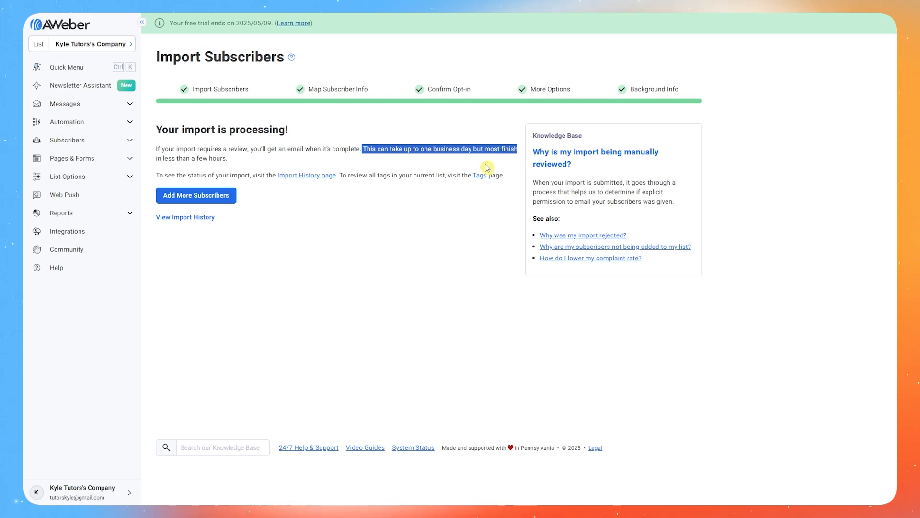
{"action": "left_click", "coordinate": [332, 194]}
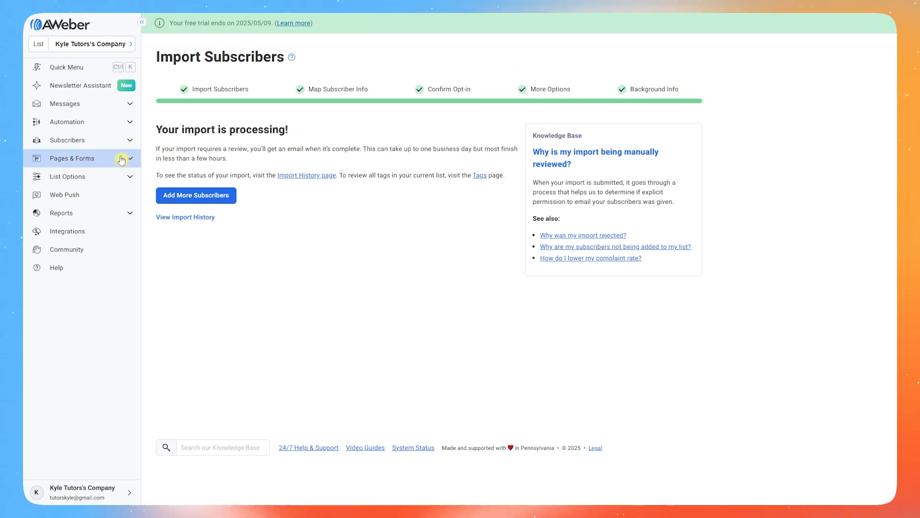
{"action": "left_click", "coordinate": [96, 140]}
{"action": "left_click", "coordinate": [93, 147]}
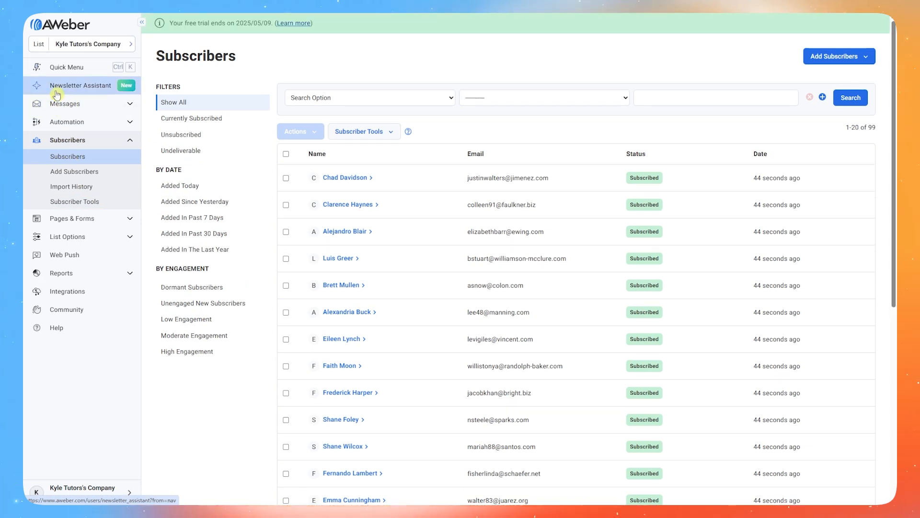
Generate a first newsletter with the Newsletter Assistant on the topic "A welcome email for my first time visitors"
{"action": "left_click", "coordinate": [95, 91]}
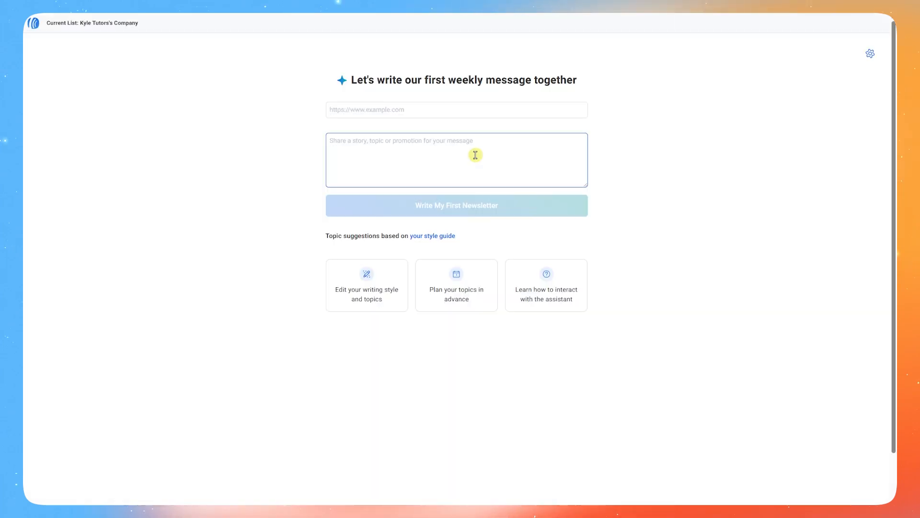
{"action": "left_click", "coordinate": [376, 111]}
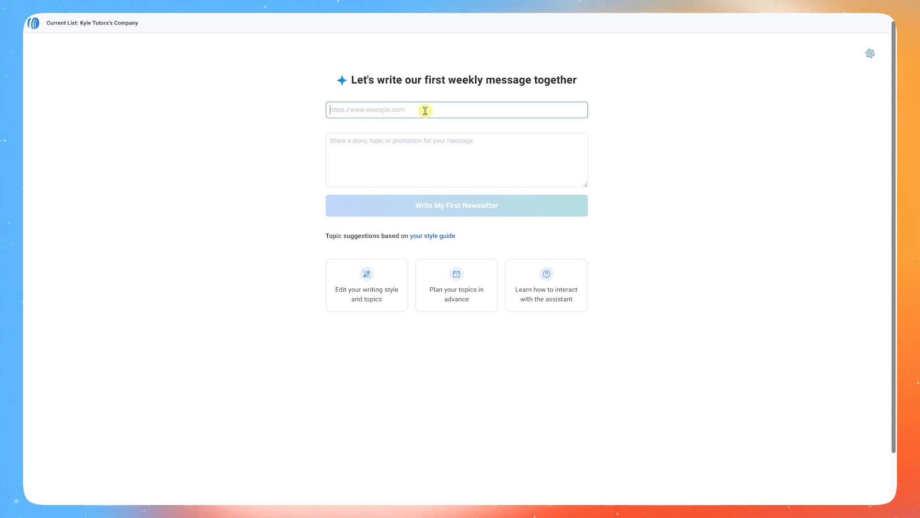
{"action": "left_click", "coordinate": [412, 149]}
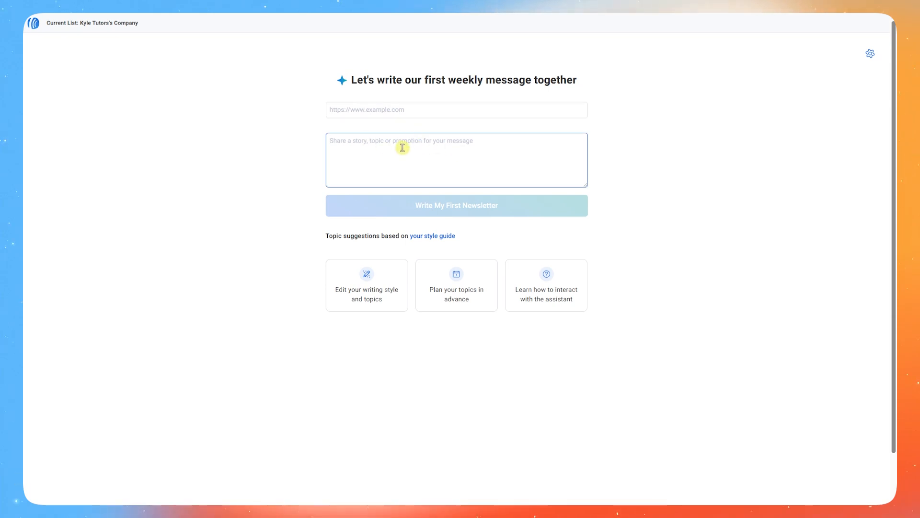
{"action": "type", "text": "A welcom"}
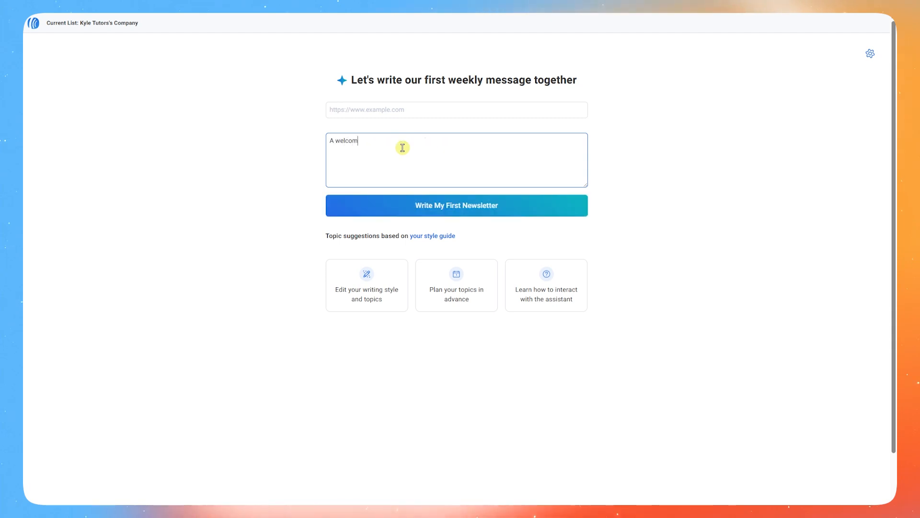
{"action": "type", "text": "e email for my first c"}
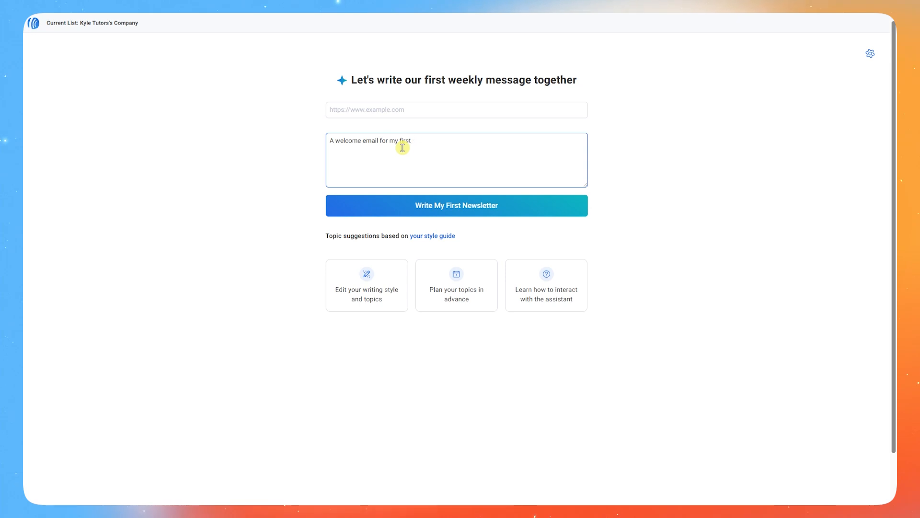
{"action": "type", "text": "ime visitors"}
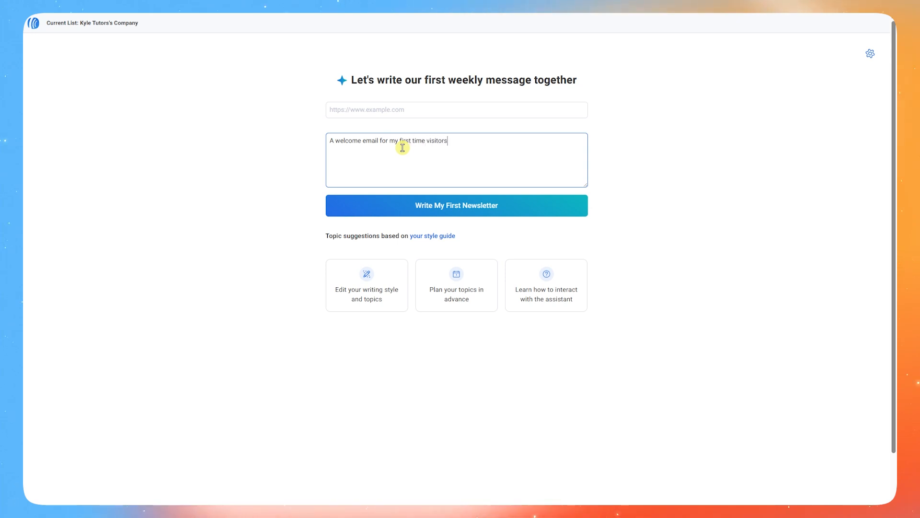
{"action": "left_click", "coordinate": [443, 212]}
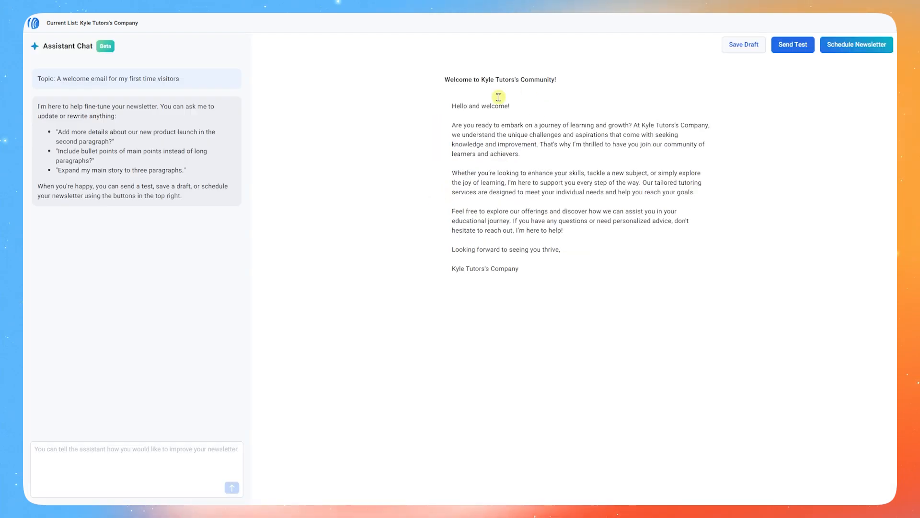
Review the generated newsletter's body text and subject line in their editable fields
{"action": "left_click_drag", "start_coordinate": [456, 106], "coordinate": [587, 249]}
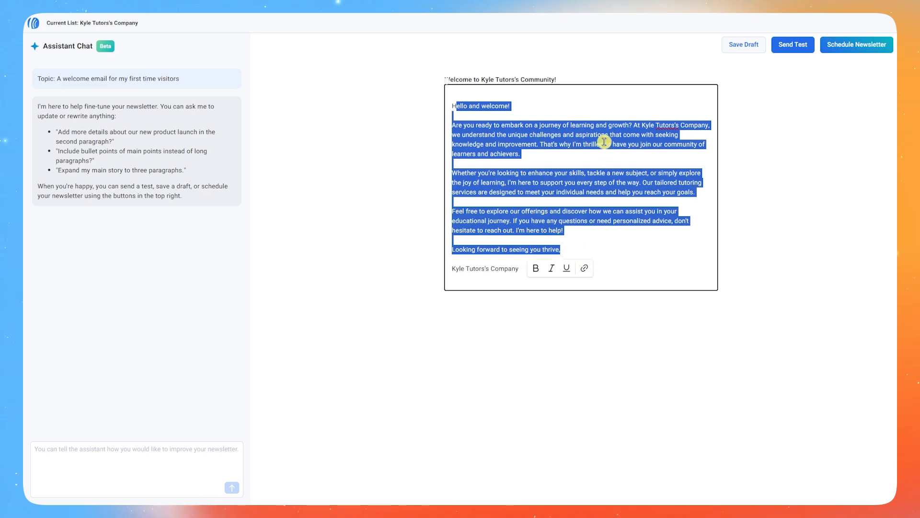
{"action": "left_click", "coordinate": [609, 155]}
{"action": "left_click", "coordinate": [453, 79]}
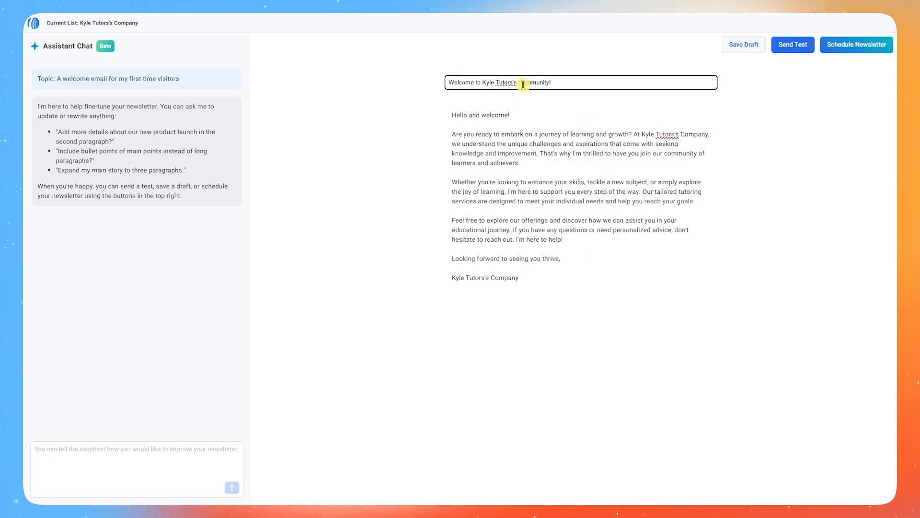
{"action": "left_click", "coordinate": [503, 127]}
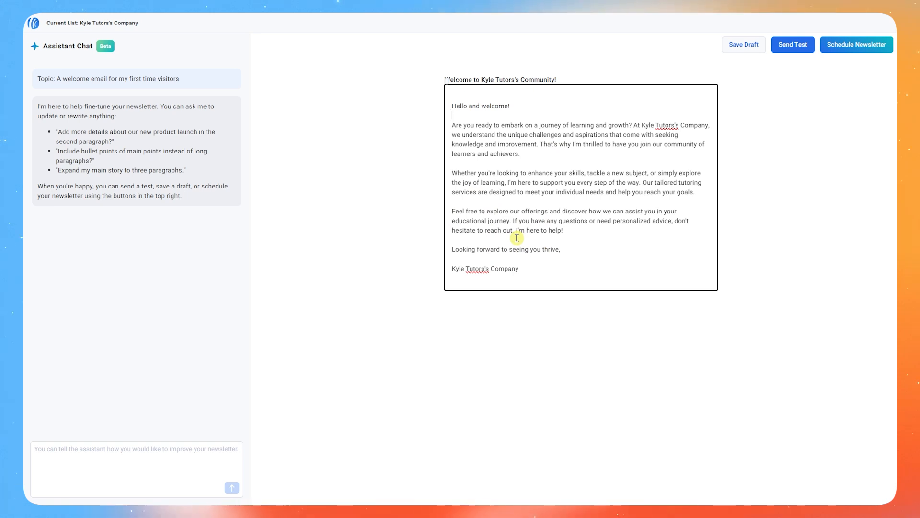
Ask the assistant to improve the newsletter with the instruction "Add more details"
{"action": "left_click", "coordinate": [102, 460]}
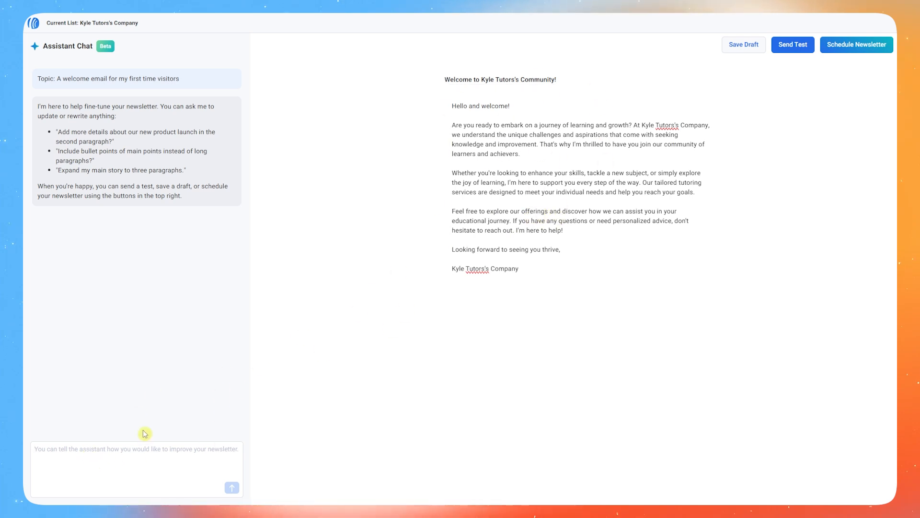
{"action": "left_click", "coordinate": [98, 461]}
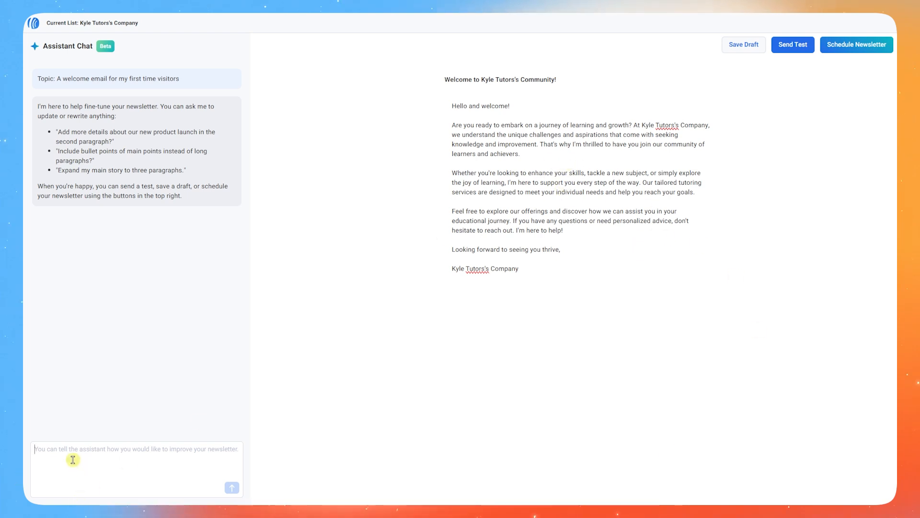
{"action": "type", "text": "Add more details"}
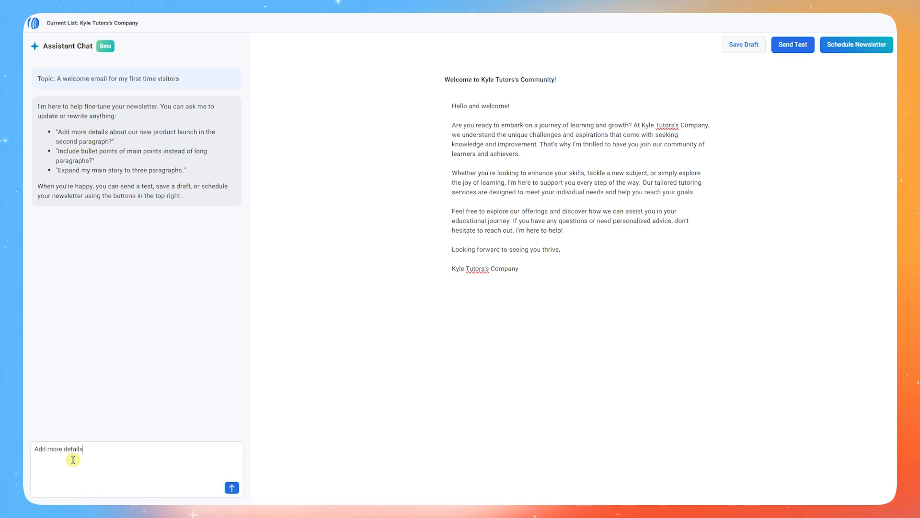
{"action": "left_click", "coordinate": [232, 487]}
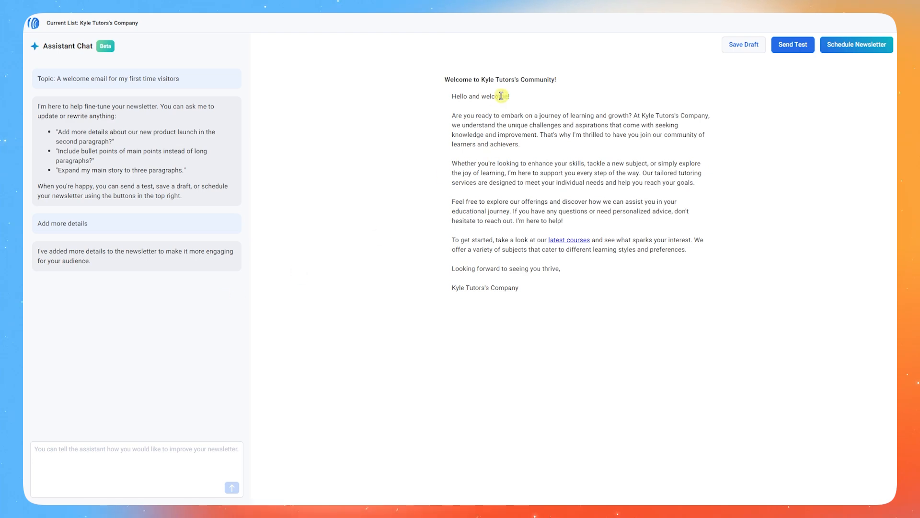
Review the revised newsletter text and proceed to scheduling the newsletter
{"action": "left_click_drag", "start_coordinate": [449, 86], "coordinate": [547, 349]}
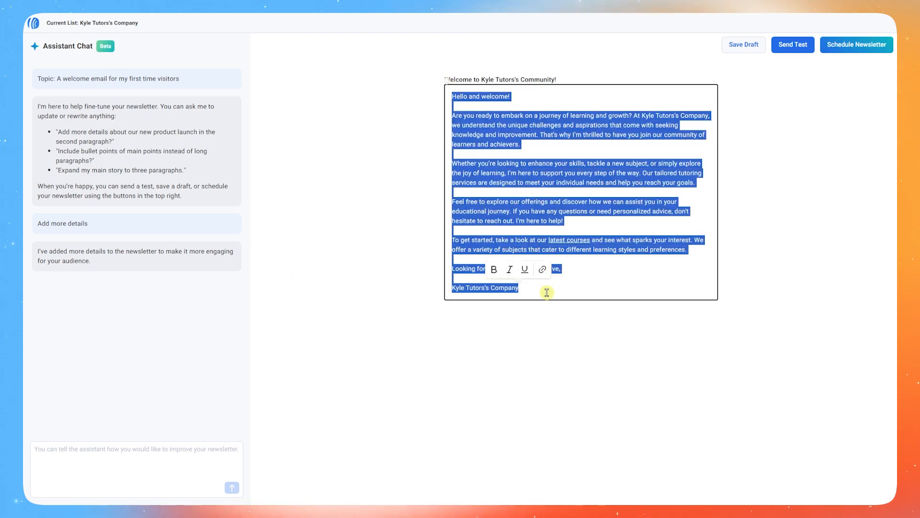
{"action": "left_click", "coordinate": [766, 106]}
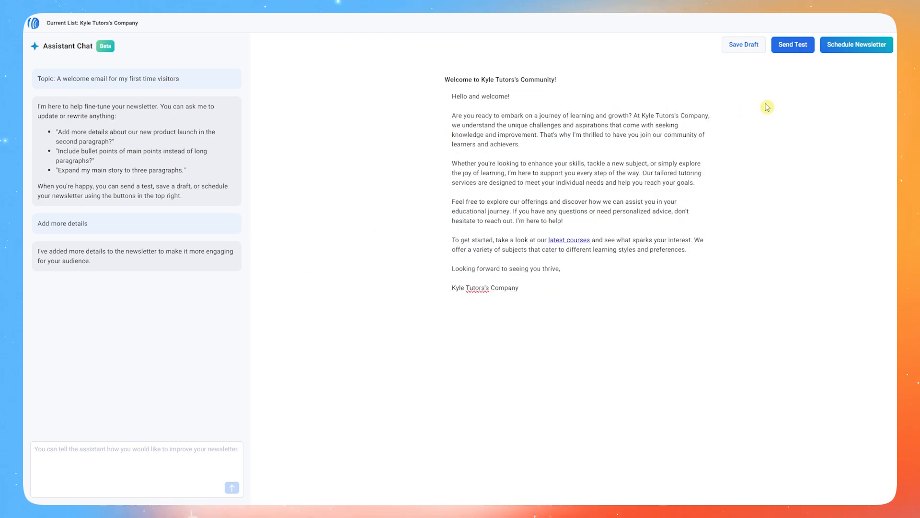
{"action": "left_click", "coordinate": [861, 48]}
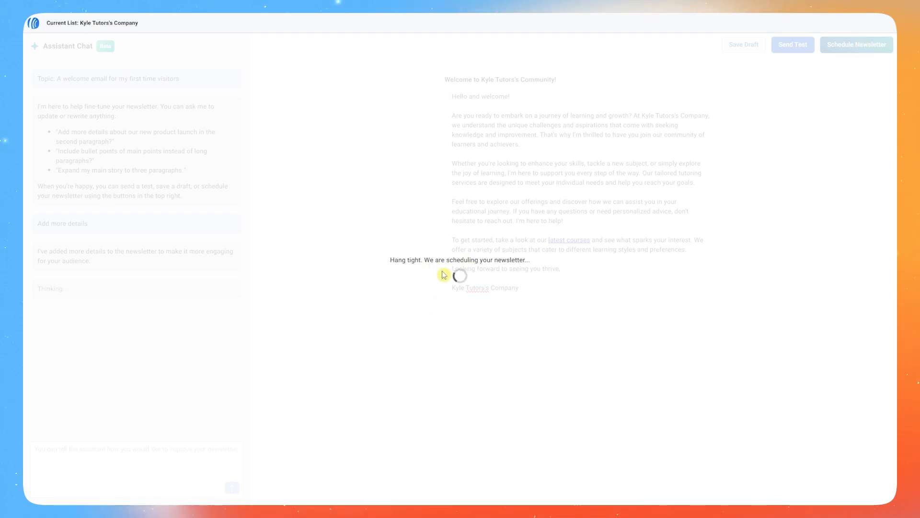
{"action": "left_click_drag", "start_coordinate": [424, 259], "coordinate": [533, 262]}
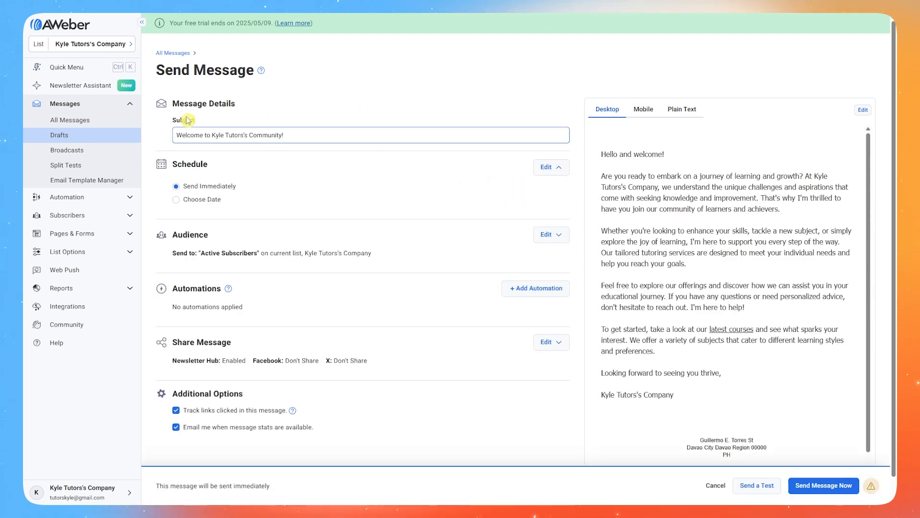
Review the message's subject line and the audience settings for the target segment and the included and excluded lists
{"action": "left_click_drag", "start_coordinate": [180, 136], "coordinate": [308, 131]}
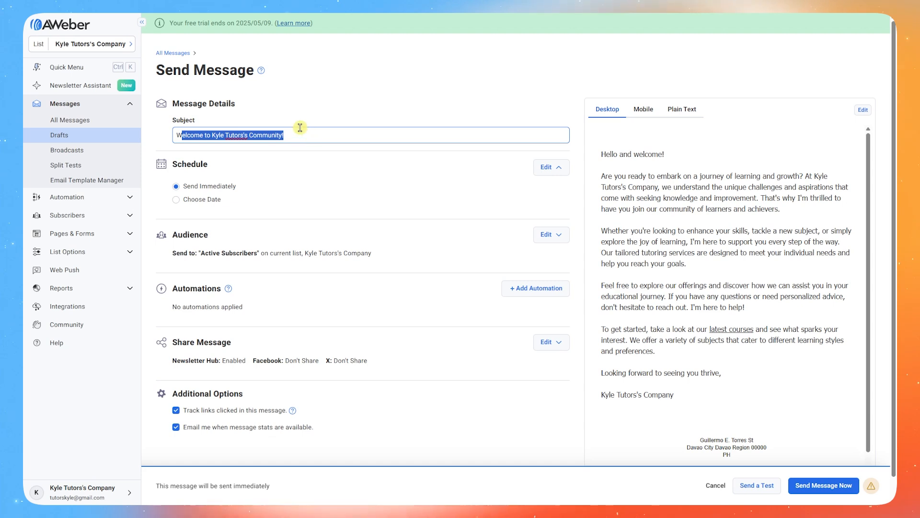
{"action": "left_click", "coordinate": [292, 138]}
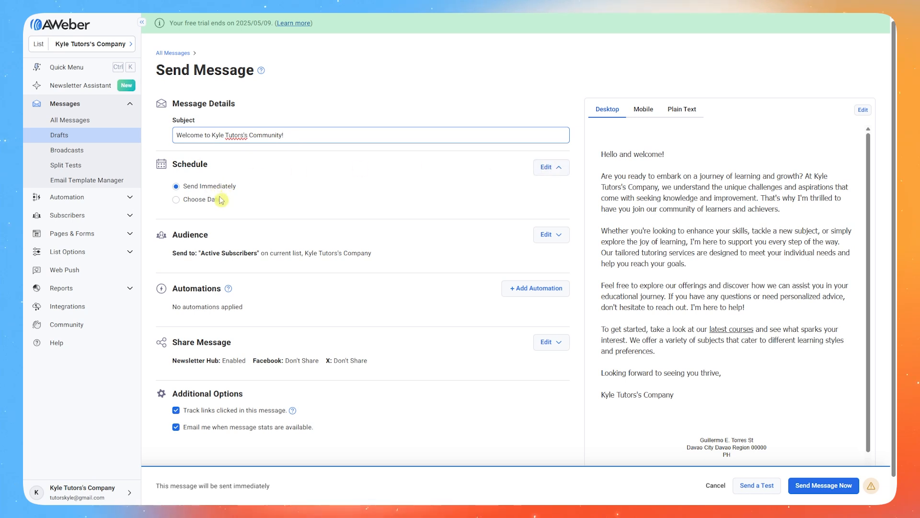
{"action": "left_click", "coordinate": [559, 235]}
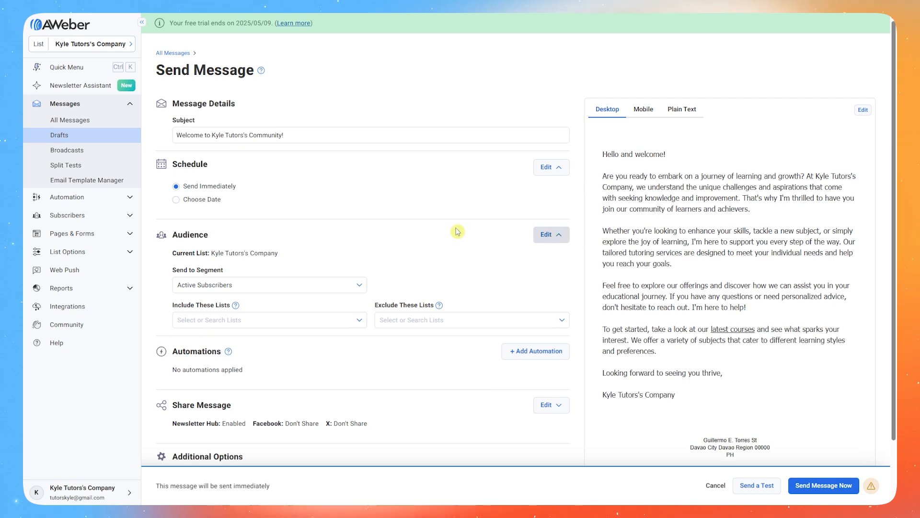
{"action": "left_click", "coordinate": [276, 287]}
{"action": "left_click", "coordinate": [383, 263]}
{"action": "left_click", "coordinate": [323, 317]}
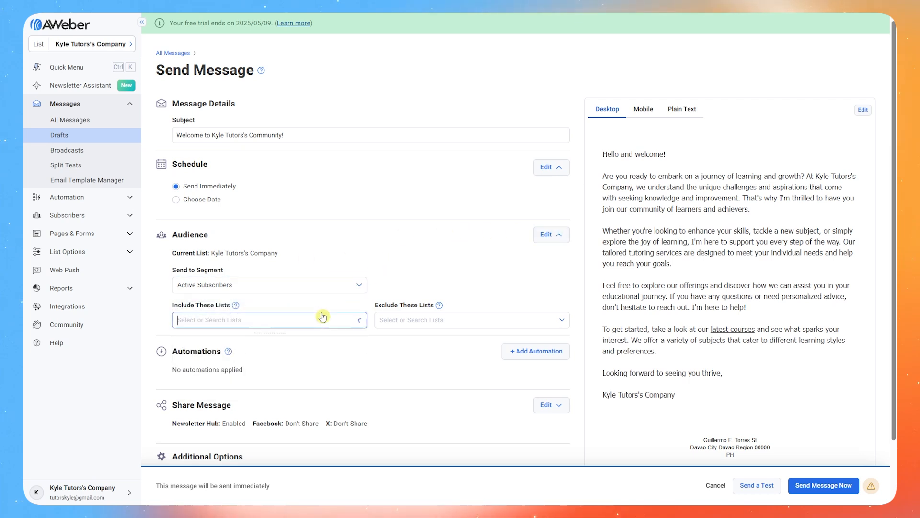
{"action": "left_click", "coordinate": [348, 322]}
{"action": "left_click", "coordinate": [405, 321]}
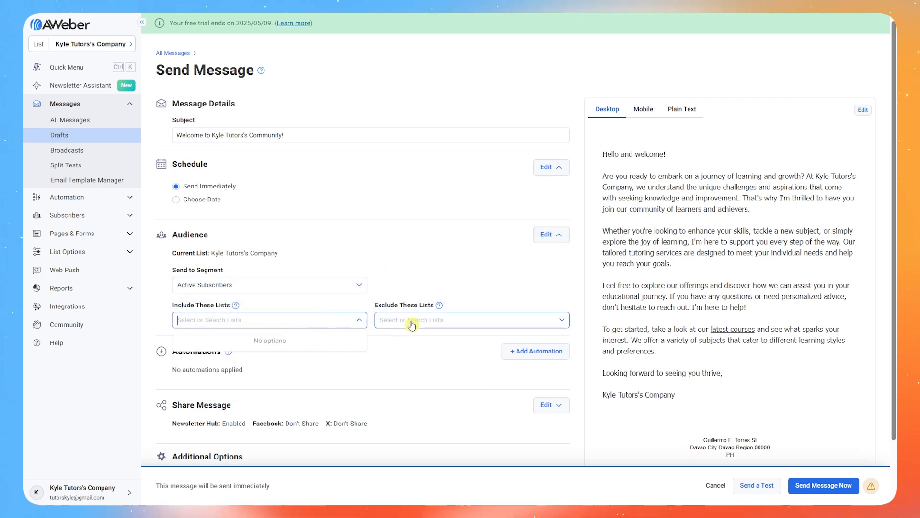
{"action": "left_click", "coordinate": [409, 279]}
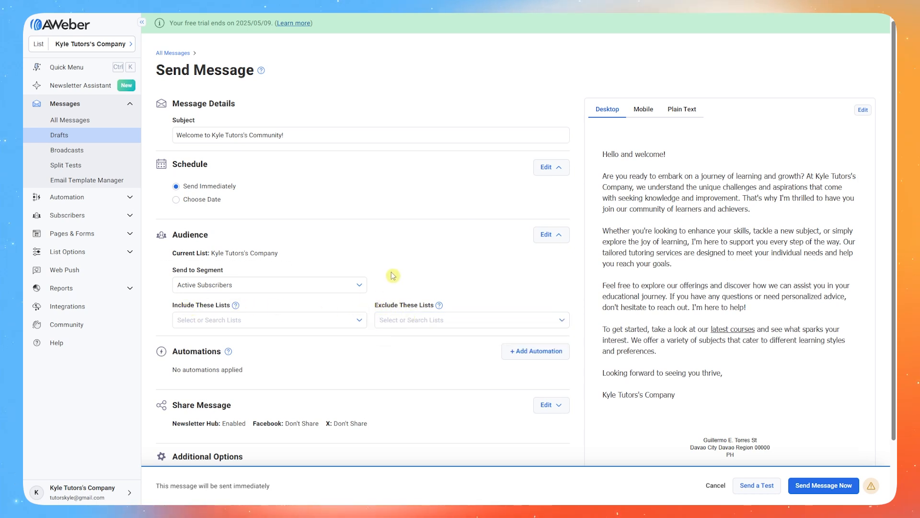
{"action": "left_click", "coordinate": [298, 319]}
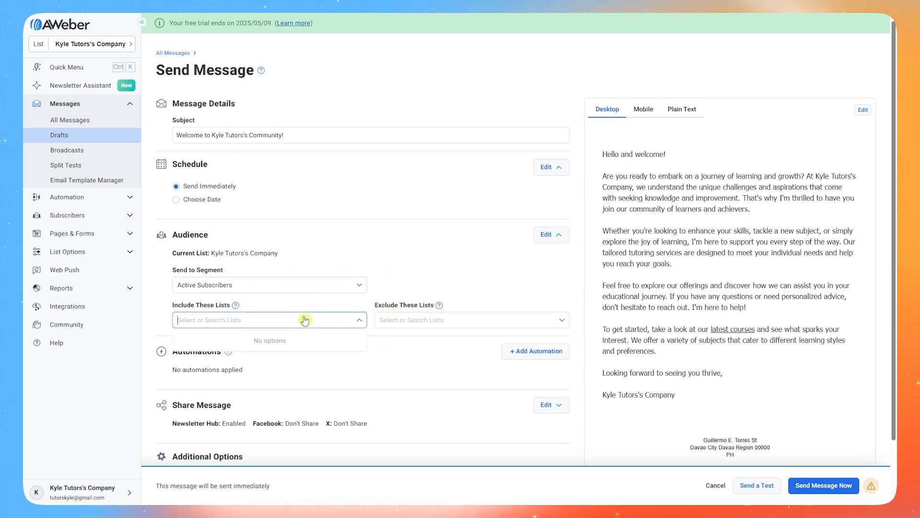
{"action": "left_click", "coordinate": [438, 323]}
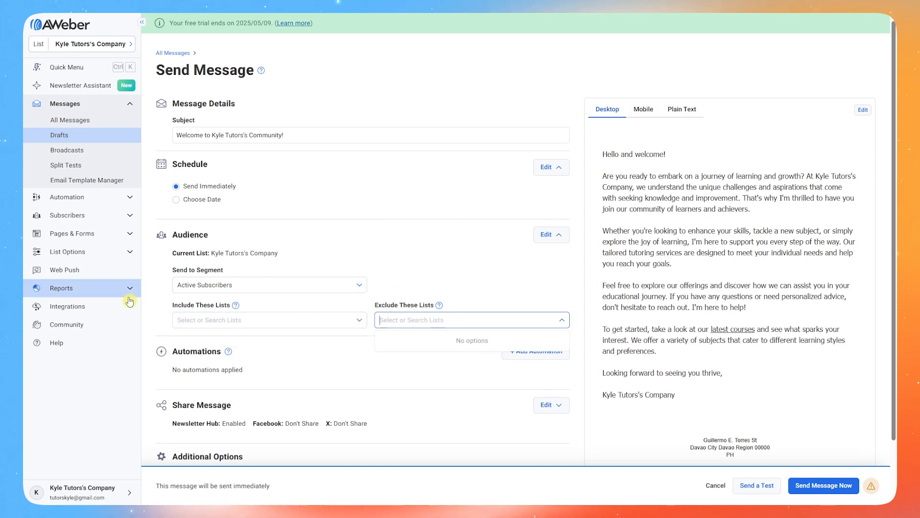
{"action": "left_click", "coordinate": [156, 302]}
Check the message's automations section and preview the newsletter in its mobile, plain text and desktop versions
{"action": "scroll", "coordinate": [160, 297], "scroll_direction": "down", "scroll_amount": 2}
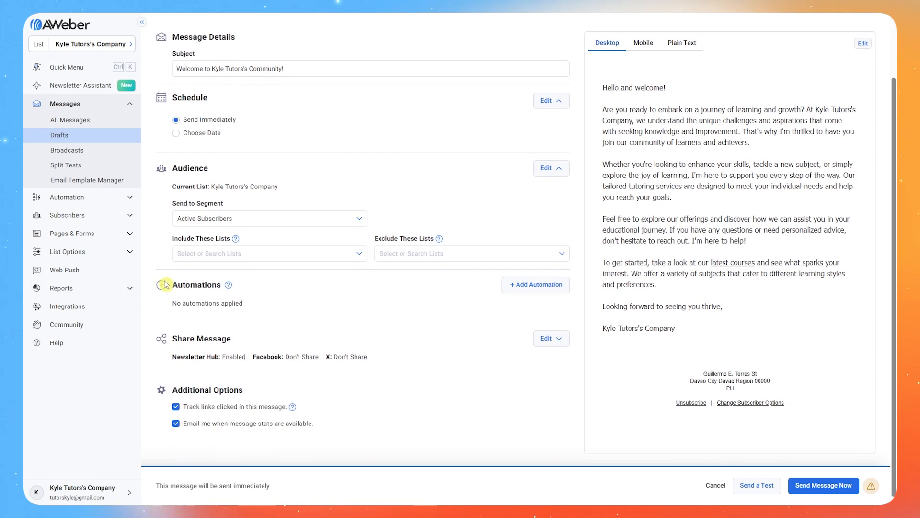
{"action": "left_click_drag", "start_coordinate": [173, 287], "coordinate": [223, 290]}
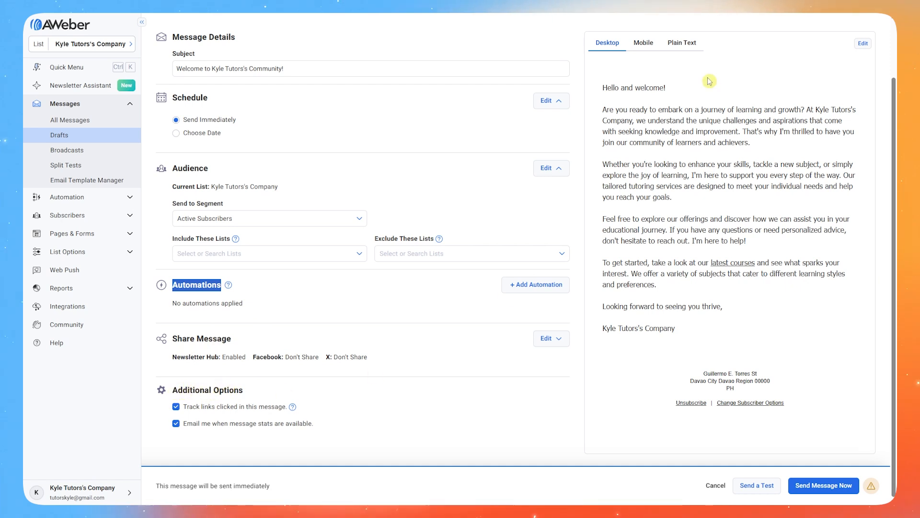
{"action": "left_click", "coordinate": [643, 42]}
{"action": "left_click", "coordinate": [676, 45]}
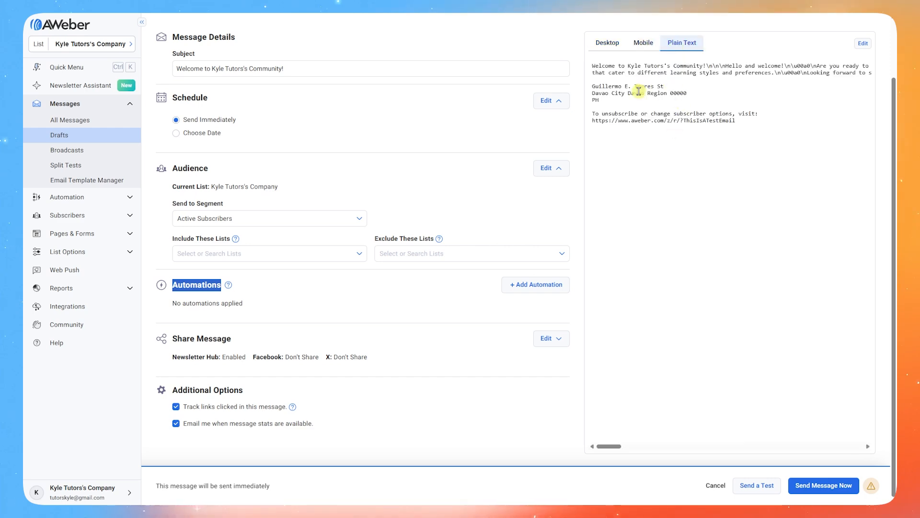
{"action": "left_click", "coordinate": [607, 45]}
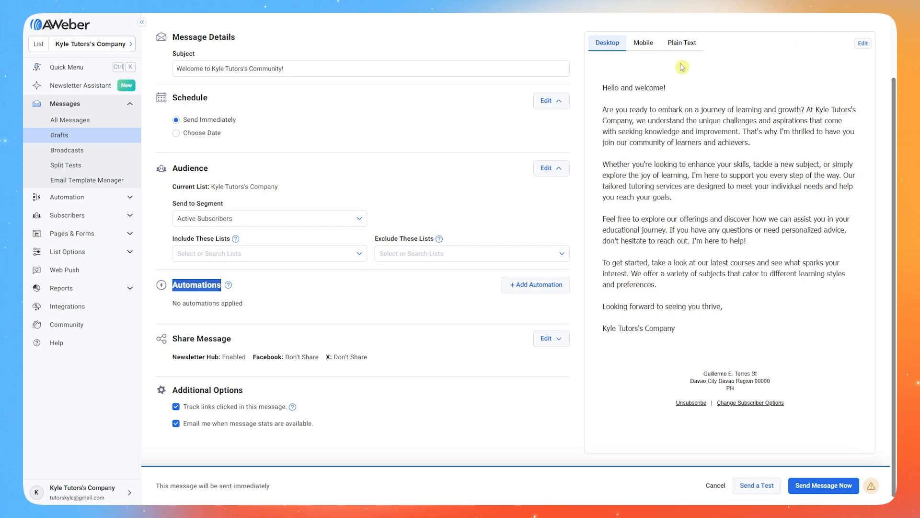
Look over the test email form's address and tags fields, closing it without sending a test
{"action": "left_click", "coordinate": [761, 486]}
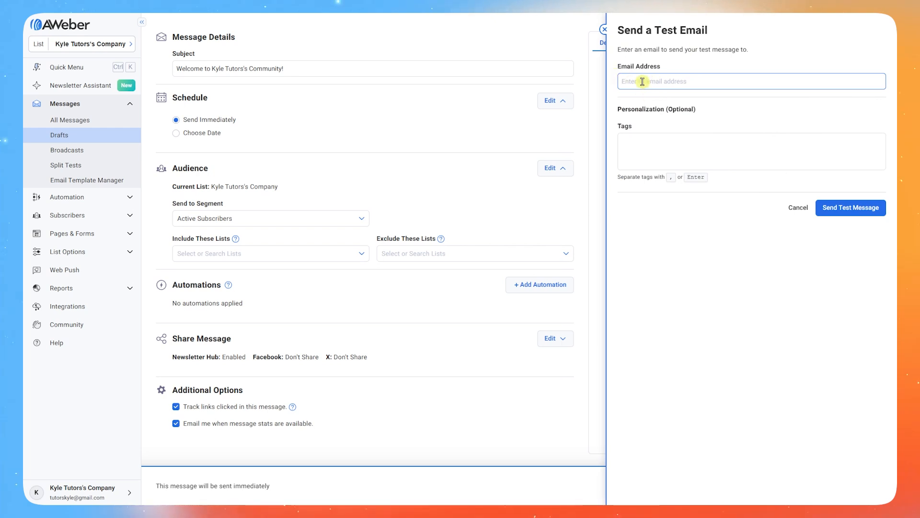
{"action": "left_click", "coordinate": [648, 143]}
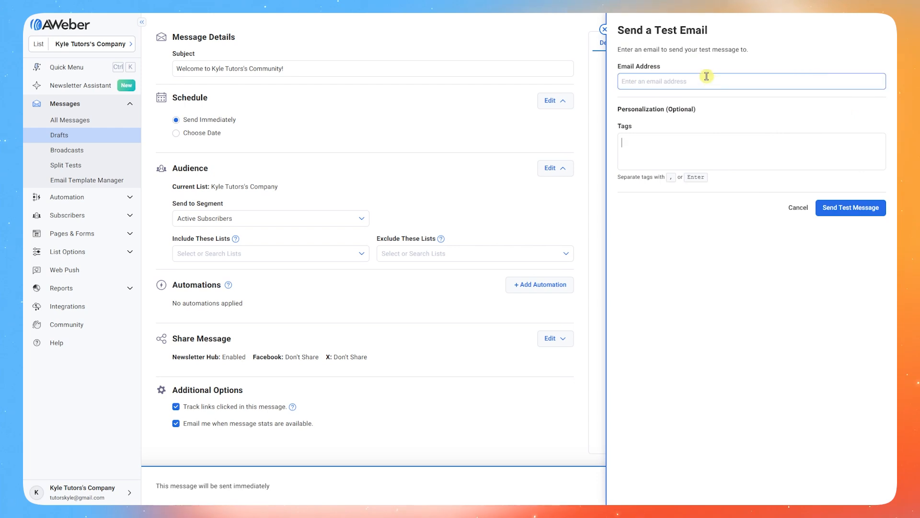
{"action": "left_click", "coordinate": [604, 32]}
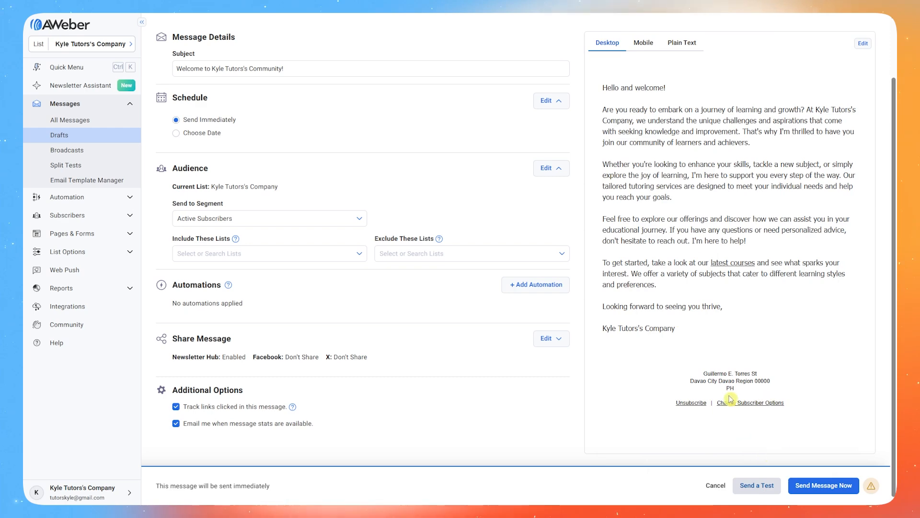
Send the newsletter broadcast immediately and confirm the send
{"action": "left_click", "coordinate": [812, 486]}
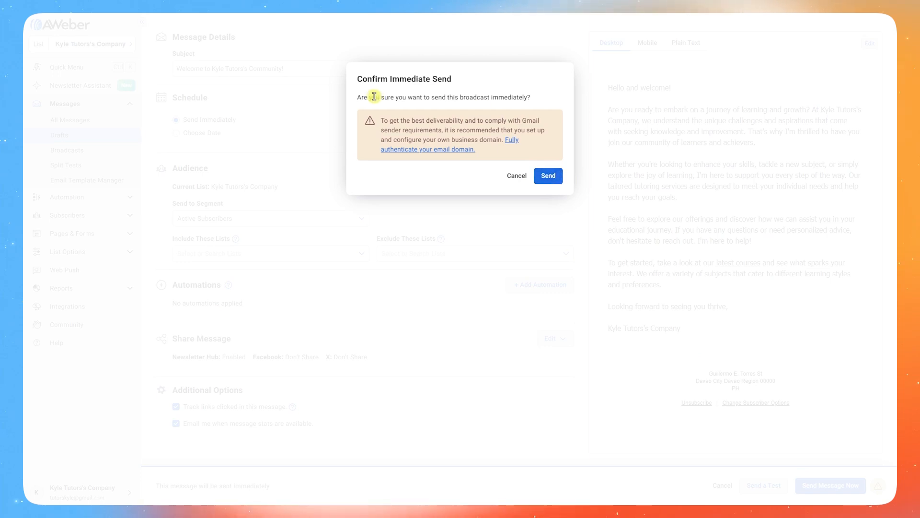
{"action": "left_click_drag", "start_coordinate": [383, 97], "coordinate": [535, 104]}
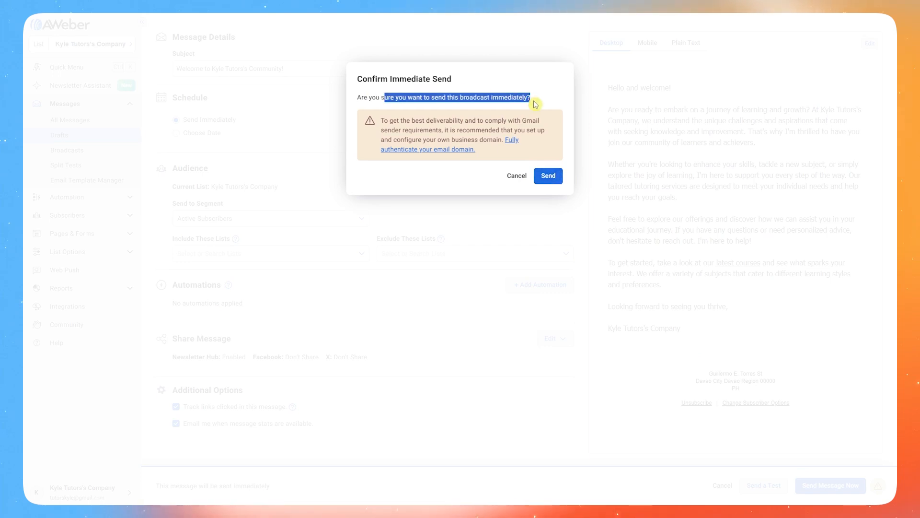
{"action": "left_click", "coordinate": [549, 178]}
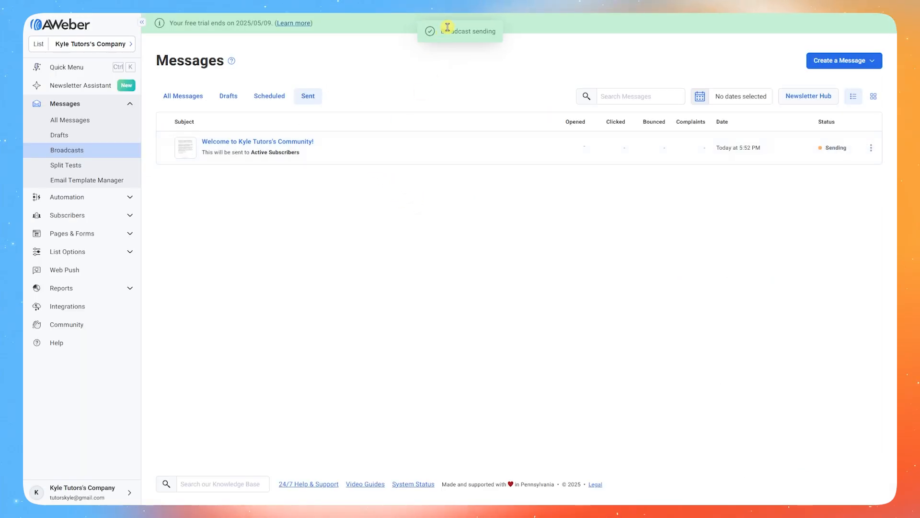
From the list of all messages, create a new message with the Drag & Drop Editor and dismiss the introductory video
{"action": "mouse_move", "coordinate": [839, 157]}
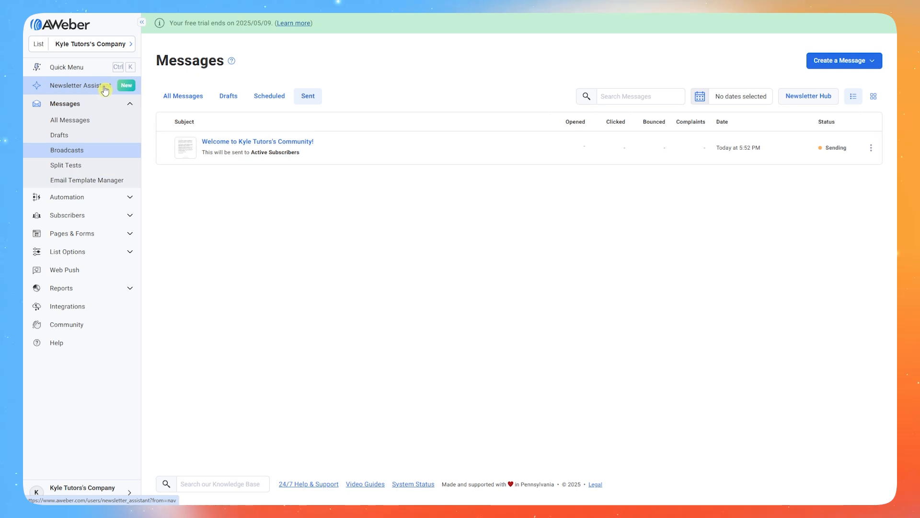
{"action": "left_click", "coordinate": [71, 102]}
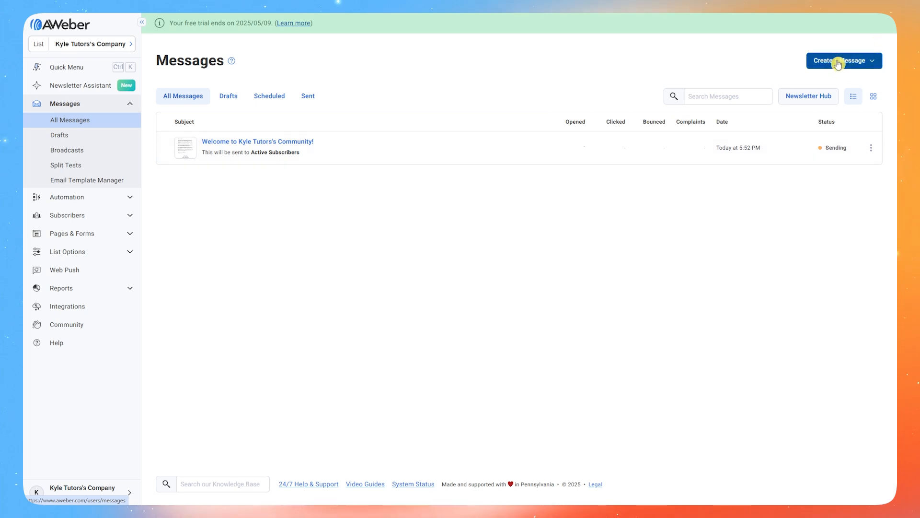
{"action": "left_click", "coordinate": [851, 68]}
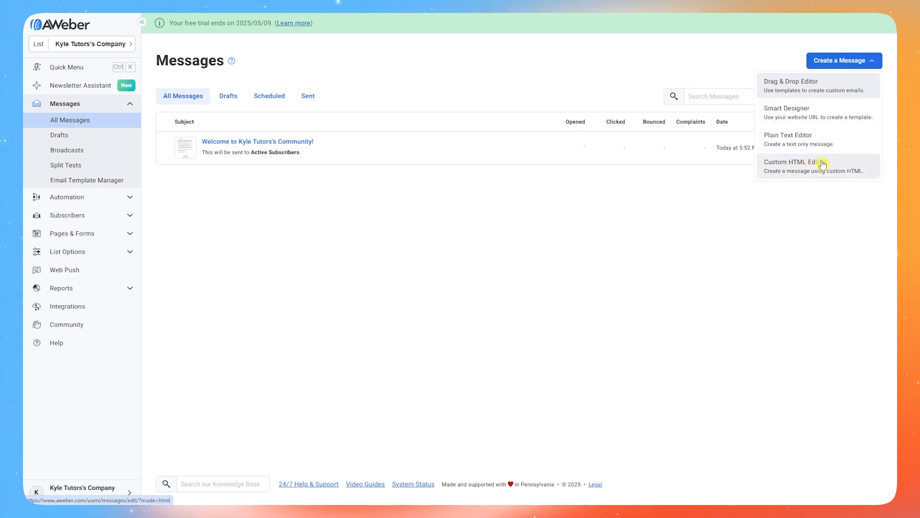
{"action": "left_click", "coordinate": [790, 90]}
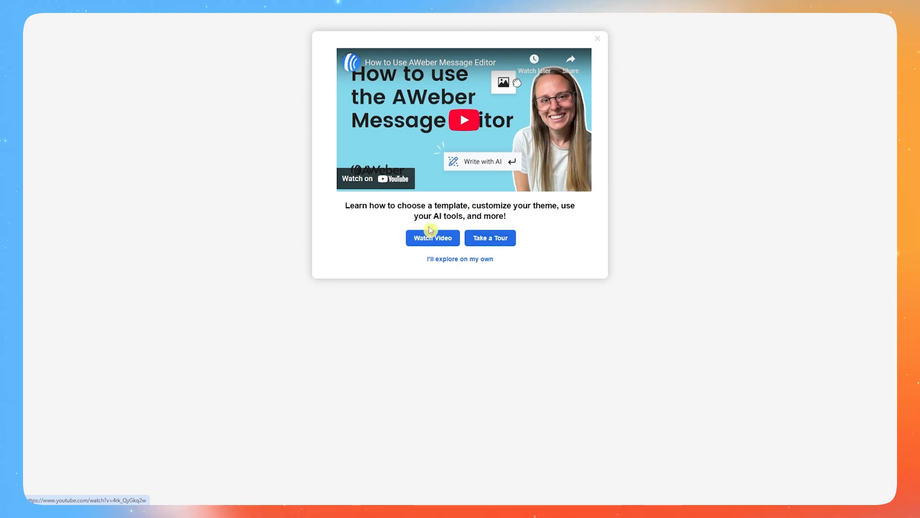
{"action": "left_click", "coordinate": [469, 259]}
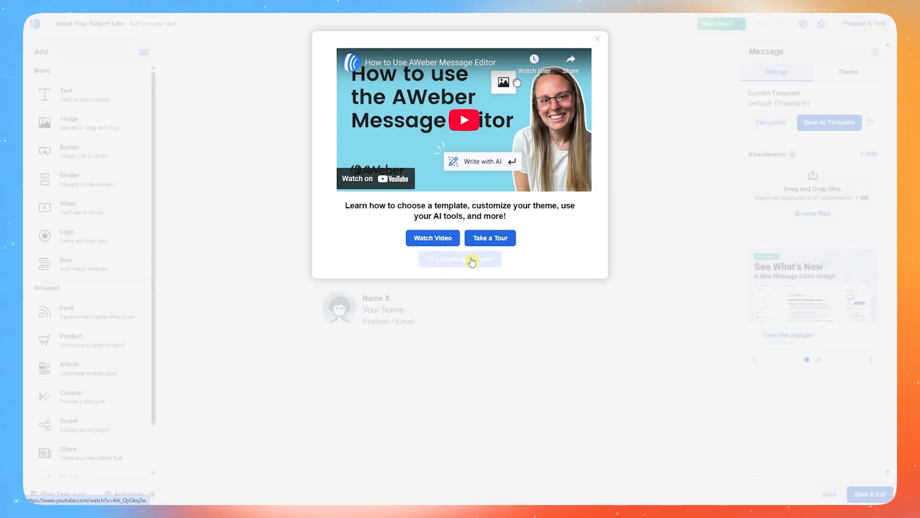
{"action": "left_click", "coordinate": [455, 263]}
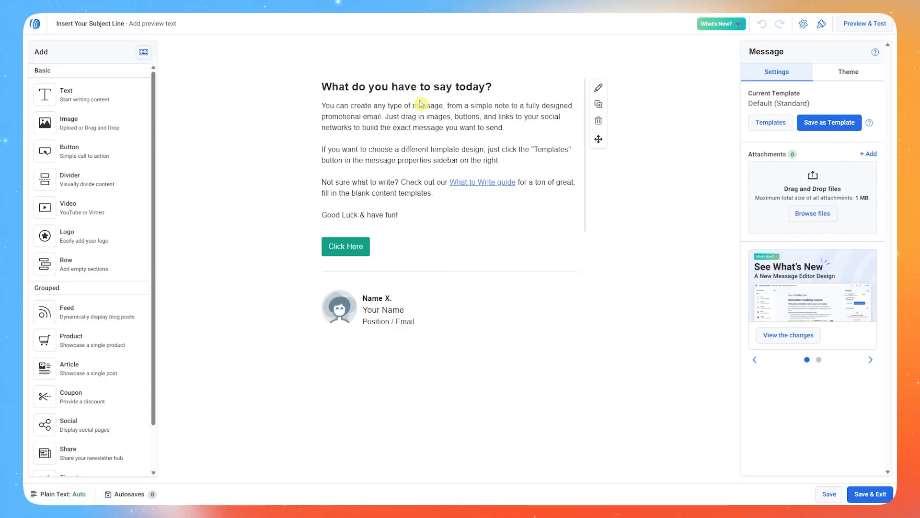
Examine the default template's heading, body text and button block in the message
{"action": "left_click", "coordinate": [328, 115]}
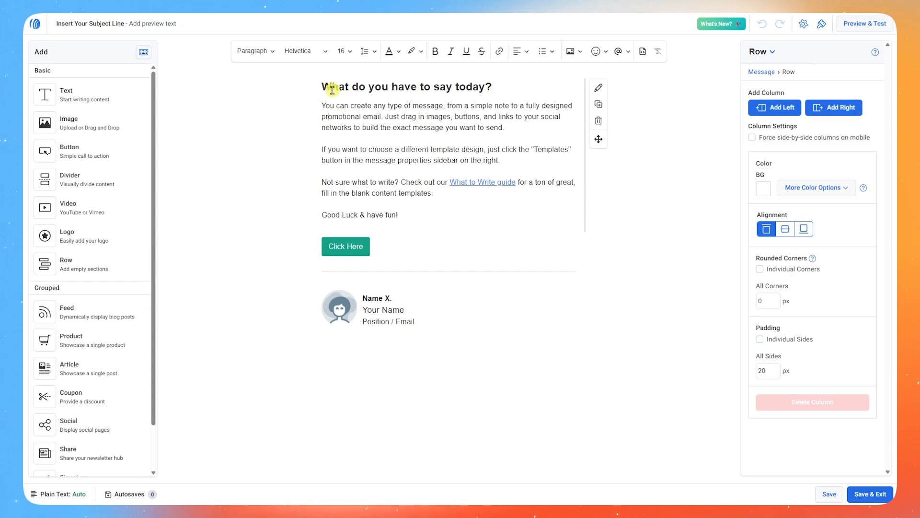
{"action": "left_click_drag", "start_coordinate": [327, 87], "coordinate": [376, 100]}
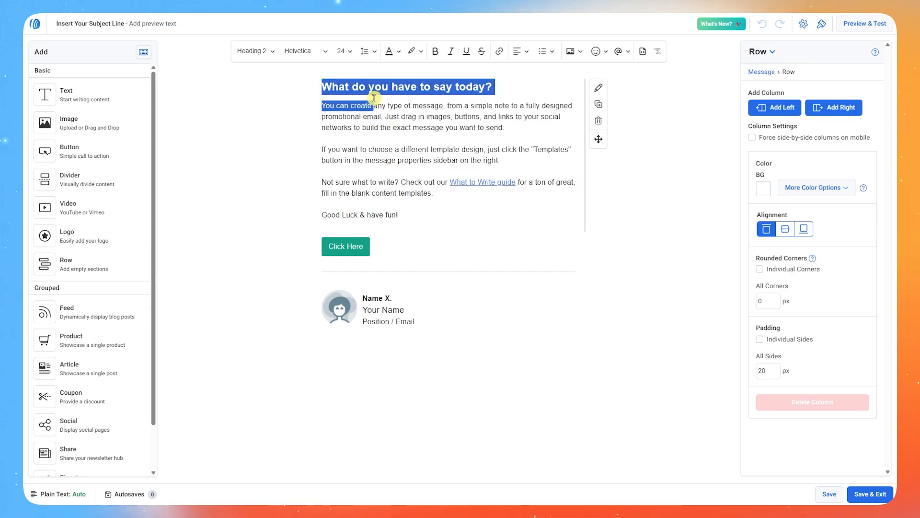
{"action": "left_click", "coordinate": [424, 127]}
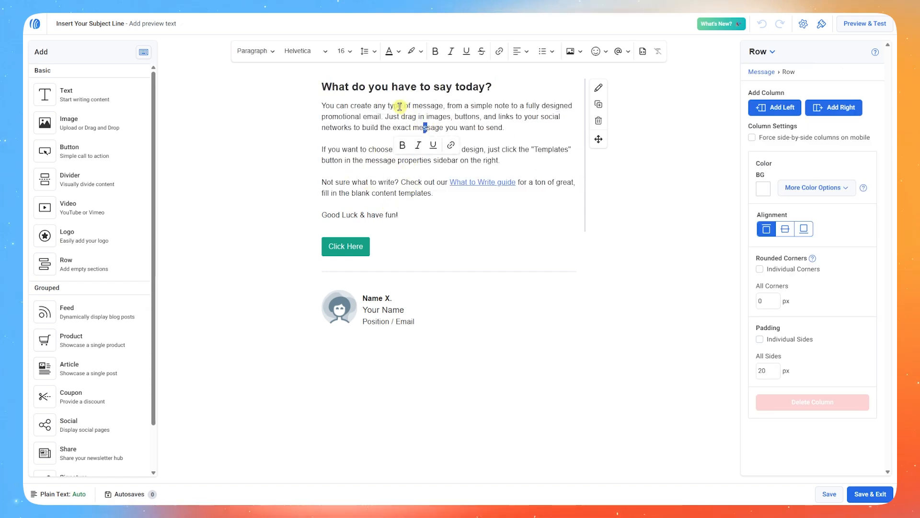
{"action": "left_click_drag", "start_coordinate": [323, 85], "coordinate": [411, 211]}
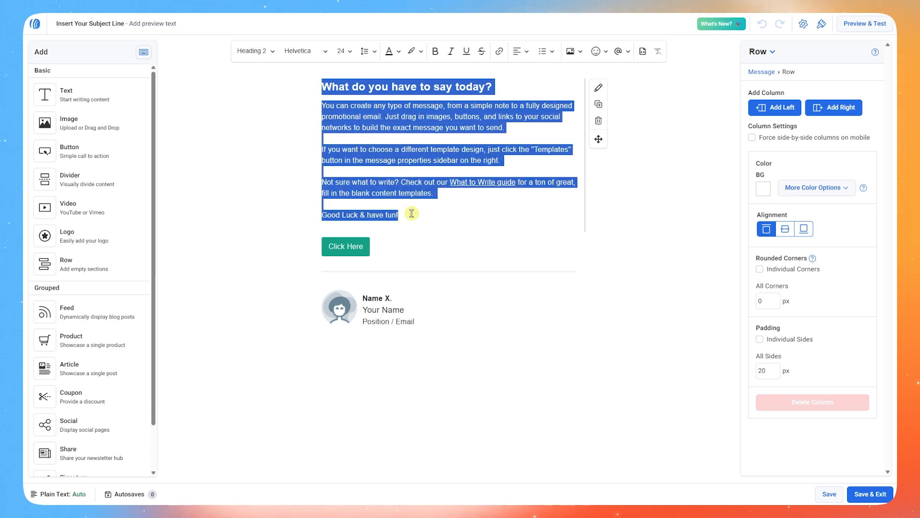
{"action": "left_click", "coordinate": [451, 236]}
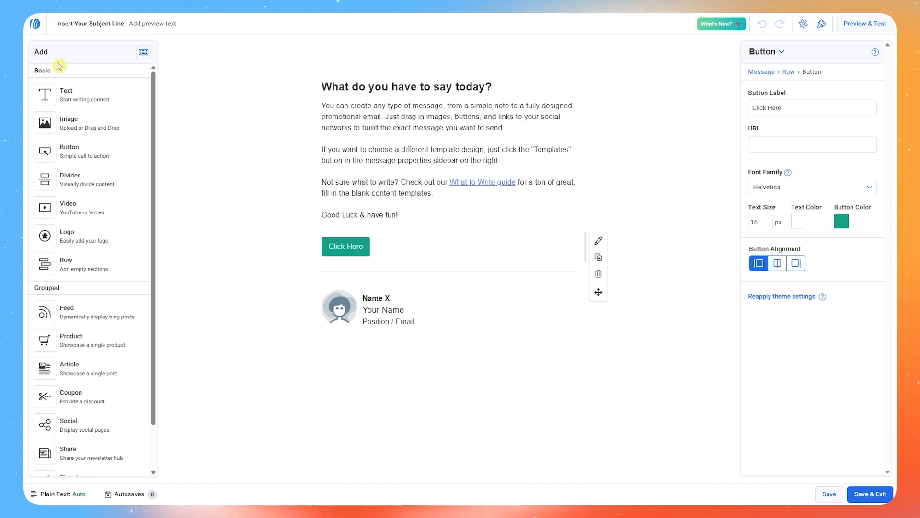
Insert an image element between the body text and the Click Here button, and look over its URL and alt text fields
{"action": "mouse_move", "coordinate": [58, 200]}
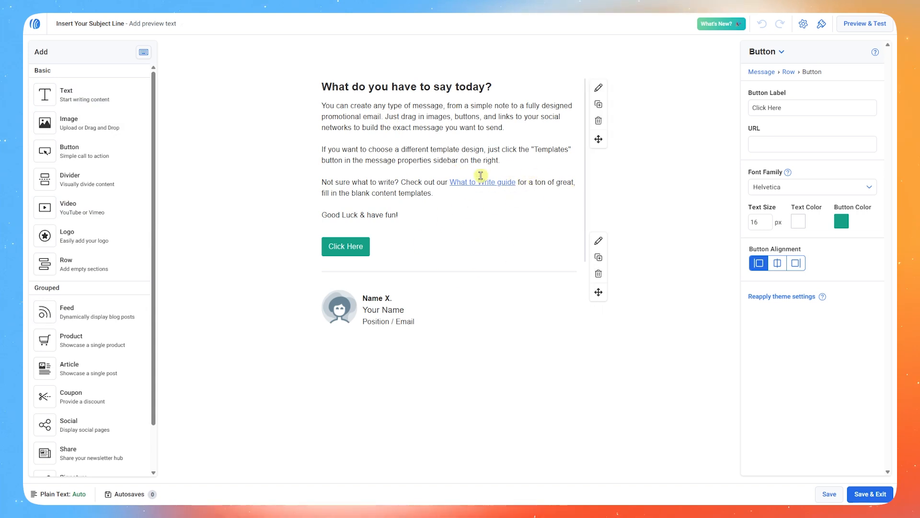
{"action": "left_click_drag", "start_coordinate": [75, 122], "coordinate": [427, 241]}
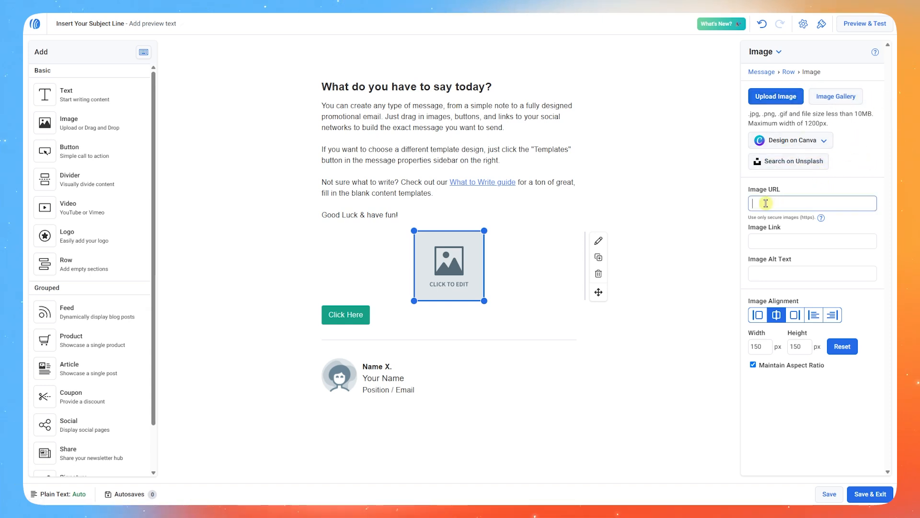
{"action": "left_click", "coordinate": [780, 275]}
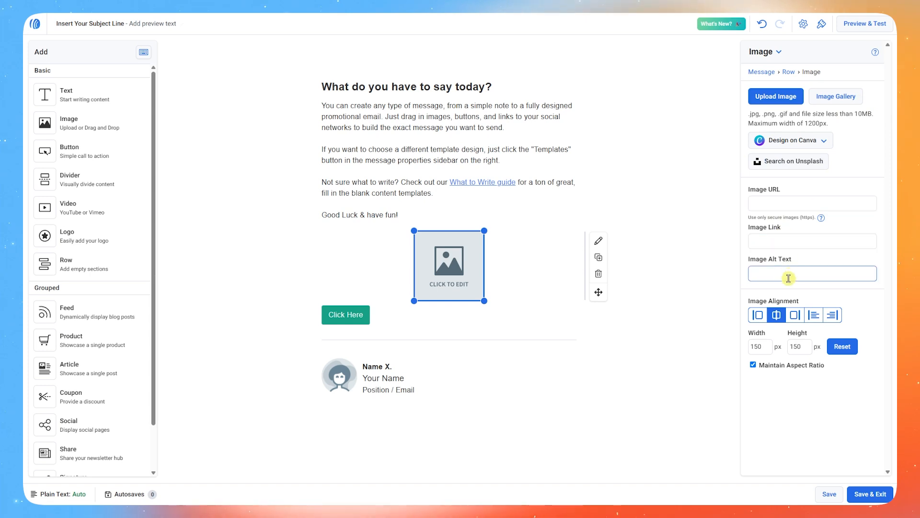
Try the alignment options on the new image element, settle on right alignment, and fill it with the for-sale house photo from the image gallery
{"action": "left_click", "coordinate": [762, 315]}
{"action": "left_click", "coordinate": [795, 315]}
{"action": "left_click", "coordinate": [814, 315]}
{"action": "left_click", "coordinate": [834, 316]}
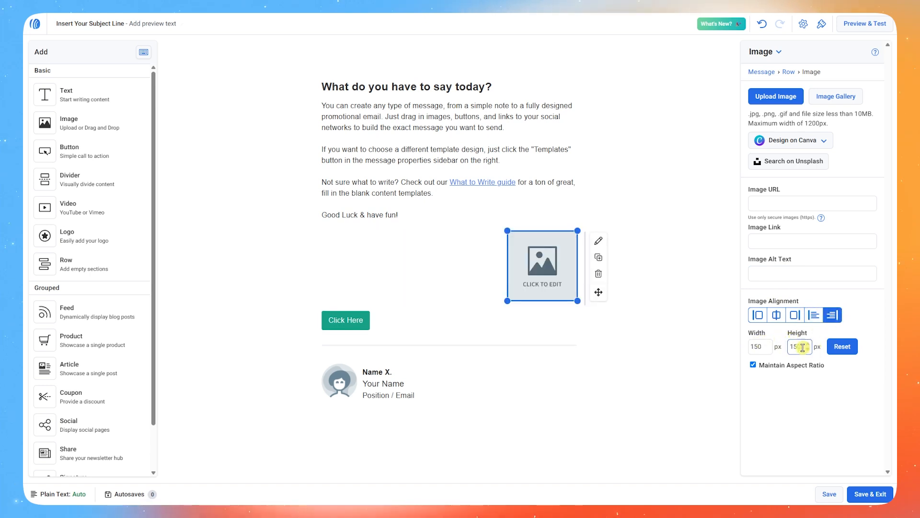
{"action": "left_click", "coordinate": [795, 315]}
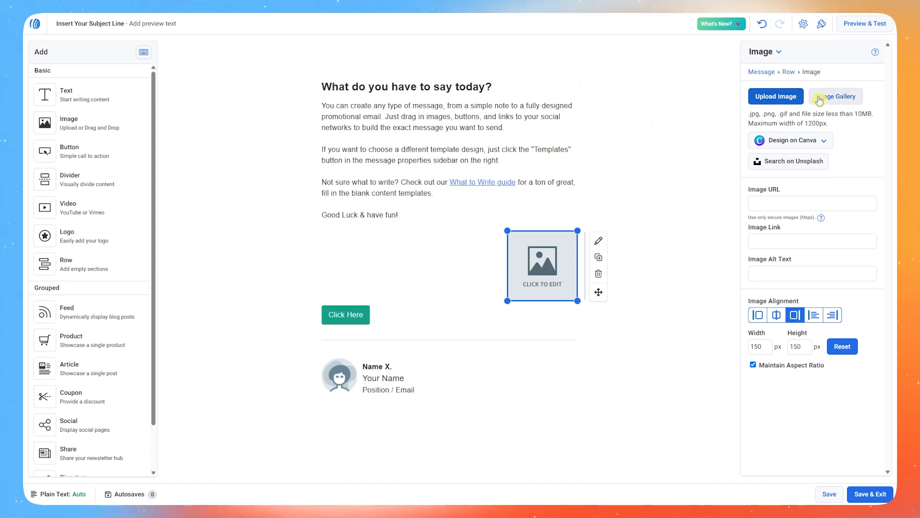
{"action": "left_click", "coordinate": [842, 100]}
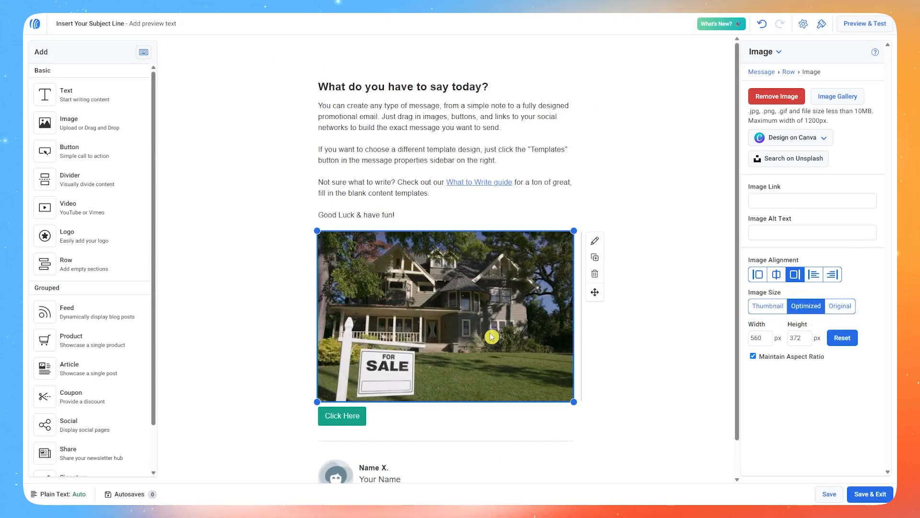
Insert a Product element between the body text and the for-sale house photo
{"action": "left_click", "coordinate": [669, 257]}
{"action": "left_click_drag", "start_coordinate": [153, 132], "coordinate": [172, 233]}
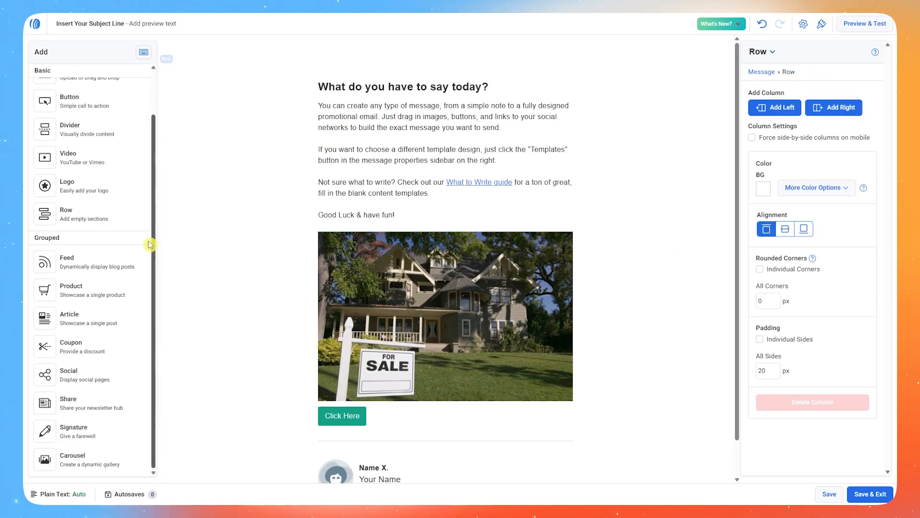
{"action": "mouse_move", "coordinate": [71, 289]}
{"action": "left_click_drag", "start_coordinate": [70, 289], "coordinate": [575, 234]}
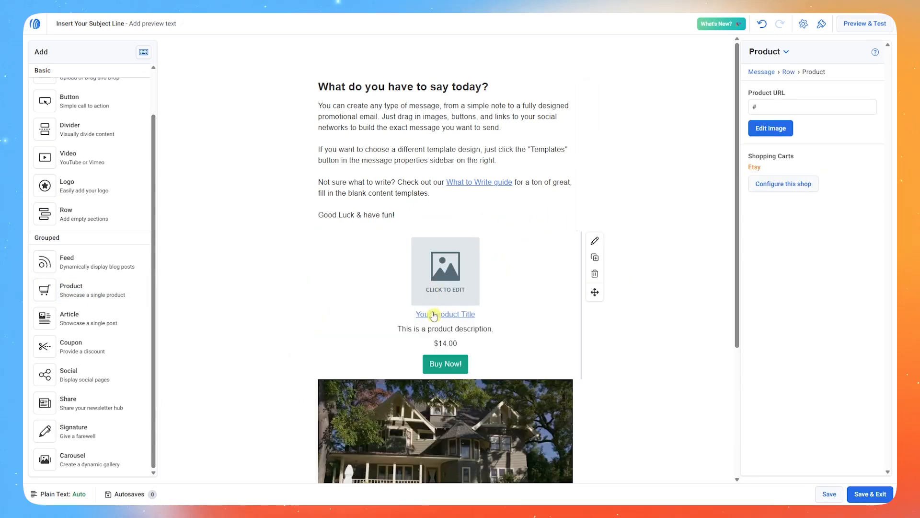
Look over the product element's image options, product URL and Etsy shop configuration, and remove the element from the message
{"action": "left_click", "coordinate": [524, 307]}
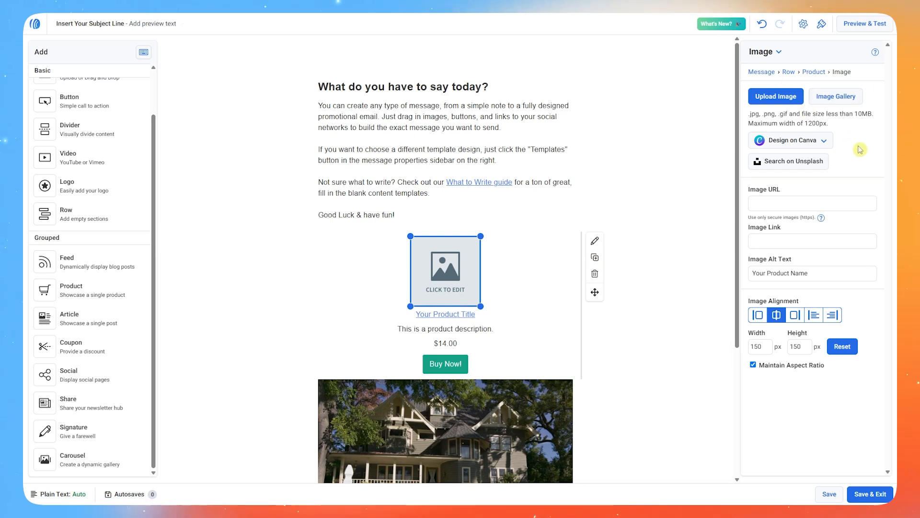
{"action": "left_click", "coordinate": [813, 71]}
{"action": "left_click", "coordinate": [783, 108]}
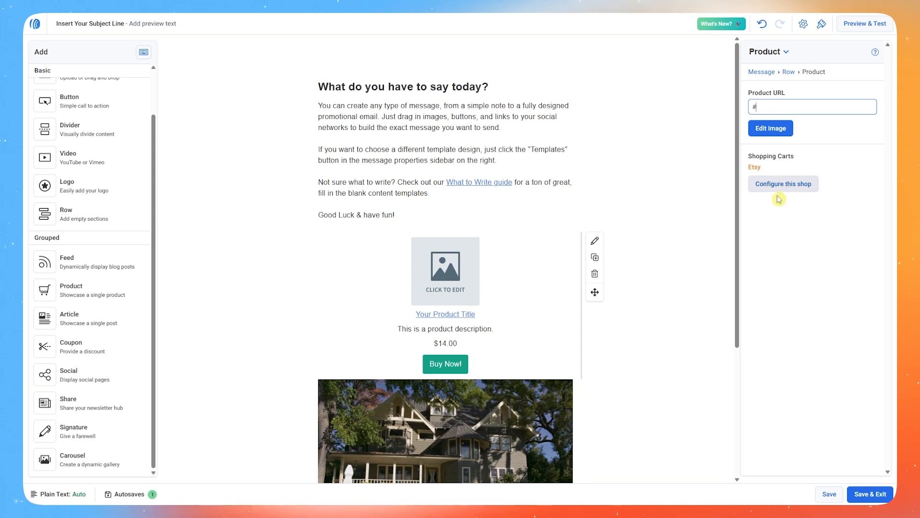
{"action": "left_click_drag", "start_coordinate": [750, 169], "coordinate": [767, 170]}
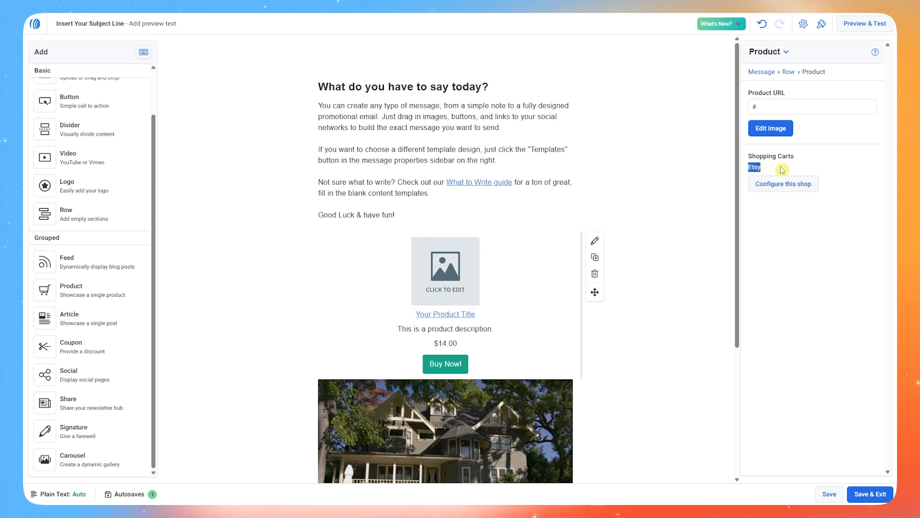
{"action": "left_click", "coordinate": [783, 185]}
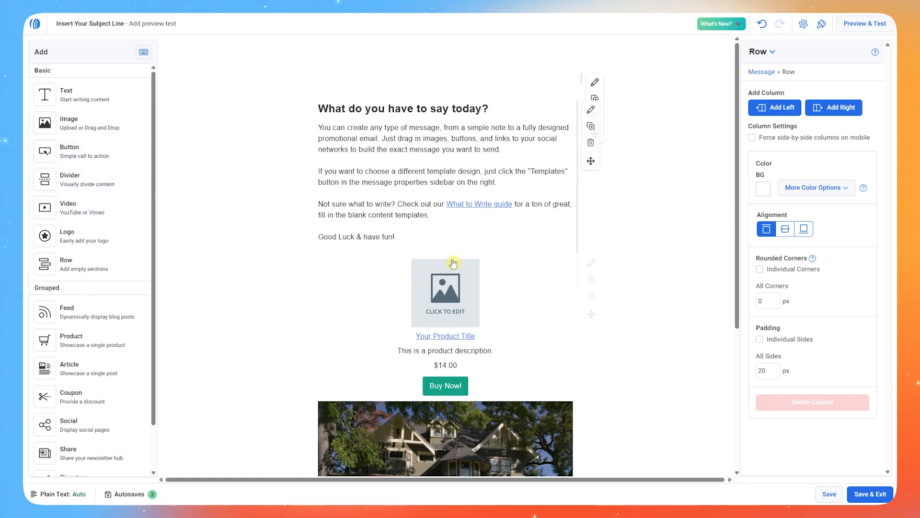
{"action": "left_click", "coordinate": [594, 296]}
Change the label of the Click Here button below the house photo to BUY NOW and go to its URL field
{"action": "scroll", "coordinate": [510, 294], "scroll_direction": "down", "scroll_amount": 2}
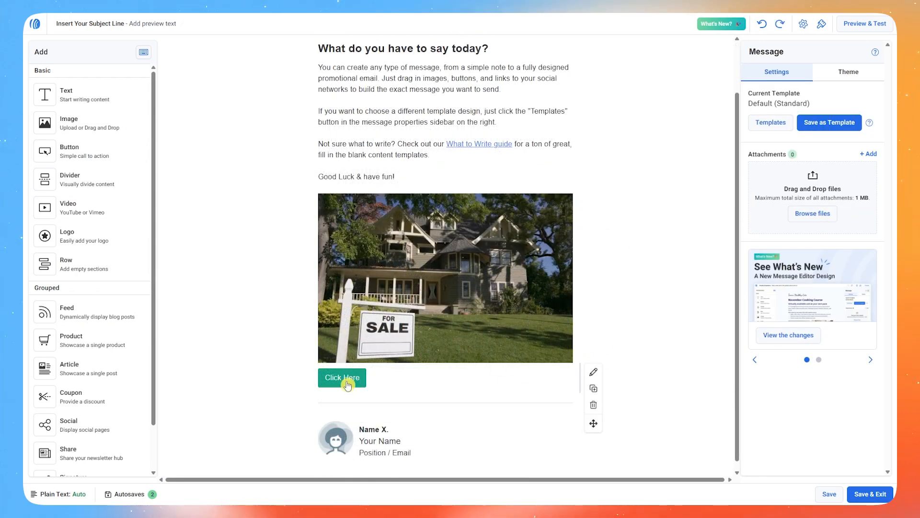
{"action": "left_click", "coordinate": [340, 381]}
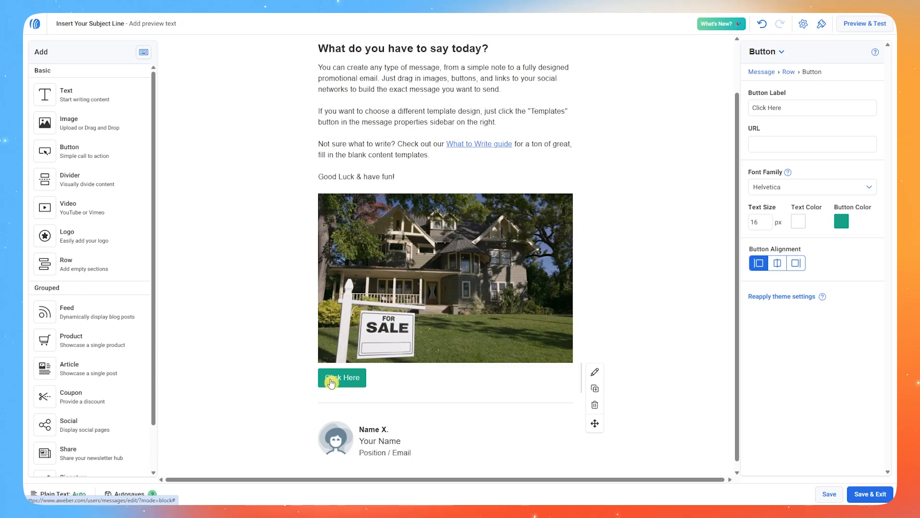
{"action": "triple_click", "coordinate": [760, 107]}
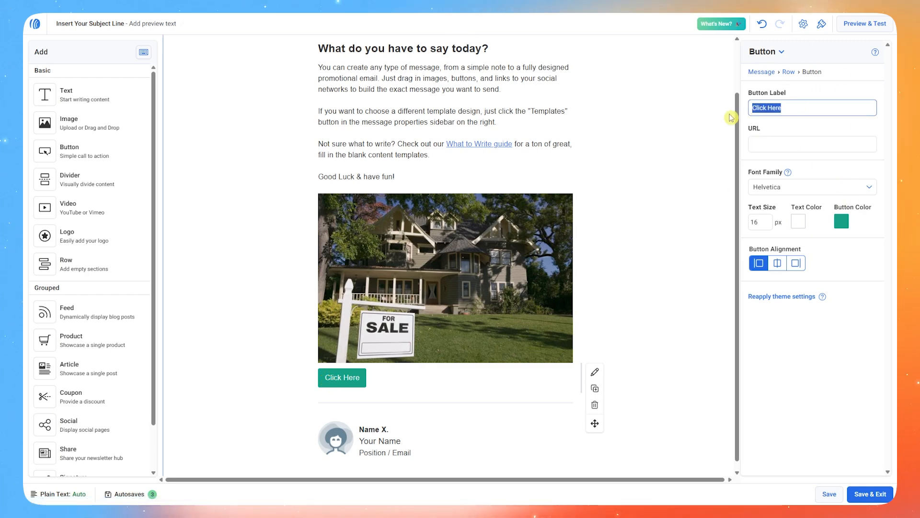
{"action": "type", "text": "BUY NOW"}
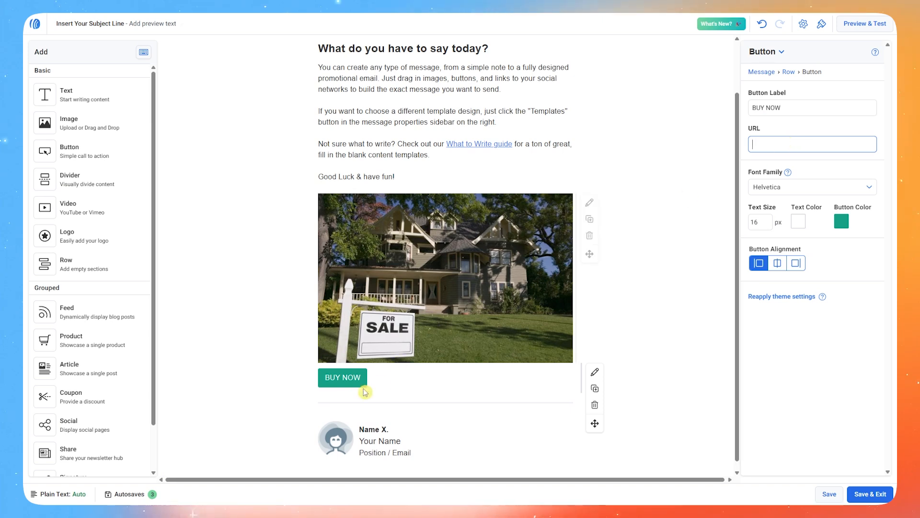
{"action": "left_click", "coordinate": [761, 147]}
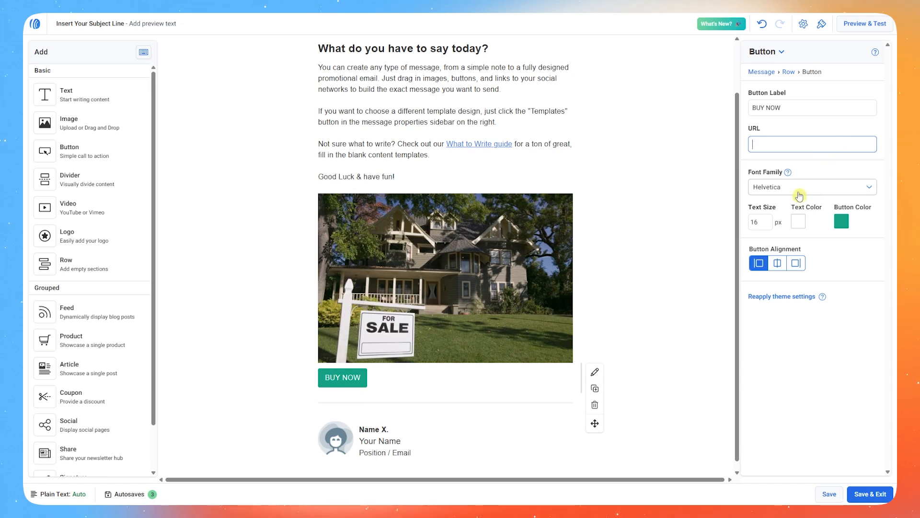
Look over the BUY NOW button's font choices, set its text size to 17 px and center the button
{"action": "left_click", "coordinate": [798, 192]}
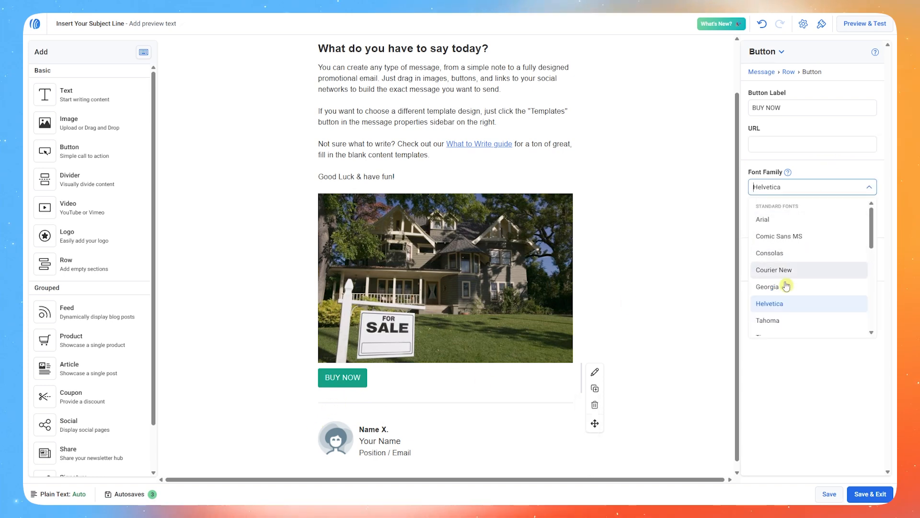
{"action": "left_click", "coordinate": [824, 362]}
{"action": "left_click", "coordinate": [767, 220]}
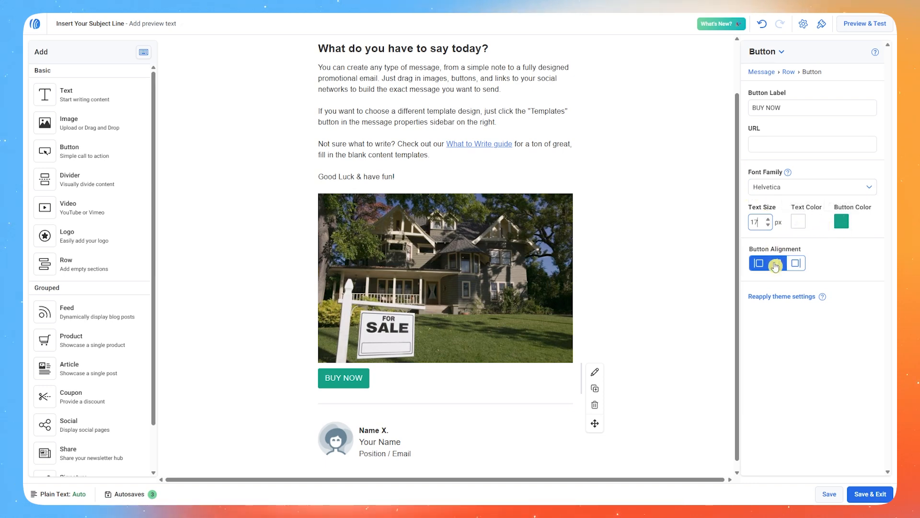
{"action": "left_click", "coordinate": [775, 264]}
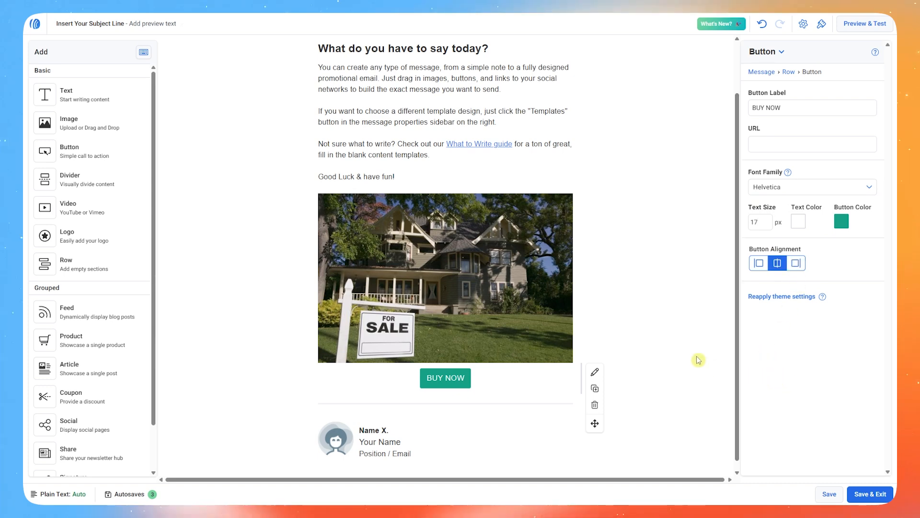
{"action": "left_click", "coordinate": [617, 259]}
Replace the heading "What do you have to say today?" with "VINTAGE HOUSE FOR SALE I RUSH!"
{"action": "scroll", "coordinate": [609, 237], "scroll_direction": "down", "scroll_amount": 2}
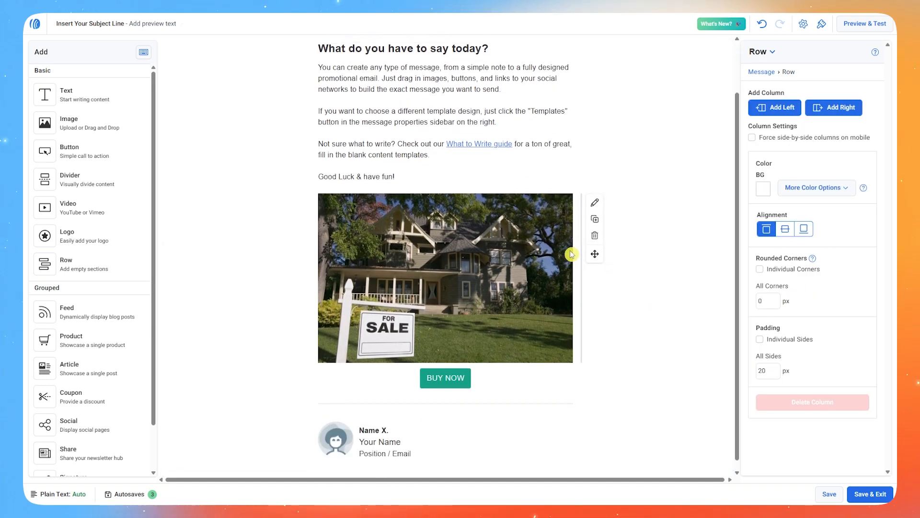
{"action": "scroll", "coordinate": [479, 191], "scroll_direction": "up", "scroll_amount": 3}
{"action": "left_click", "coordinate": [343, 108]}
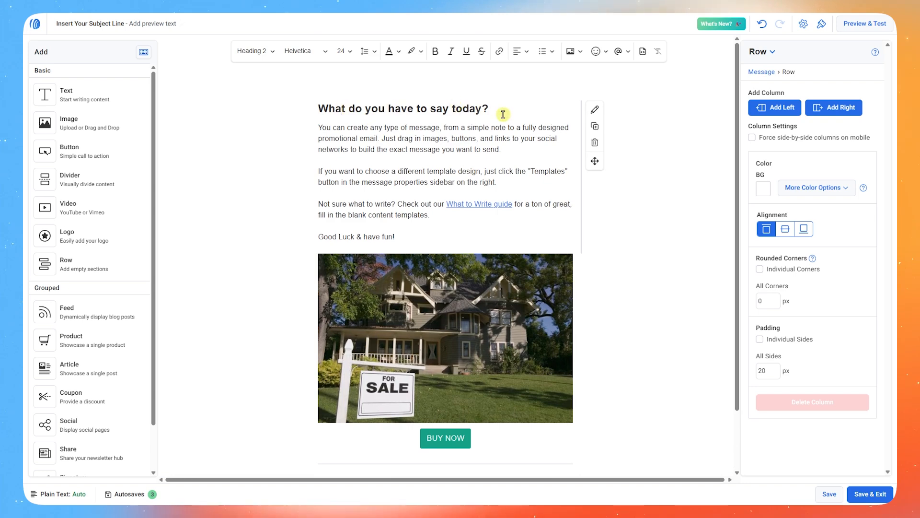
{"action": "left_click_drag", "start_coordinate": [493, 107], "coordinate": [315, 110]}
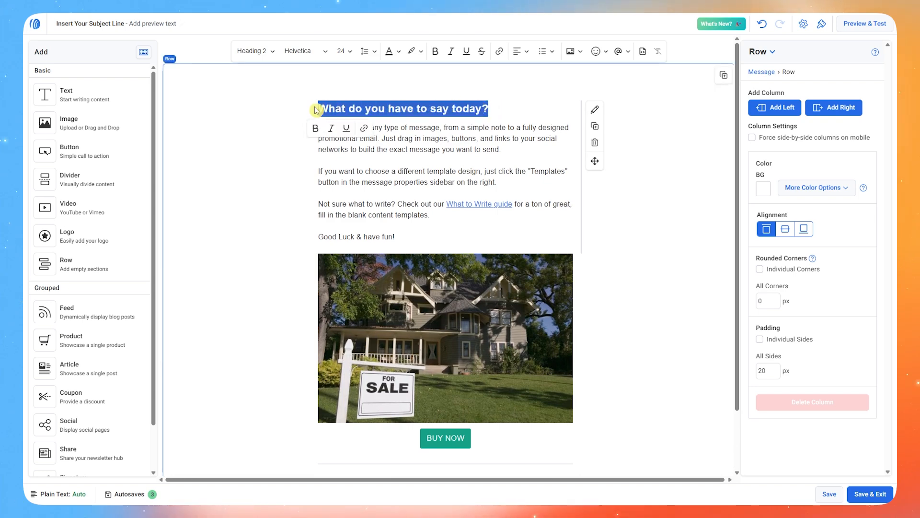
{"action": "key", "text": "BackSpace"}
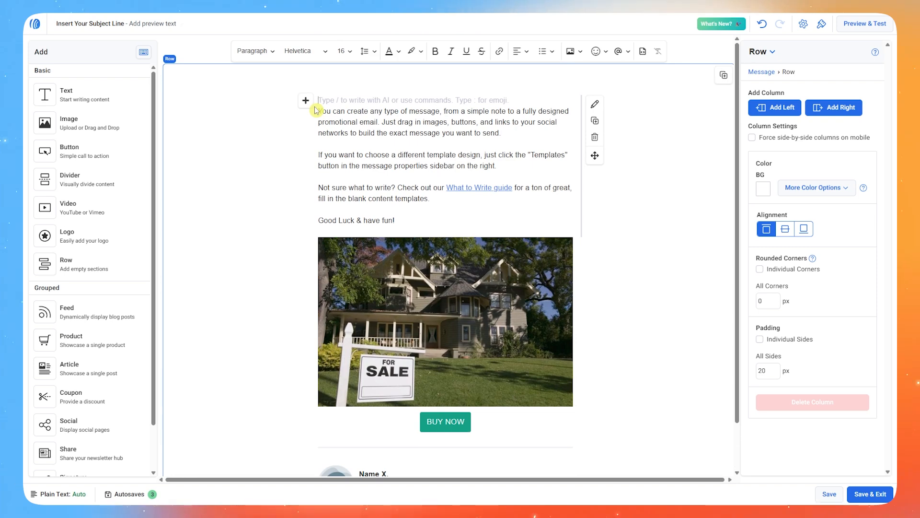
{"action": "type", "text": "VINTAGE H"}
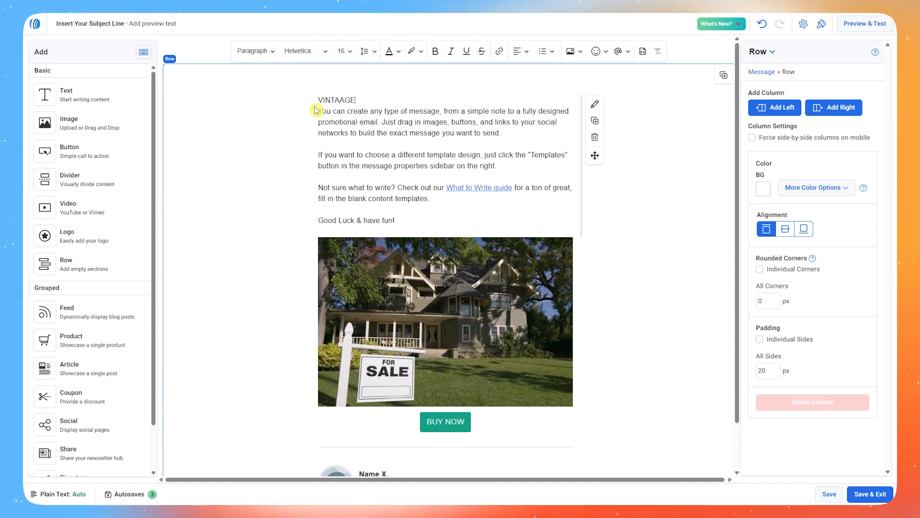
{"action": "type", "text": "OUSE "}
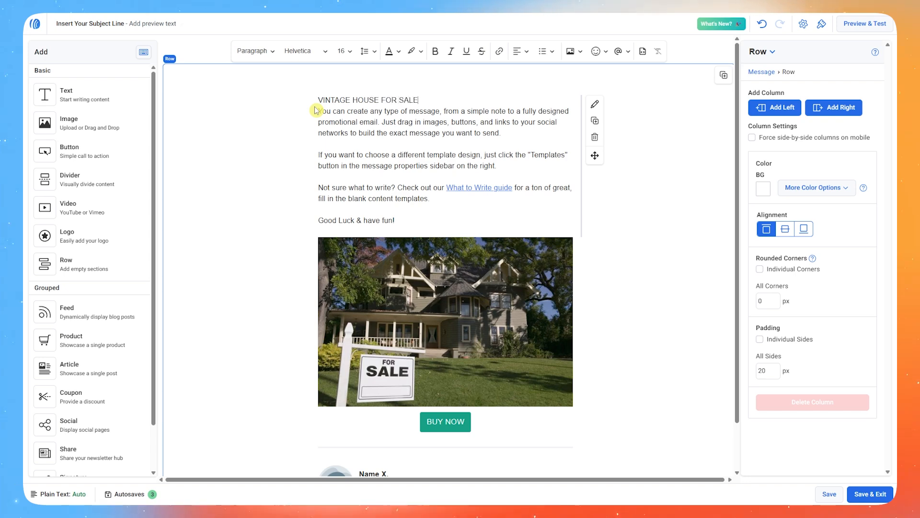
{"action": "type", "text": "FOR SALE"}
{"action": "key", "text": "BackSpace"}
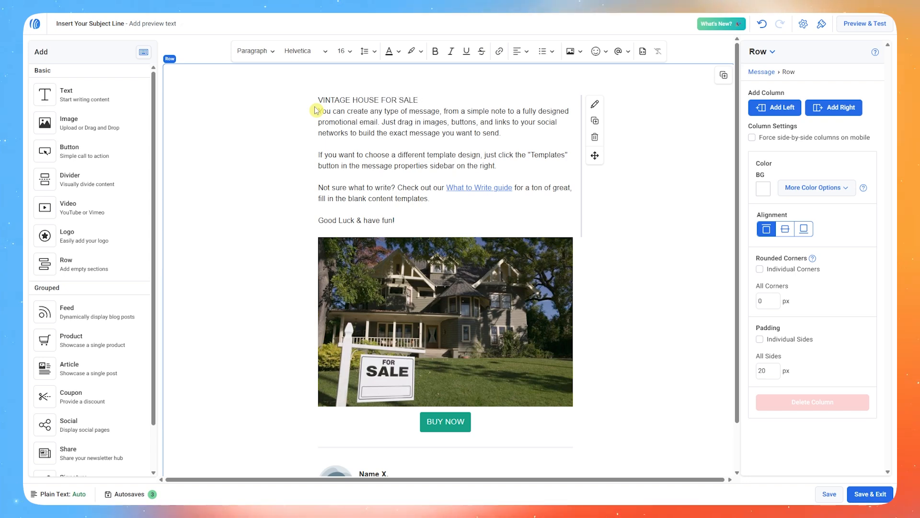
{"action": "type", "text": "I RUSH"}
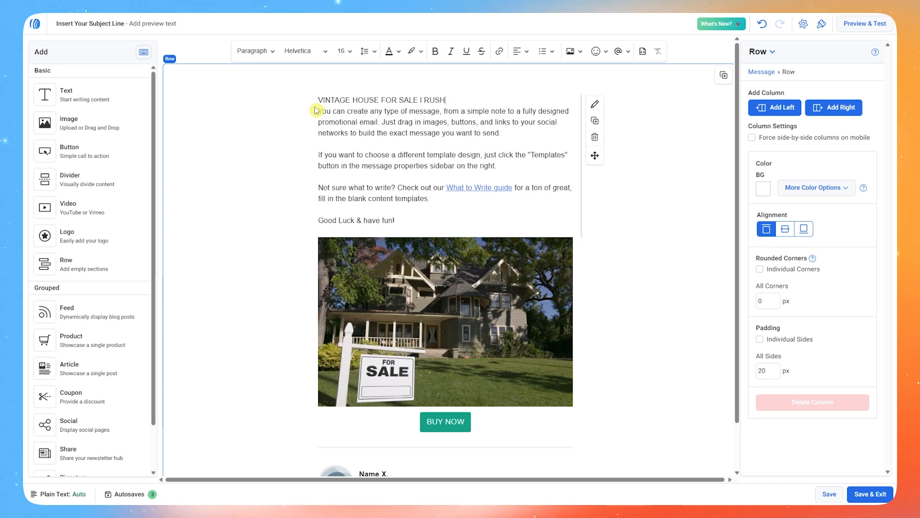
{"action": "type", "text": "!"}
Format the "VINTAGE HOUSE FOR SALE I RUSH!" line as bold, center-aligned Heading 1 text
{"action": "left_click_drag", "start_coordinate": [448, 99], "coordinate": [314, 101]}
{"action": "left_click_drag", "start_coordinate": [447, 100], "coordinate": [316, 99]}
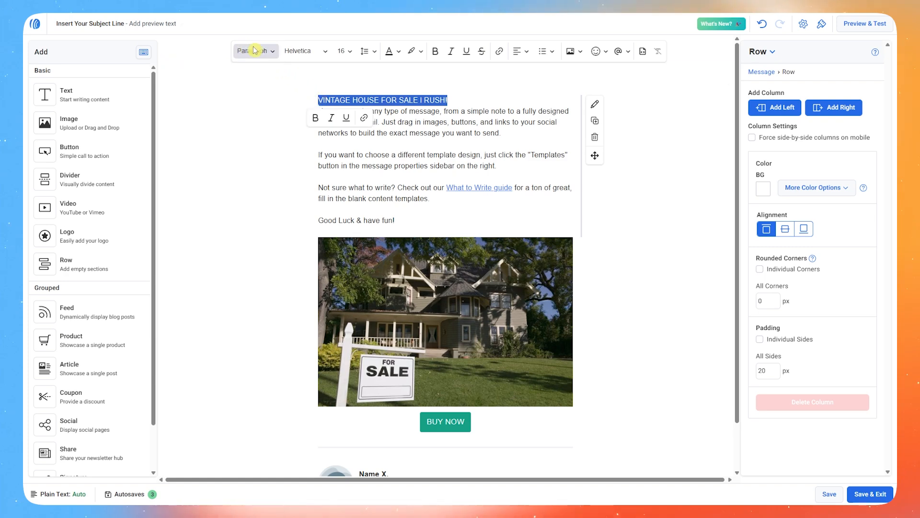
{"action": "left_click", "coordinate": [435, 52]}
{"action": "left_click", "coordinate": [466, 51]}
{"action": "left_click", "coordinate": [454, 51]}
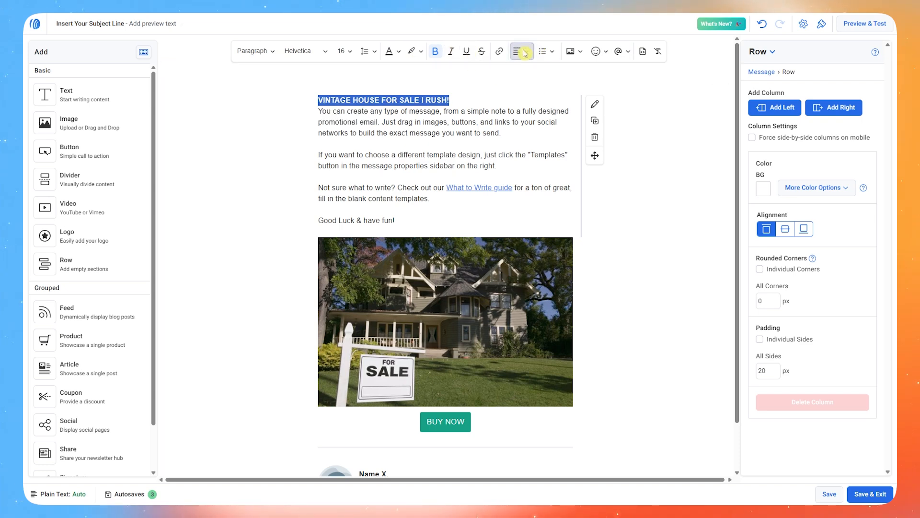
{"action": "left_click", "coordinate": [525, 54]}
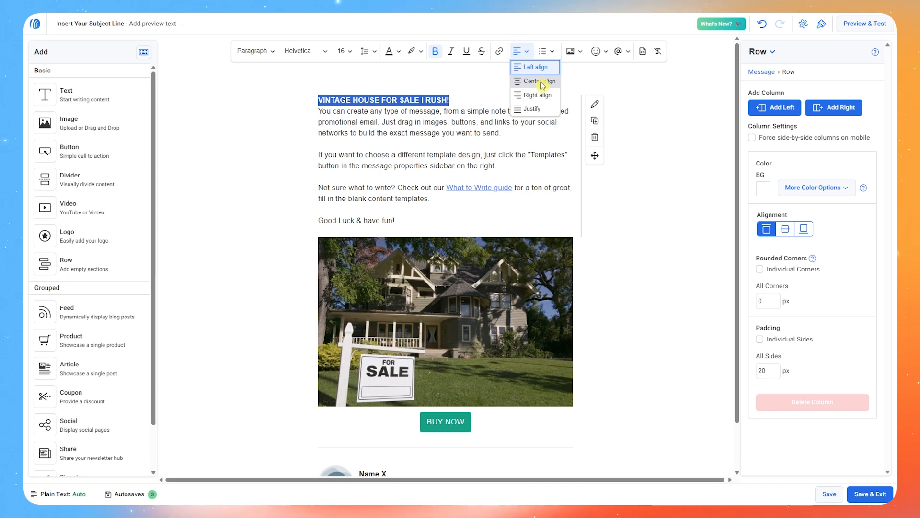
{"action": "left_click", "coordinate": [537, 83]}
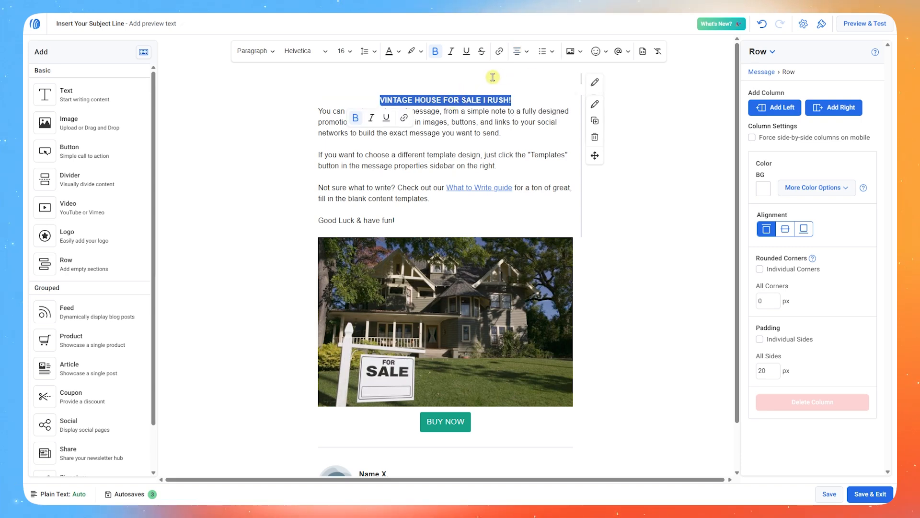
{"action": "left_click", "coordinate": [259, 51]}
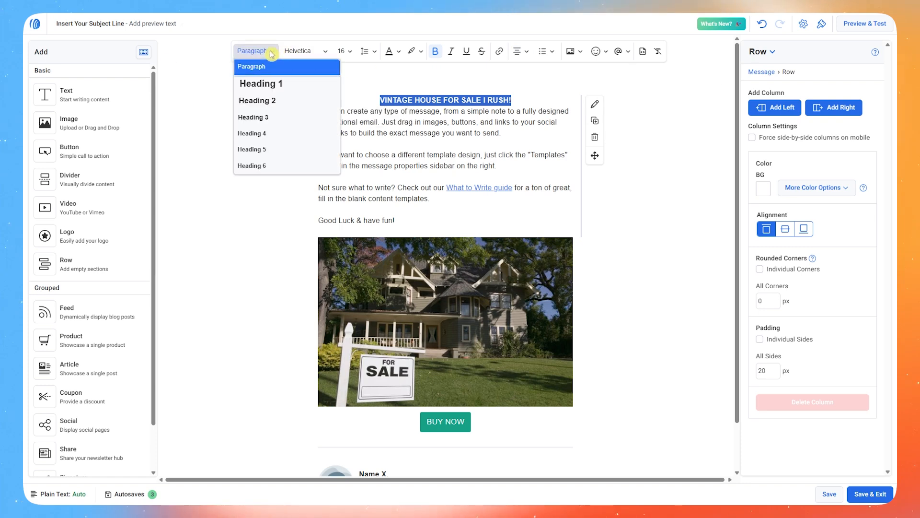
{"action": "left_click", "coordinate": [264, 86]}
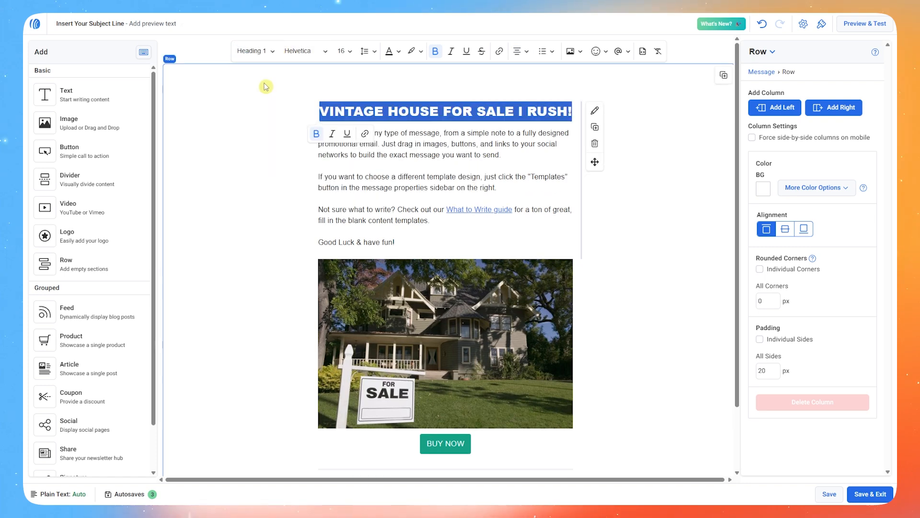
Replace all the template body text below the heading with "Hi"
{"action": "left_click", "coordinate": [506, 133]}
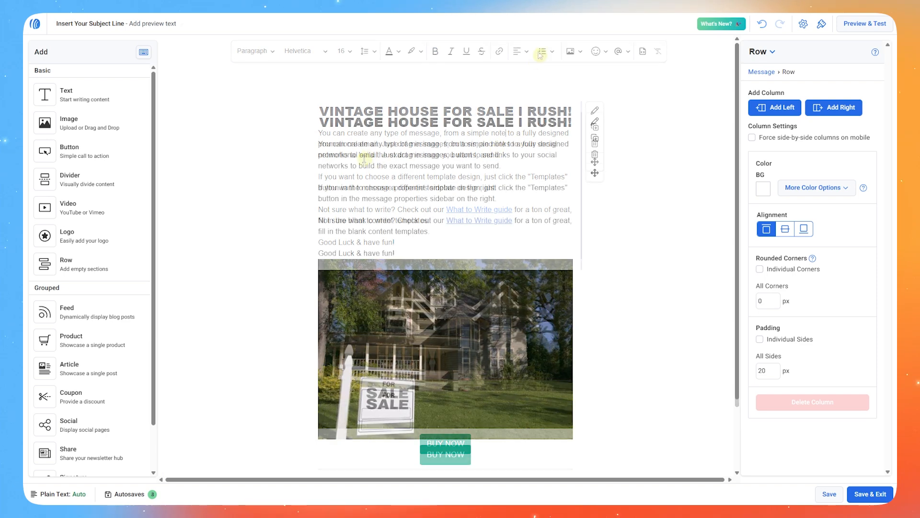
{"action": "left_click_drag", "start_coordinate": [321, 145], "coordinate": [395, 254]}
{"action": "key", "text": "BackSpace"}
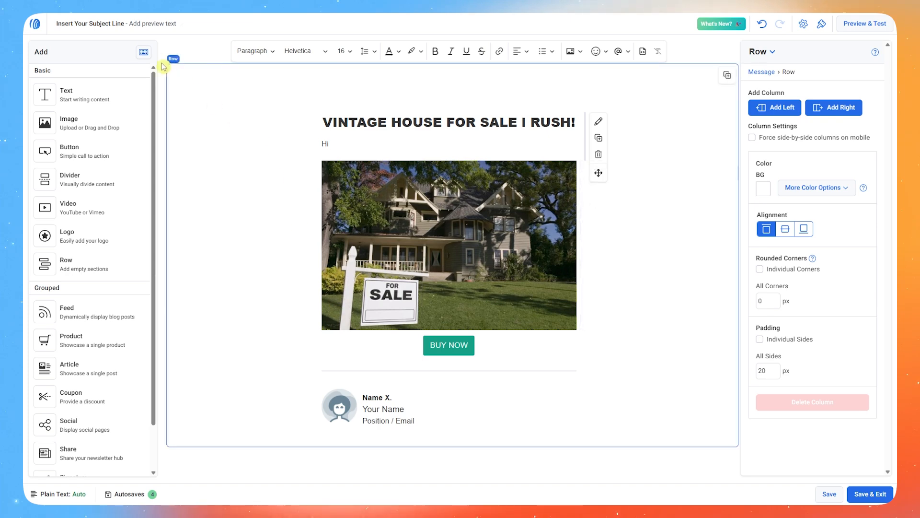
Look through the personalization options for the message's subject line and insert the subscriber's First Name field
{"action": "left_click", "coordinate": [138, 24]}
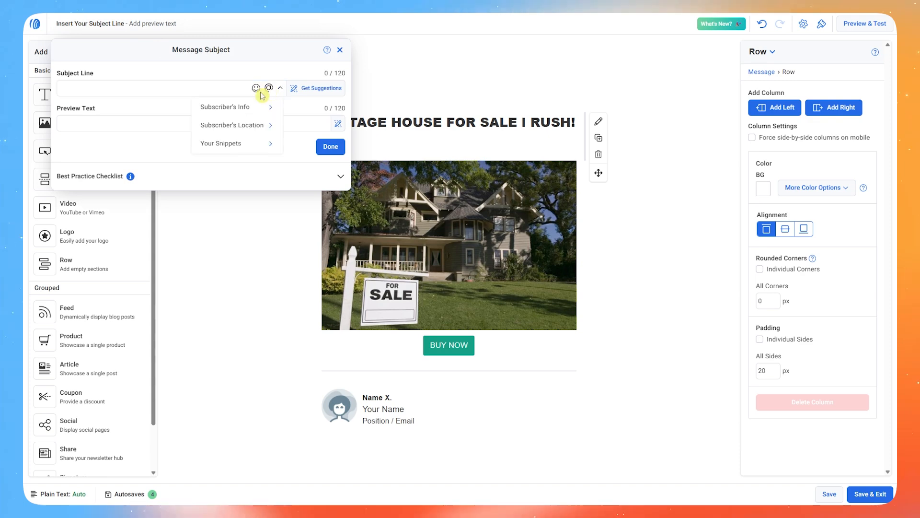
{"action": "mouse_move", "coordinate": [246, 104]}
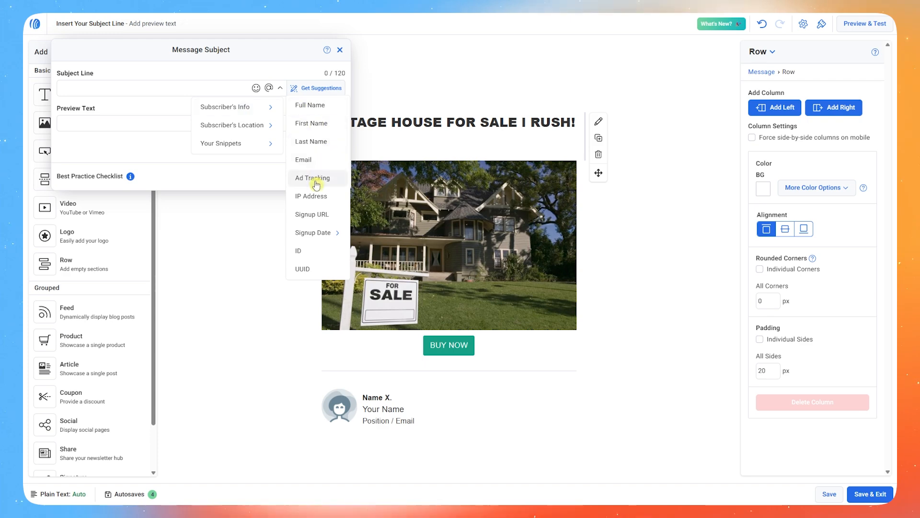
{"action": "mouse_move", "coordinate": [254, 131]}
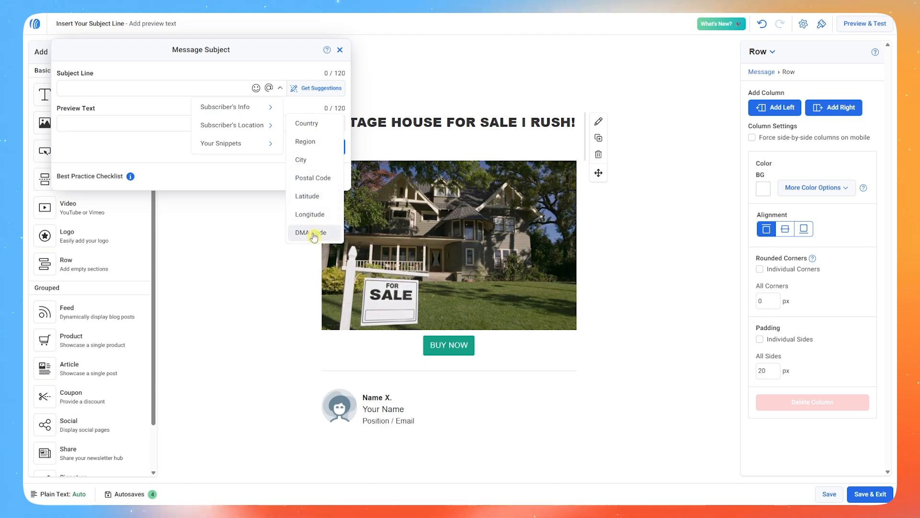
{"action": "mouse_move", "coordinate": [236, 143]}
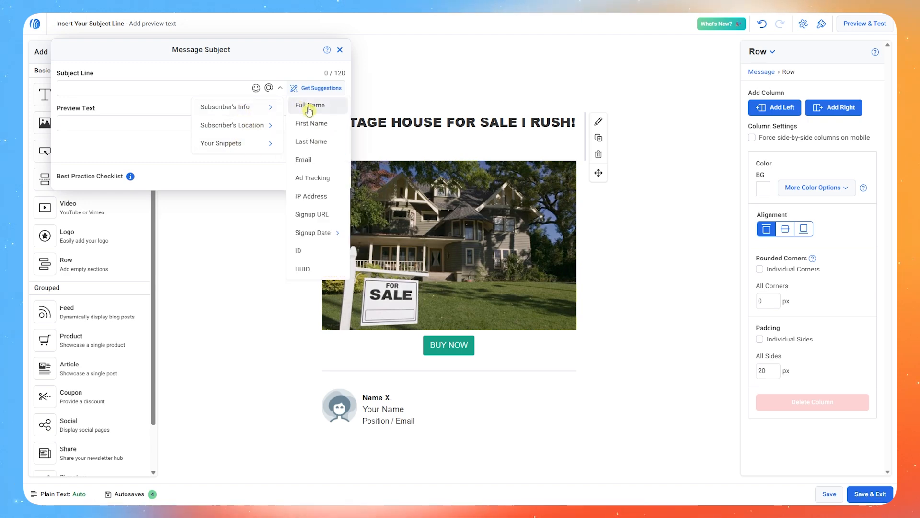
{"action": "left_click", "coordinate": [312, 125]}
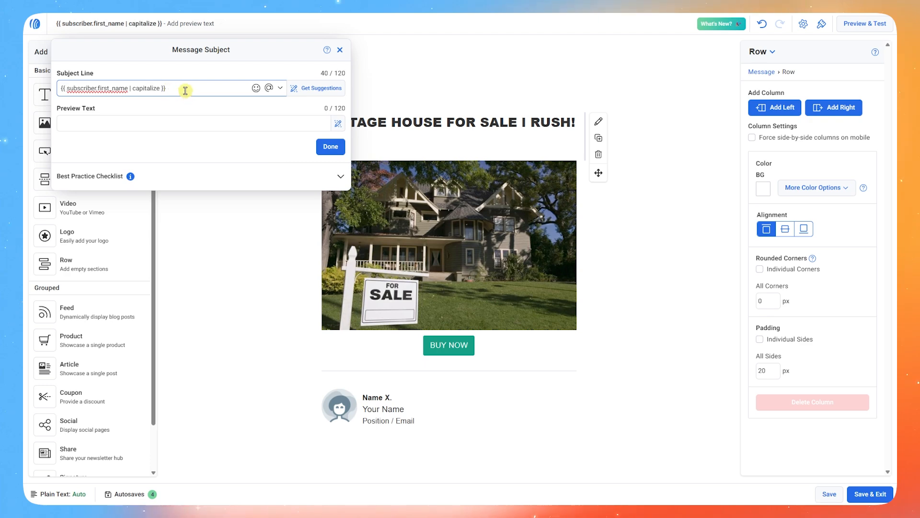
Move the first-name personalization tag from the subject line into the message body, right after "Hi"
{"action": "left_click_drag", "start_coordinate": [184, 91], "coordinate": [70, 89]}
{"action": "left_click_drag", "start_coordinate": [167, 90], "coordinate": [58, 85]}
{"action": "right_click", "coordinate": [79, 88]}
{"action": "left_click", "coordinate": [108, 136]}
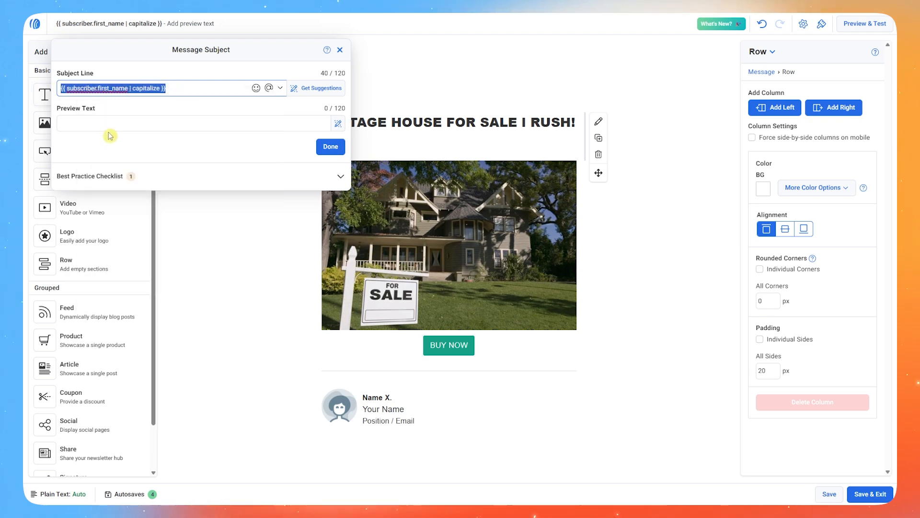
{"action": "key", "text": "BackSpace"}
{"action": "left_click", "coordinate": [417, 96]}
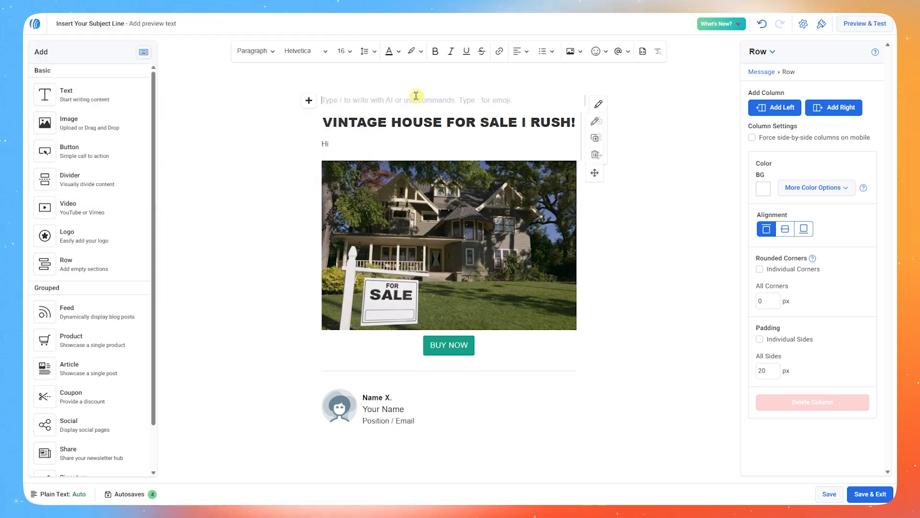
{"action": "left_click", "coordinate": [356, 143]}
{"action": "key", "text": "ctrl+v"}
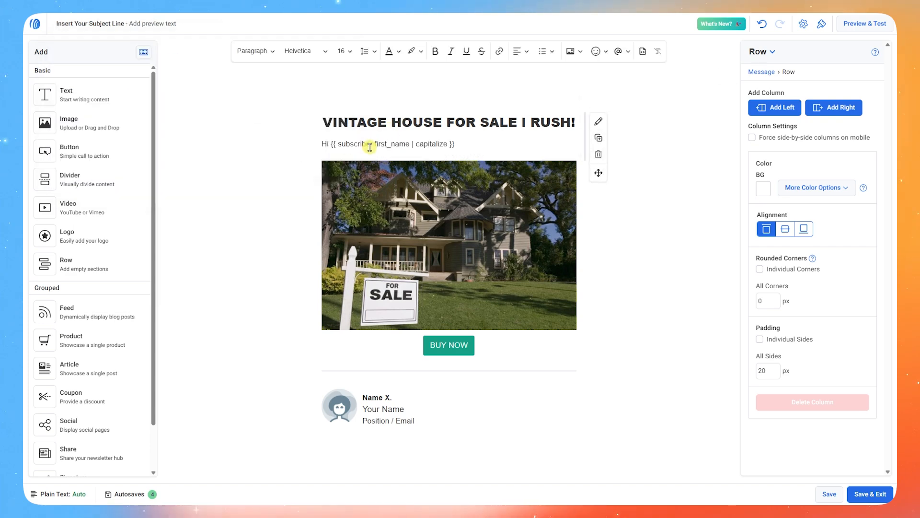
{"action": "type", "text": ","}
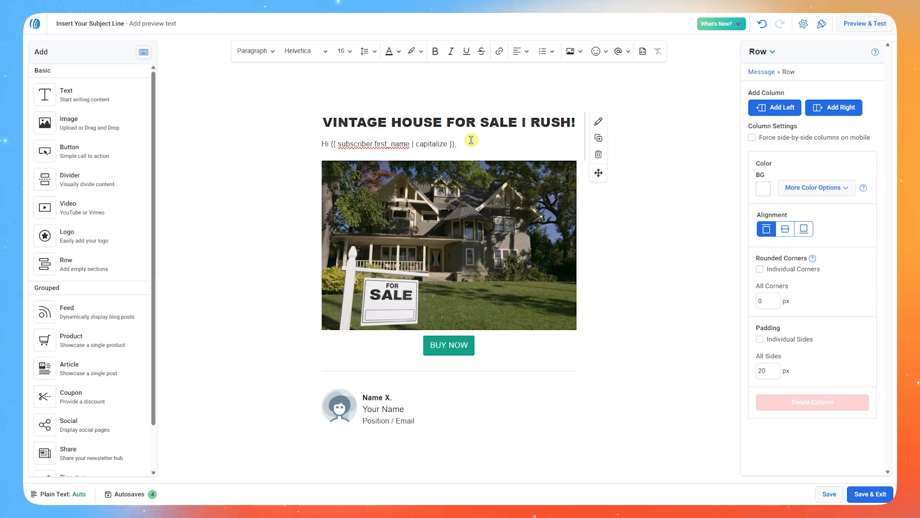
Add a paragraph below the greeting: "This house is for sale now. This has been our family's house for generations. It still in very good condition."
{"action": "key", "text": "Return"}
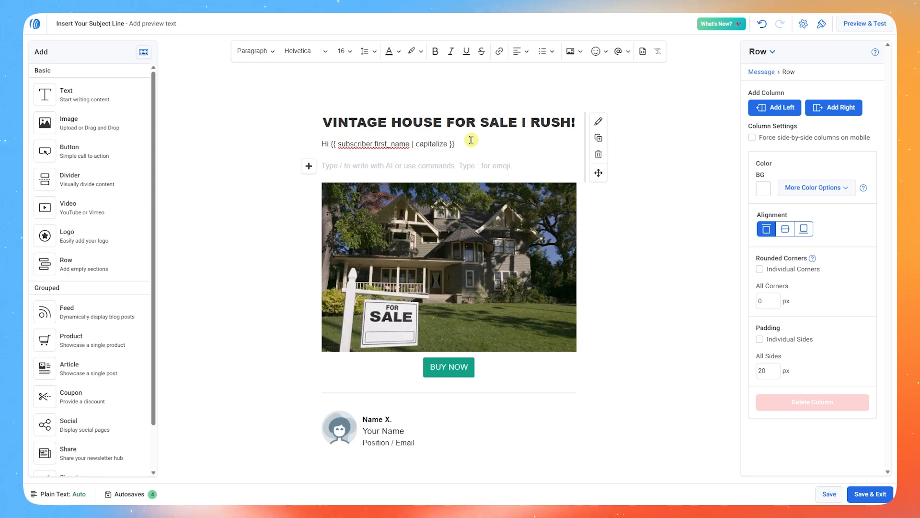
{"action": "type", "text": "This house"}
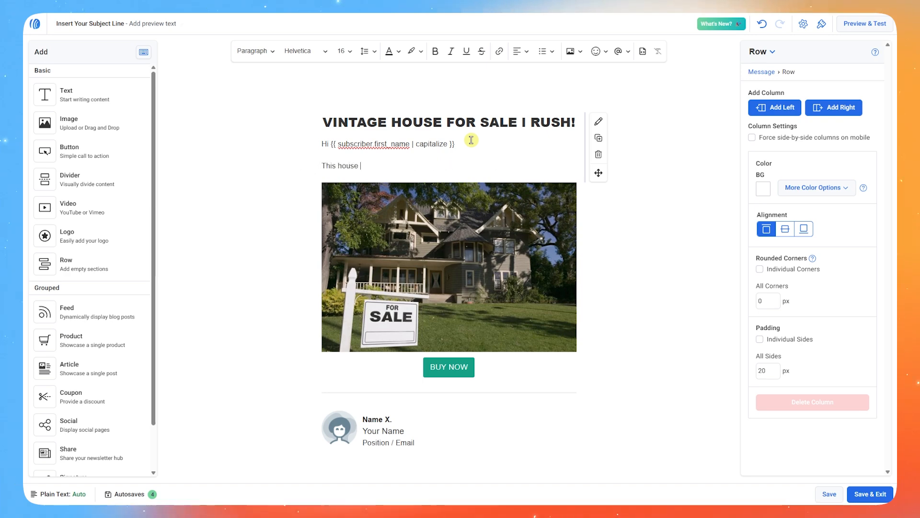
{"action": "type", "text": " is for sale now. This has been"}
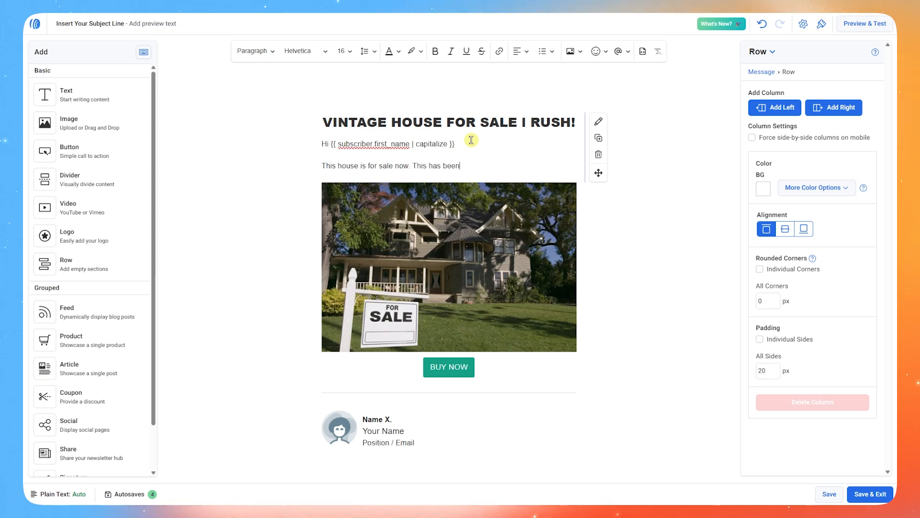
{"action": "type", "text": " our family's house"}
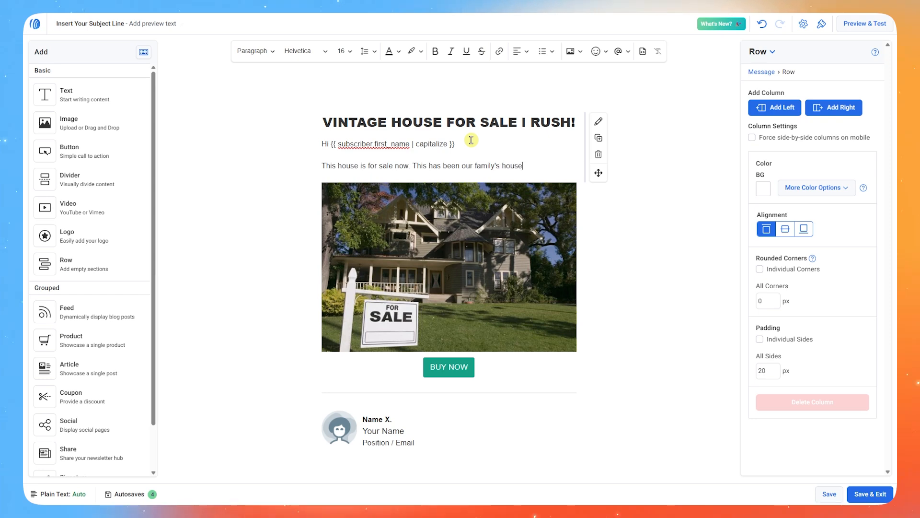
{"action": "type", "text": " for generations."}
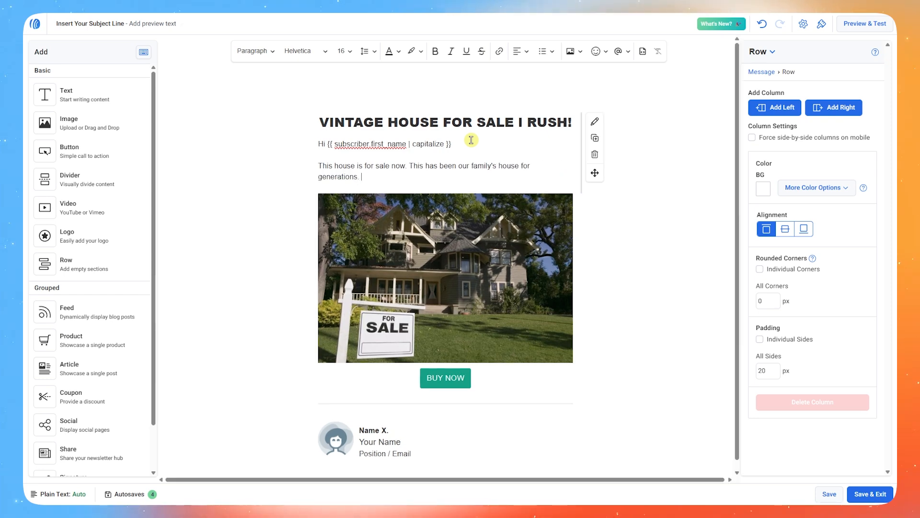
{"action": "type", "text": " It still in very go"}
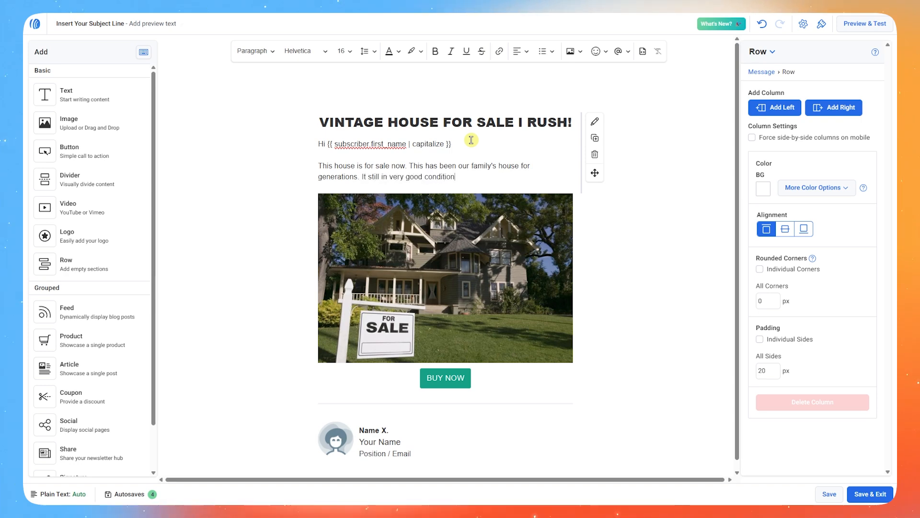
{"action": "type", "text": "od condition."}
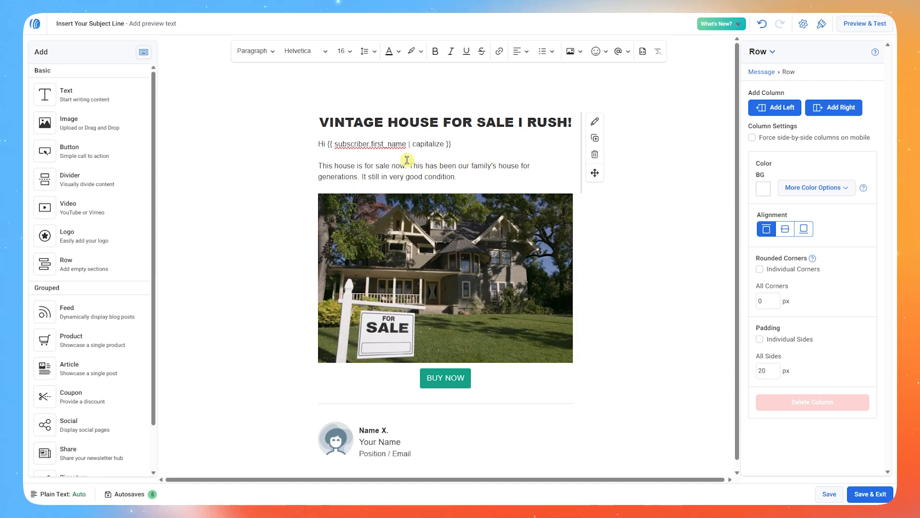
Inspect the signature block's name text and the image options of its avatar
{"action": "scroll", "coordinate": [350, 436], "scroll_direction": "down", "scroll_amount": 1}
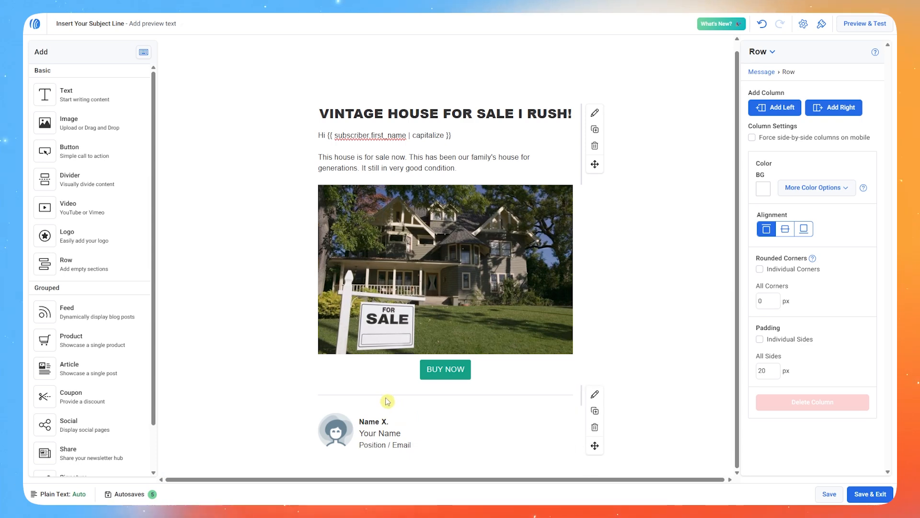
{"action": "left_click", "coordinate": [365, 420]}
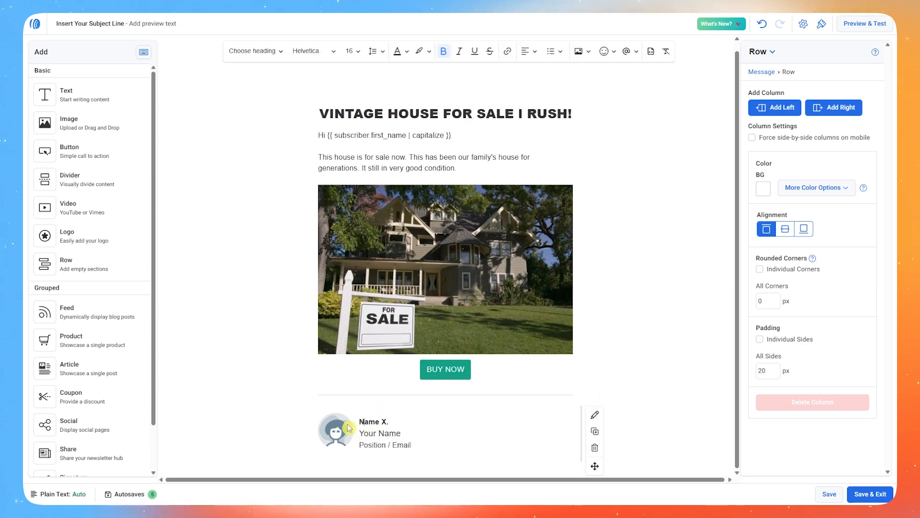
{"action": "left_click", "coordinate": [341, 431]}
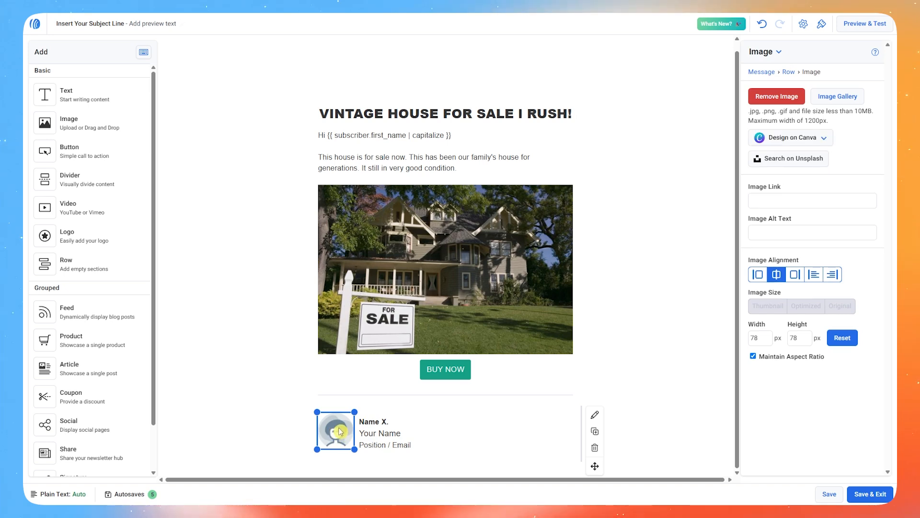
{"action": "left_click", "coordinate": [675, 257]}
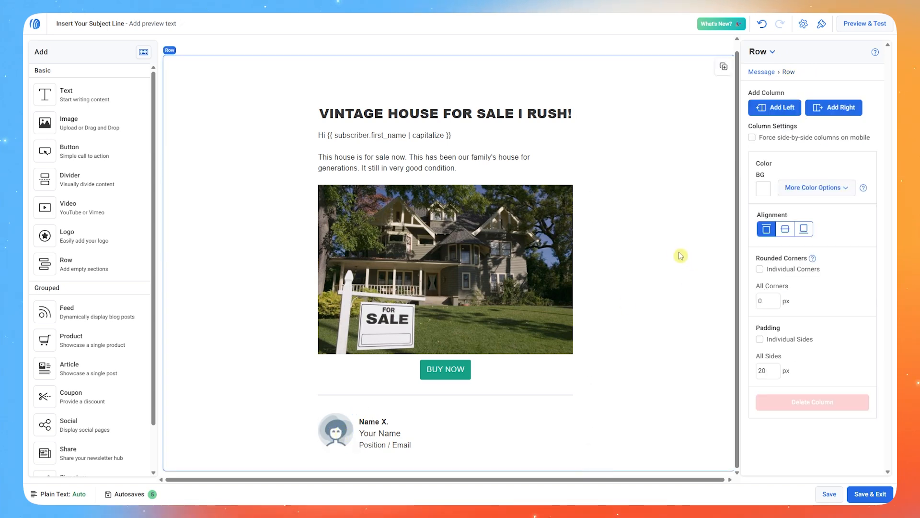
Look through the message's theme options, its template and attachment settings, and the editor's What's New updates
{"action": "left_click", "coordinate": [822, 27]}
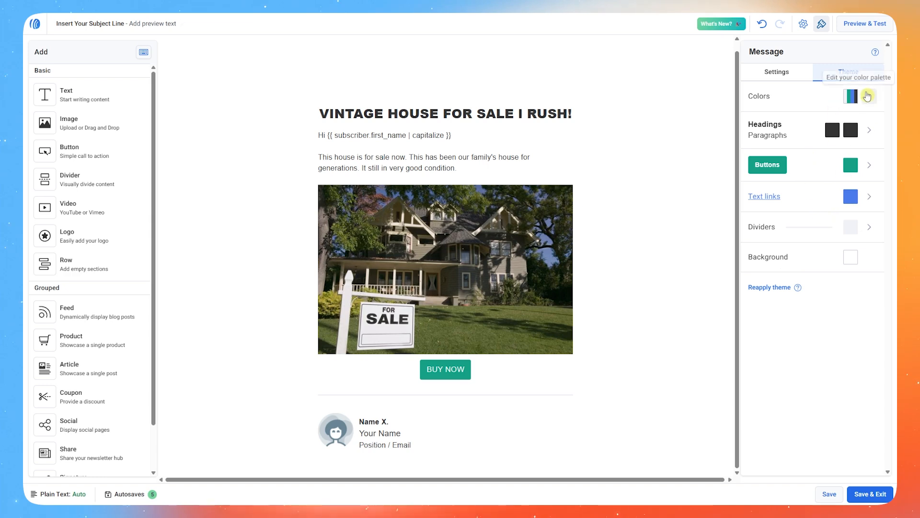
{"action": "left_click", "coordinate": [786, 72]}
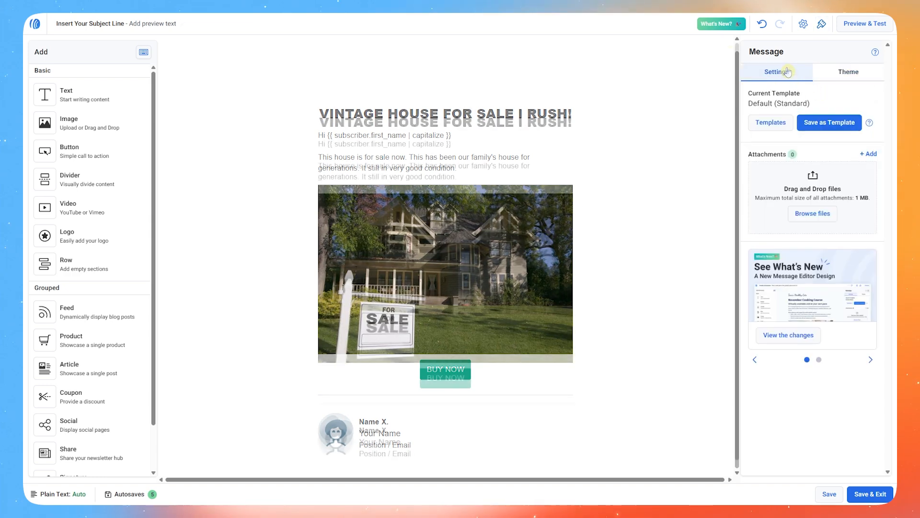
{"action": "left_click", "coordinate": [719, 25]}
{"action": "scroll", "coordinate": [713, 84], "scroll_direction": "down", "scroll_amount": 5}
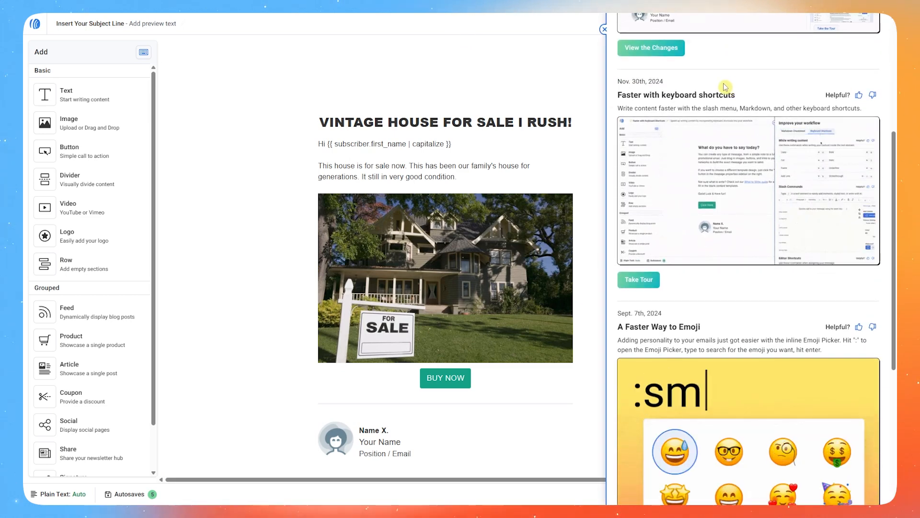
Review the What's New feature announcements down to AI subject suggestions and close them
{"action": "scroll", "coordinate": [729, 88], "scroll_direction": "down", "scroll_amount": 5}
{"action": "scroll", "coordinate": [671, 119], "scroll_direction": "up", "scroll_amount": 10}
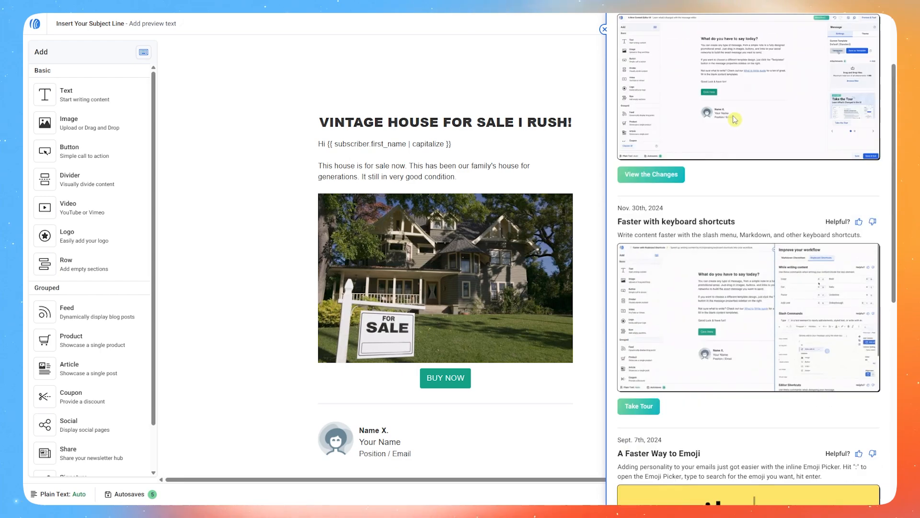
{"action": "scroll", "coordinate": [723, 136], "scroll_direction": "down", "scroll_amount": 8}
{"action": "scroll", "coordinate": [722, 136], "scroll_direction": "down", "scroll_amount": 3}
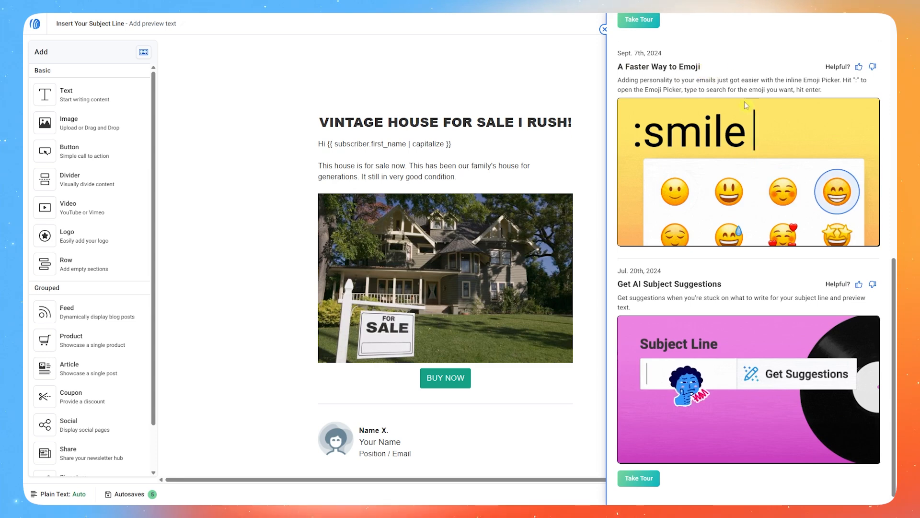
{"action": "left_click", "coordinate": [483, 80]}
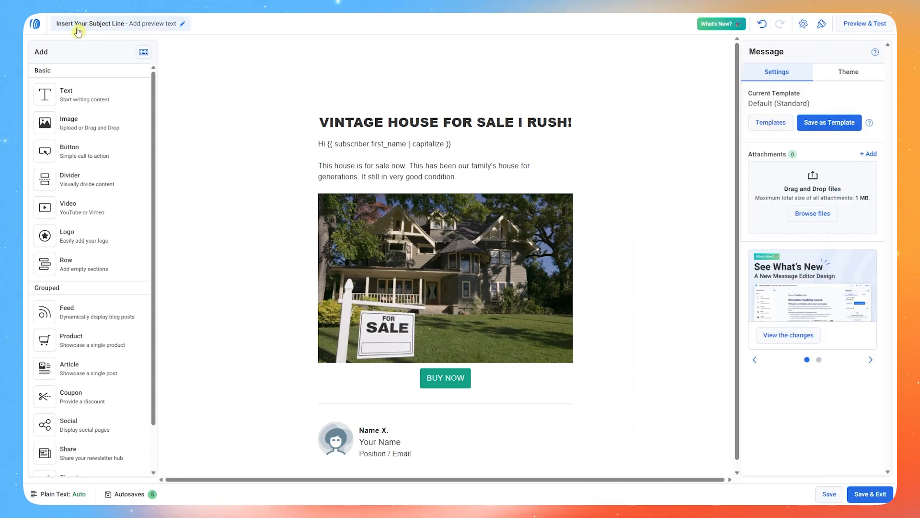
Generate AI subject line suggestions for the message and use "Charming Vintage Home for Sale!" with its emojis
{"action": "left_click", "coordinate": [106, 27]}
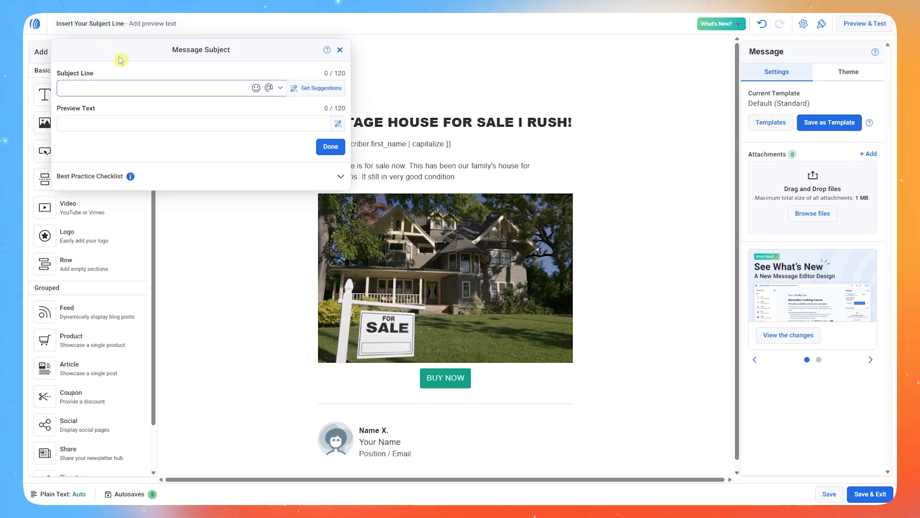
{"action": "left_click_drag", "start_coordinate": [58, 74], "coordinate": [86, 85]}
{"action": "left_click", "coordinate": [81, 87]}
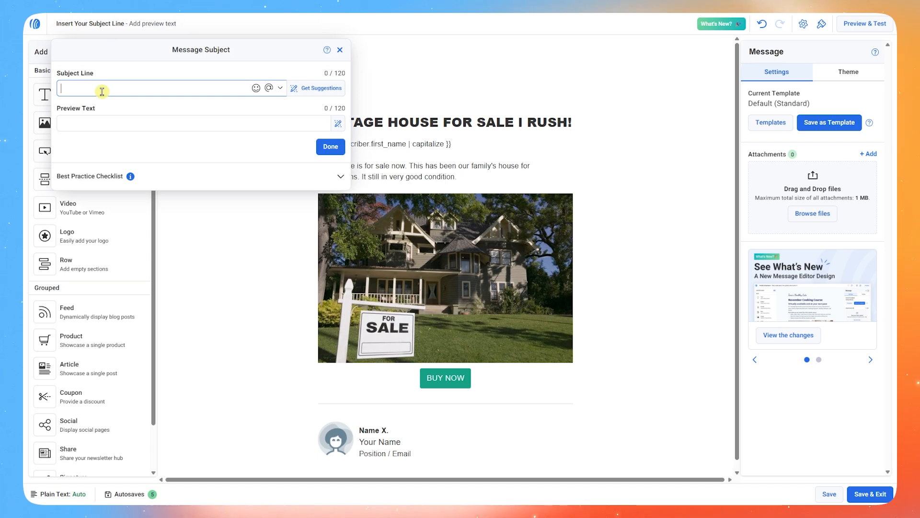
{"action": "left_click", "coordinate": [256, 89]}
{"action": "left_click", "coordinate": [301, 108]}
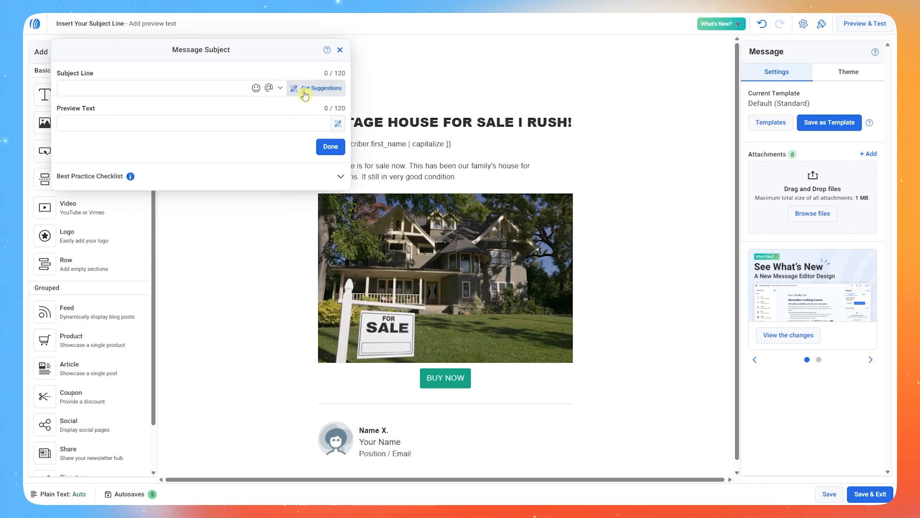
{"action": "left_click", "coordinate": [312, 90]}
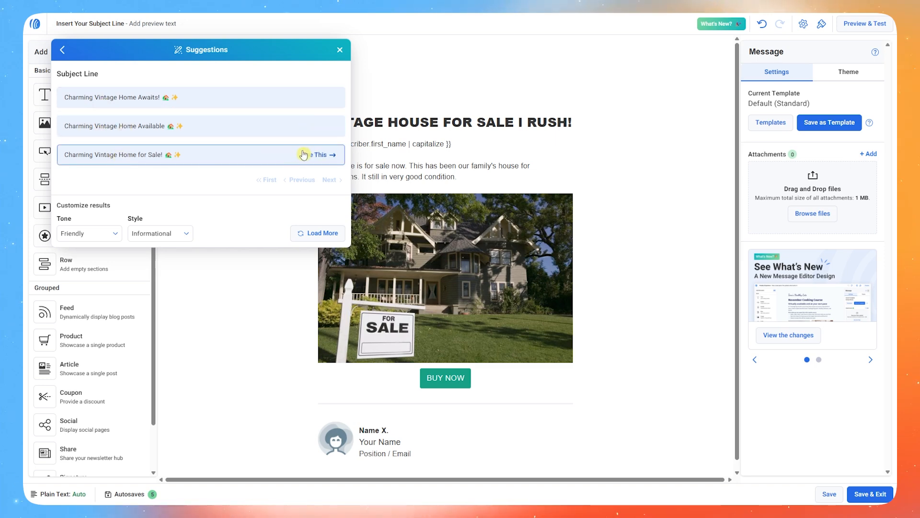
{"action": "left_click", "coordinate": [237, 155]}
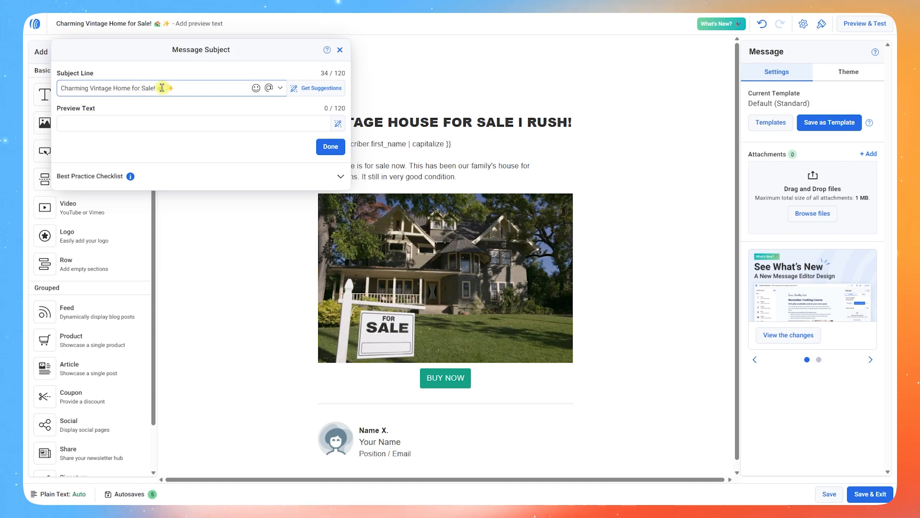
Load more subject suggestions with Professional tone and Informational style, and use "Vintage House on Sale: Act Fast!" with its house emoji
{"action": "left_click", "coordinate": [309, 91]}
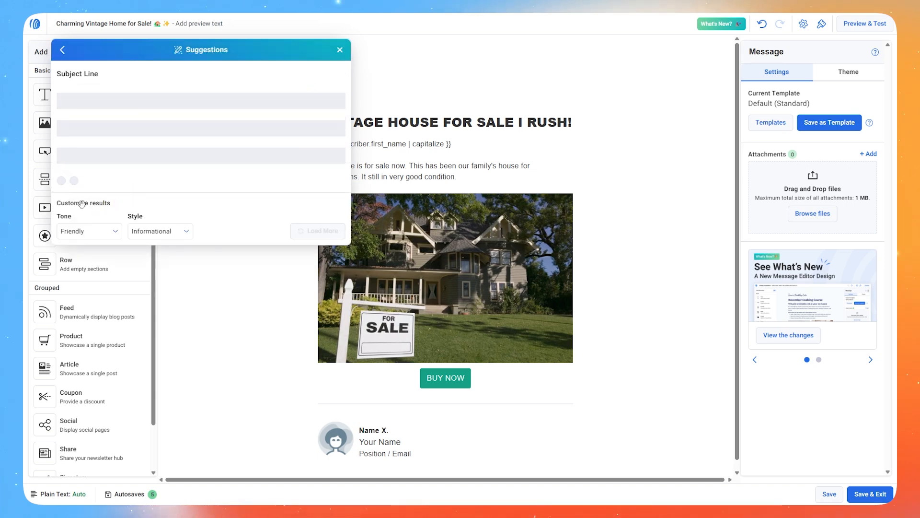
{"action": "left_click", "coordinate": [110, 233]}
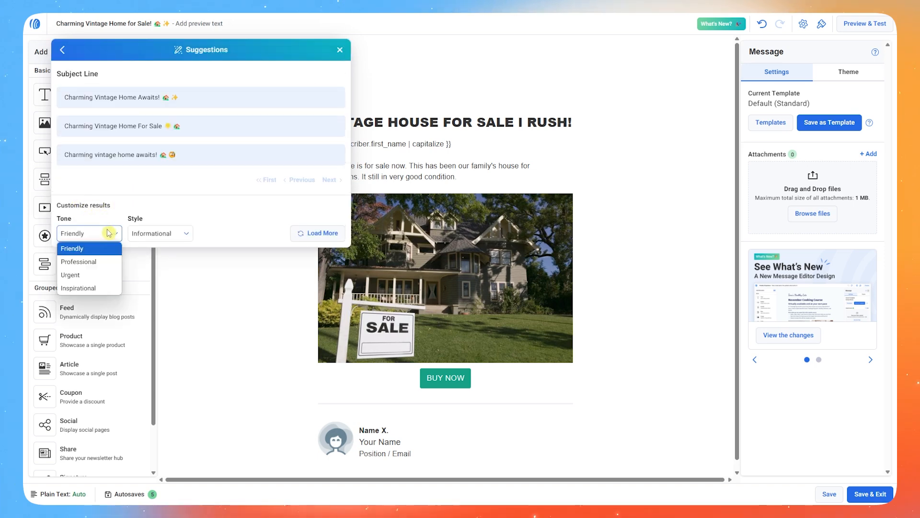
{"action": "left_click", "coordinate": [98, 262]}
{"action": "left_click", "coordinate": [175, 233]}
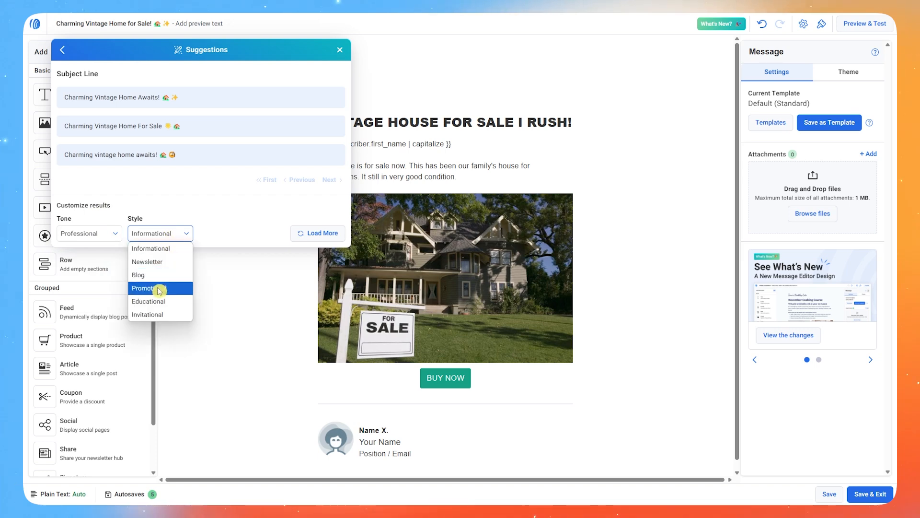
{"action": "left_click", "coordinate": [110, 233]}
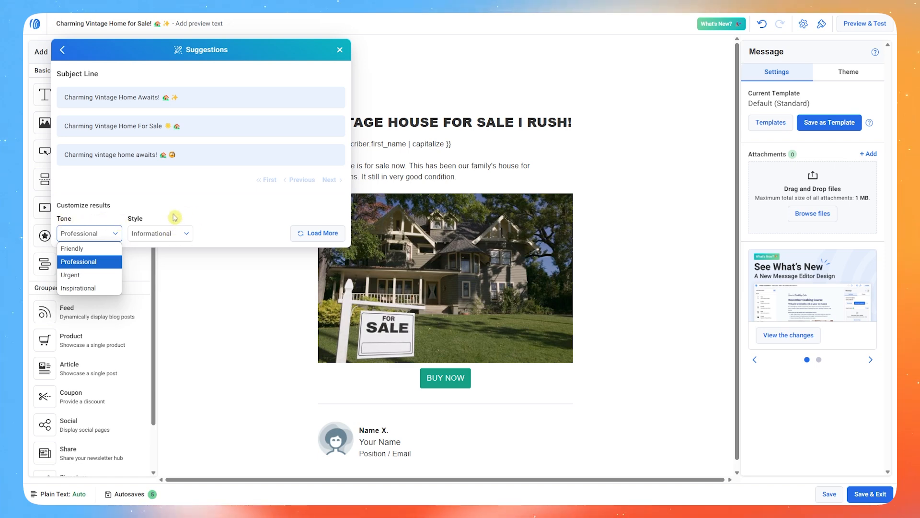
{"action": "left_click", "coordinate": [144, 232]}
{"action": "left_click", "coordinate": [152, 232]}
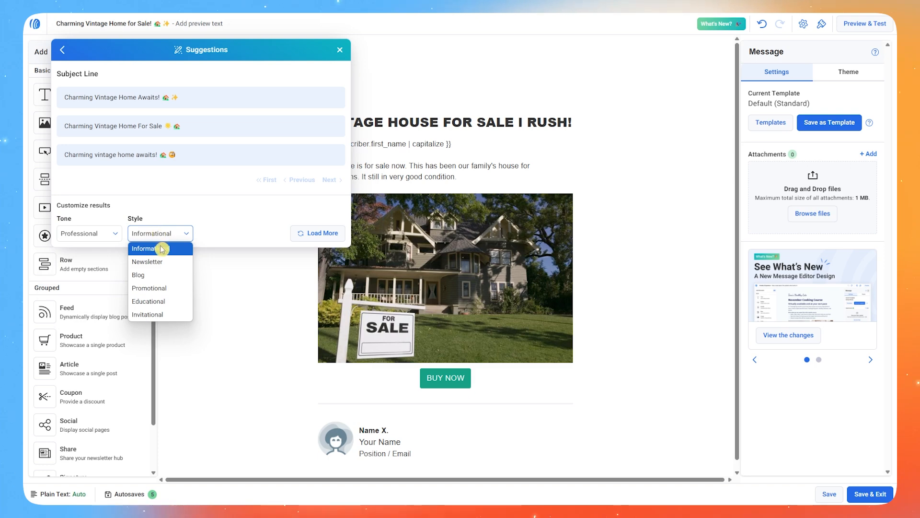
{"action": "left_click", "coordinate": [162, 248]}
{"action": "left_click", "coordinate": [300, 238]}
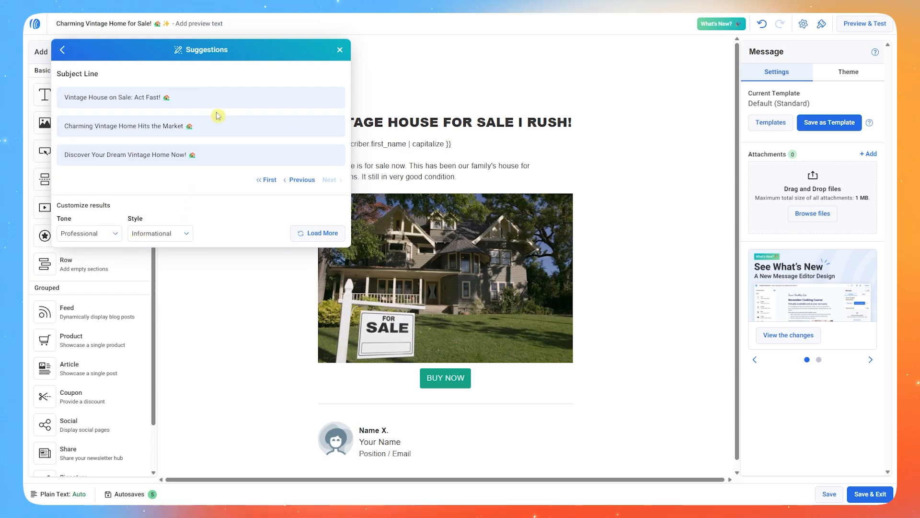
{"action": "left_click", "coordinate": [120, 103]}
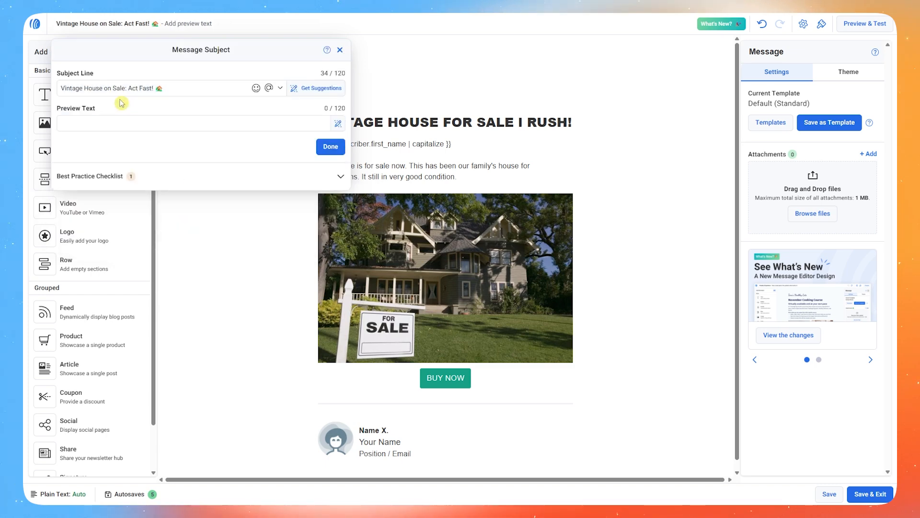
Set the preview text to the suggestion "Exclusive Opportunity: Own a Piece of Heritage - Vintage House for Sale!" and finish editing the message subject
{"action": "left_click", "coordinate": [96, 126]}
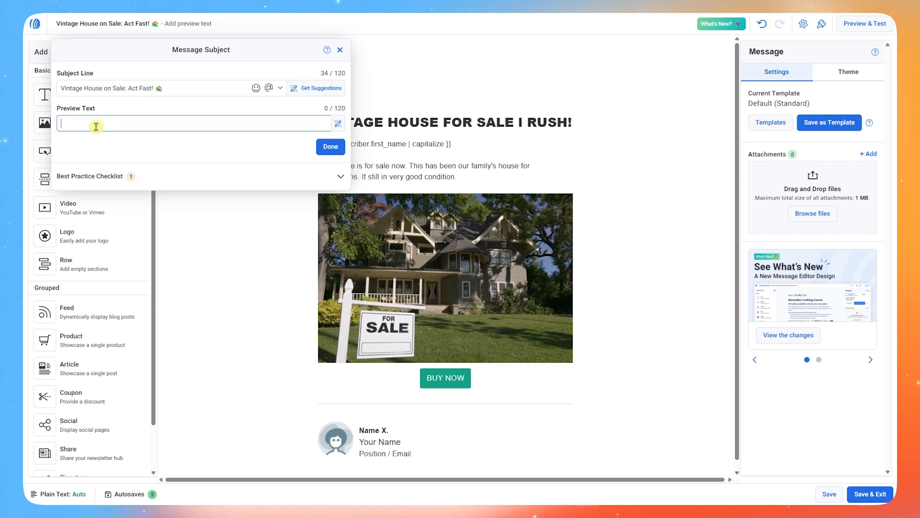
{"action": "left_click", "coordinate": [337, 125]}
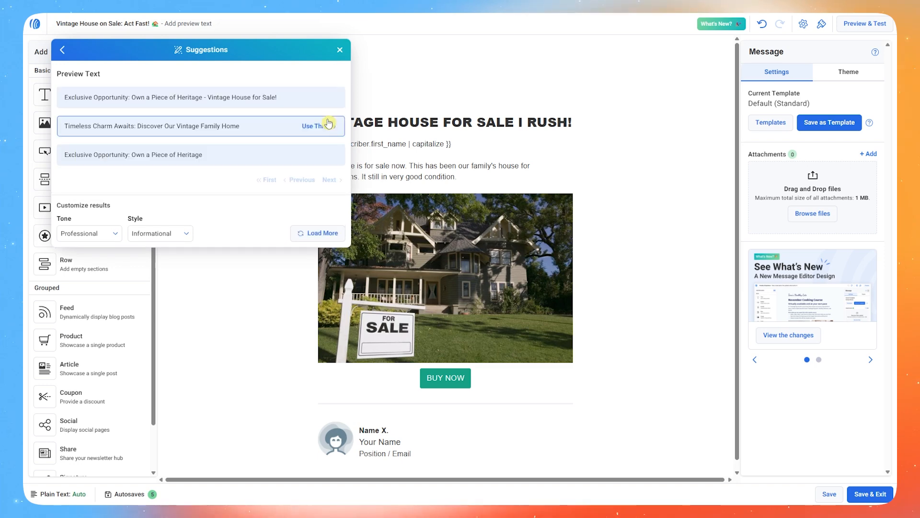
{"action": "left_click", "coordinate": [130, 101]}
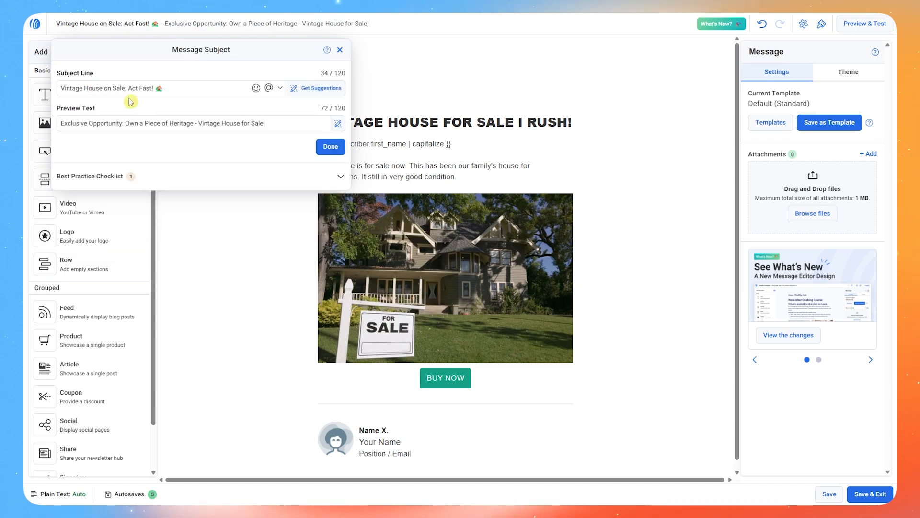
{"action": "left_click", "coordinate": [331, 145]}
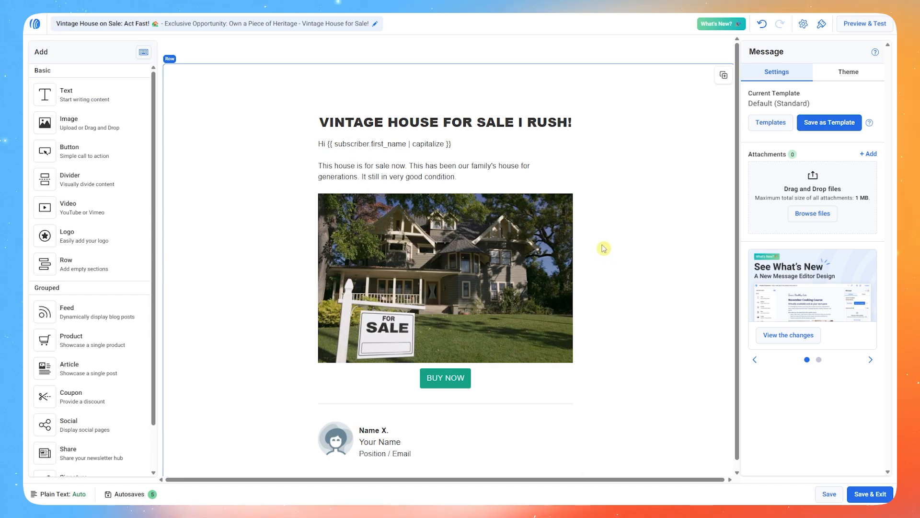
Preview the message in desktop and mobile layouts, and look over the test message fields
{"action": "left_click", "coordinate": [865, 28]}
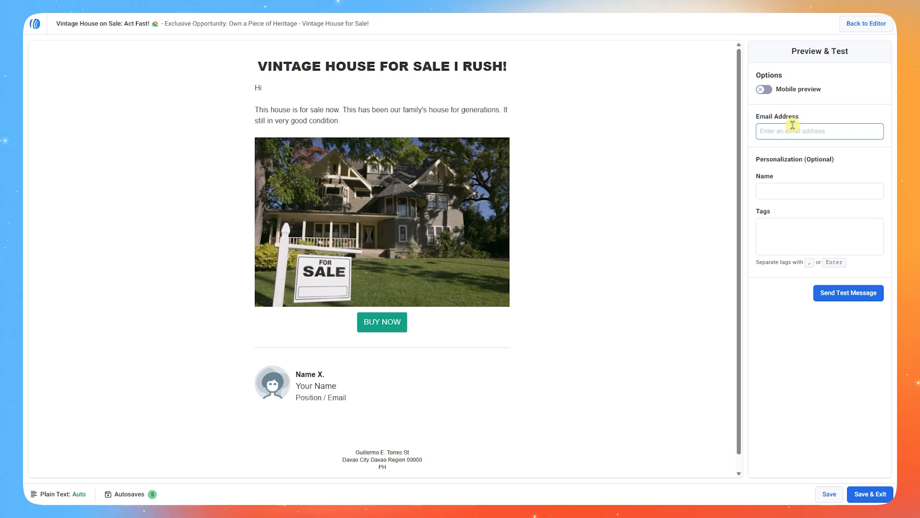
{"action": "left_click", "coordinate": [764, 90]}
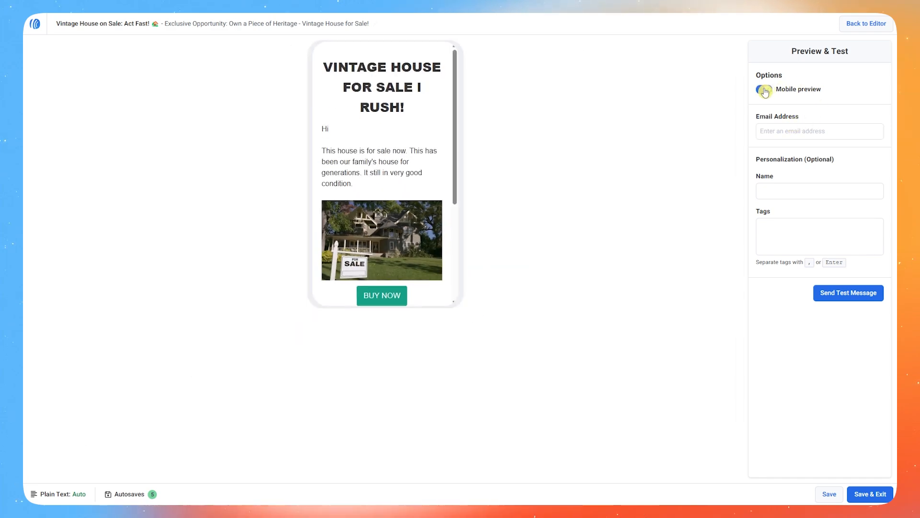
{"action": "scroll", "coordinate": [419, 158], "scroll_direction": "down", "scroll_amount": 3}
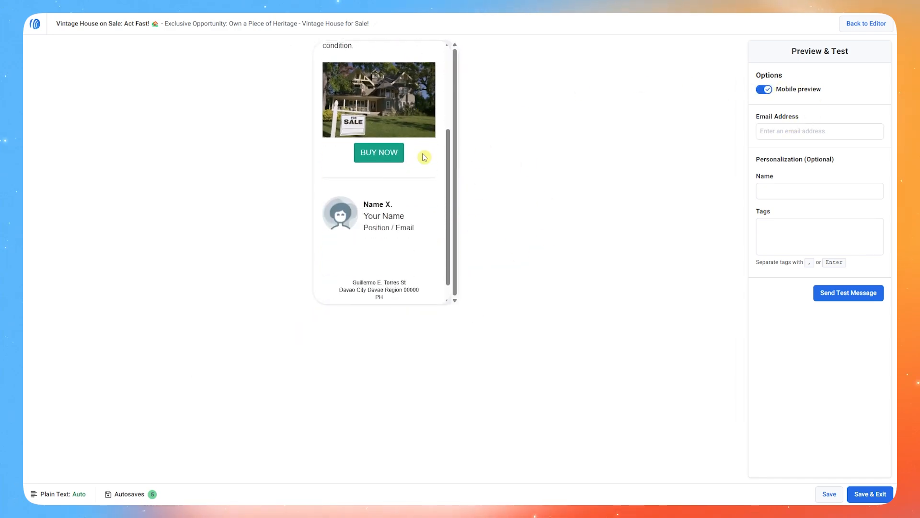
{"action": "scroll", "coordinate": [417, 144], "scroll_direction": "up", "scroll_amount": 3}
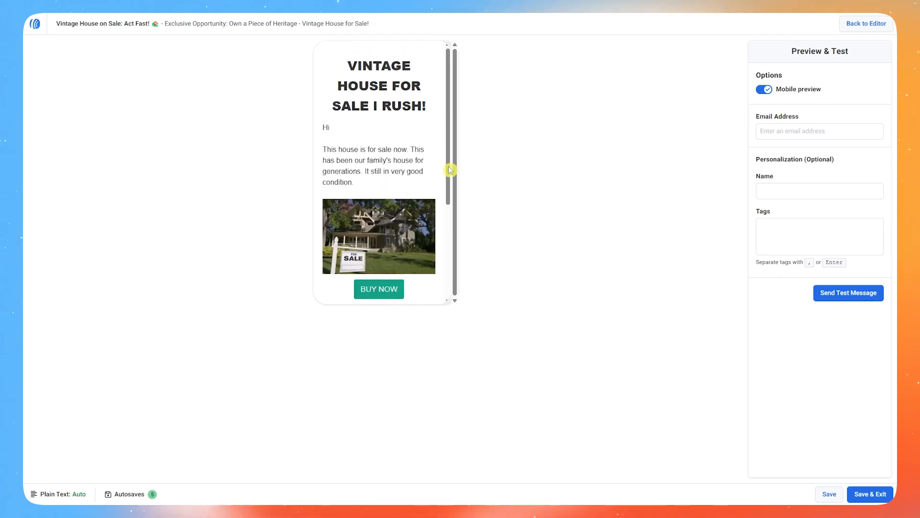
{"action": "left_click", "coordinate": [765, 91]}
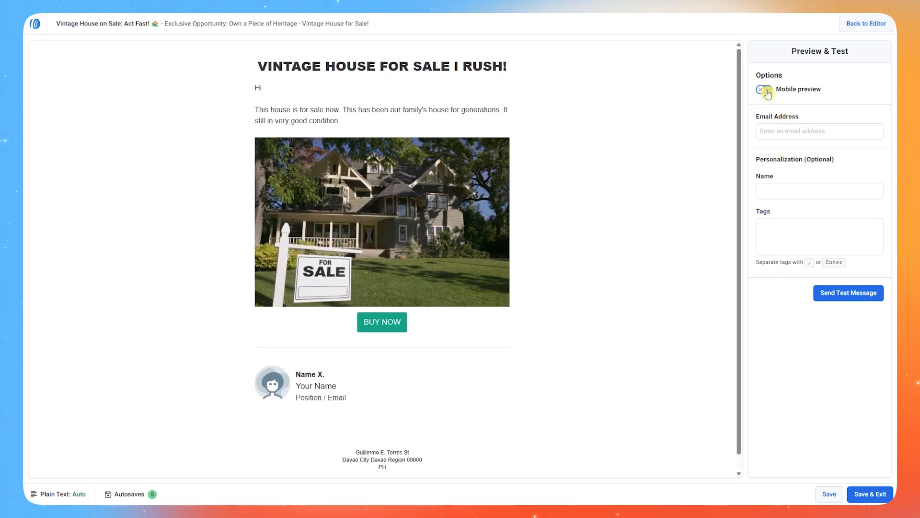
{"action": "left_click", "coordinate": [791, 189]}
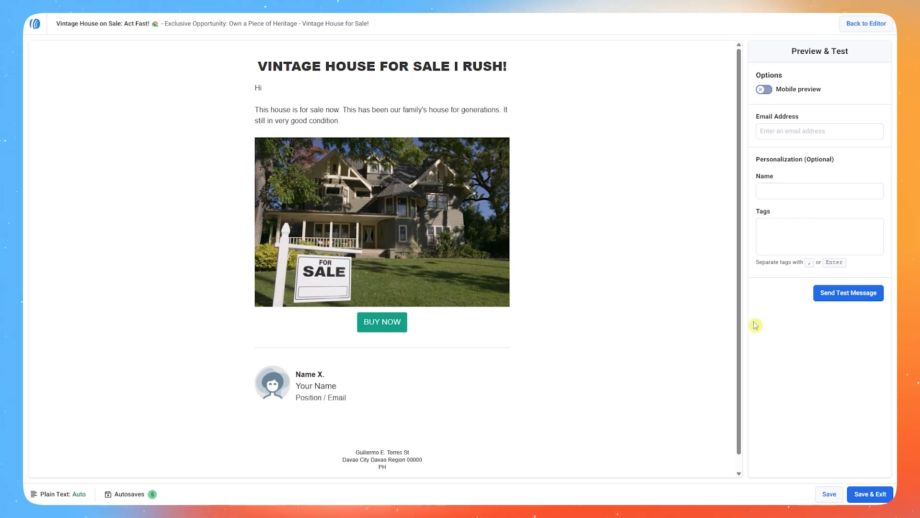
Save the message, exit the editor and check the actions available for the "Vintage House on Sale: Act Fast!" draft
{"action": "left_click", "coordinate": [870, 495]}
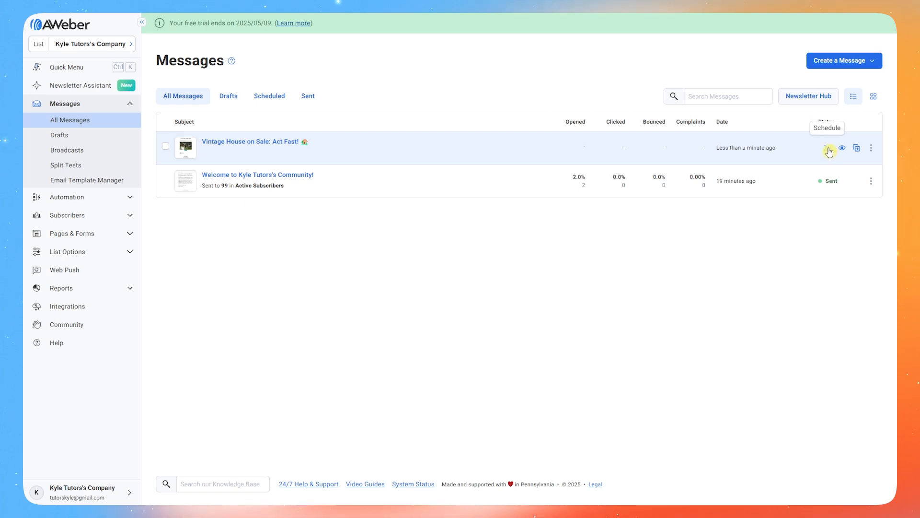
{"action": "left_click", "coordinate": [871, 149]}
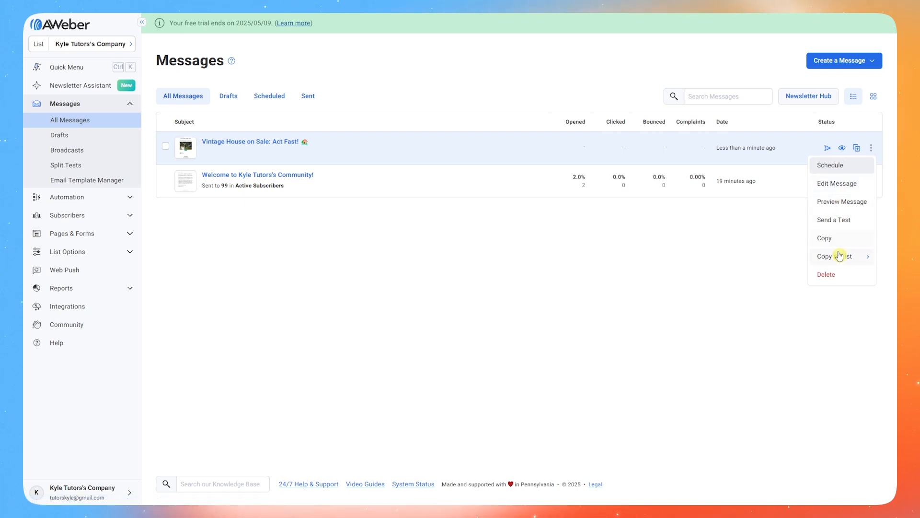
{"action": "left_click", "coordinate": [739, 206]}
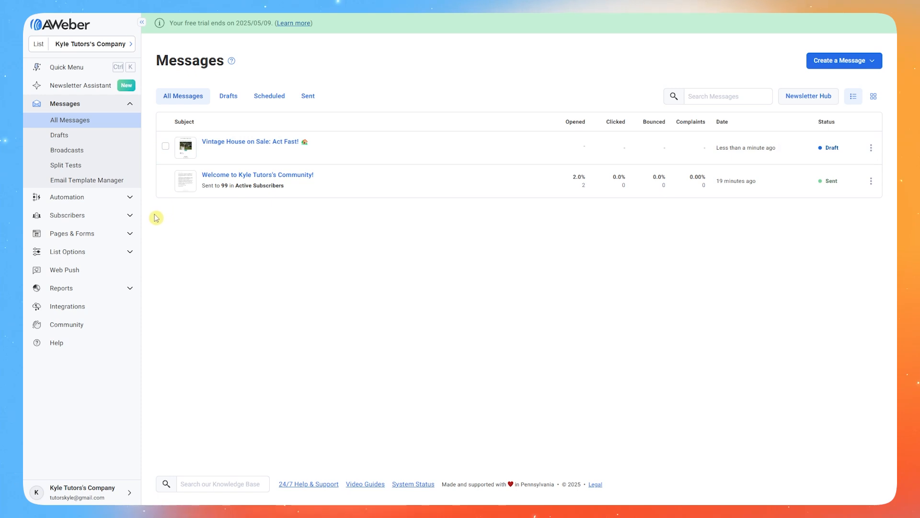
View the message drafts, the sent broadcasts and the split tests page
{"action": "left_click", "coordinate": [78, 137]}
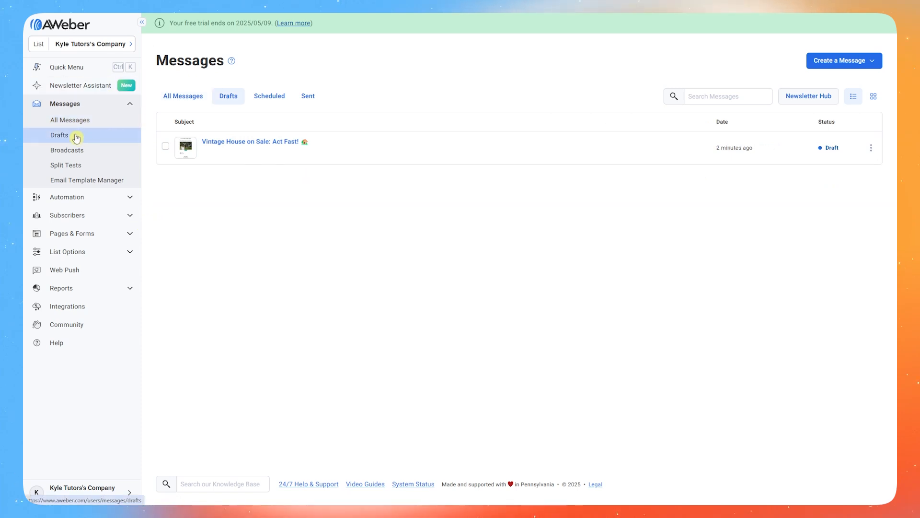
{"action": "left_click", "coordinate": [70, 150]}
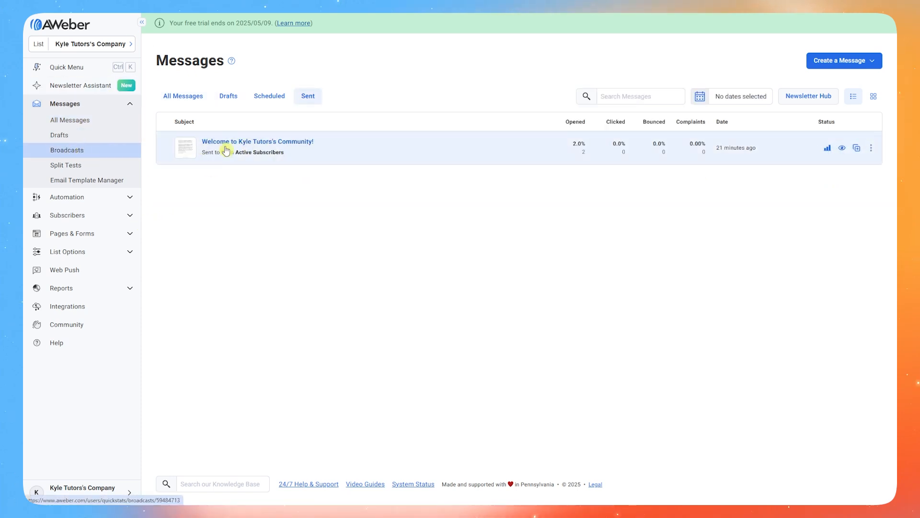
{"action": "left_click", "coordinate": [89, 168]}
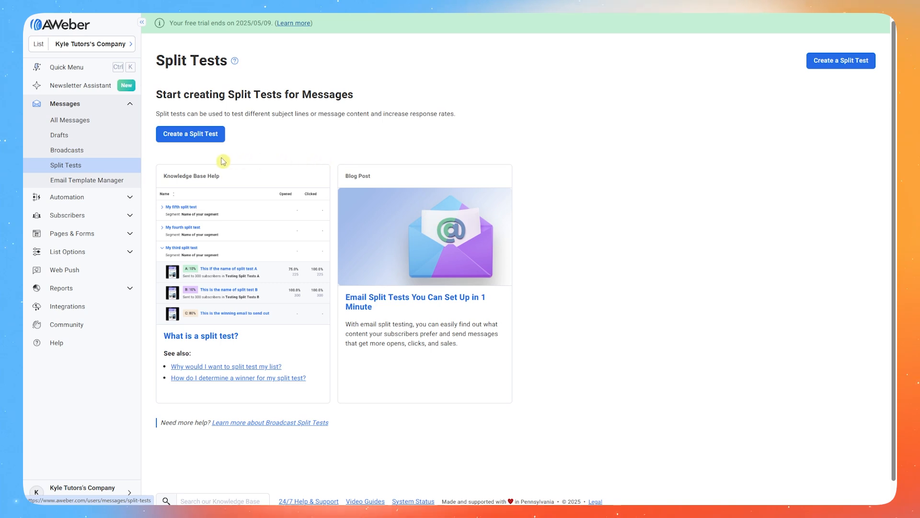
Generate new email templates with Smart Designer from the website google.com
{"action": "left_click", "coordinate": [55, 180]}
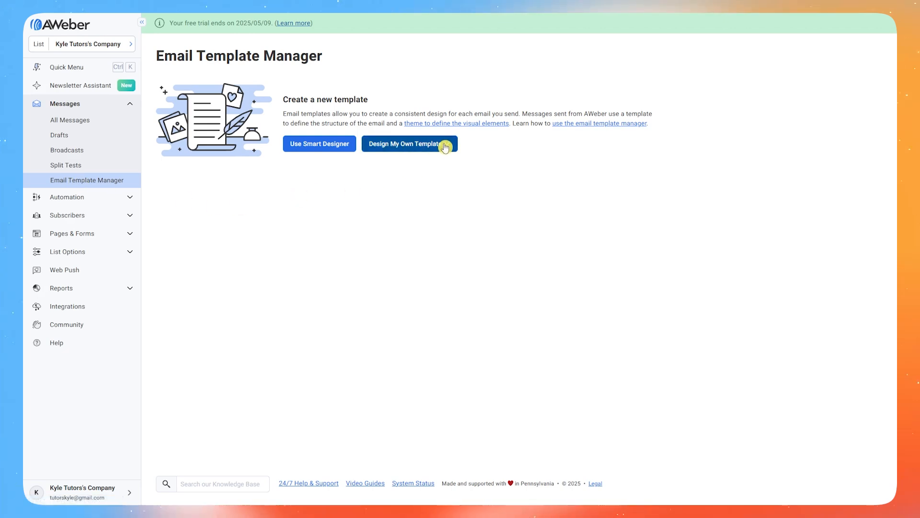
{"action": "left_click", "coordinate": [330, 150]}
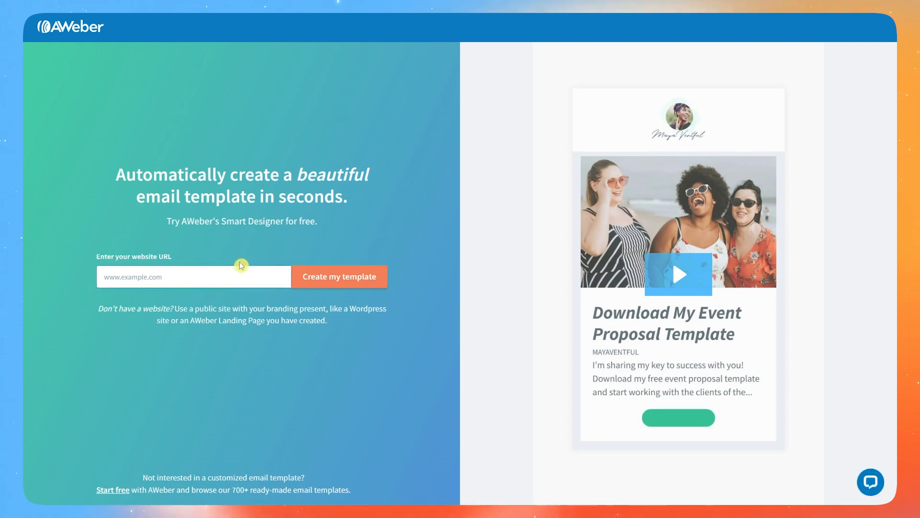
{"action": "left_click", "coordinate": [224, 278]}
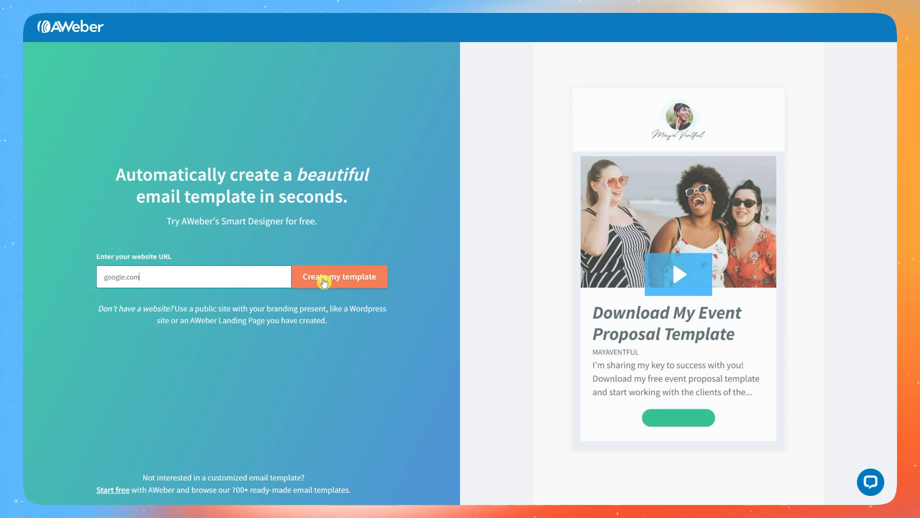
{"action": "left_click", "coordinate": [324, 280]}
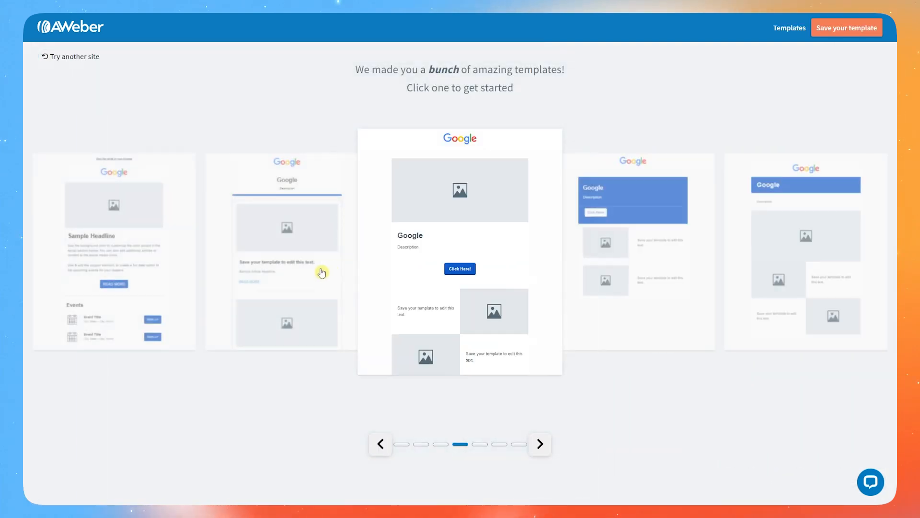
Look through the email templates generated for Google, then leave the Smart Designer results
{"action": "left_click", "coordinate": [539, 445]}
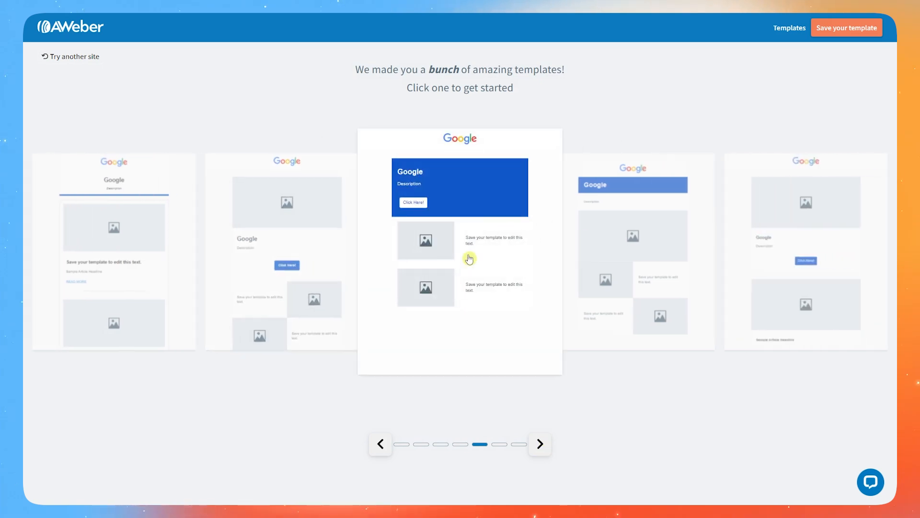
{"action": "left_click", "coordinate": [541, 444]}
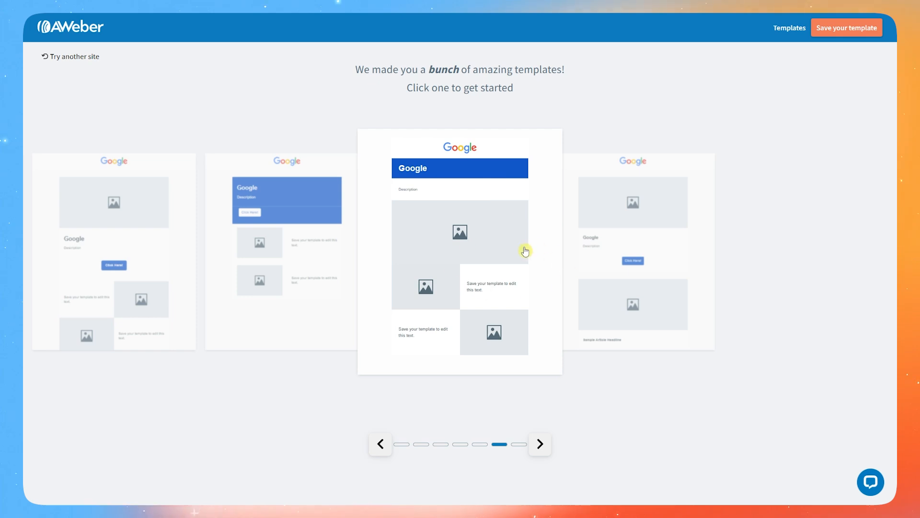
{"action": "left_click", "coordinate": [383, 445]}
{"action": "left_click", "coordinate": [383, 445]}
{"action": "left_click", "coordinate": [382, 446]}
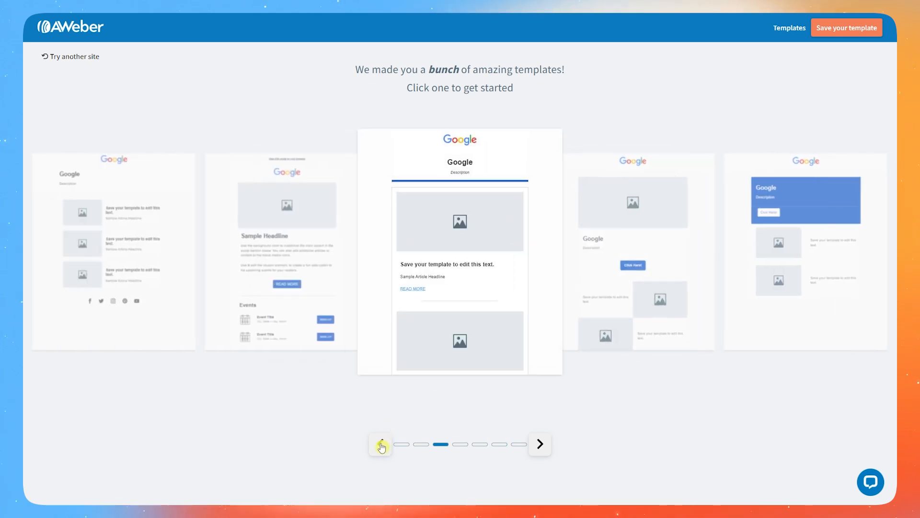
{"action": "left_click", "coordinate": [381, 446]}
{"action": "left_click", "coordinate": [381, 446]}
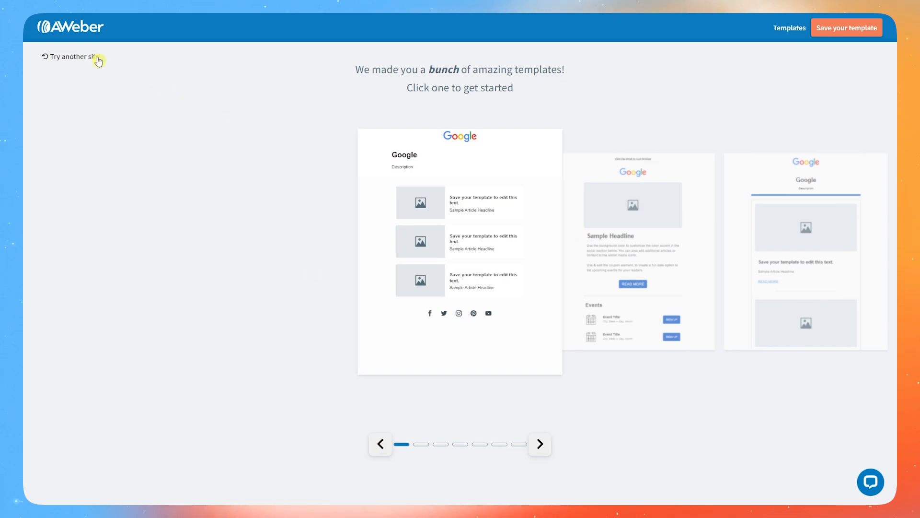
{"action": "left_click", "coordinate": [81, 58]}
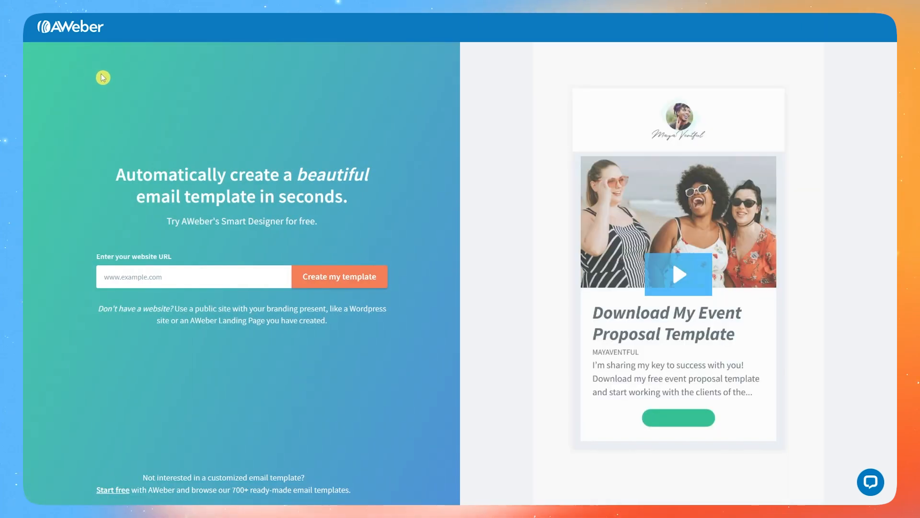
{"action": "key", "text": "alt+Left"}
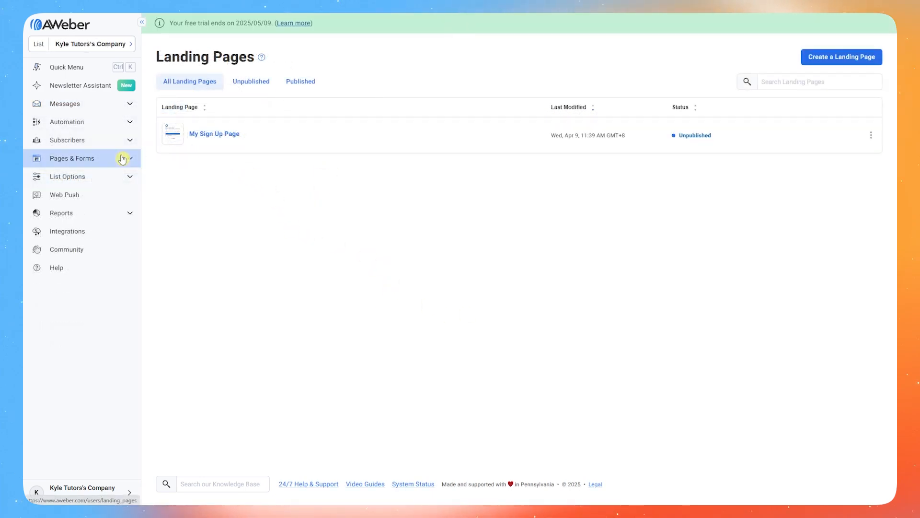
View the form split tests page and return to the list of landing pages
{"action": "left_click", "coordinate": [68, 162]}
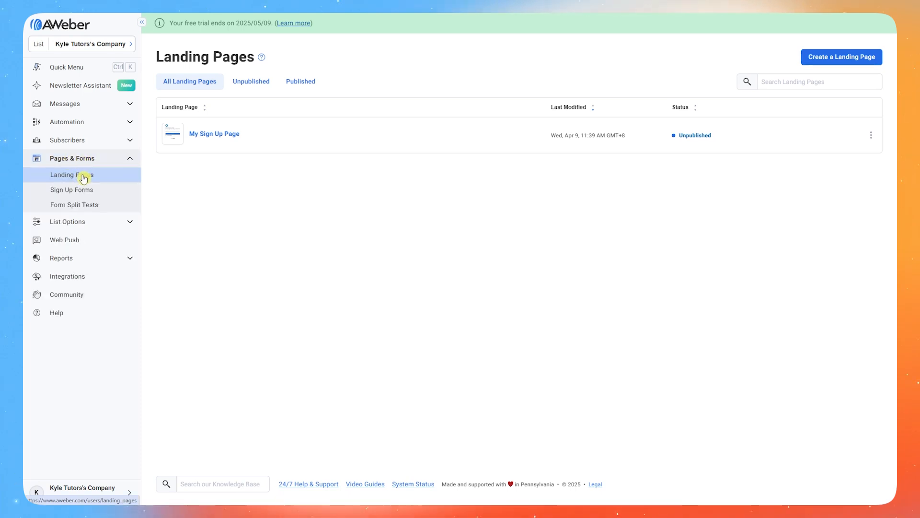
{"action": "left_click", "coordinate": [95, 207]}
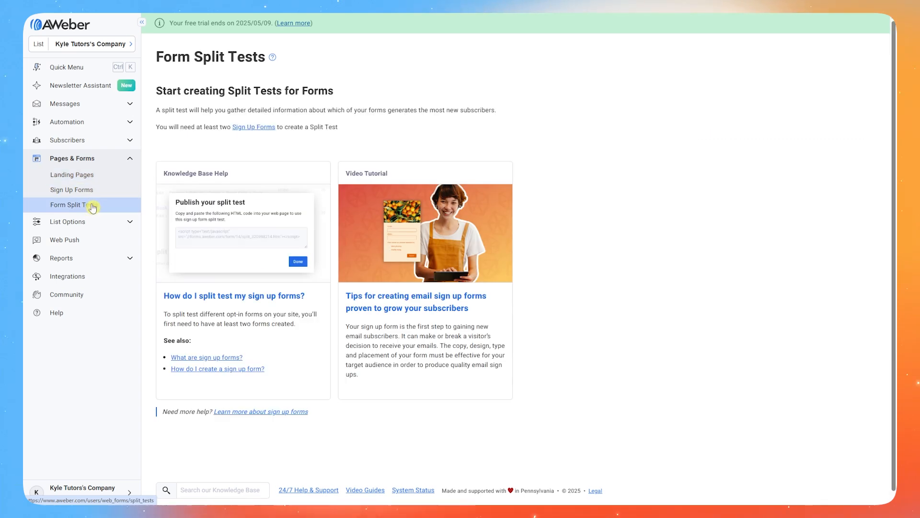
{"action": "left_click", "coordinate": [70, 176]}
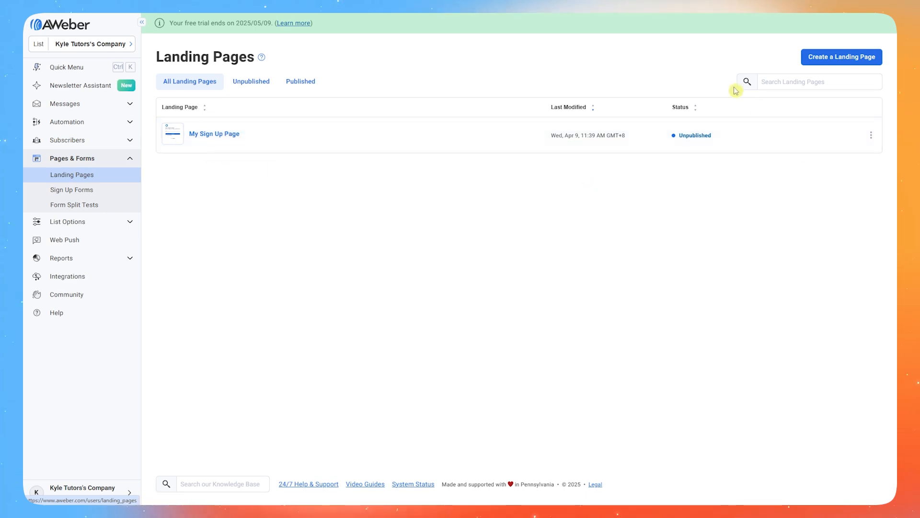
Start a new landing page and browse the gallery of available templates
{"action": "left_click", "coordinate": [811, 88]}
{"action": "left_click", "coordinate": [830, 62]}
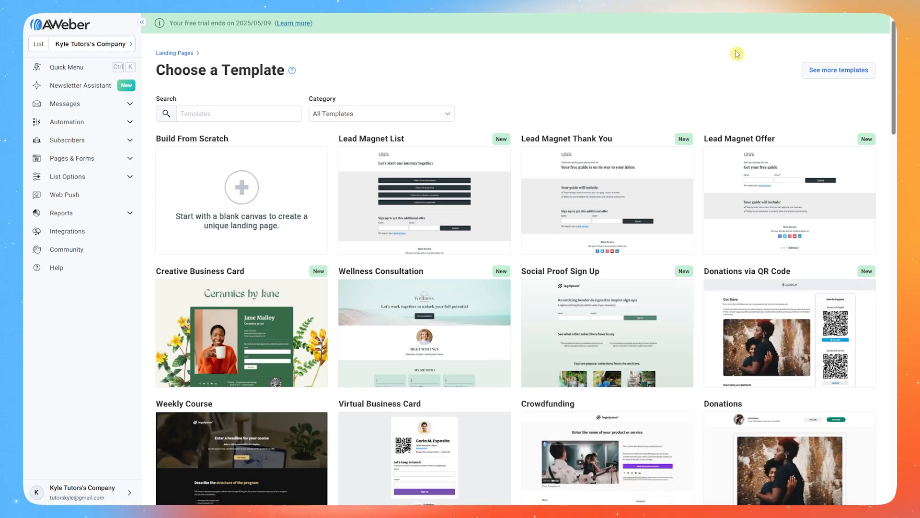
{"action": "mouse_move", "coordinate": [385, 182]}
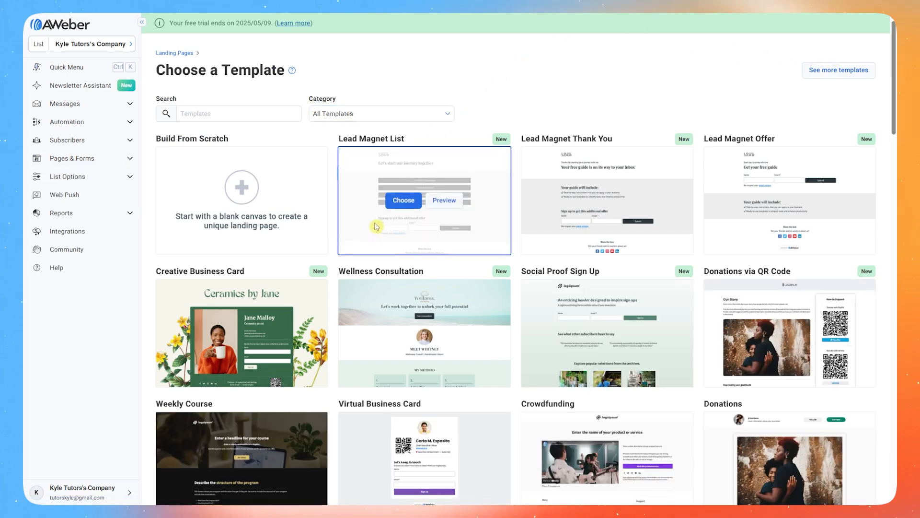
{"action": "scroll", "coordinate": [383, 231], "scroll_direction": "down", "scroll_amount": 6}
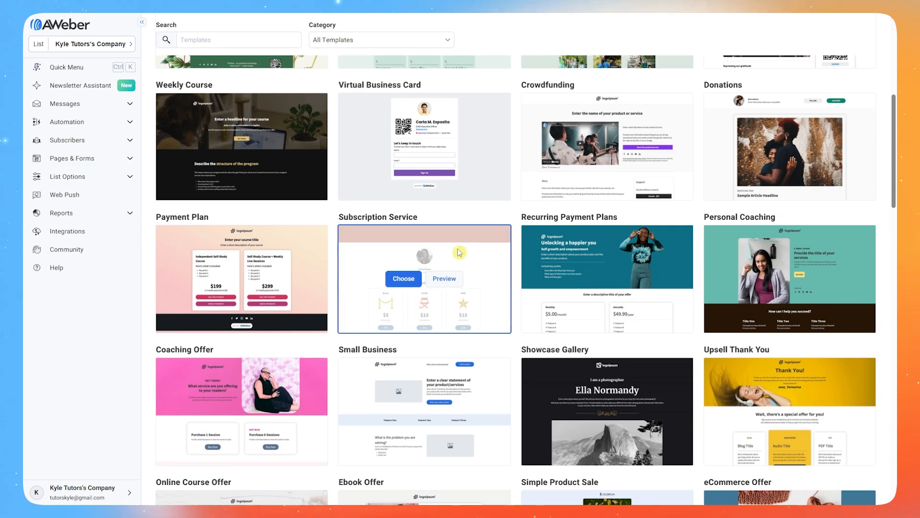
{"action": "scroll", "coordinate": [460, 250], "scroll_direction": "up", "scroll_amount": 6}
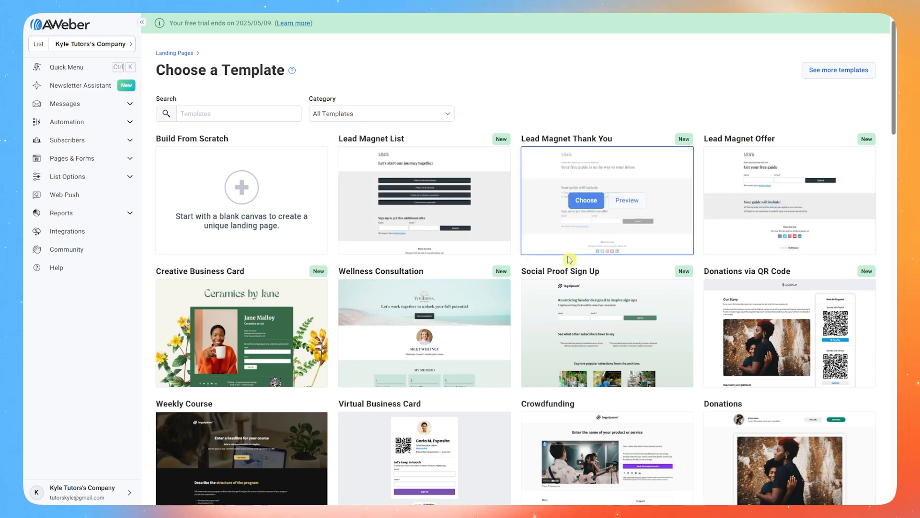
{"action": "scroll", "coordinate": [602, 267], "scroll_direction": "down", "scroll_amount": 4}
{"action": "scroll", "coordinate": [603, 267], "scroll_direction": "up", "scroll_amount": 4}
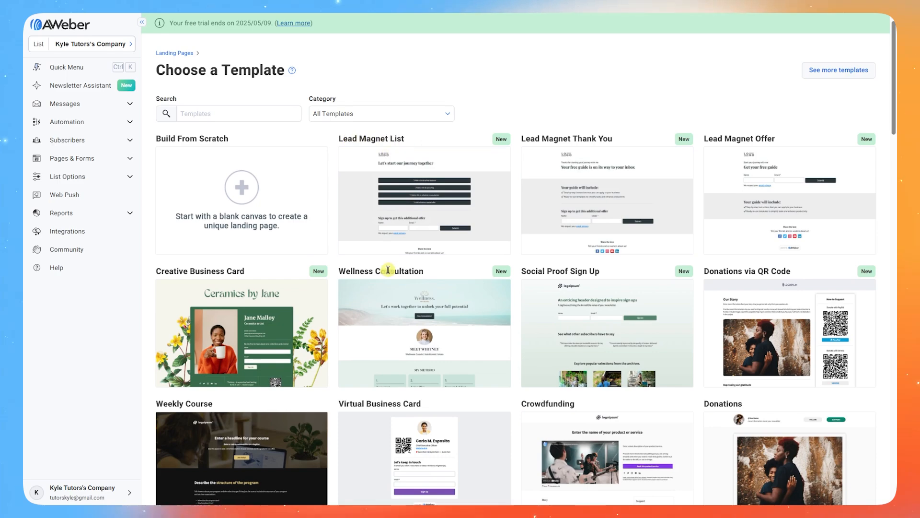
{"action": "scroll", "coordinate": [387, 269], "scroll_direction": "down", "scroll_amount": 10}
{"action": "scroll", "coordinate": [427, 286], "scroll_direction": "up", "scroll_amount": 10}
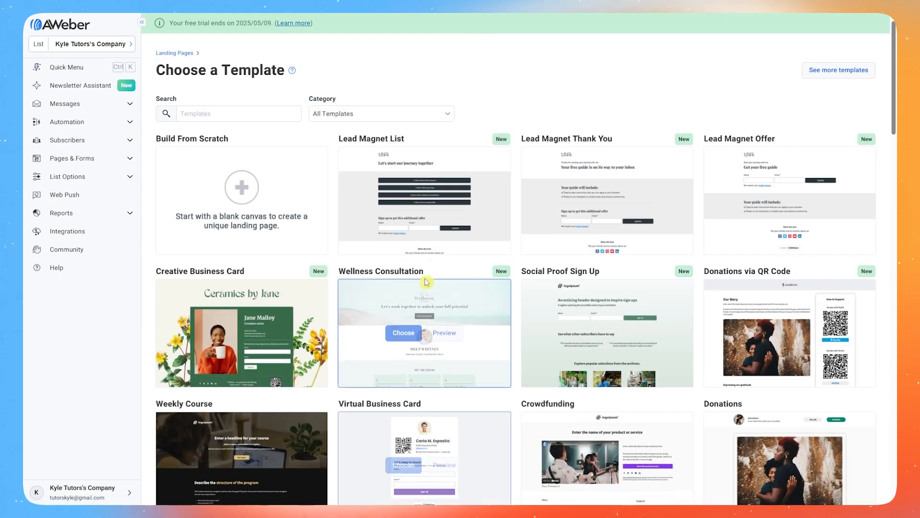
Search the landing page templates for "thank you" and preview the Thank You template in desktop and mobile layouts
{"action": "left_click", "coordinate": [224, 114]}
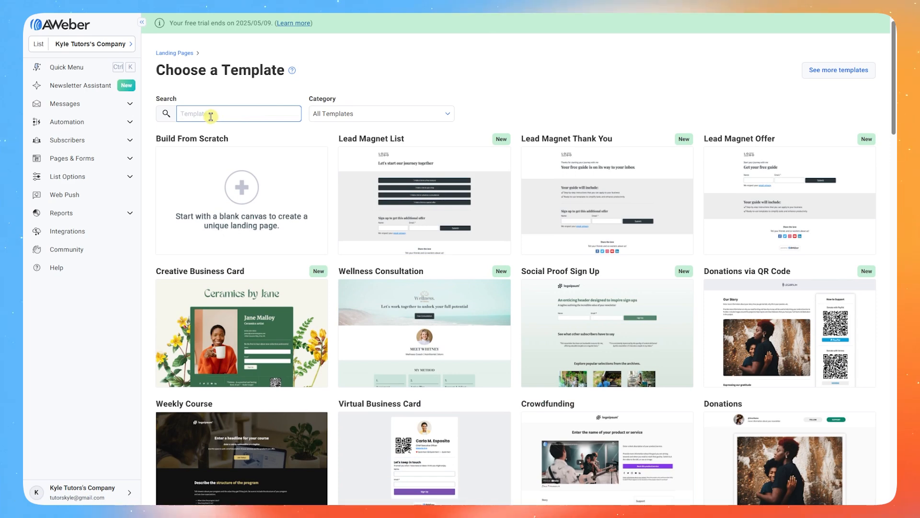
{"action": "type", "text": "thank you"}
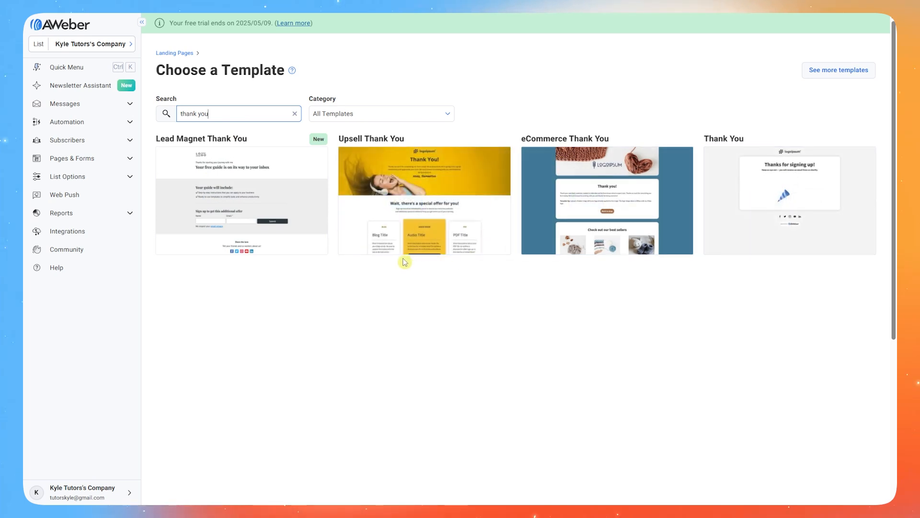
{"action": "mouse_move", "coordinate": [805, 177]}
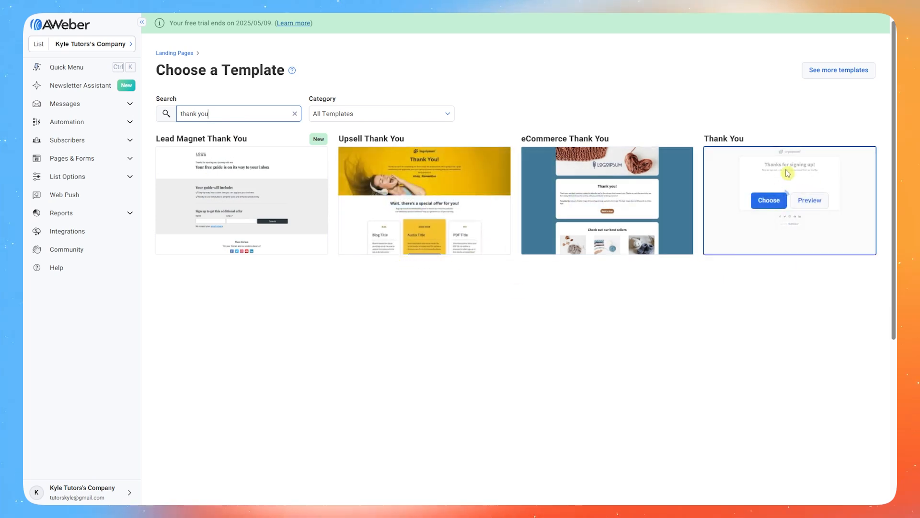
{"action": "left_click", "coordinate": [815, 210]}
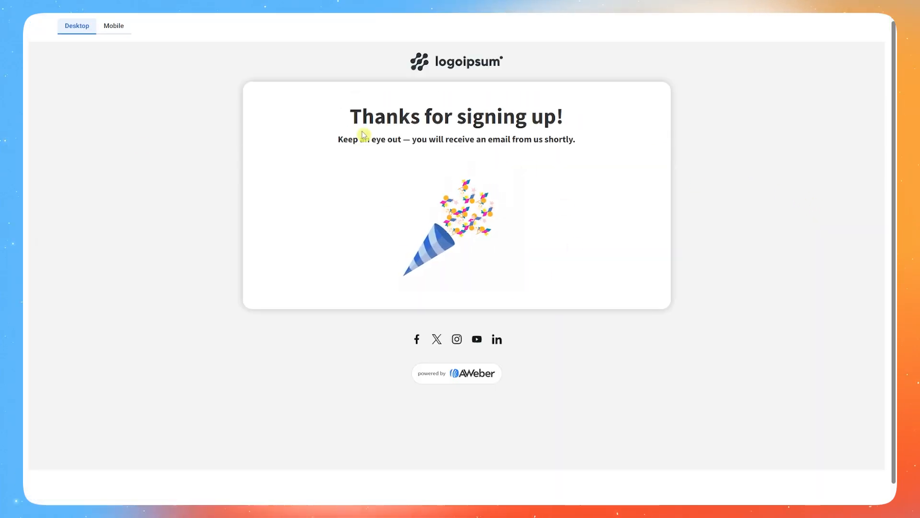
{"action": "left_click", "coordinate": [113, 26]}
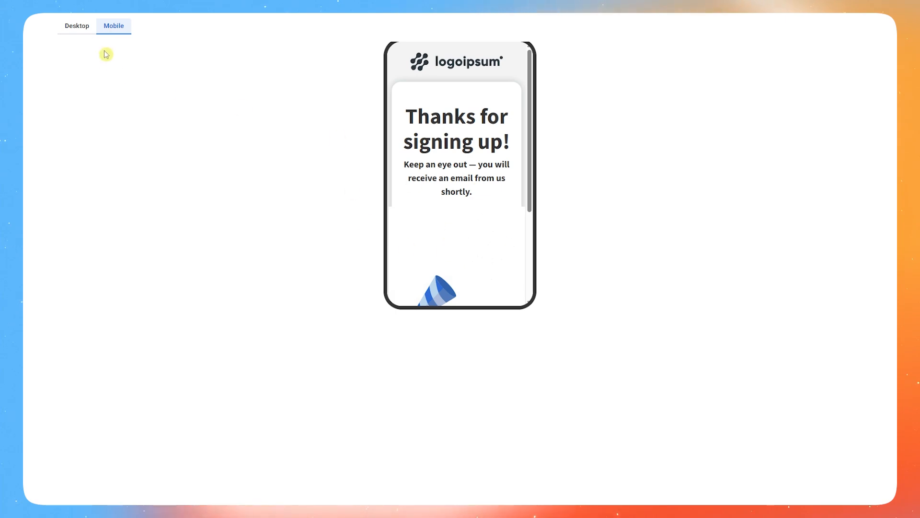
{"action": "left_click", "coordinate": [83, 28]}
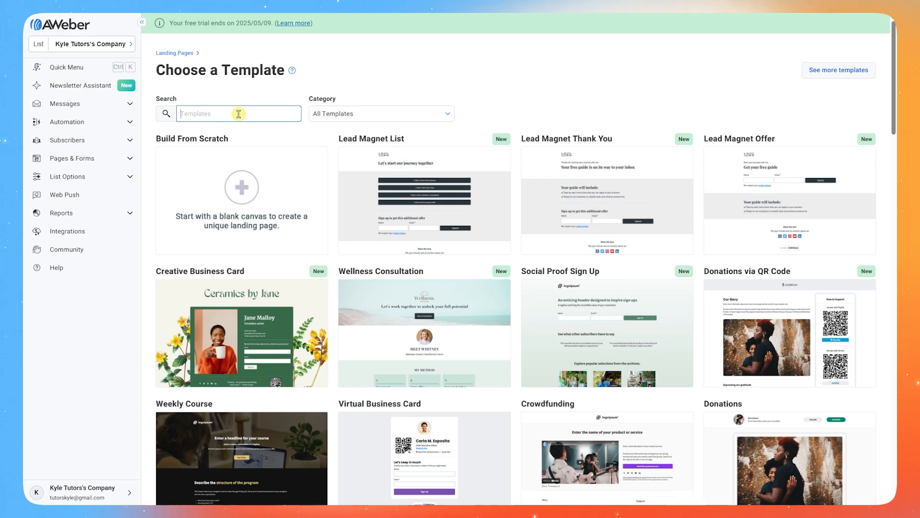
Search the templates for "thank" and choose the Thank You template for the landing page
{"action": "type", "text": "thank"}
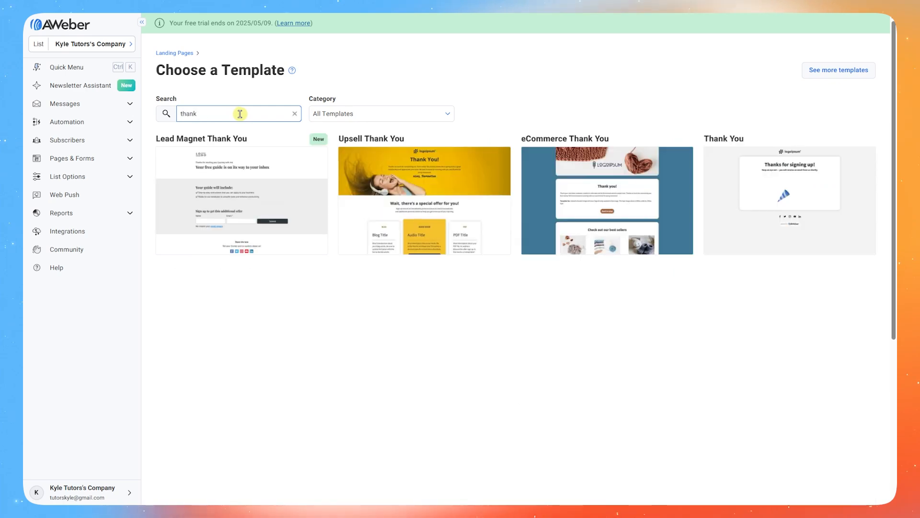
{"action": "mouse_move", "coordinate": [807, 206]}
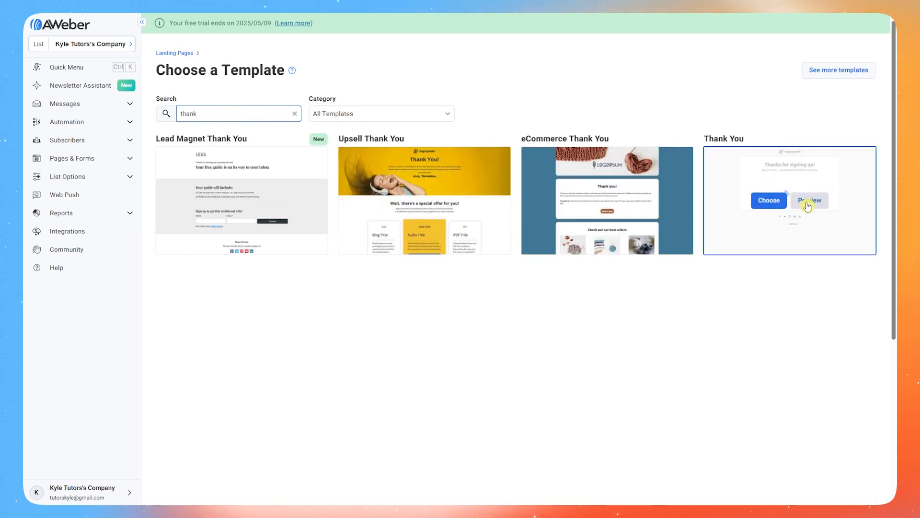
{"action": "left_click", "coordinate": [768, 200]}
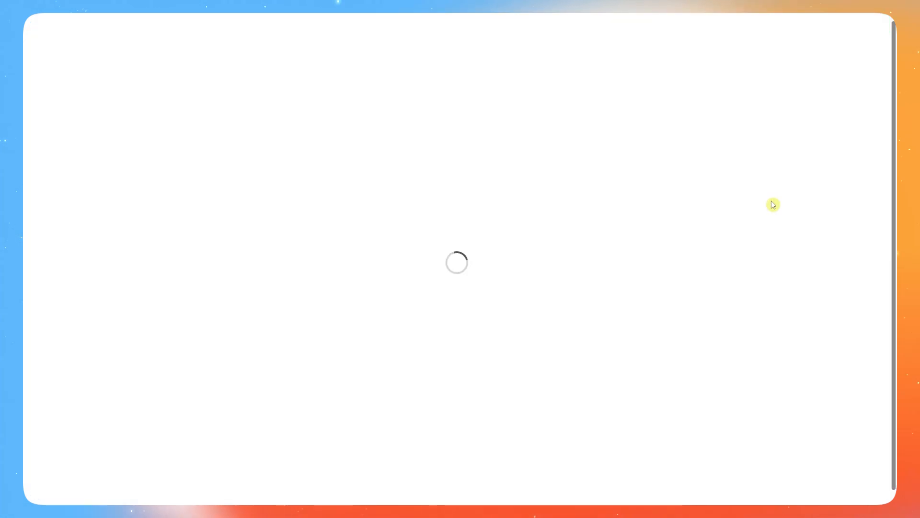
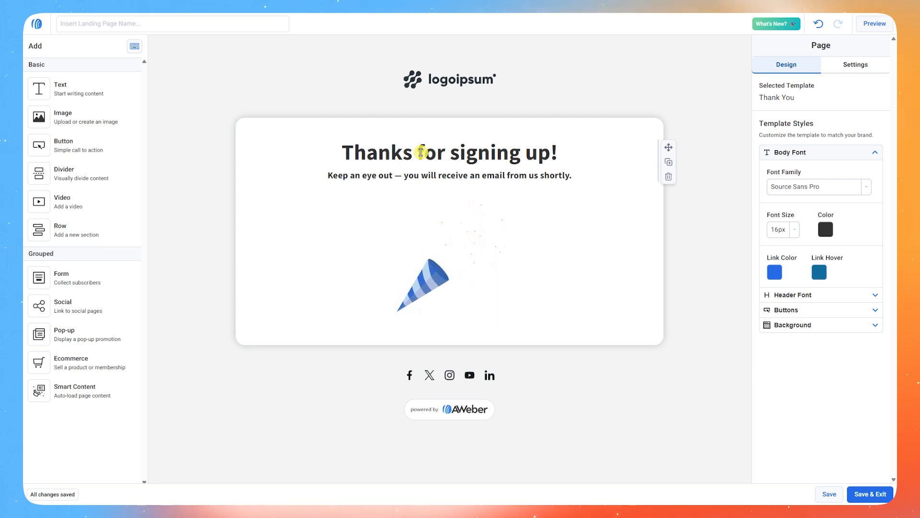
Change the page heading to "Thanks for scheduling a vist with us!"
{"action": "left_click", "coordinate": [421, 152]}
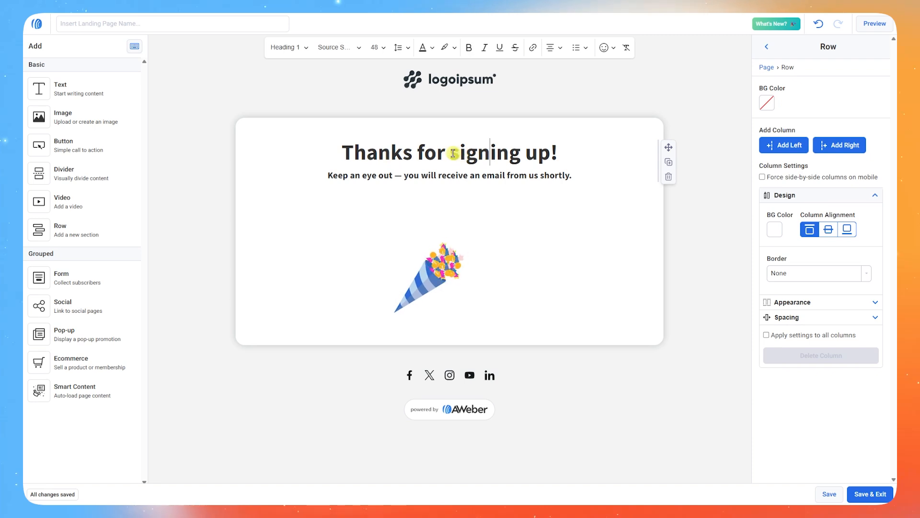
{"action": "left_click_drag", "start_coordinate": [451, 153], "coordinate": [557, 153]}
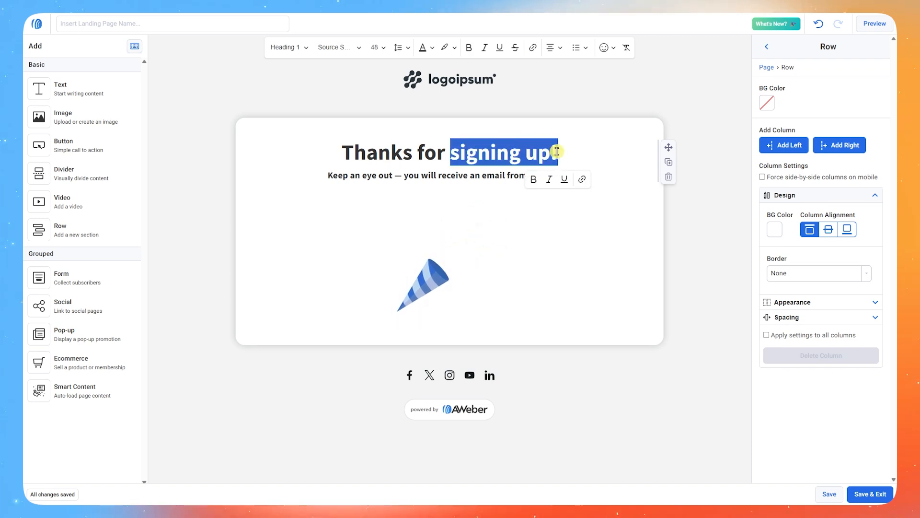
{"action": "type", "text": "sche"}
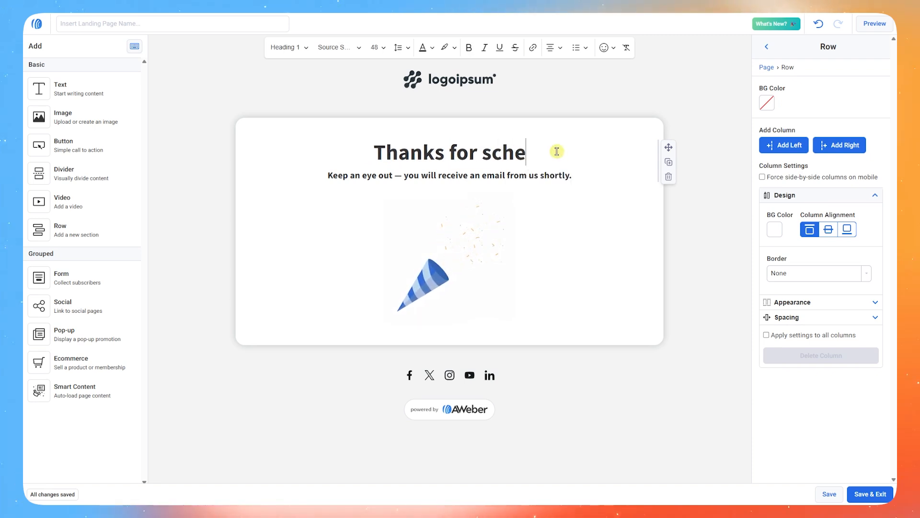
{"action": "type", "text": "duling a visit w"}
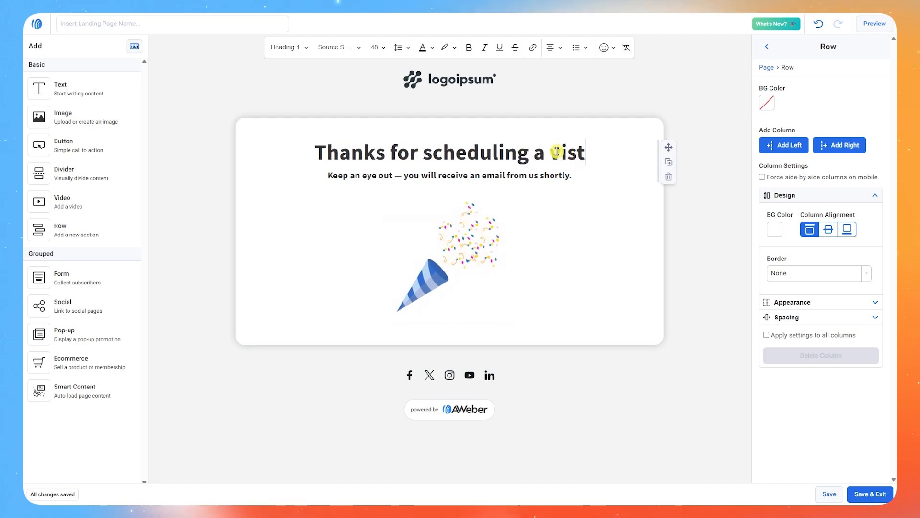
{"action": "type", "text": "ith us!"}
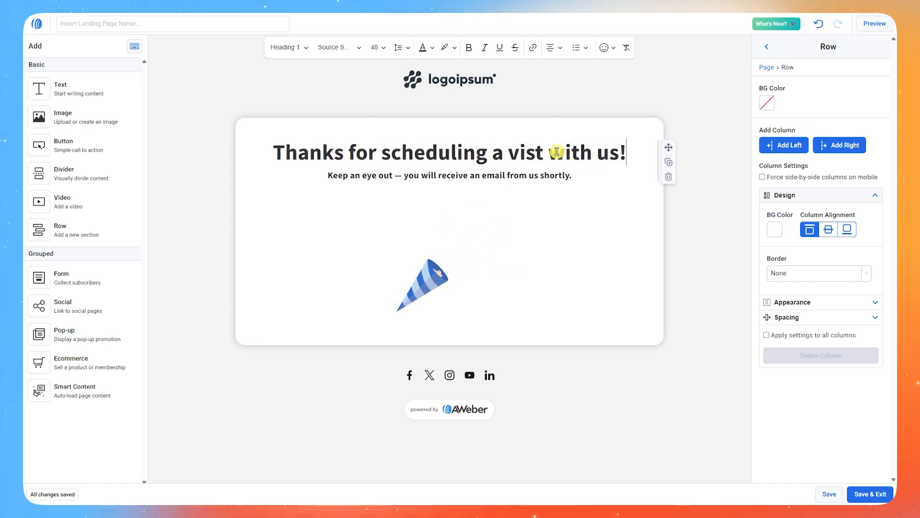
{"action": "left_click_drag", "start_coordinate": [324, 176], "coordinate": [589, 177]}
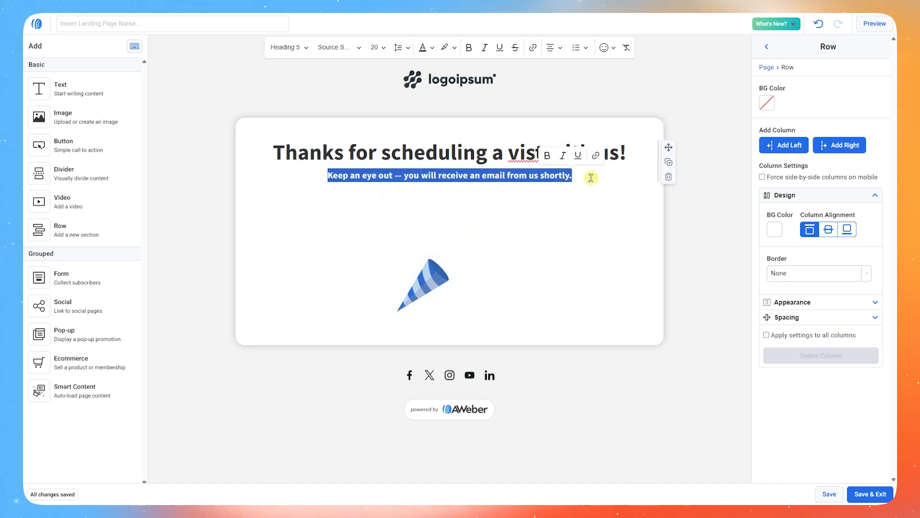
{"action": "left_click", "coordinate": [372, 178]}
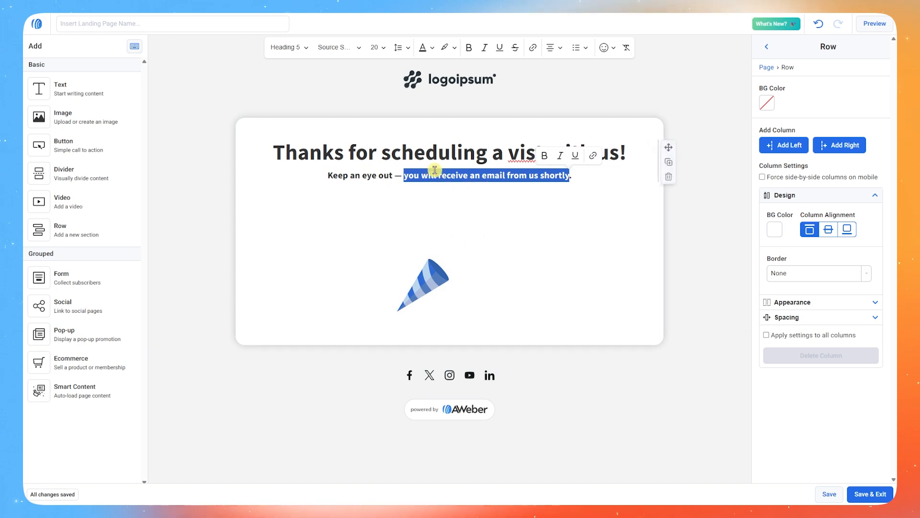
{"action": "left_click", "coordinate": [437, 200]}
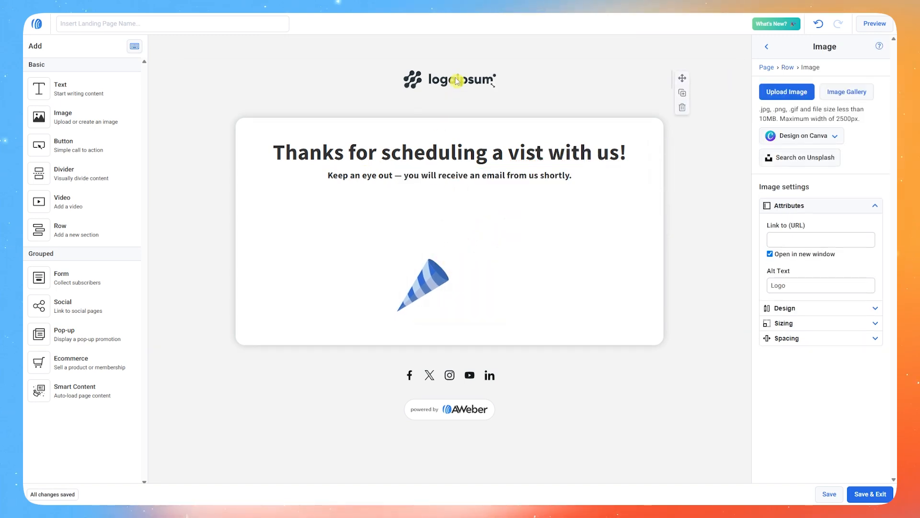
Replace the logo above the heading with the stock gallery photo of the red Home For Sale sign
{"action": "left_click", "coordinate": [625, 95]}
{"action": "left_click", "coordinate": [439, 83]}
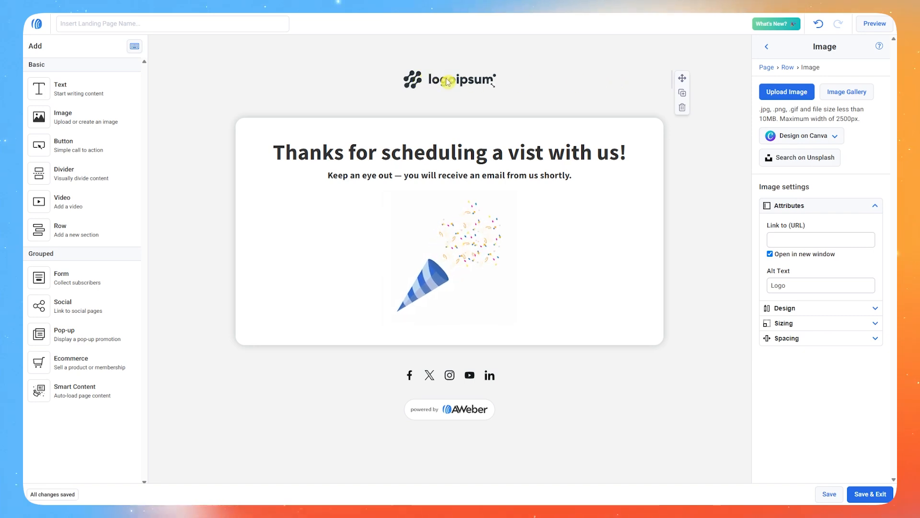
{"action": "left_click", "coordinate": [868, 313]}
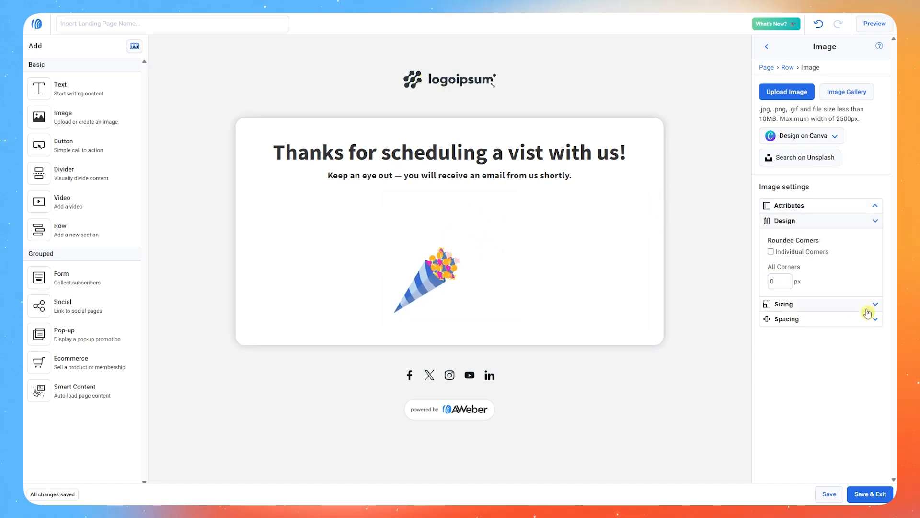
{"action": "left_click", "coordinate": [870, 306]}
{"action": "left_click", "coordinate": [849, 350]}
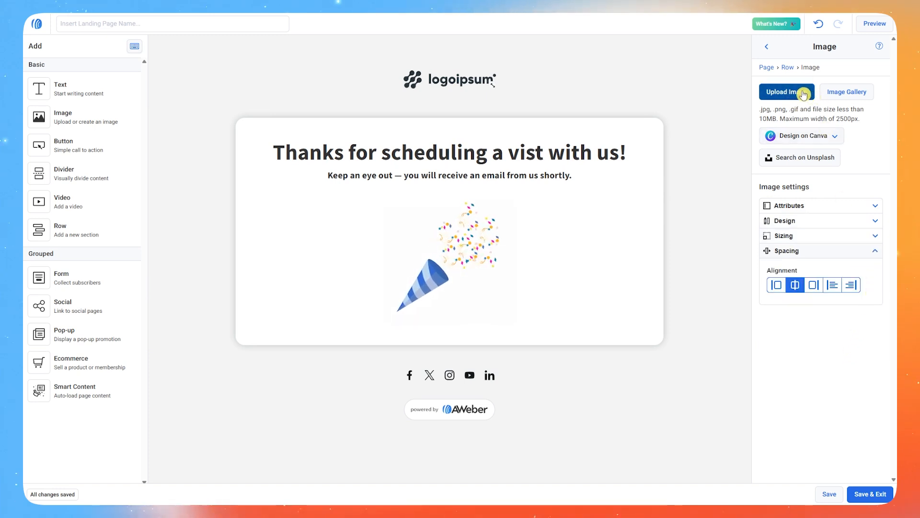
{"action": "left_click", "coordinate": [848, 93]}
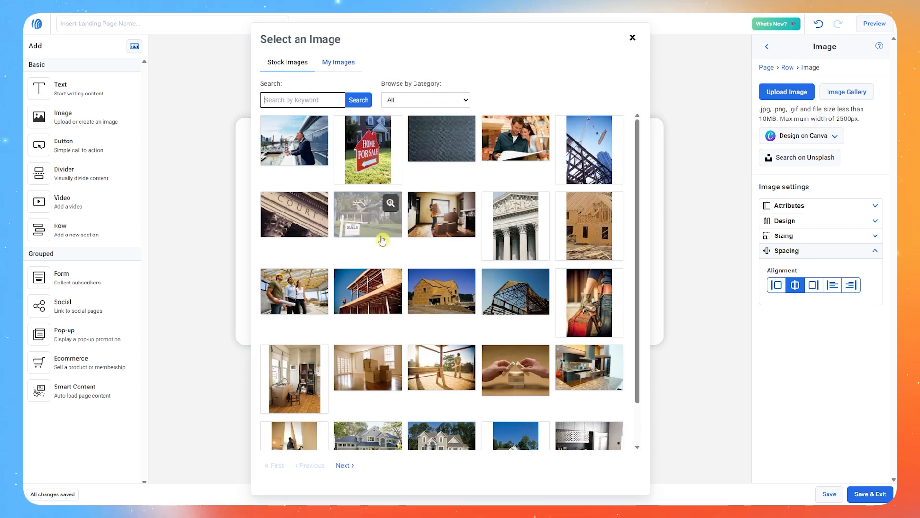
{"action": "left_click", "coordinate": [368, 152]}
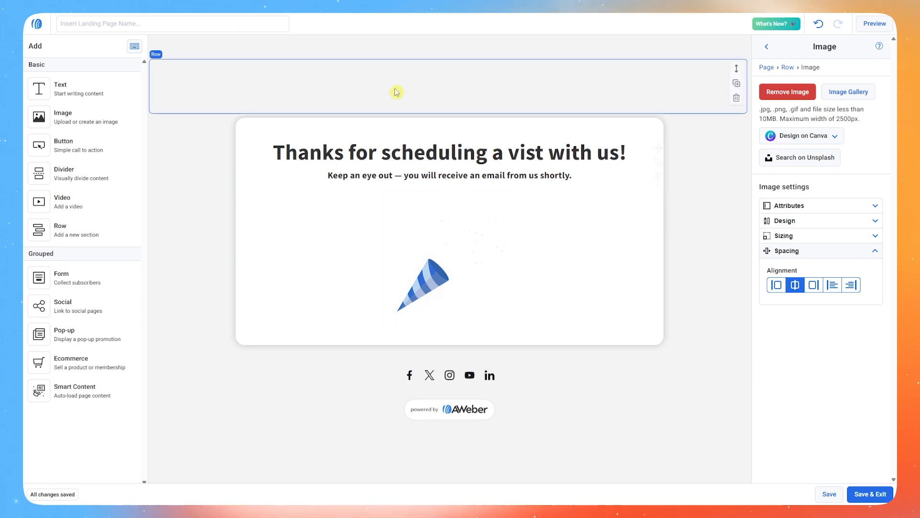
Review the page layout from the new header photo down to the thank-you card and social icons
{"action": "scroll", "coordinate": [444, 167], "scroll_direction": "down", "scroll_amount": 4}
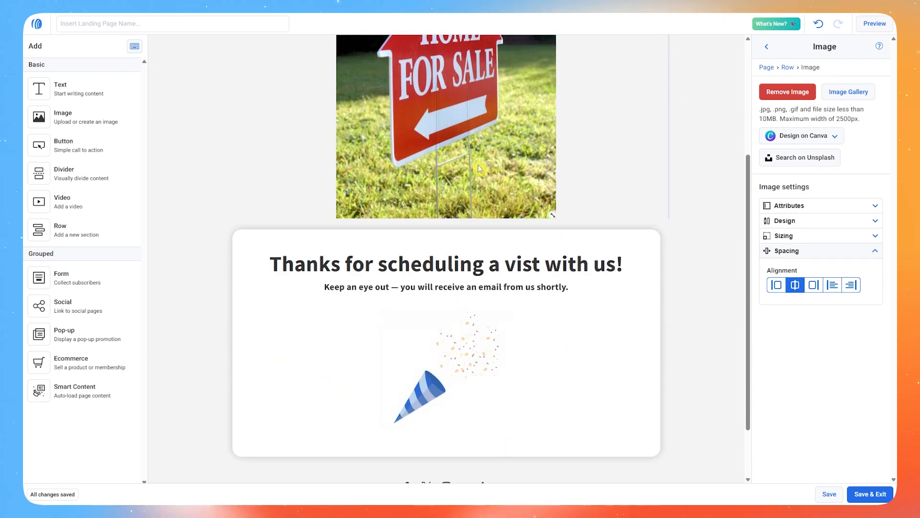
{"action": "scroll", "coordinate": [485, 186], "scroll_direction": "up", "scroll_amount": 4}
{"action": "scroll", "coordinate": [522, 165], "scroll_direction": "down", "scroll_amount": 4}
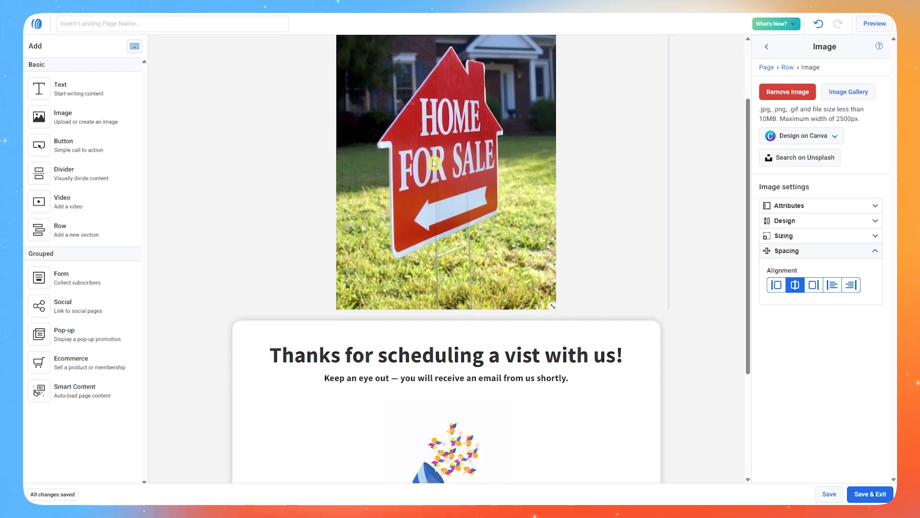
{"action": "scroll", "coordinate": [479, 153], "scroll_direction": "down", "scroll_amount": 1}
{"action": "scroll", "coordinate": [526, 145], "scroll_direction": "up", "scroll_amount": 5}
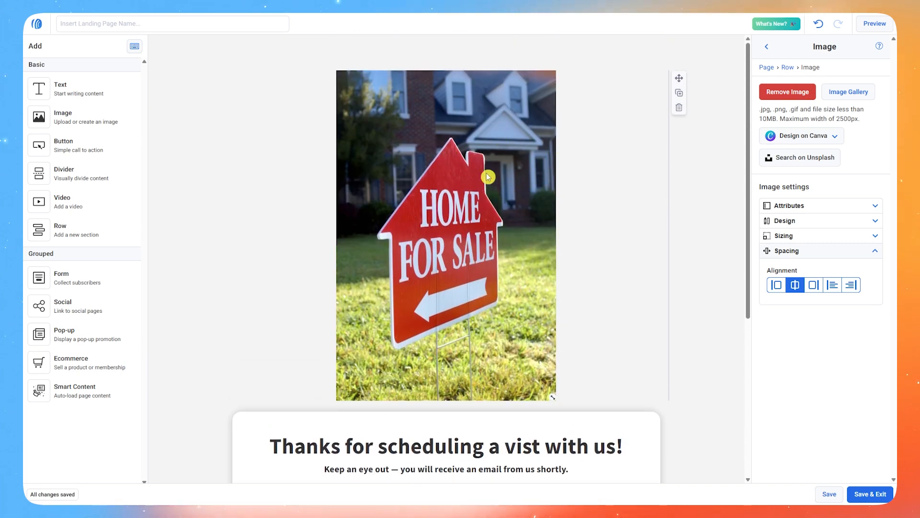
{"action": "scroll", "coordinate": [518, 197], "scroll_direction": "down", "scroll_amount": 5}
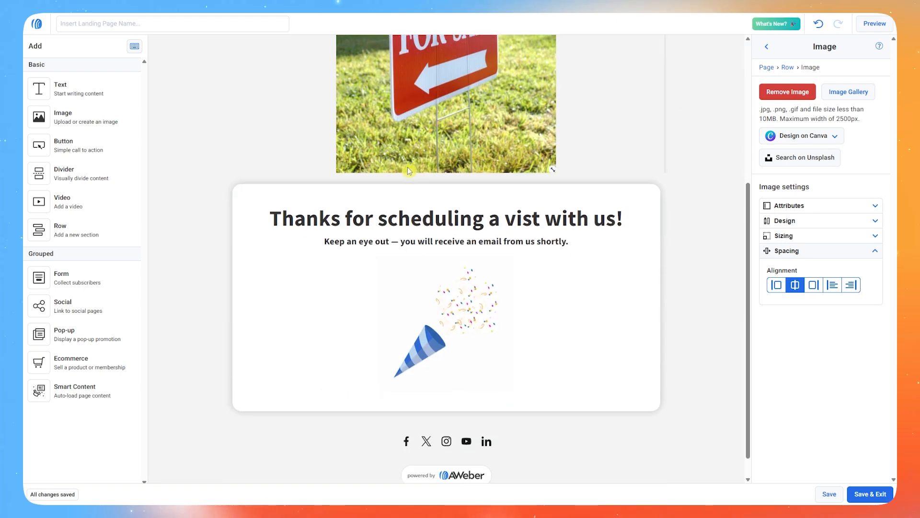
{"action": "scroll", "coordinate": [296, 232], "scroll_direction": "up", "scroll_amount": 1}
{"action": "left_click", "coordinate": [282, 235]}
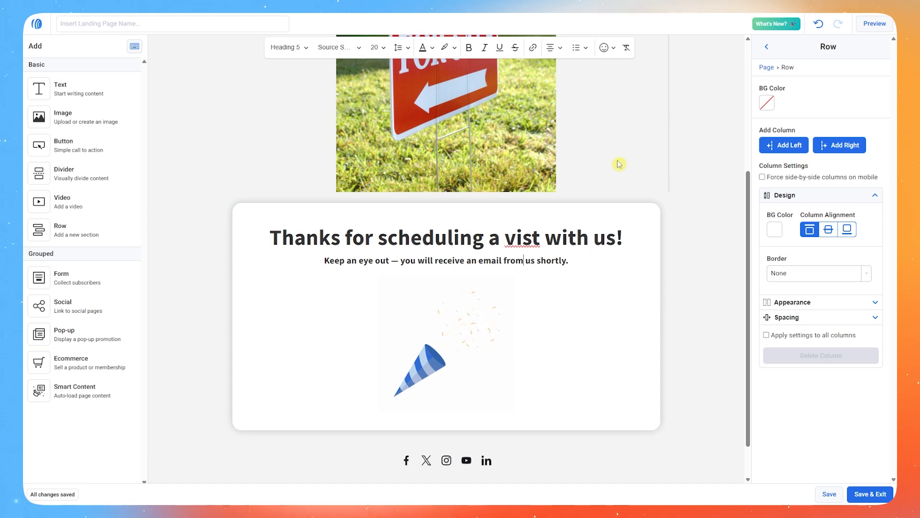
{"action": "scroll", "coordinate": [604, 119], "scroll_direction": "up", "scroll_amount": 5}
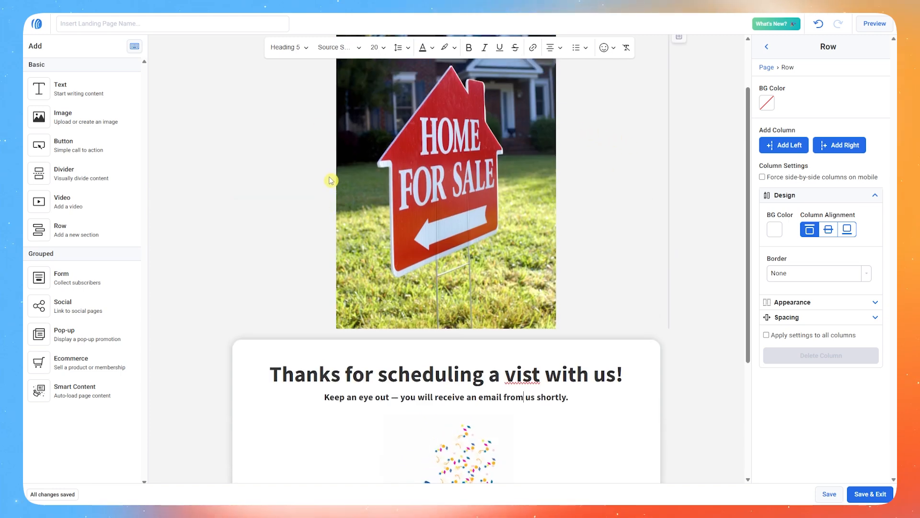
Name the landing page "Sample landing page"
{"action": "left_click", "coordinate": [148, 28]}
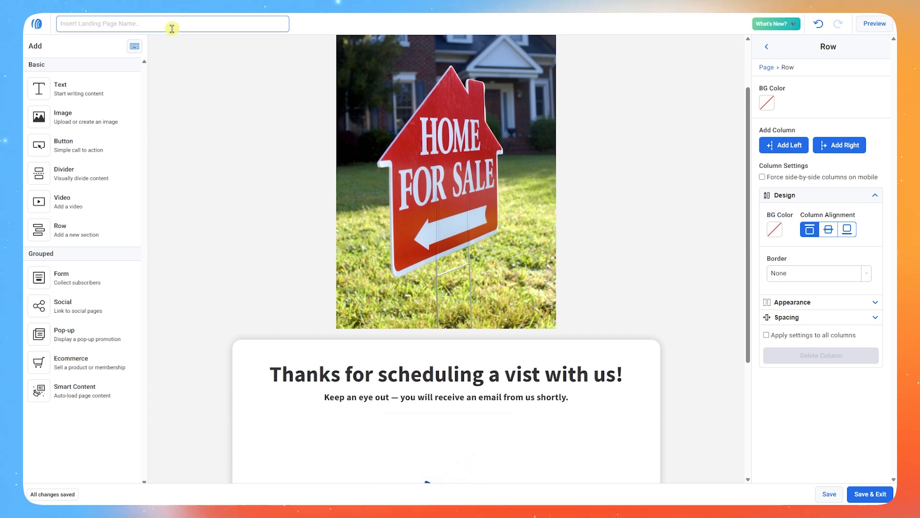
{"action": "type", "text": "Sample landing page"}
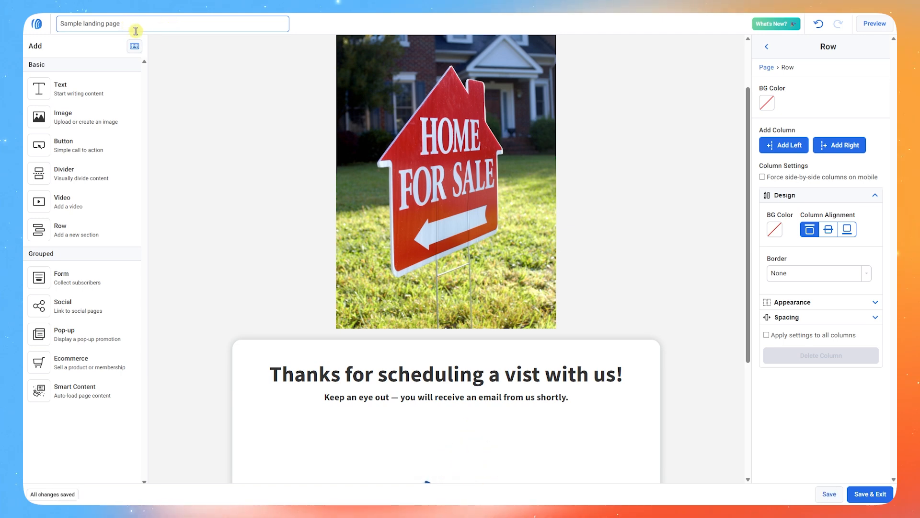
{"action": "left_click", "coordinate": [253, 114]}
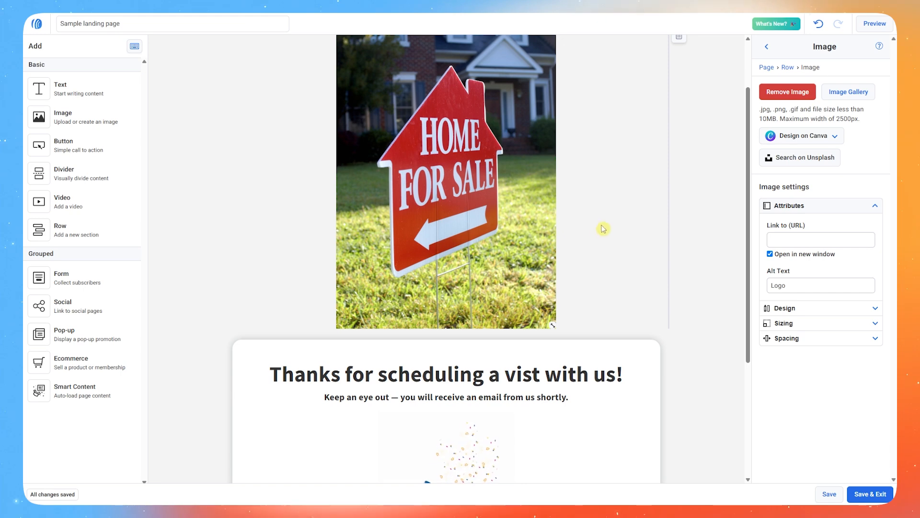
Preview the landing page in desktop and mobile layouts, and return to the editor
{"action": "left_click", "coordinate": [874, 23]}
{"action": "scroll", "coordinate": [596, 180], "scroll_direction": "down", "scroll_amount": 5}
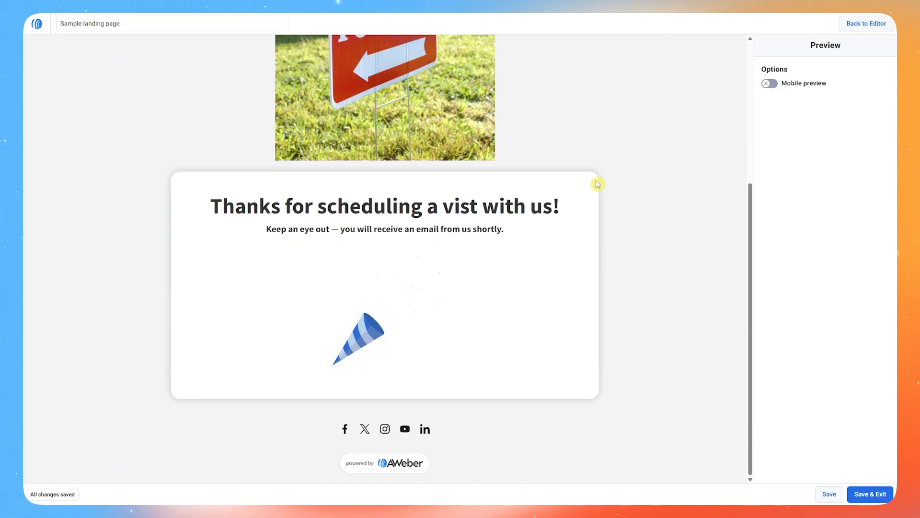
{"action": "scroll", "coordinate": [602, 189], "scroll_direction": "up", "scroll_amount": 5}
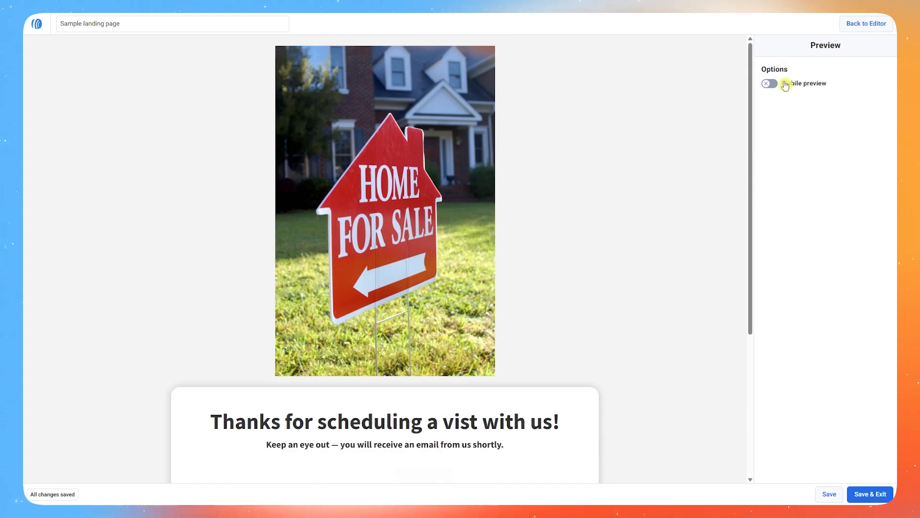
{"action": "left_click", "coordinate": [769, 83]}
{"action": "scroll", "coordinate": [417, 163], "scroll_direction": "down", "scroll_amount": 5}
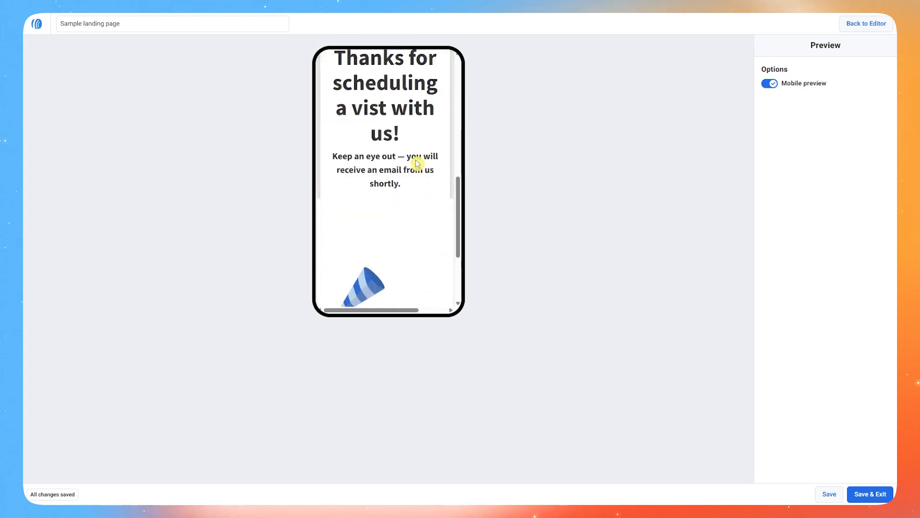
{"action": "scroll", "coordinate": [416, 163], "scroll_direction": "down", "scroll_amount": 5}
{"action": "scroll", "coordinate": [420, 177], "scroll_direction": "up", "scroll_amount": 10}
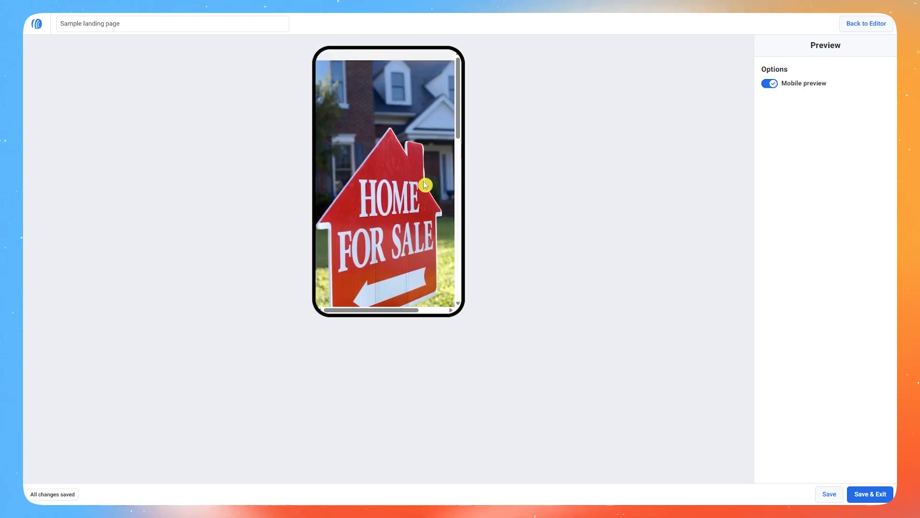
{"action": "left_click", "coordinate": [863, 26]}
Save and exit the editor, and publish the Sample landing page
{"action": "scroll", "coordinate": [611, 285], "scroll_direction": "down", "scroll_amount": 2}
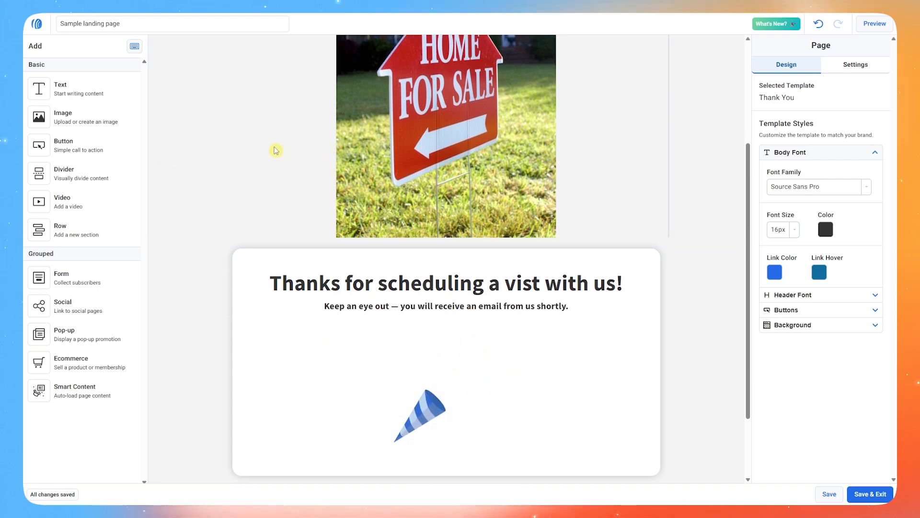
{"action": "left_click", "coordinate": [868, 495]}
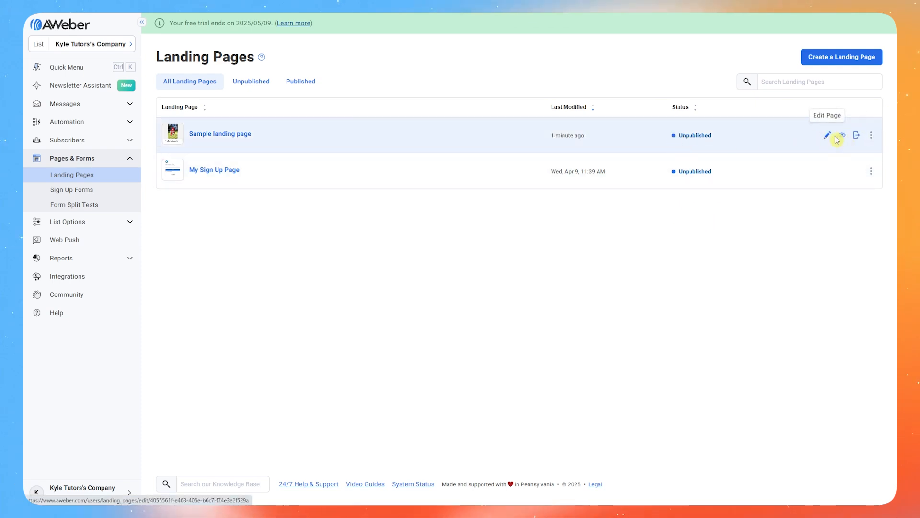
{"action": "left_click", "coordinate": [859, 139]}
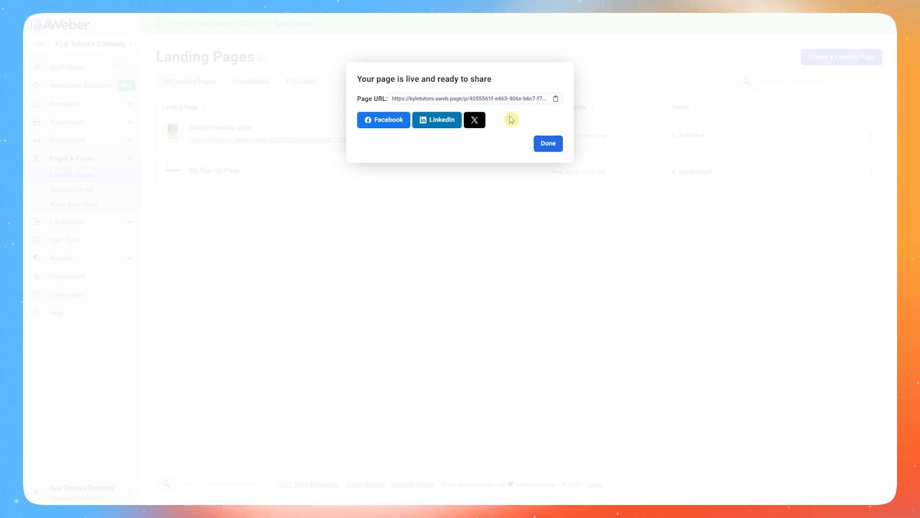
{"action": "left_click", "coordinate": [547, 143]}
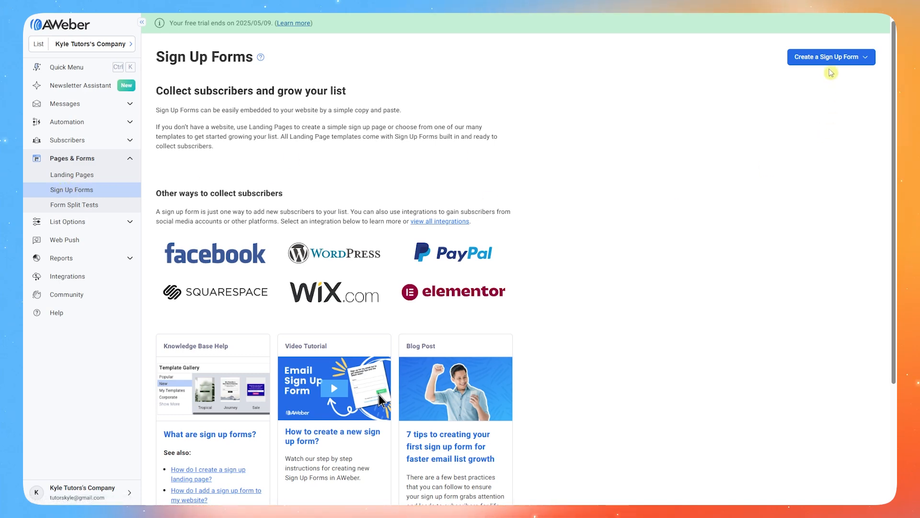
Start a sign up form on a landing page and browse the available templates
{"action": "left_click", "coordinate": [810, 58]}
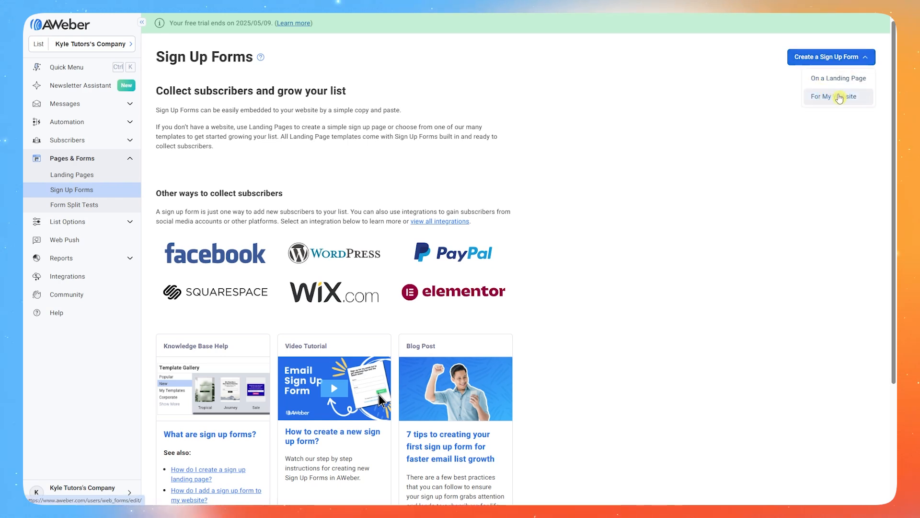
{"action": "left_click", "coordinate": [832, 79]}
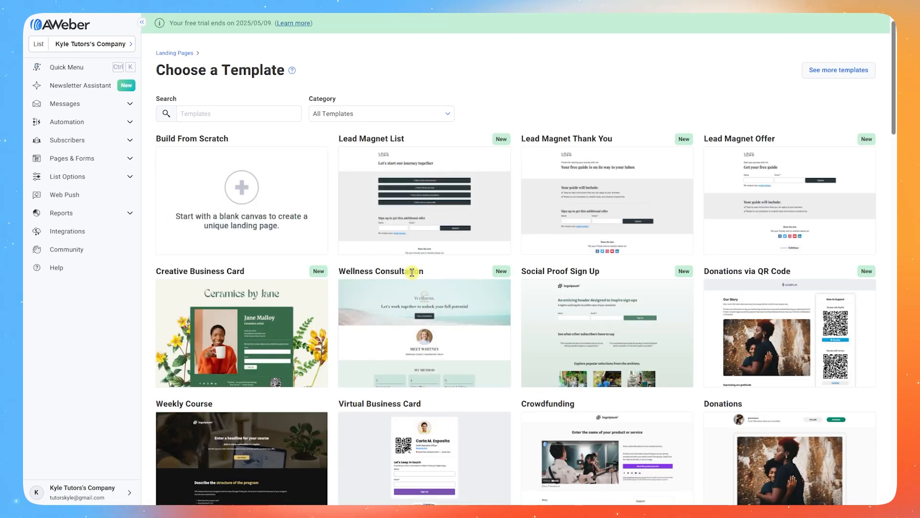
{"action": "mouse_move", "coordinate": [263, 238]}
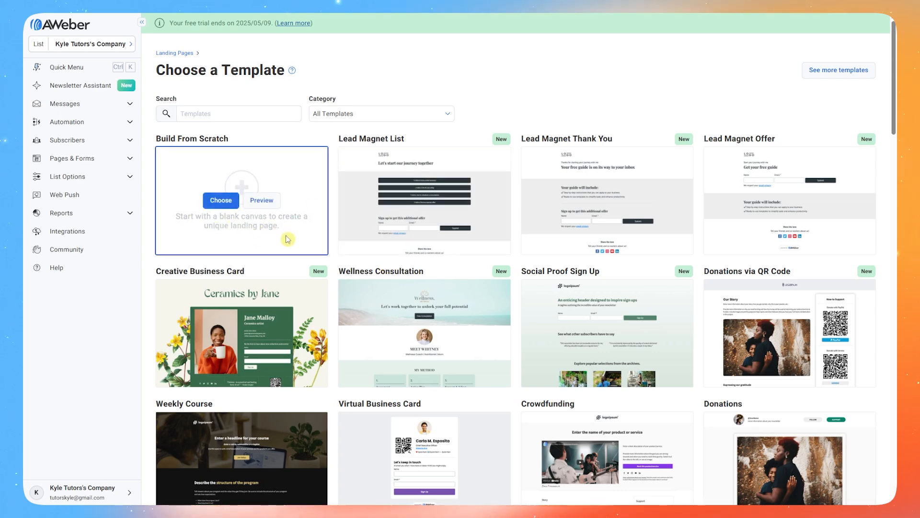
{"action": "scroll", "coordinate": [354, 254], "scroll_direction": "down", "scroll_amount": 3}
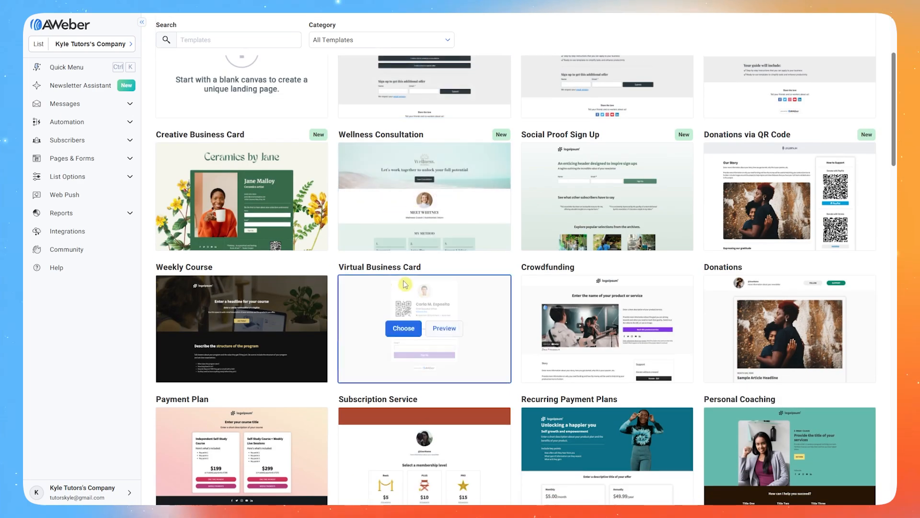
{"action": "scroll", "coordinate": [405, 283], "scroll_direction": "up", "scroll_amount": 3}
{"action": "mouse_move", "coordinate": [367, 248]}
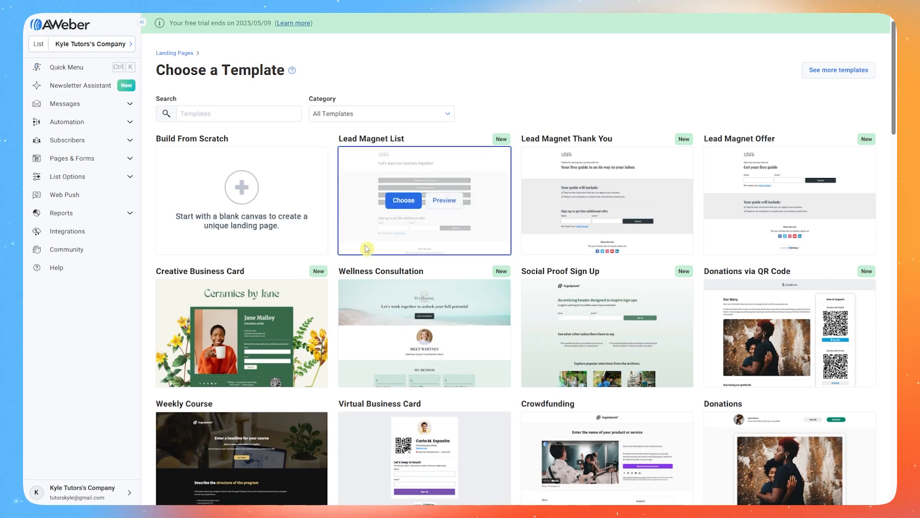
Return to the sign up forms and start a new form for the website
{"action": "left_click", "coordinate": [89, 162]}
{"action": "left_click", "coordinate": [83, 190]}
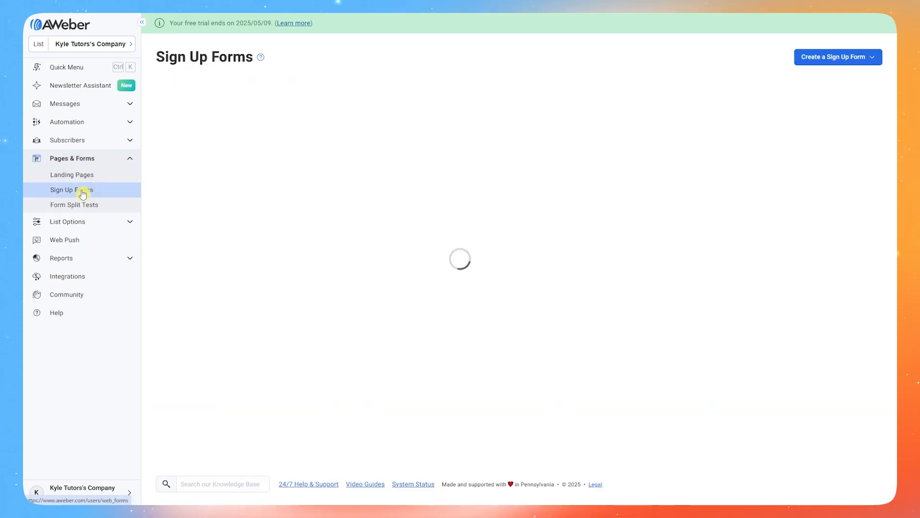
{"action": "left_click", "coordinate": [853, 57]}
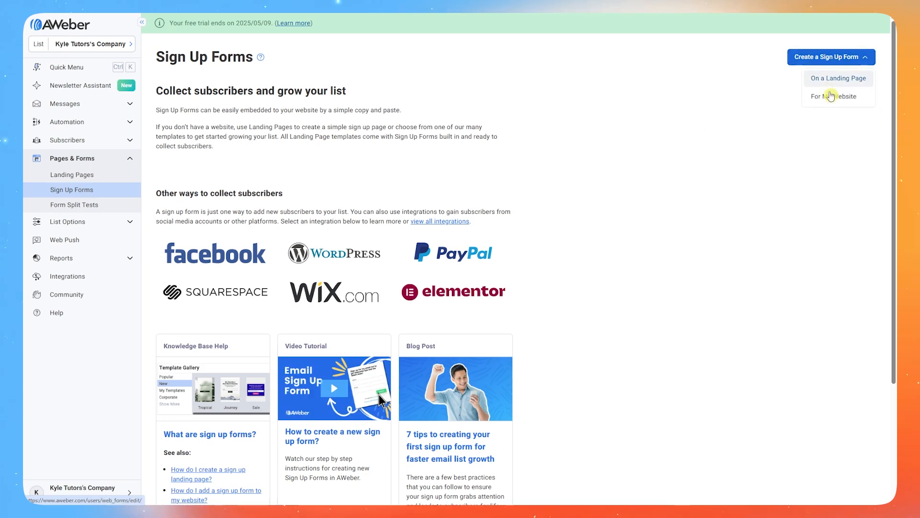
{"action": "left_click", "coordinate": [837, 97]}
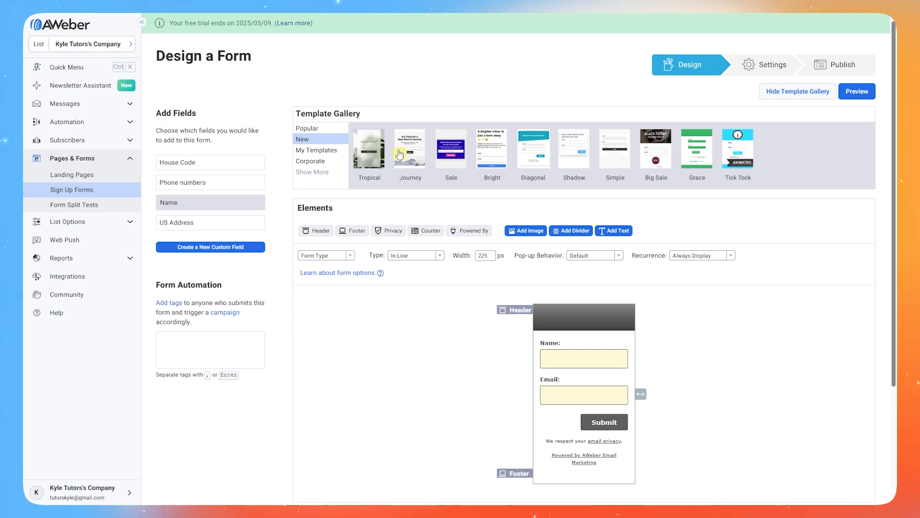
Load the Big Sale template in its Red colour variant into the sign up form
{"action": "scroll", "coordinate": [632, 258], "scroll_direction": "down", "scroll_amount": 3}
{"action": "scroll", "coordinate": [520, 304], "scroll_direction": "down", "scroll_amount": 1}
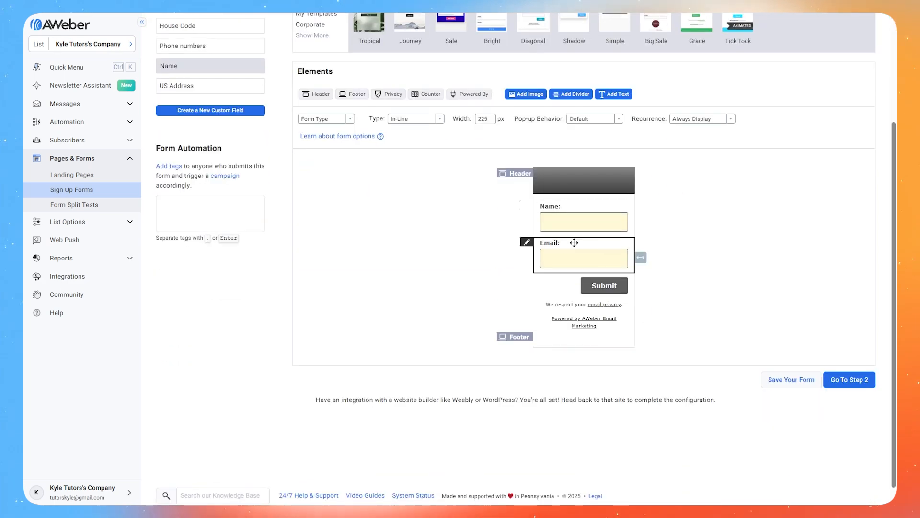
{"action": "scroll", "coordinate": [581, 260], "scroll_direction": "up", "scroll_amount": 1}
{"action": "scroll", "coordinate": [580, 260], "scroll_direction": "up", "scroll_amount": 3}
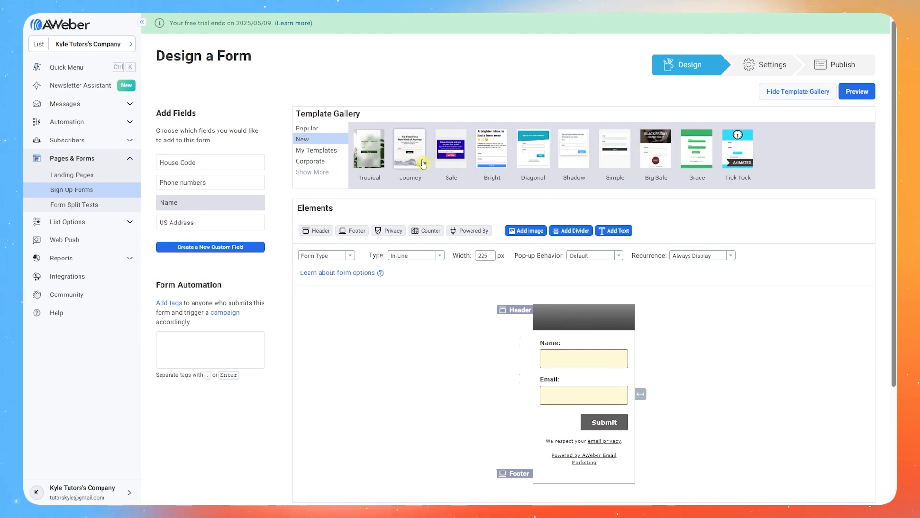
{"action": "left_click", "coordinate": [659, 151]}
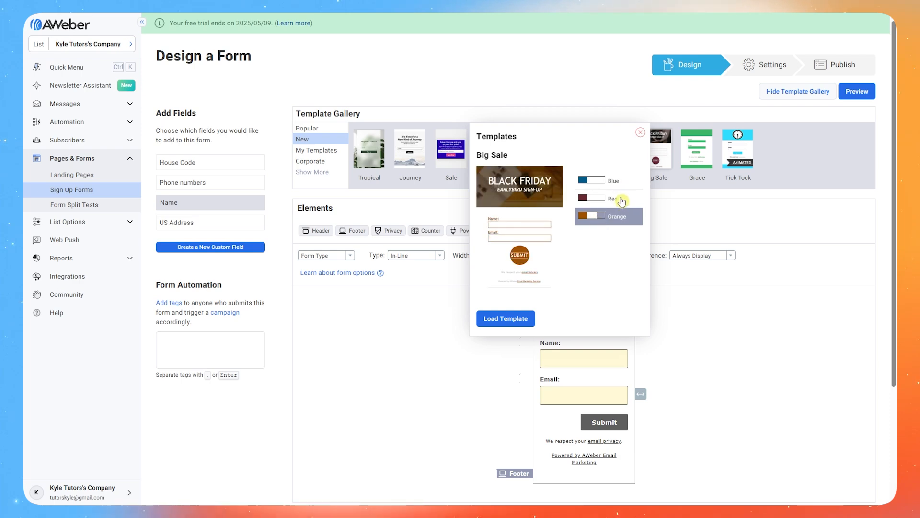
{"action": "left_click", "coordinate": [621, 200]}
{"action": "left_click", "coordinate": [523, 320]}
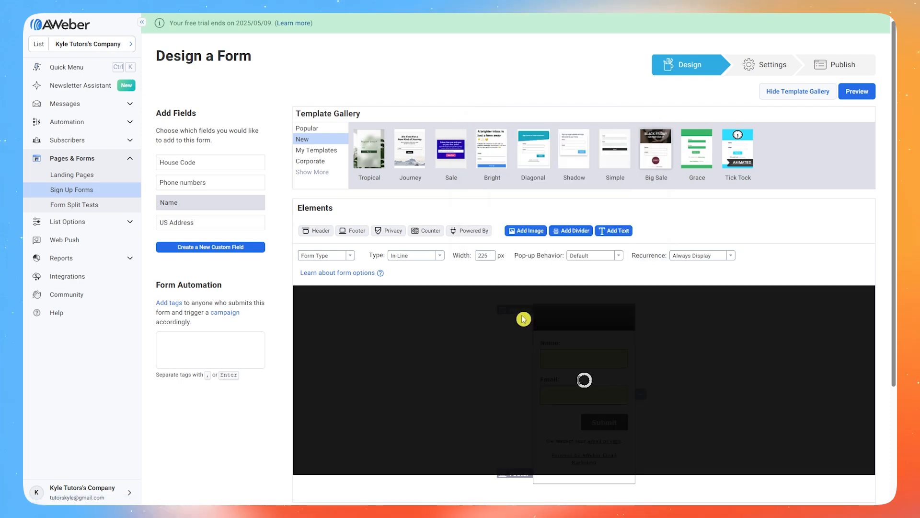
{"action": "scroll", "coordinate": [519, 323], "scroll_direction": "down", "scroll_amount": 3}
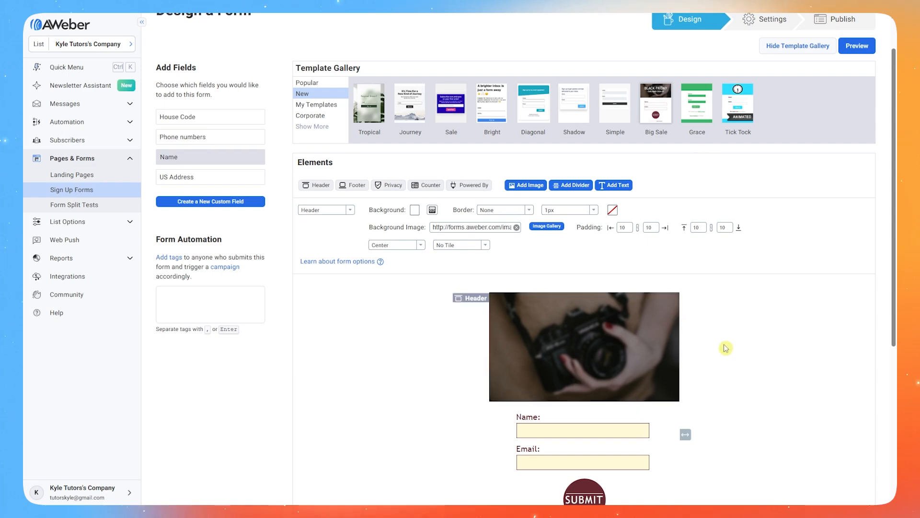
Examine the sign up form's header, fields and footer, along with the elements available for the form
{"action": "scroll", "coordinate": [659, 383], "scroll_direction": "down", "scroll_amount": 4}
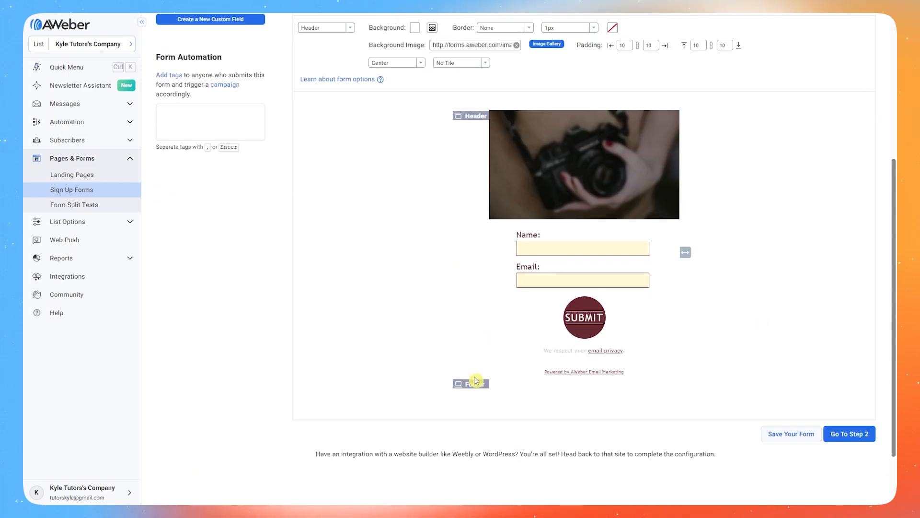
{"action": "scroll", "coordinate": [500, 268], "scroll_direction": "up", "scroll_amount": 3}
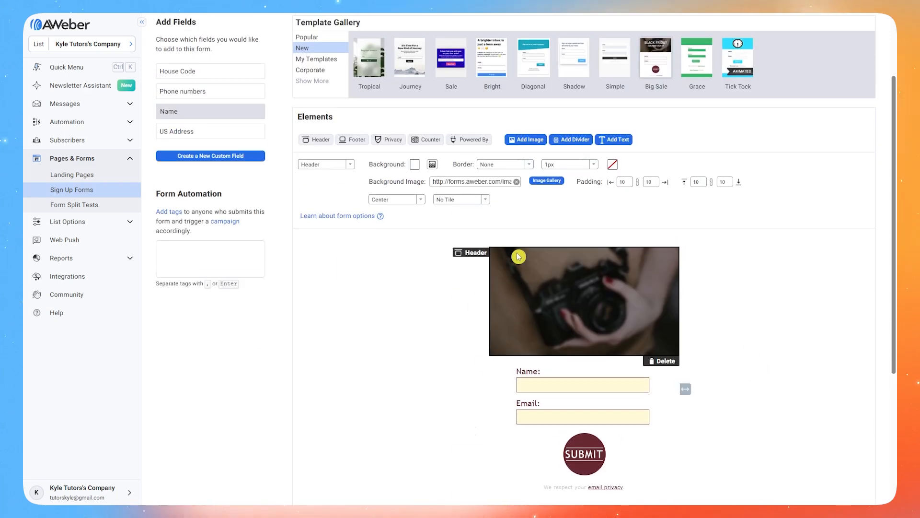
{"action": "scroll", "coordinate": [494, 250], "scroll_direction": "down", "scroll_amount": 4}
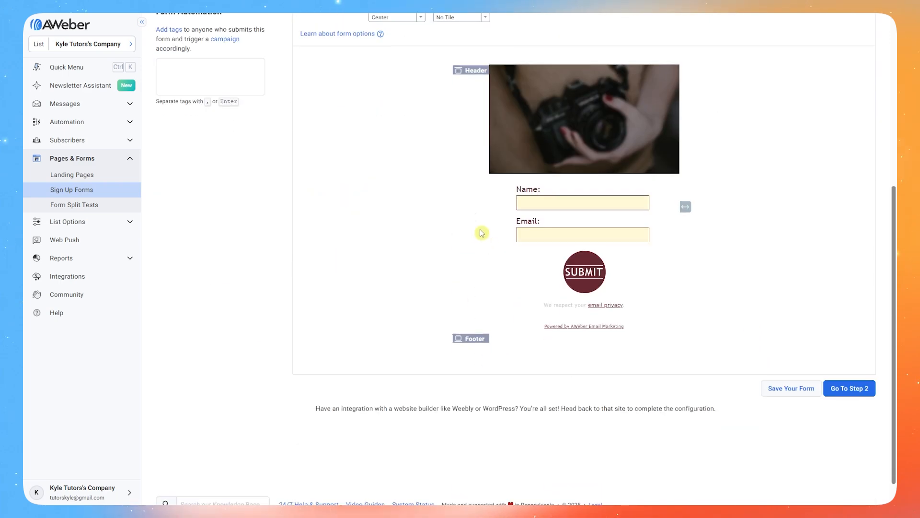
{"action": "left_click", "coordinate": [507, 348]}
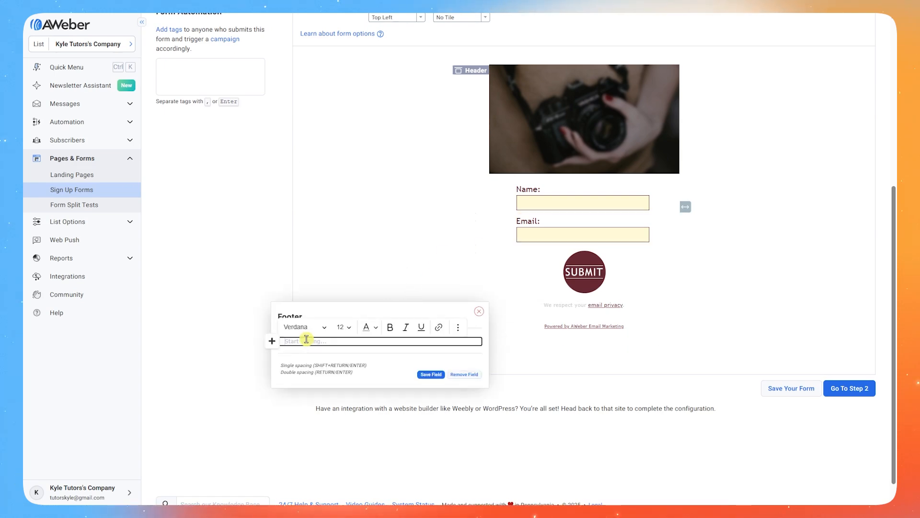
{"action": "left_click", "coordinate": [412, 236]}
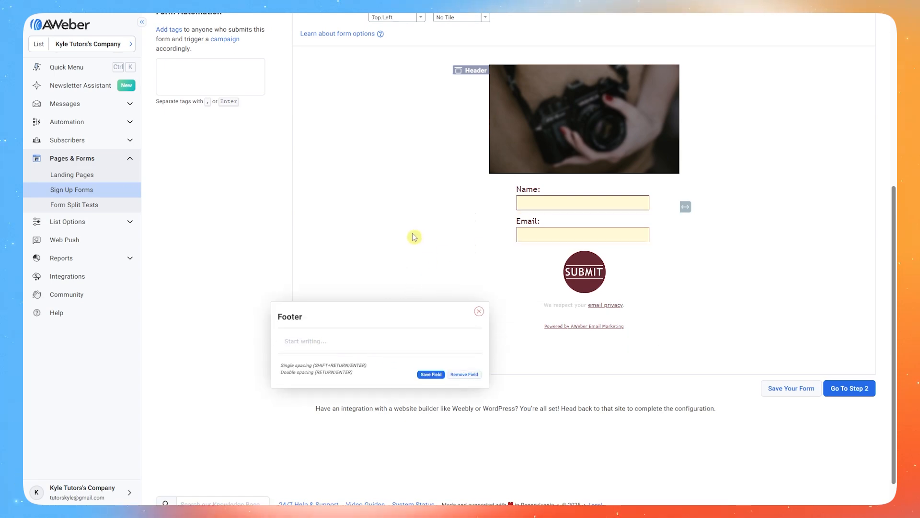
{"action": "scroll", "coordinate": [414, 240], "scroll_direction": "up", "scroll_amount": 6}
{"action": "scroll", "coordinate": [471, 308], "scroll_direction": "down", "scroll_amount": 1}
{"action": "scroll", "coordinate": [472, 308], "scroll_direction": "down", "scroll_amount": 1}
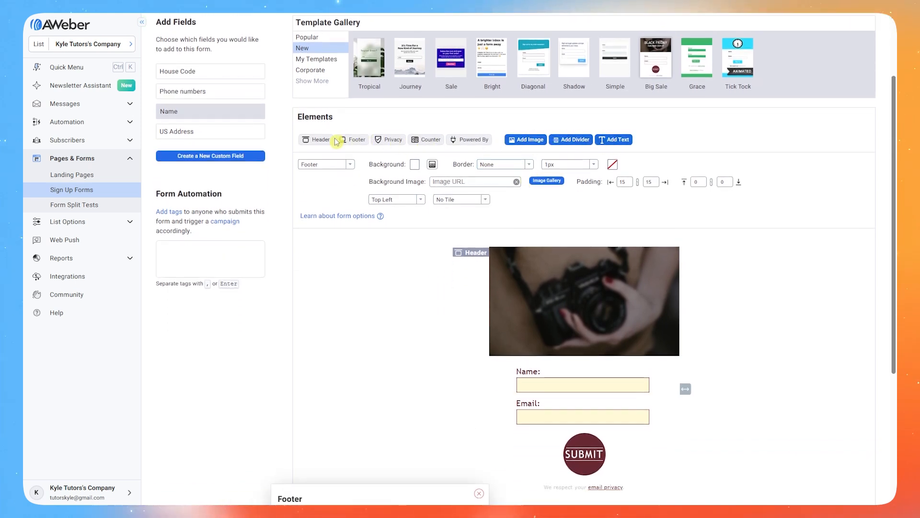
{"action": "scroll", "coordinate": [532, 222], "scroll_direction": "up", "scroll_amount": 1}
{"action": "scroll", "coordinate": [585, 306], "scroll_direction": "down", "scroll_amount": 2}
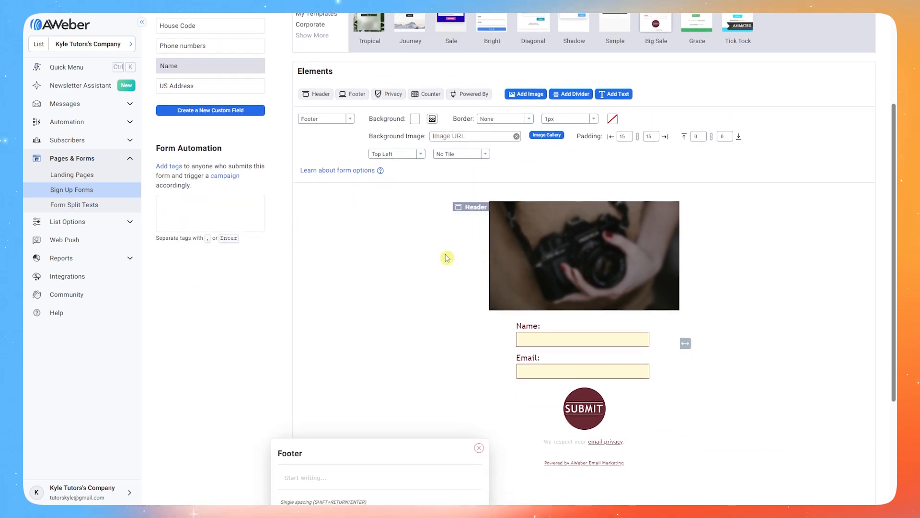
Remove the camera photo header from the form and add a new image element
{"action": "left_click", "coordinate": [585, 216]}
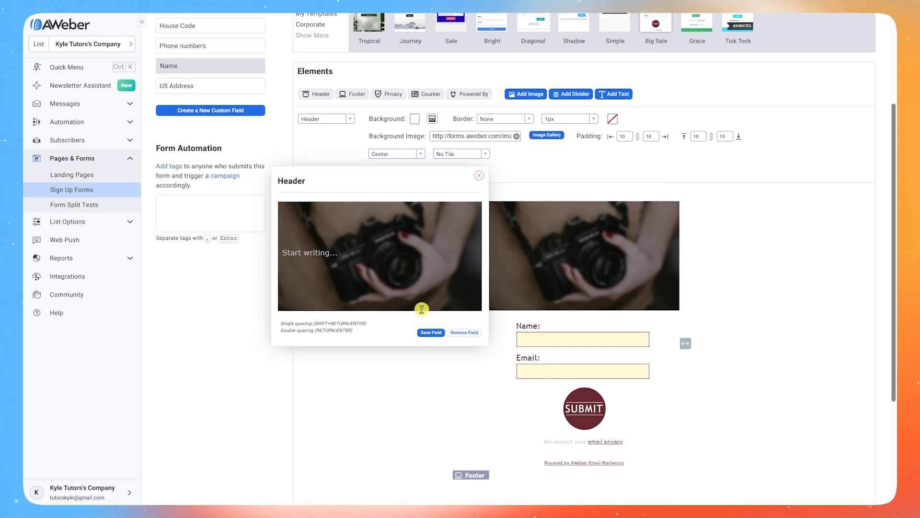
{"action": "left_click", "coordinate": [469, 337]}
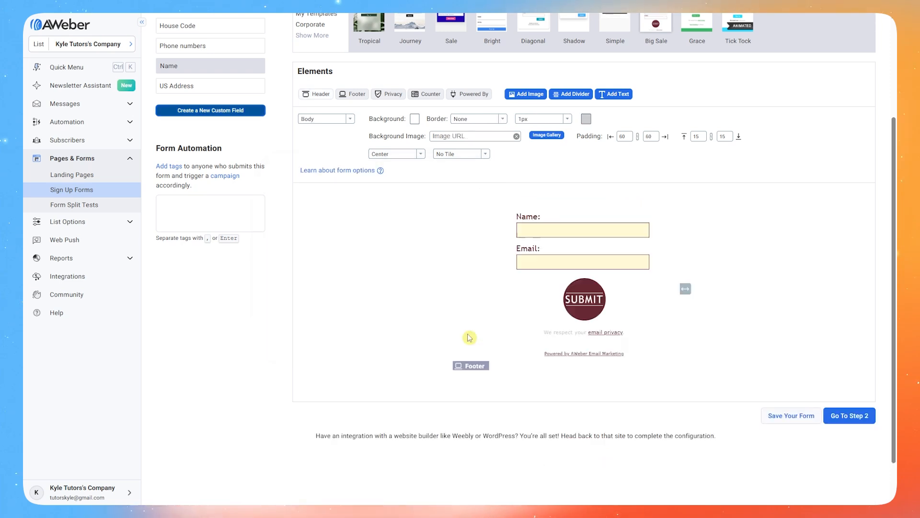
{"action": "left_click", "coordinate": [531, 95]}
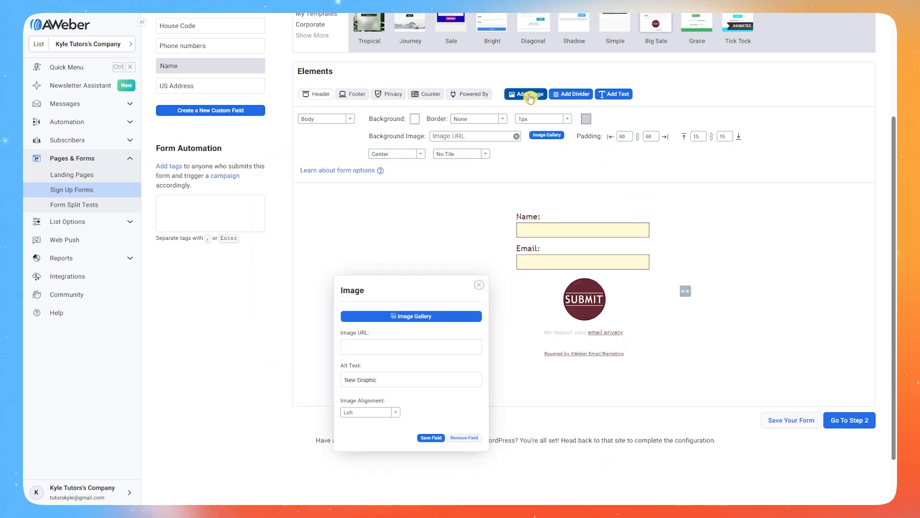
Upload the house photo luxury-modern-craftsman.jpg, use it for the image element, and place it above the Name field
{"action": "left_click", "coordinate": [405, 316]}
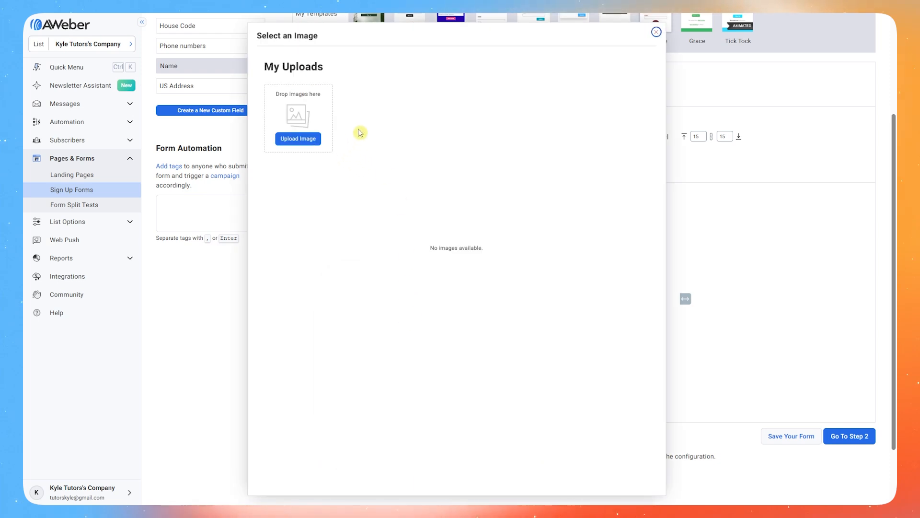
{"action": "left_click", "coordinate": [656, 31]}
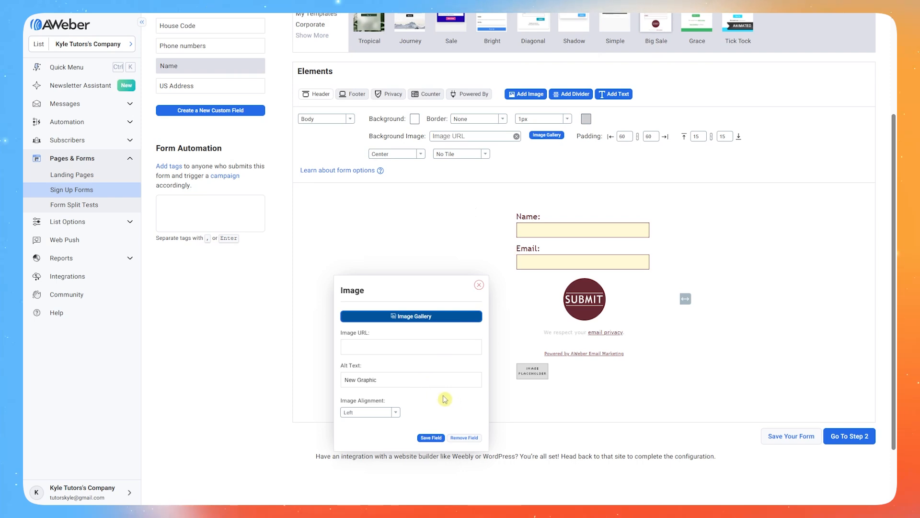
{"action": "left_click", "coordinate": [432, 320]}
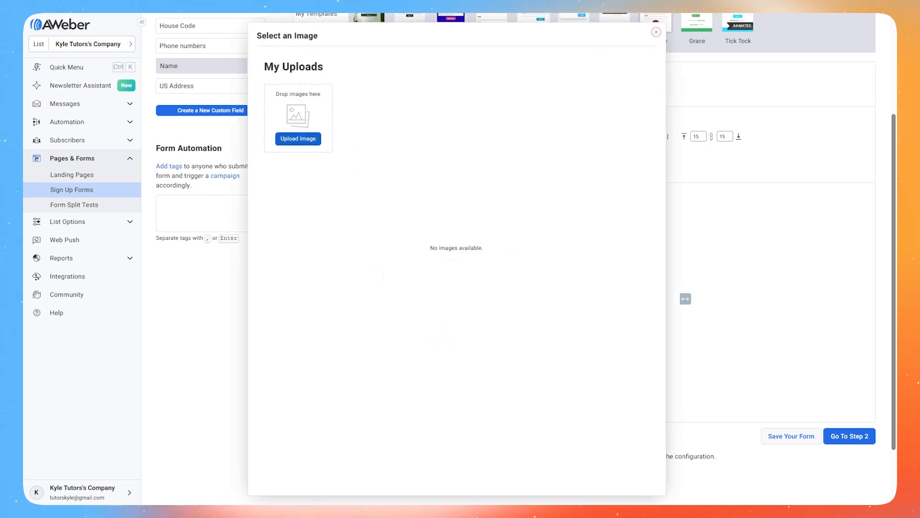
{"action": "left_click", "coordinate": [301, 139]}
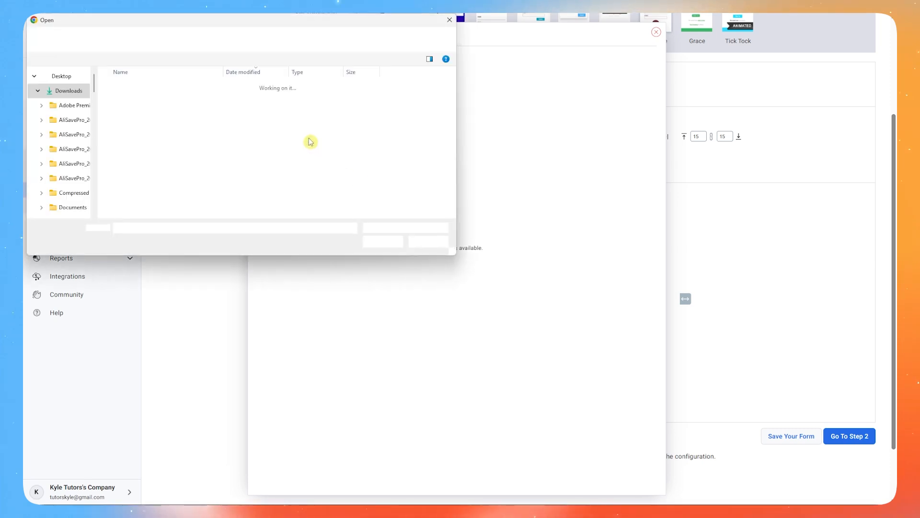
{"action": "left_click", "coordinate": [450, 21]}
{"action": "left_click_drag", "start_coordinate": [366, 15], "coordinate": [304, 124]}
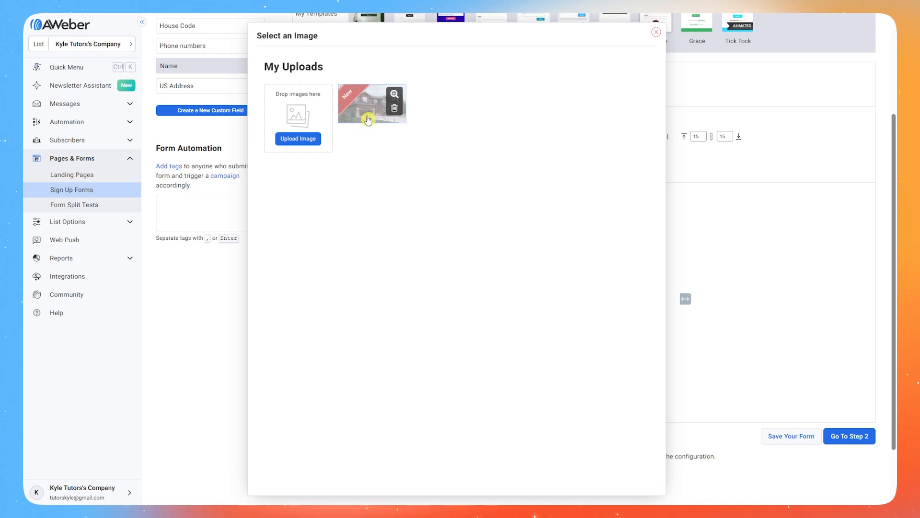
{"action": "left_click", "coordinate": [368, 116]}
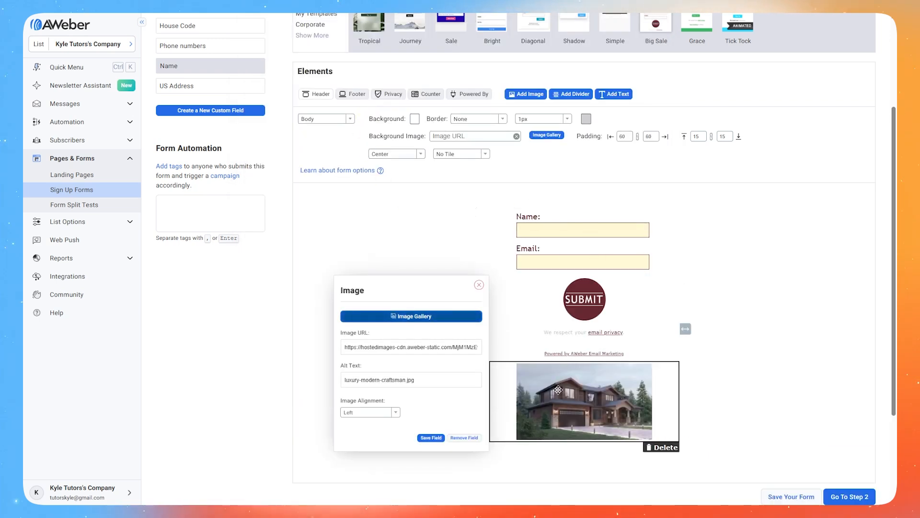
{"action": "left_click_drag", "start_coordinate": [580, 399], "coordinate": [575, 213]}
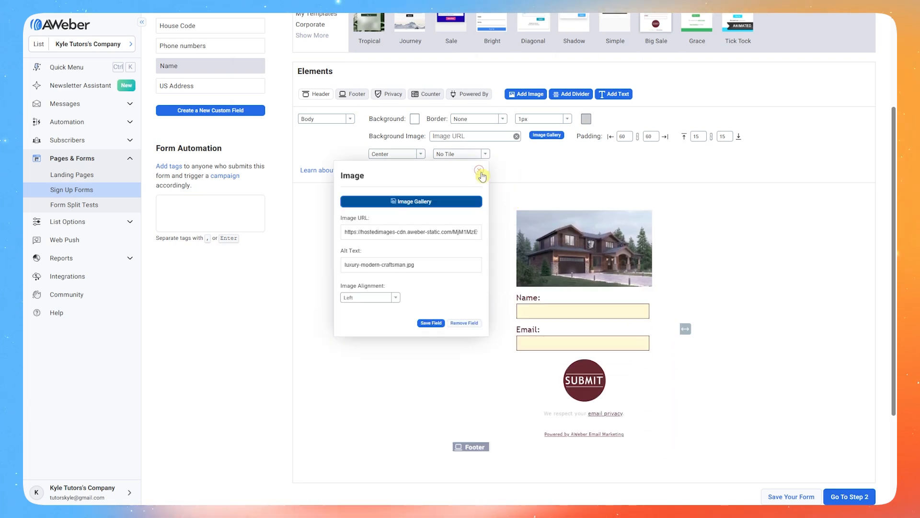
{"action": "left_click", "coordinate": [479, 170]}
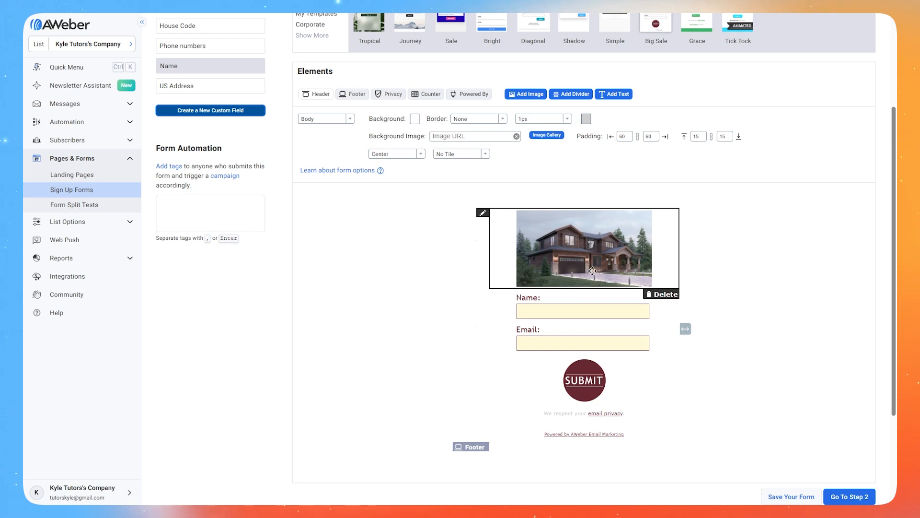
Add a divider below the Powered by AWeber line and save the form
{"action": "left_click", "coordinate": [446, 137]}
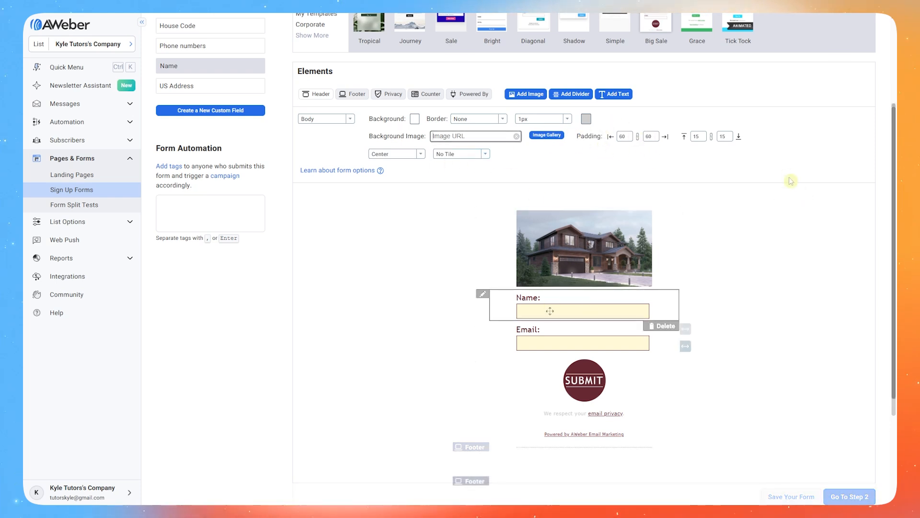
{"action": "scroll", "coordinate": [790, 153], "scroll_direction": "down", "scroll_amount": 3}
{"action": "scroll", "coordinate": [694, 197], "scroll_direction": "up", "scroll_amount": 3}
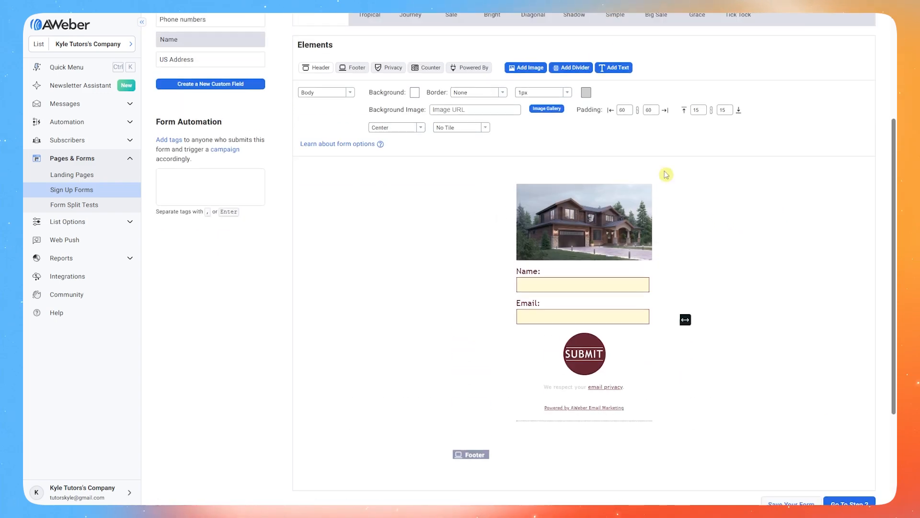
{"action": "scroll", "coordinate": [594, 172], "scroll_direction": "down", "scroll_amount": 3}
{"action": "scroll", "coordinate": [628, 216], "scroll_direction": "up", "scroll_amount": 4}
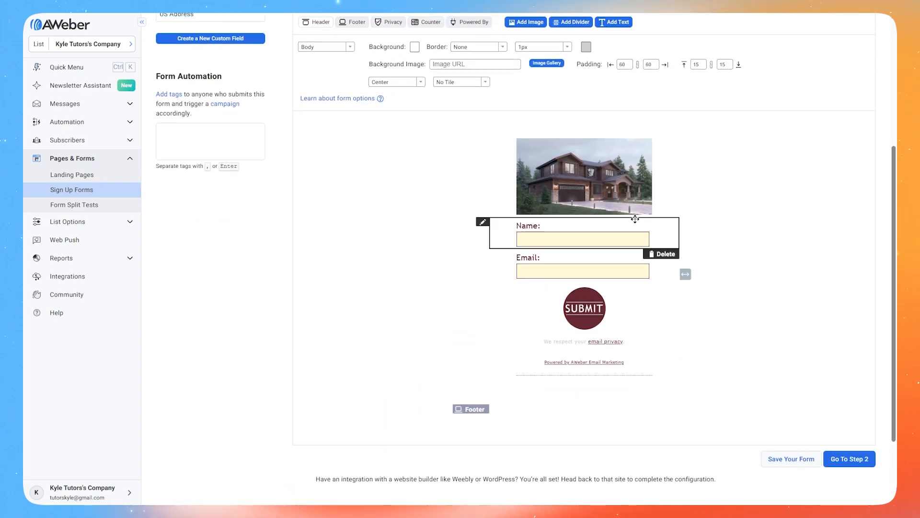
{"action": "scroll", "coordinate": [633, 223], "scroll_direction": "down", "scroll_amount": 5}
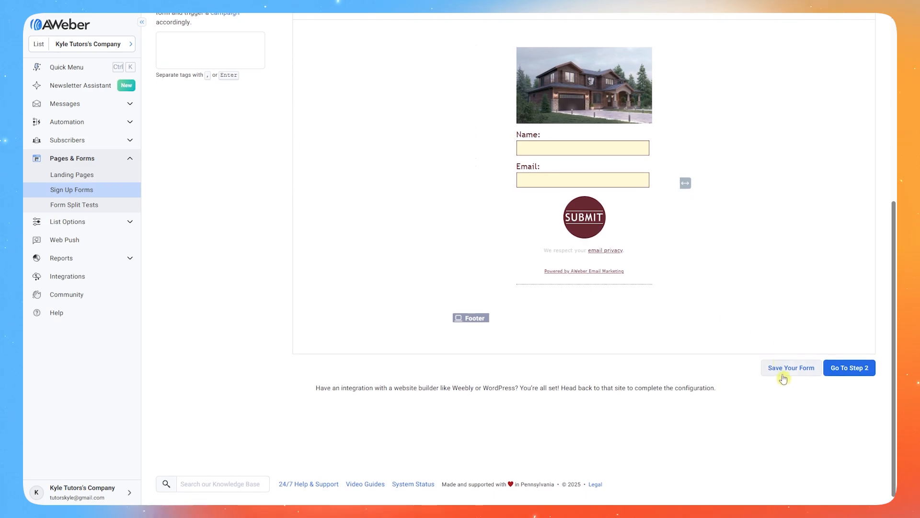
{"action": "left_click", "coordinate": [790, 374]}
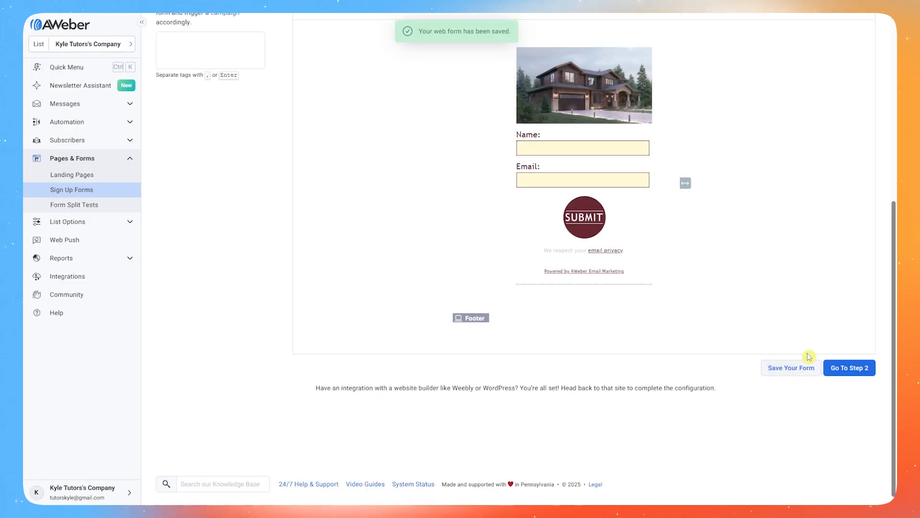
Continue to the form settings, name the form Sample Sign up, and preview the Basic Version thank you page
{"action": "left_click", "coordinate": [836, 370]}
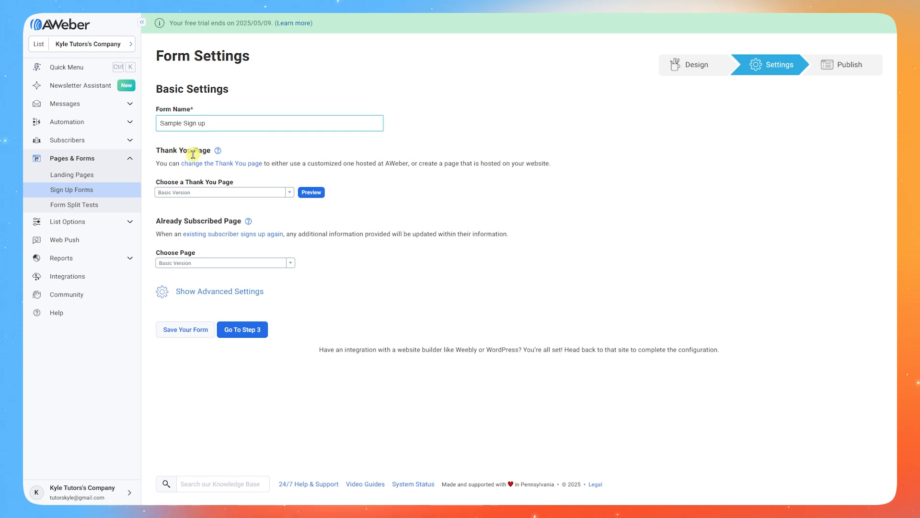
{"action": "left_click", "coordinate": [210, 194]}
{"action": "left_click", "coordinate": [317, 195]}
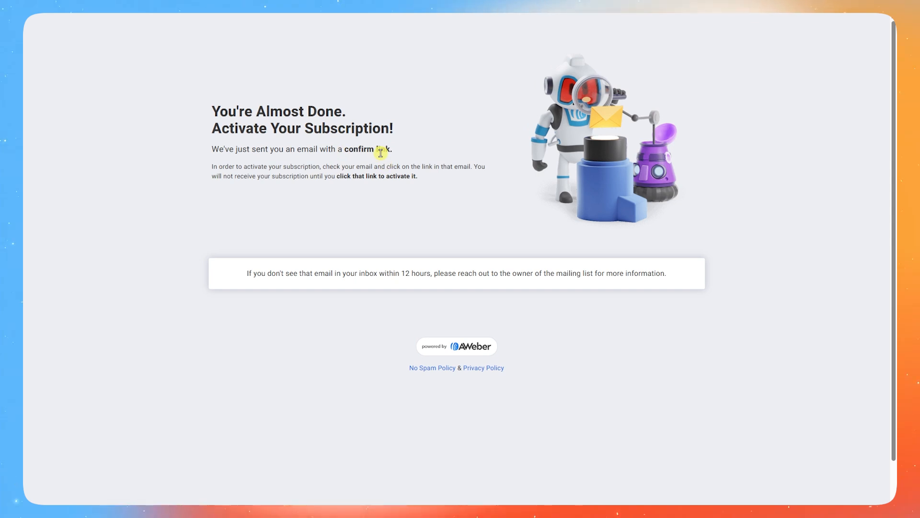
{"action": "key", "text": "ctrl+w"}
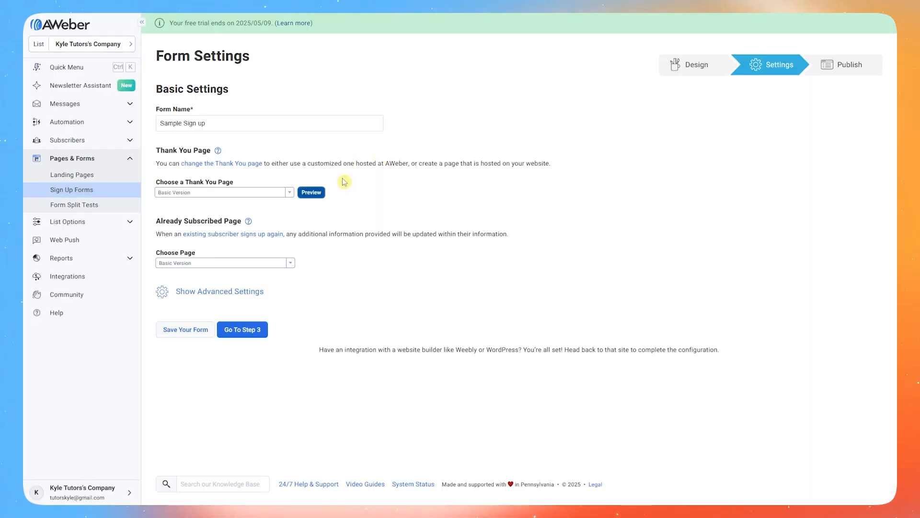
Try to switch the thank you page to Custom Page, and save the form
{"action": "left_click", "coordinate": [253, 192]}
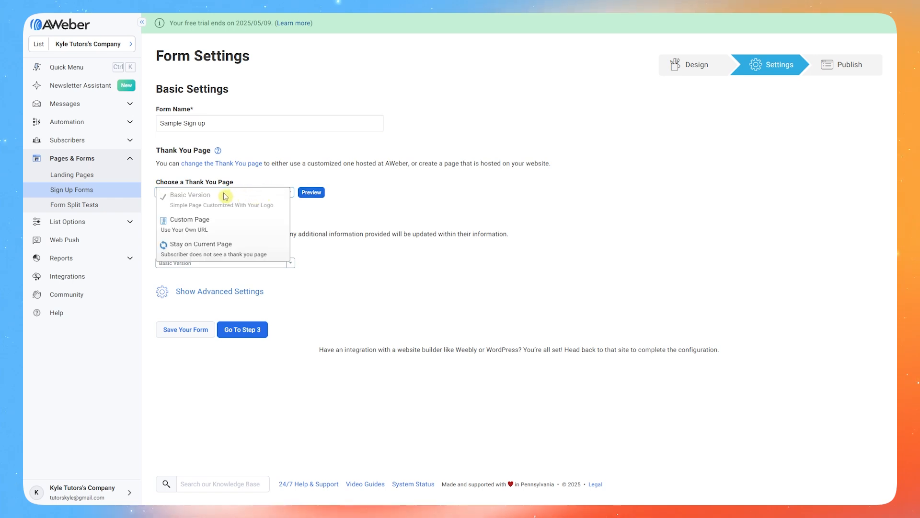
{"action": "left_click", "coordinate": [203, 227]}
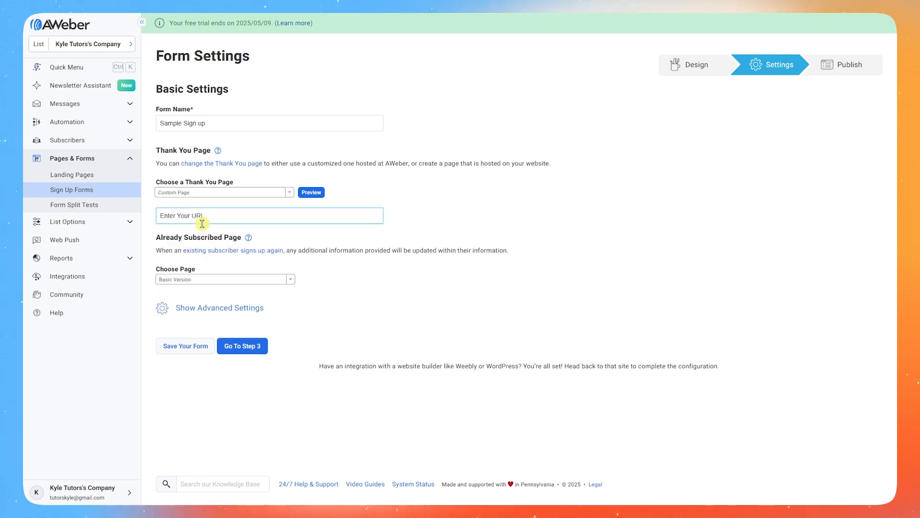
{"action": "left_click", "coordinate": [176, 216]}
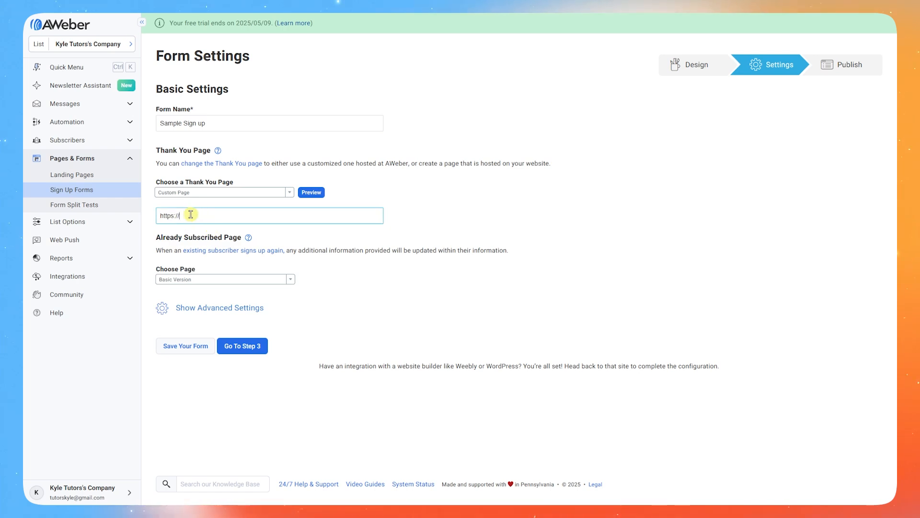
{"action": "left_click", "coordinate": [184, 353]}
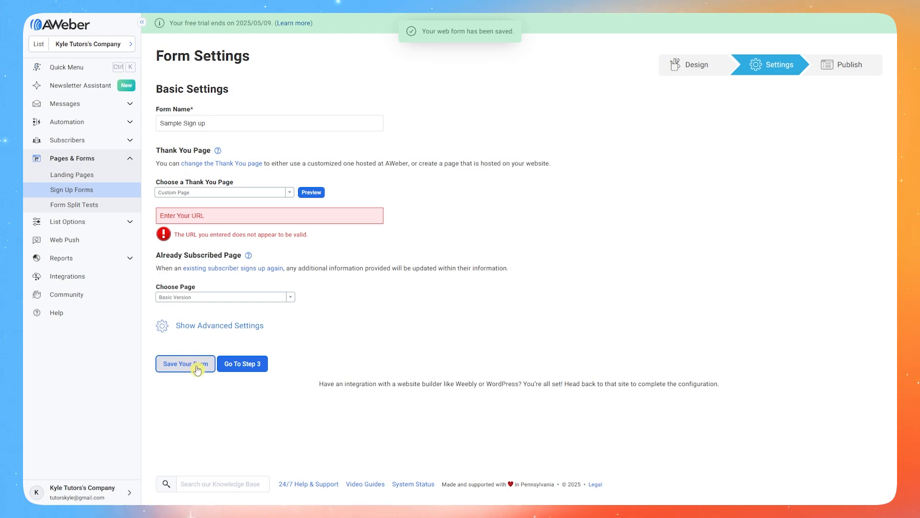
Copy the link of the published Sample landing page and reopen the Sample Sign up form
{"action": "left_click", "coordinate": [94, 178]}
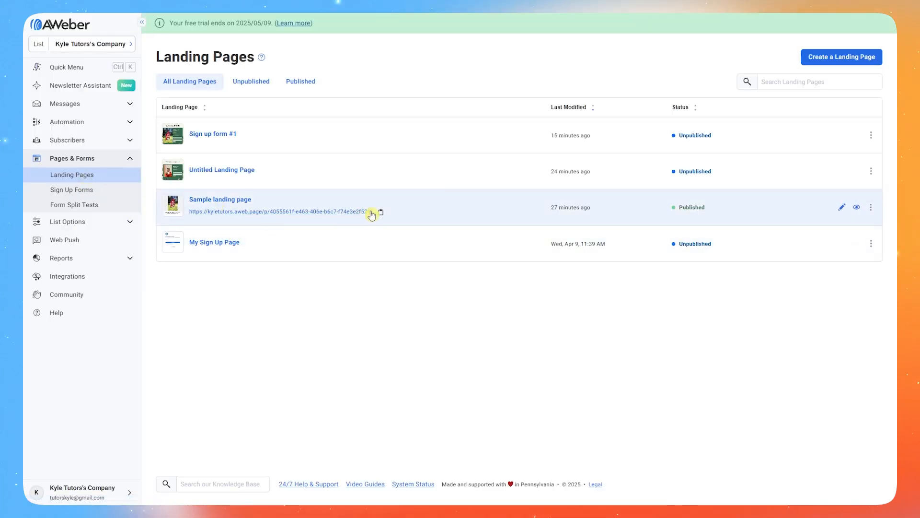
{"action": "left_click", "coordinate": [77, 193]}
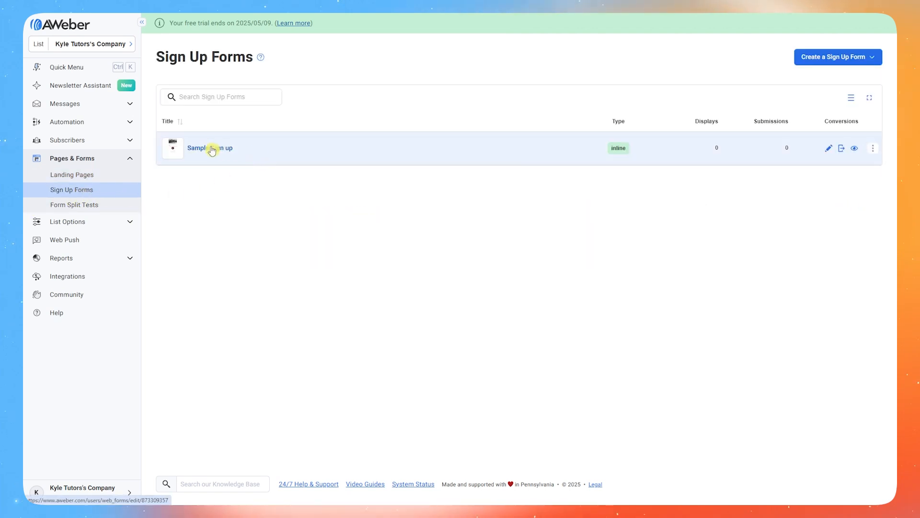
{"action": "left_click", "coordinate": [225, 153]}
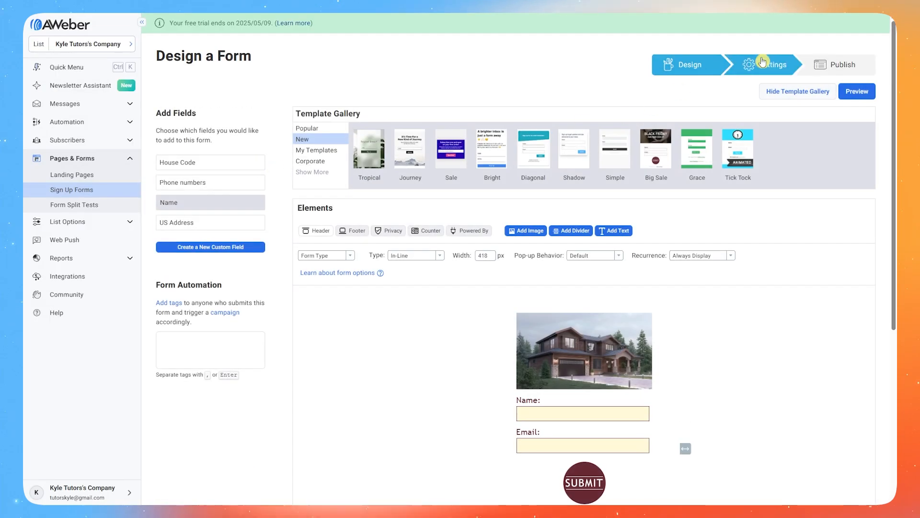
In the form settings, set the thank you page to Custom Page using the copied link of the published Sample landing page
{"action": "left_click", "coordinate": [761, 58]}
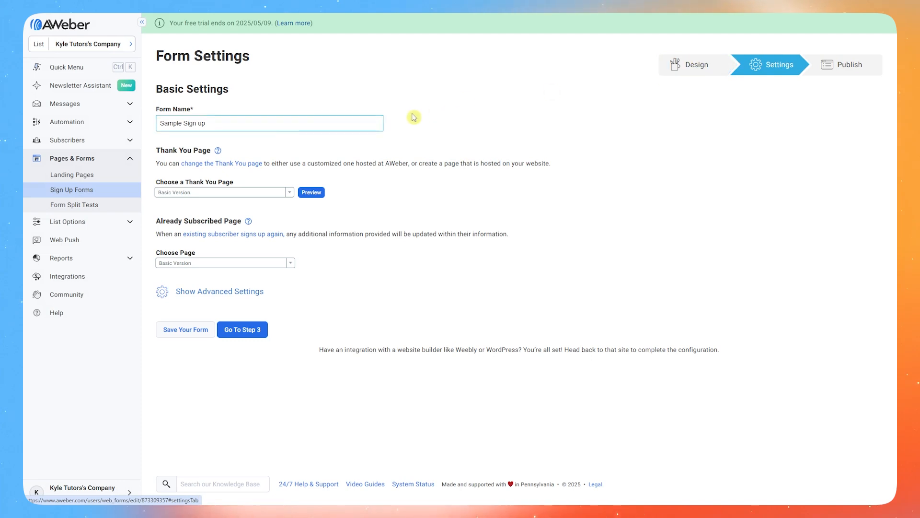
{"action": "left_click", "coordinate": [226, 192]}
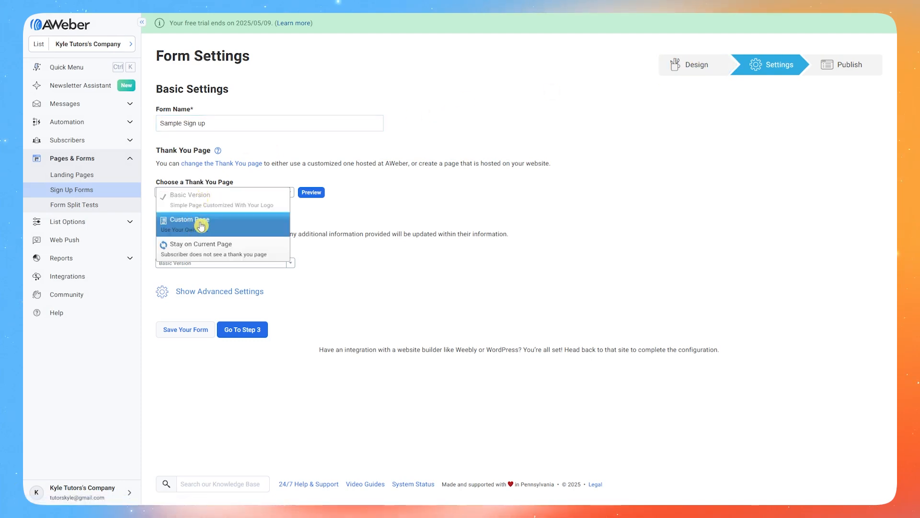
{"action": "left_click", "coordinate": [200, 218]}
{"action": "left_click", "coordinate": [220, 217]}
{"action": "type", "text": "https://kyletutors.aweb.page/p/4055561f-e463-406e-b6c7-f74e3e2f529a"}
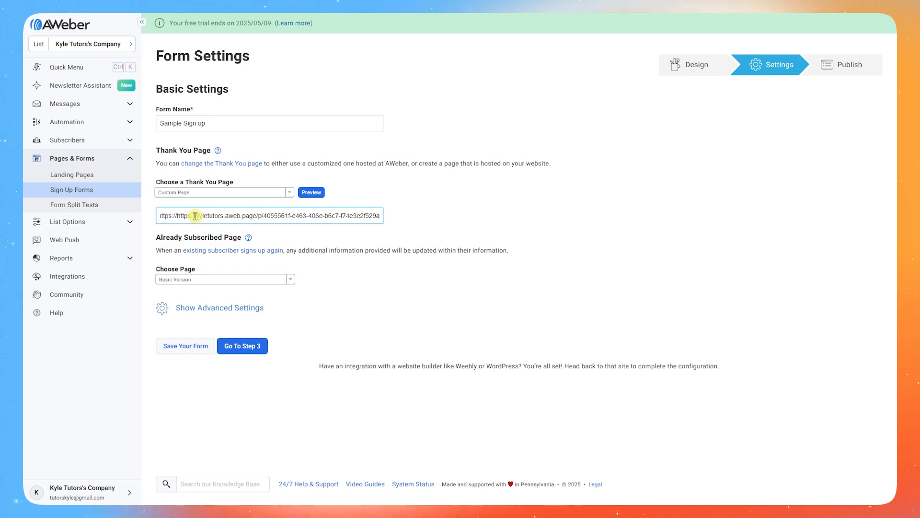
{"action": "key", "text": "BackSpace"}
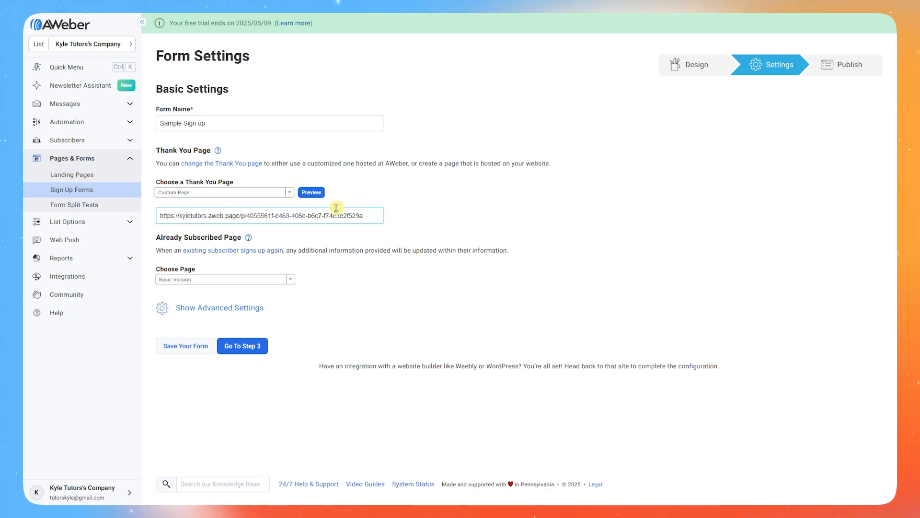
Preview the custom thank you page, look through it, and return to the form settings
{"action": "left_click", "coordinate": [315, 194]}
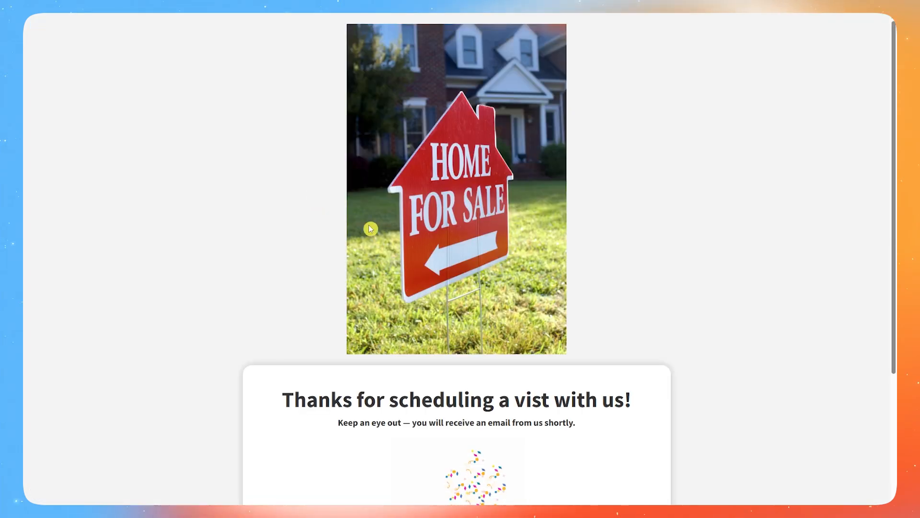
{"action": "scroll", "coordinate": [508, 227], "scroll_direction": "down", "scroll_amount": 3}
{"action": "scroll", "coordinate": [509, 226], "scroll_direction": "up", "scroll_amount": 3}
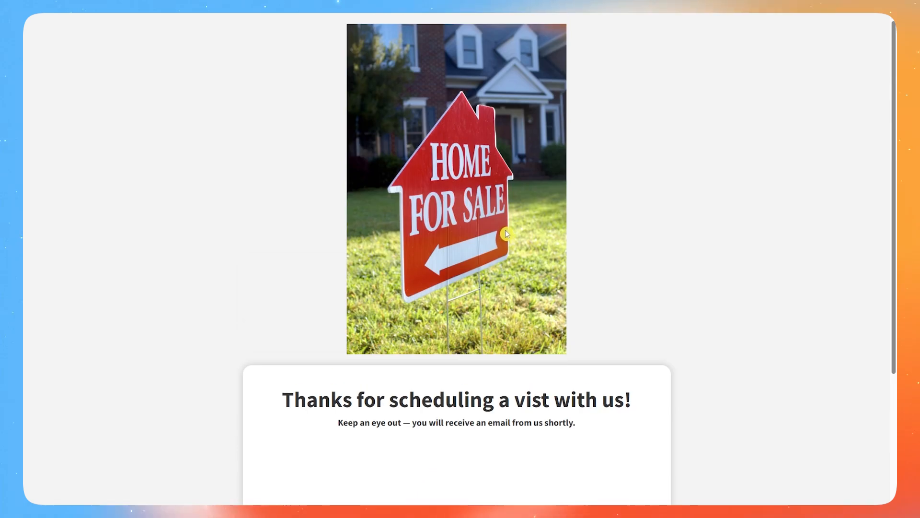
{"action": "key", "text": "ctrl+w"}
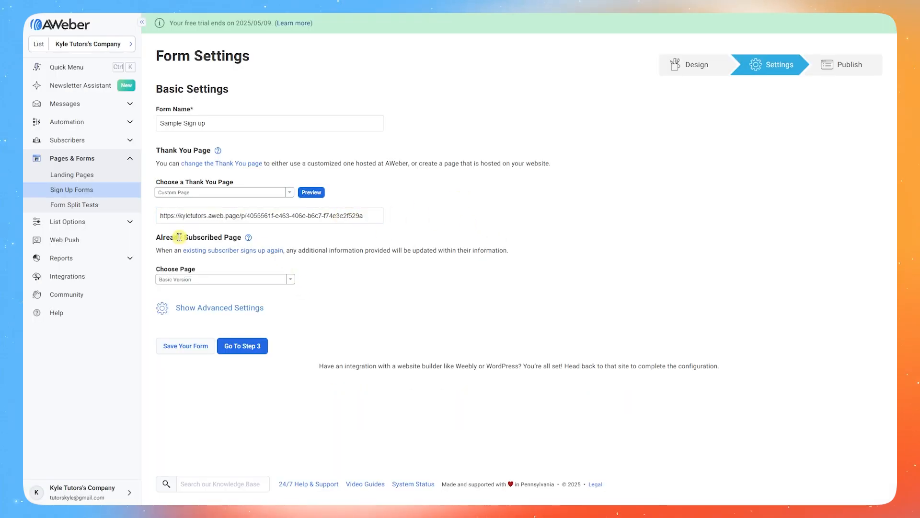
Review the page choices for already subscribed visitors and the advanced settings for ad tracking and passing form data
{"action": "left_click_drag", "start_coordinate": [156, 237], "coordinate": [227, 237]}
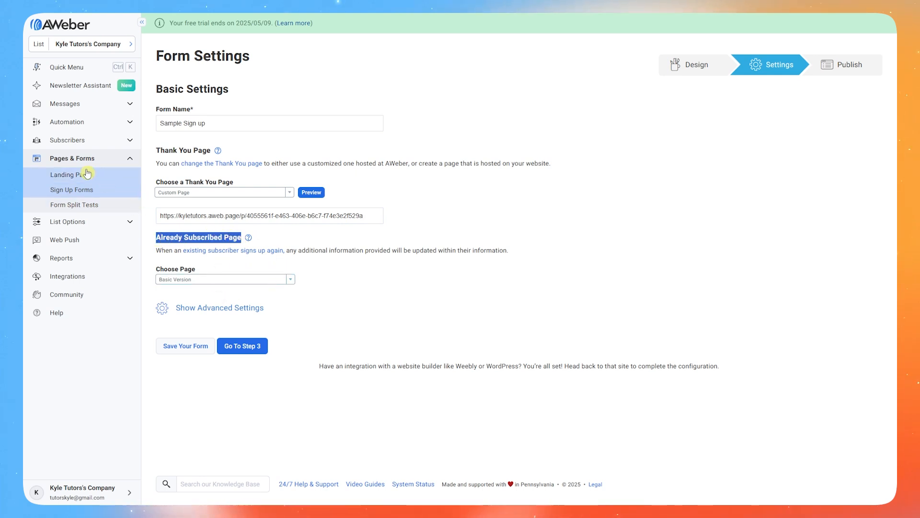
{"action": "left_click", "coordinate": [236, 280]}
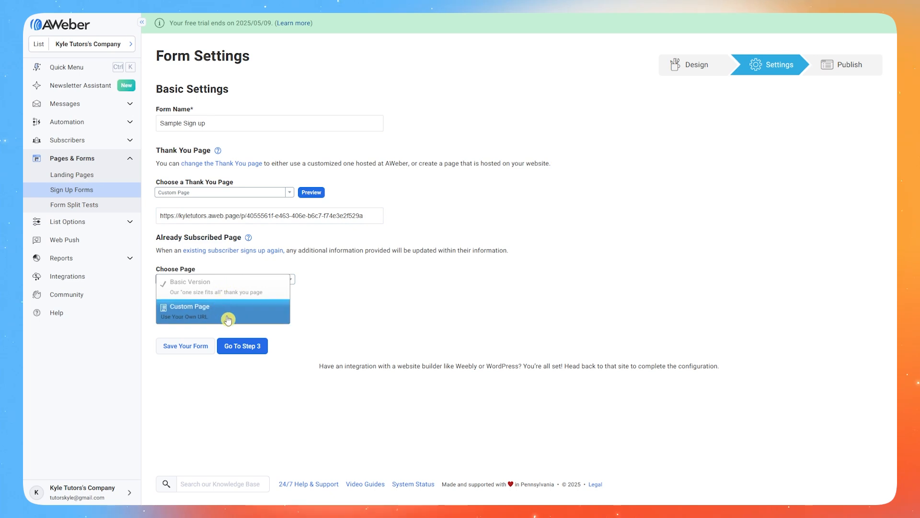
{"action": "left_click", "coordinate": [337, 290]}
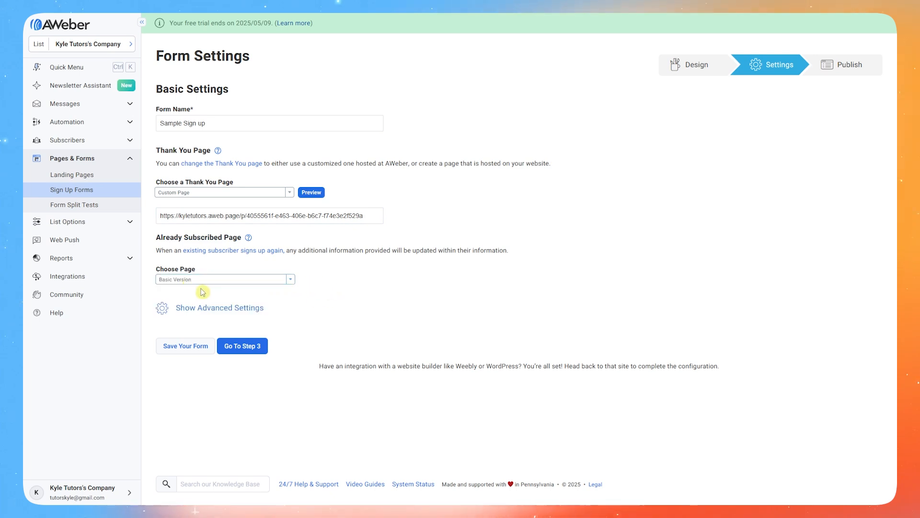
{"action": "left_click", "coordinate": [191, 309]}
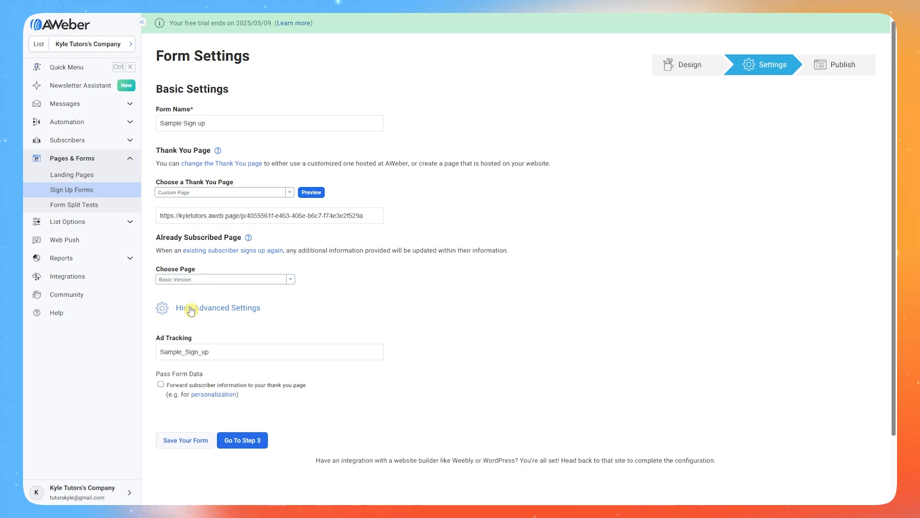
{"action": "scroll", "coordinate": [201, 307], "scroll_direction": "down", "scroll_amount": 1}
{"action": "left_click", "coordinate": [209, 303]}
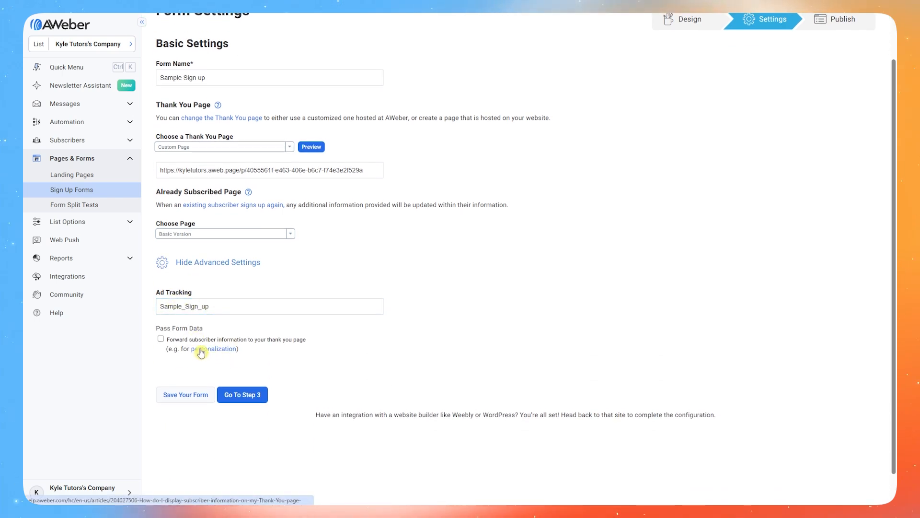
Continue to the publishing stage of the Sample Sign up form and save the form's changes
{"action": "left_click", "coordinate": [245, 395]}
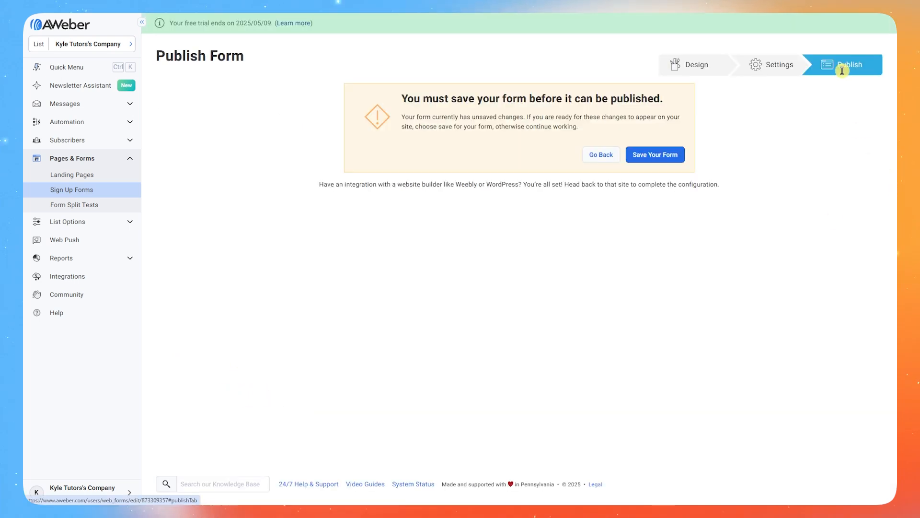
{"action": "left_click_drag", "start_coordinate": [402, 98], "coordinate": [667, 107]}
{"action": "left_click", "coordinate": [698, 117]}
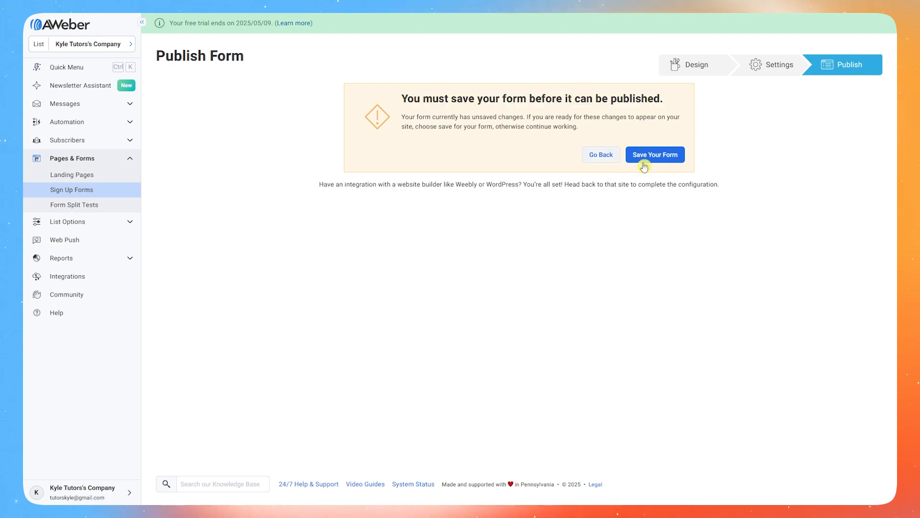
{"action": "left_click", "coordinate": [662, 156]}
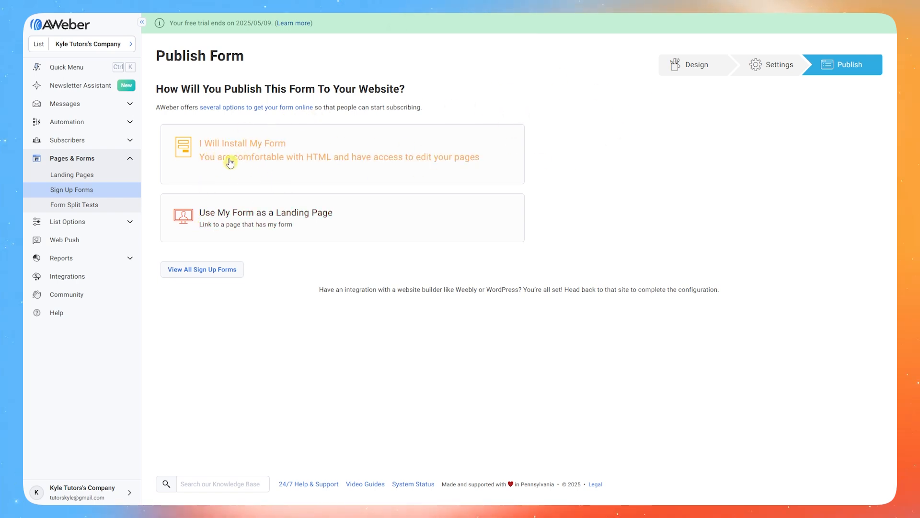
Examine the code for installing the form yourself, in both the Javascript Snippet and Raw HTML versions
{"action": "left_click", "coordinate": [353, 165]}
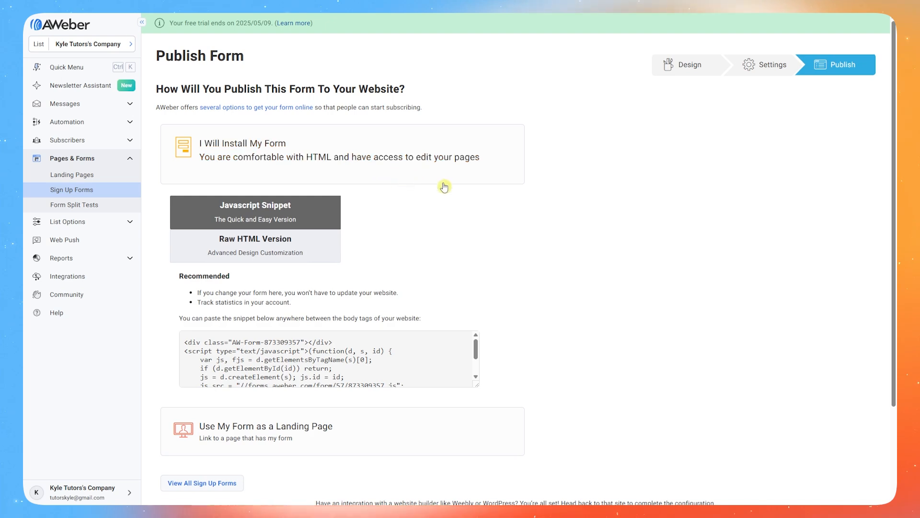
{"action": "scroll", "coordinate": [293, 287], "scroll_direction": "down", "scroll_amount": 2}
{"action": "left_click", "coordinate": [299, 285]}
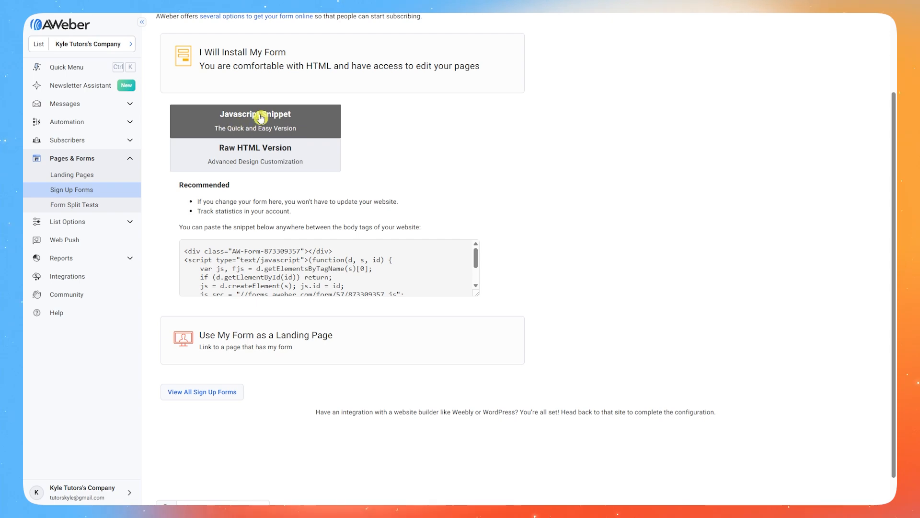
{"action": "left_click", "coordinate": [277, 156]}
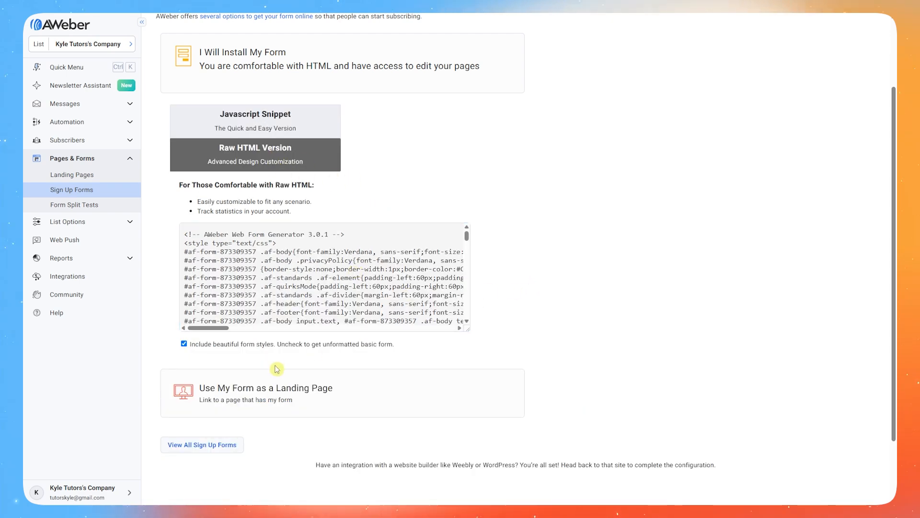
{"action": "scroll", "coordinate": [268, 402], "scroll_direction": "down", "scroll_amount": 3}
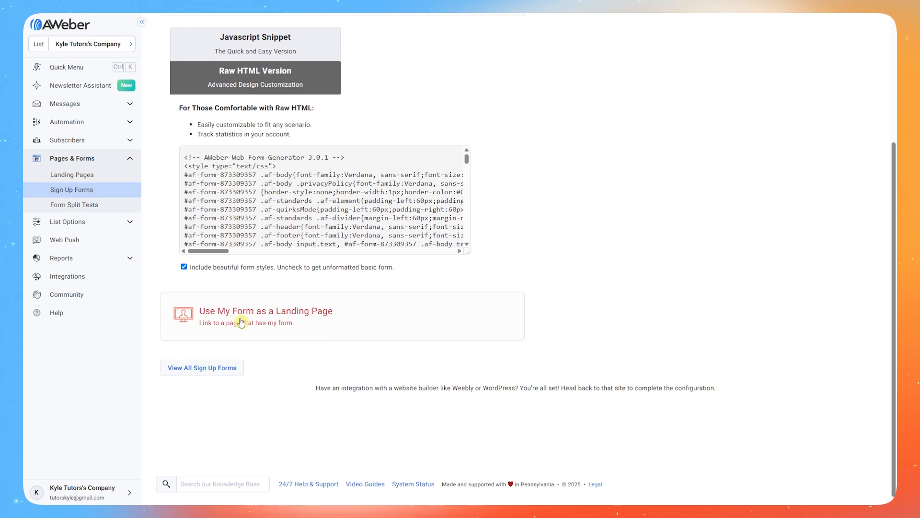
Show the link for using the form as a landing page and compare it with the self-install option
{"action": "left_click", "coordinate": [287, 318]}
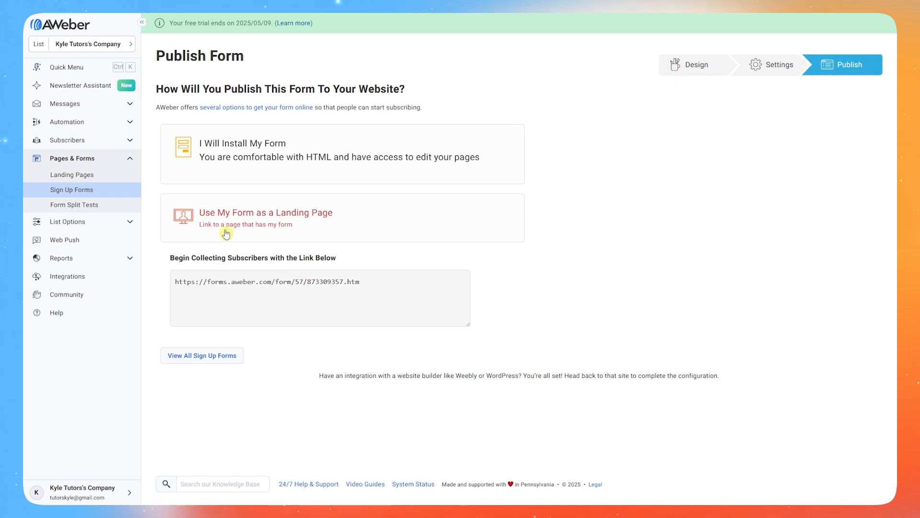
{"action": "left_click", "coordinate": [391, 282]}
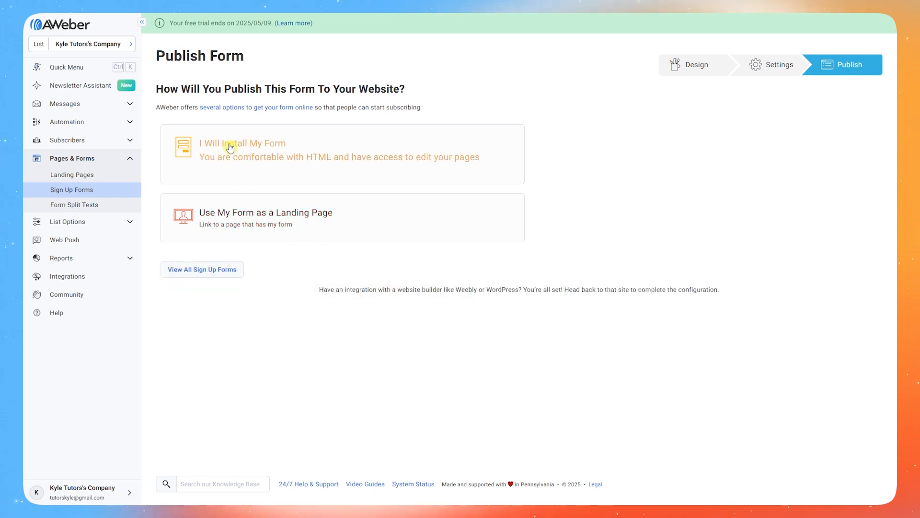
{"action": "left_click", "coordinate": [231, 149]}
{"action": "left_click", "coordinate": [278, 422]}
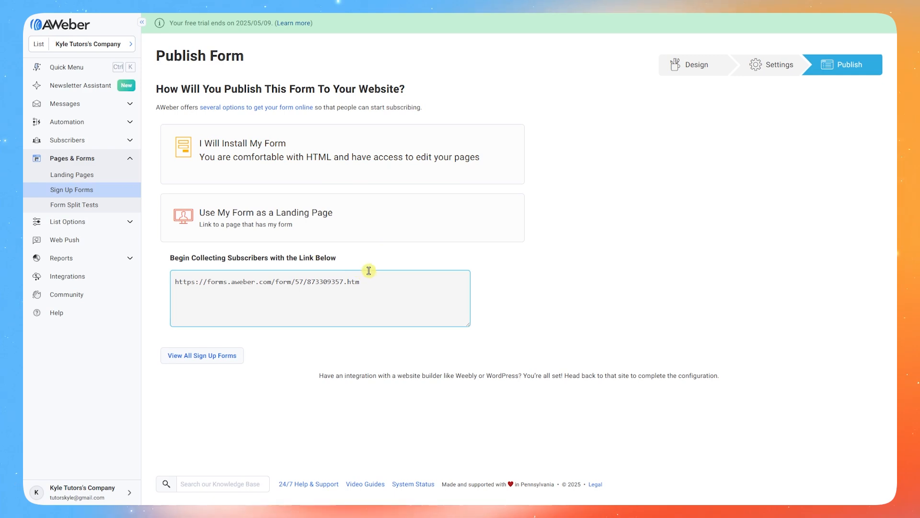
Review the list of saved sign up forms, followed by the list of landing pages
{"action": "left_click", "coordinate": [85, 192]}
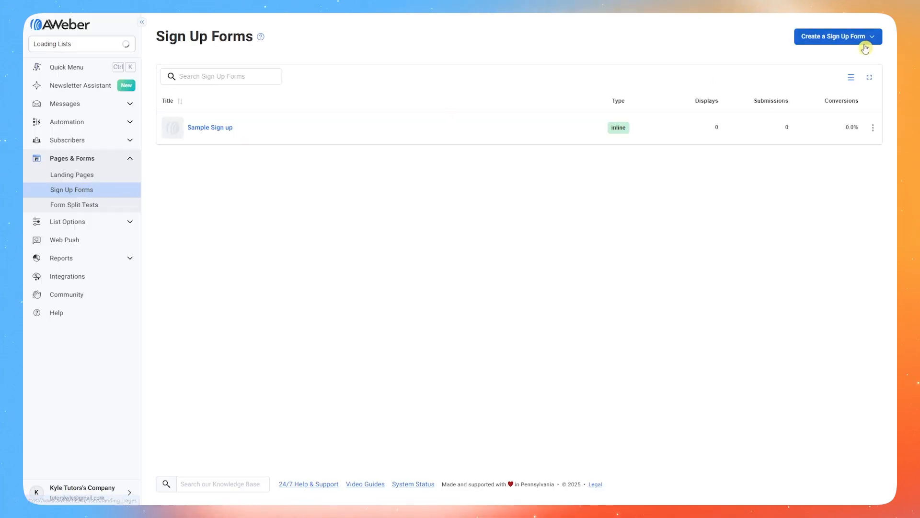
{"action": "left_click", "coordinate": [870, 58]}
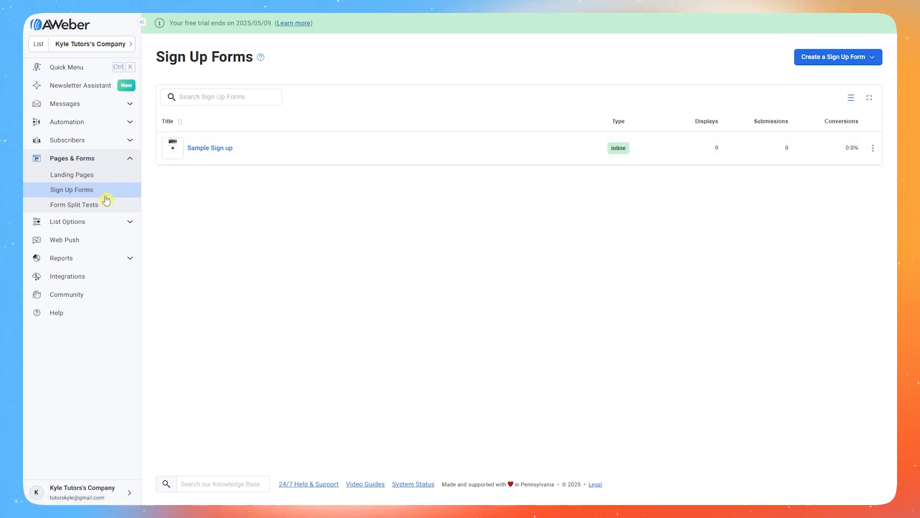
{"action": "left_click", "coordinate": [68, 179]}
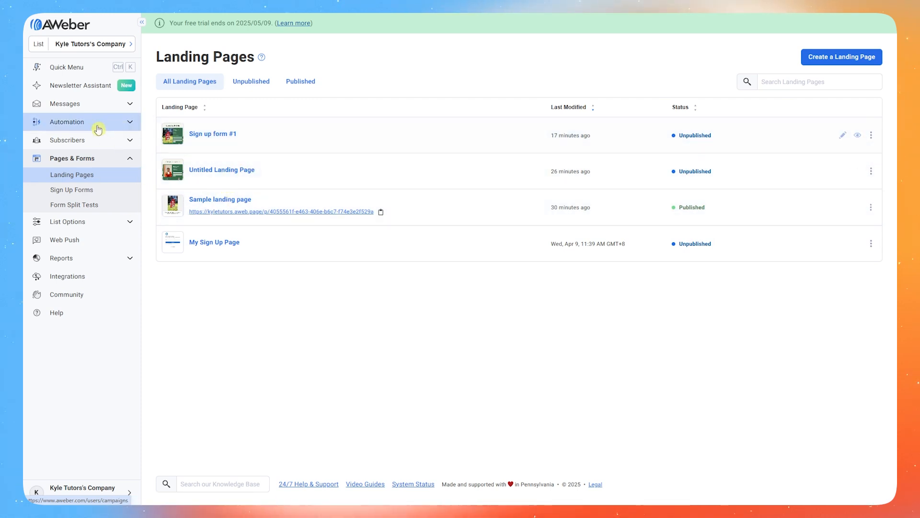
Open the automation campaigns overview and read the note about building split-path automations in the visual workflow builder
{"action": "left_click", "coordinate": [51, 122]}
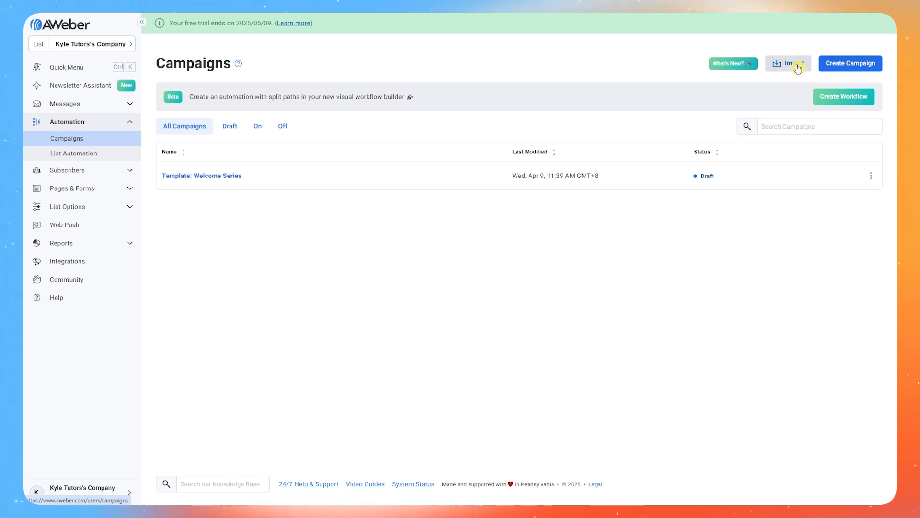
{"action": "left_click", "coordinate": [838, 68]}
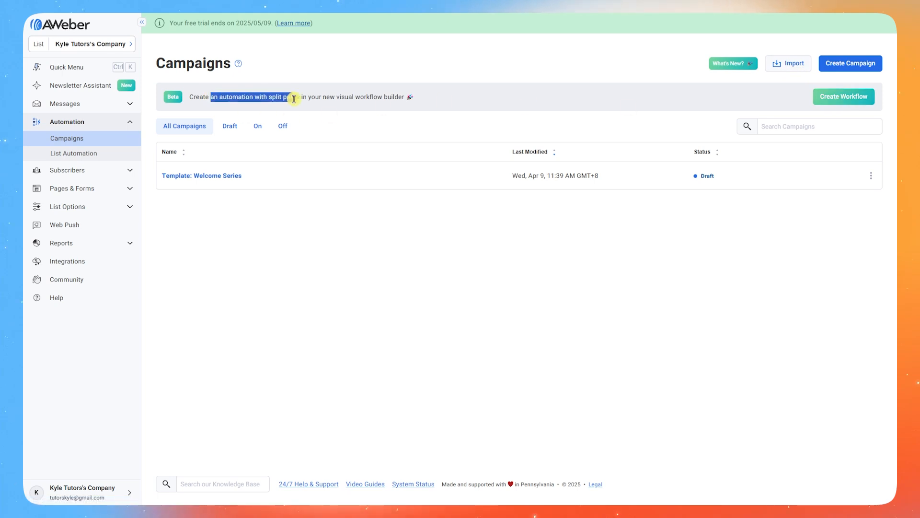
{"action": "left_click_drag", "start_coordinate": [294, 99], "coordinate": [390, 109]}
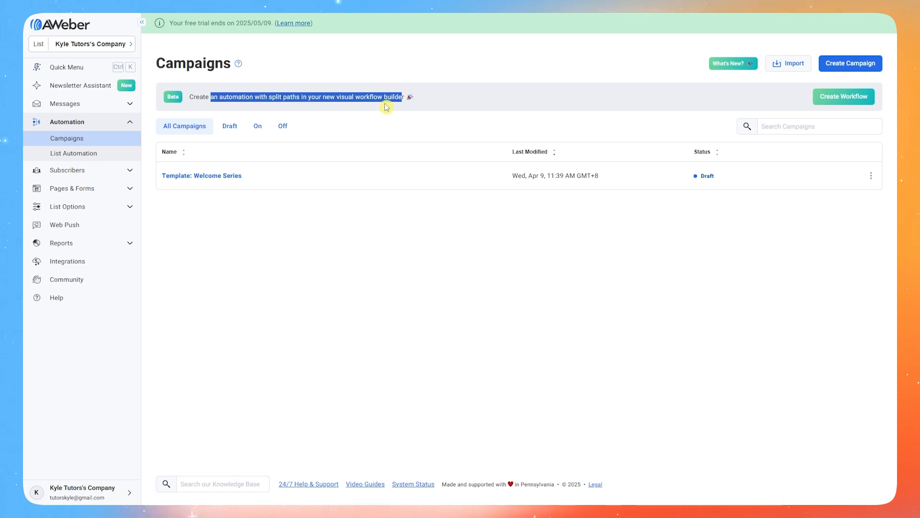
Review the List Automation options for both Subscriber and Page Hit automations
{"action": "left_click", "coordinate": [106, 154]}
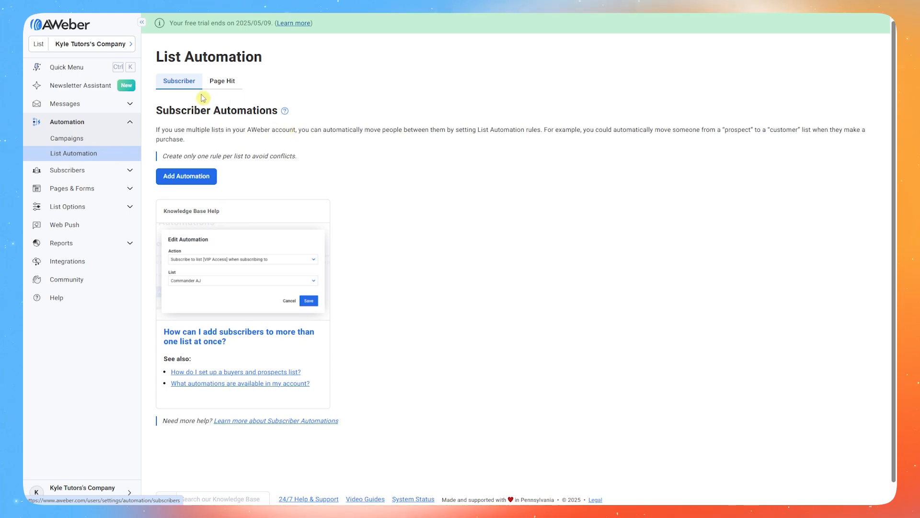
{"action": "left_click", "coordinate": [222, 91]}
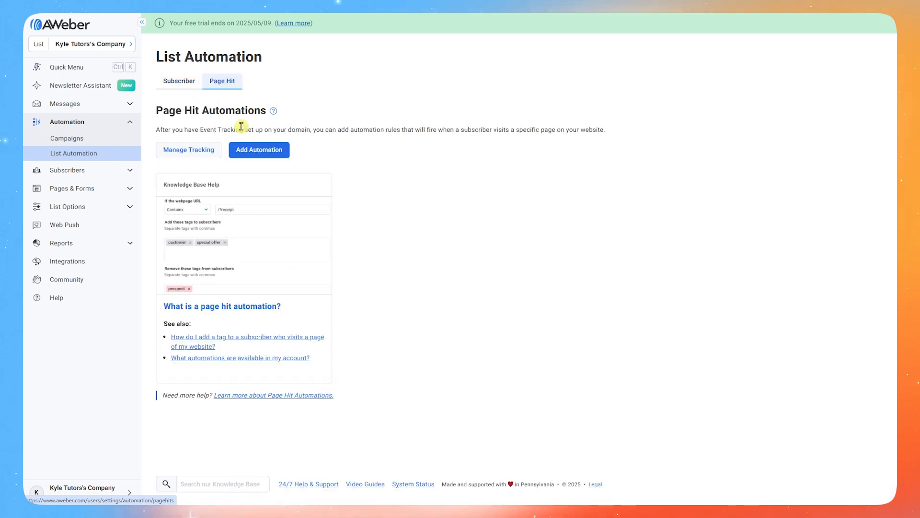
{"action": "left_click", "coordinate": [179, 80]}
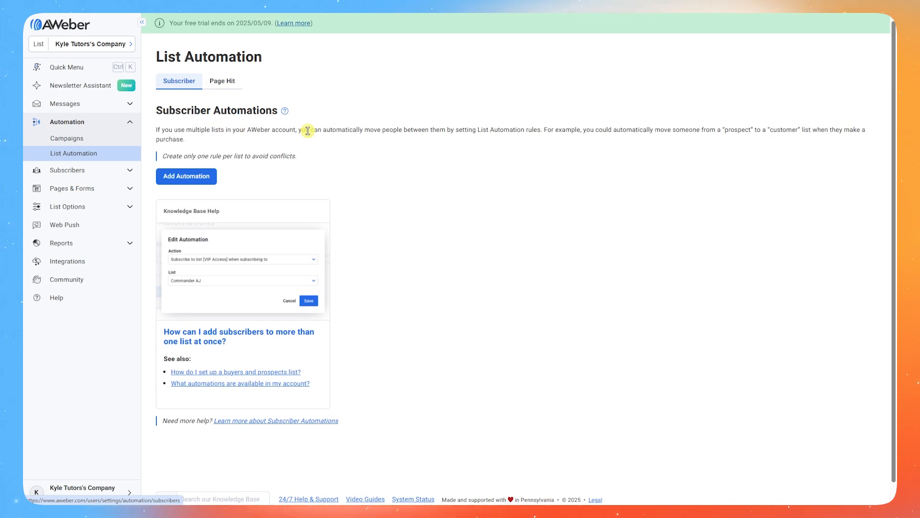
Start a new campaign from the Welcome Series template after comparing the available campaign templates
{"action": "left_click", "coordinate": [94, 139]}
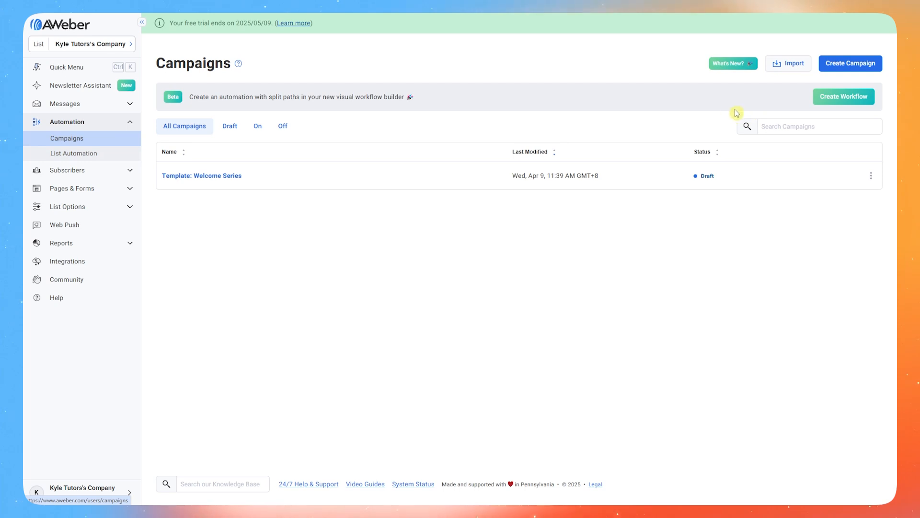
{"action": "left_click", "coordinate": [846, 65]}
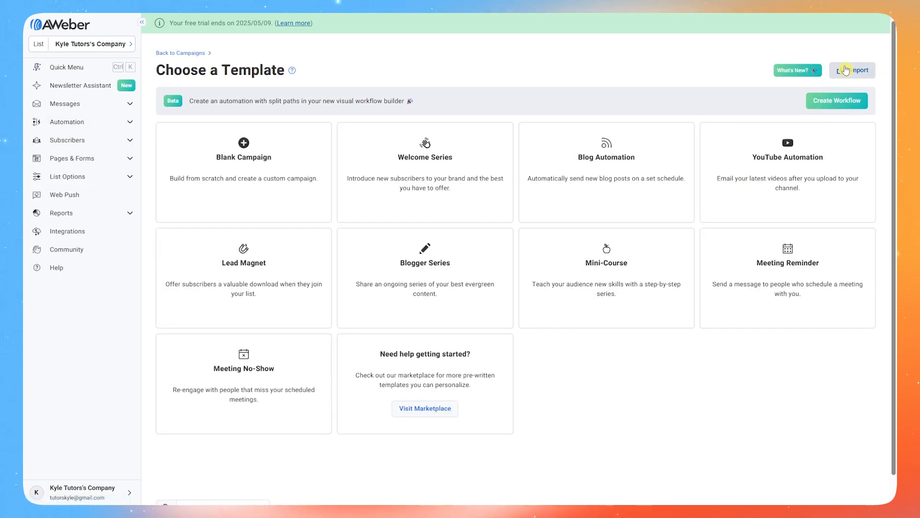
{"action": "mouse_move", "coordinate": [209, 152]}
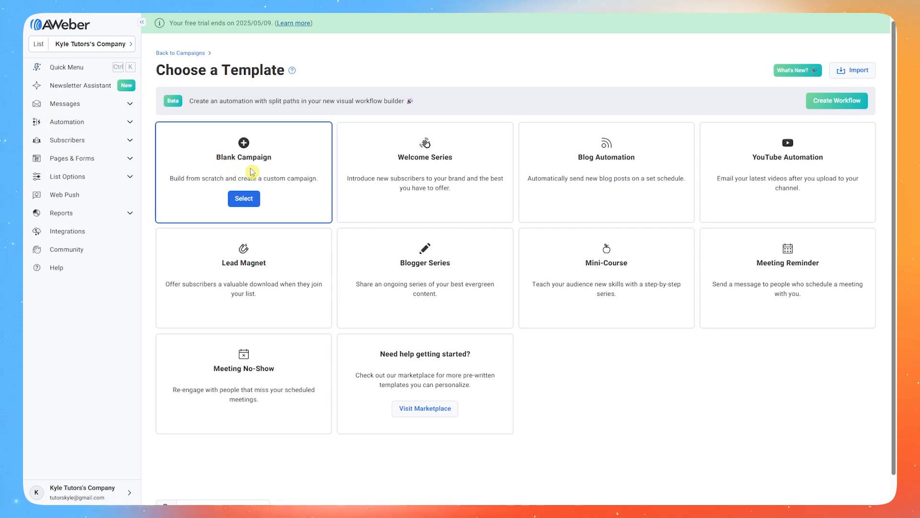
{"action": "mouse_move", "coordinate": [741, 167]}
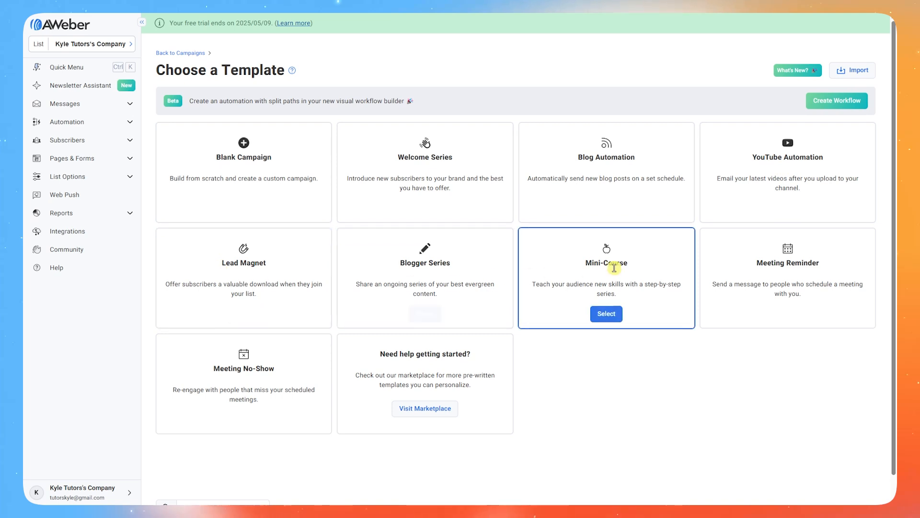
{"action": "mouse_move", "coordinate": [217, 366]}
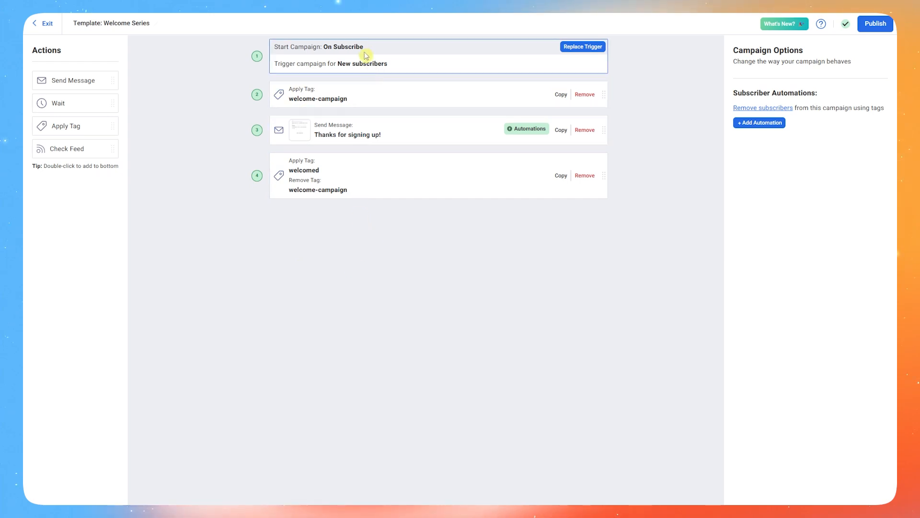
Check which replacement triggers are available for the On Subscribe campaign start, keeping the trigger for new subscribers
{"action": "left_click", "coordinate": [586, 52]}
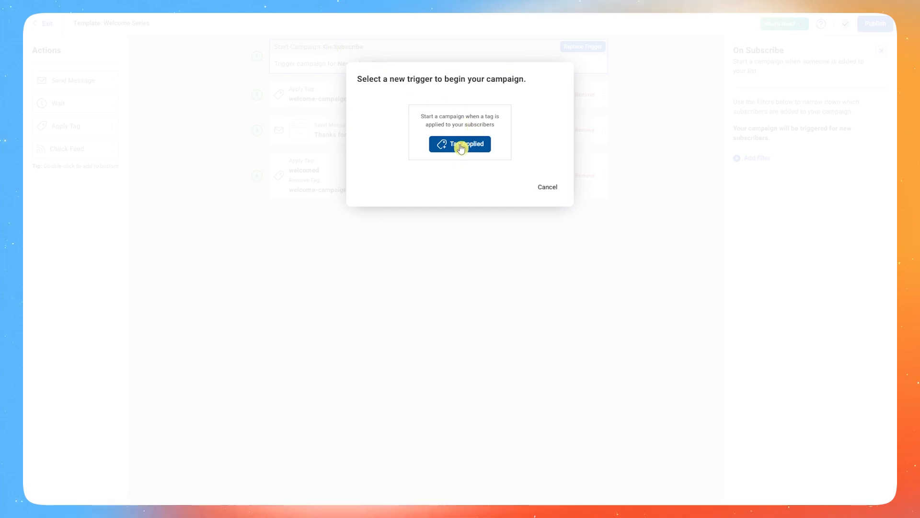
{"action": "left_click", "coordinate": [552, 188]}
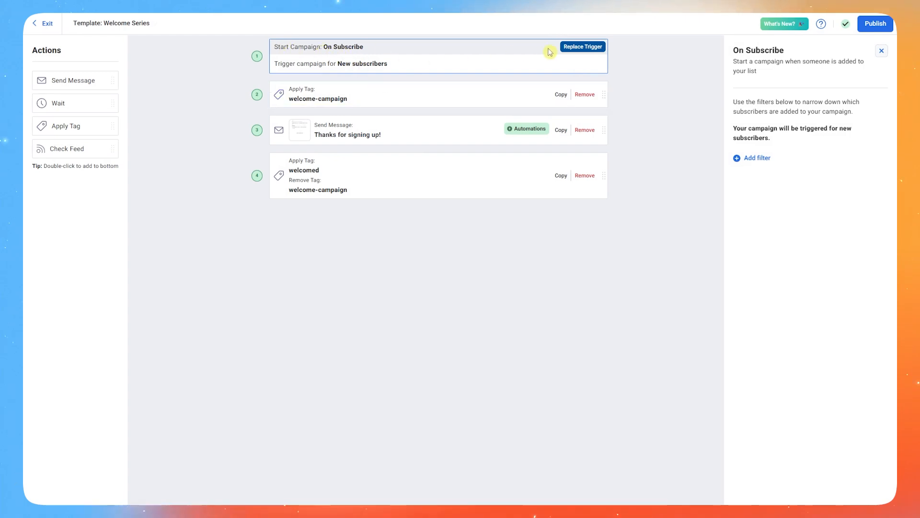
{"action": "left_click", "coordinate": [592, 48]}
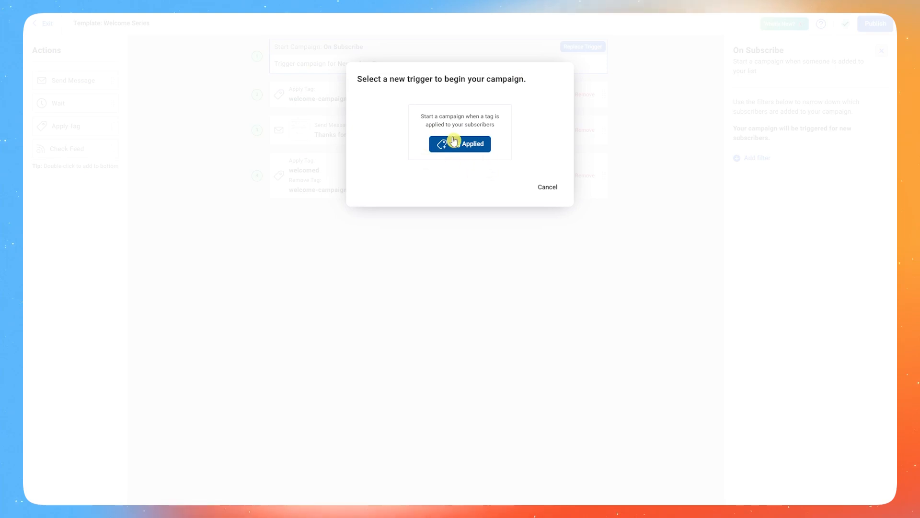
{"action": "left_click", "coordinate": [551, 188]}
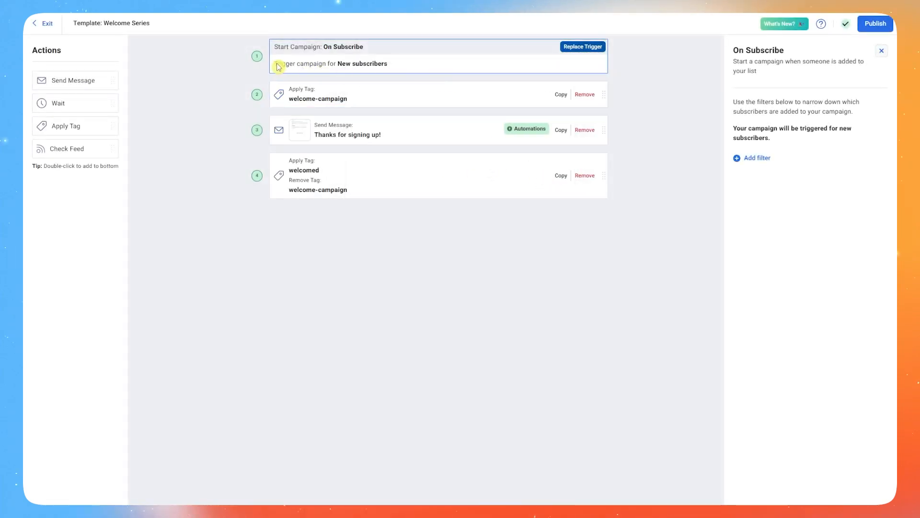
{"action": "left_click_drag", "start_coordinate": [278, 66], "coordinate": [301, 66]}
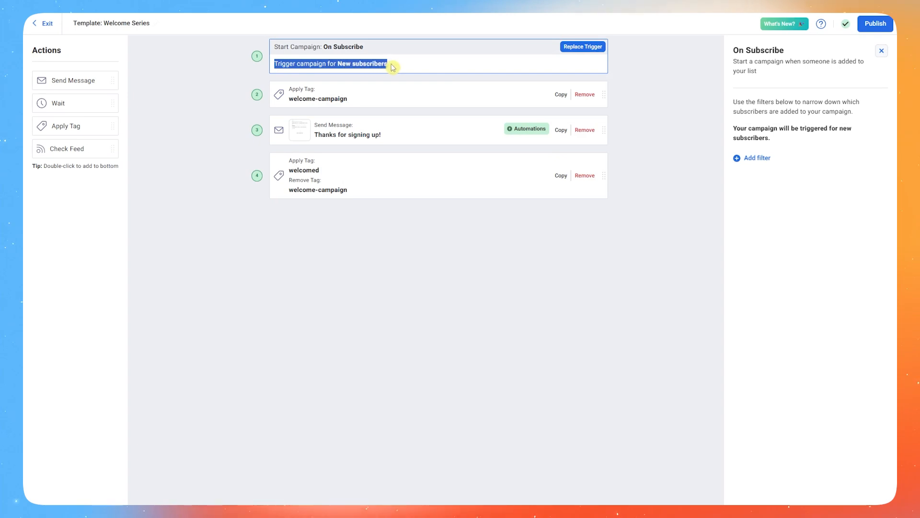
{"action": "left_click", "coordinate": [659, 144]}
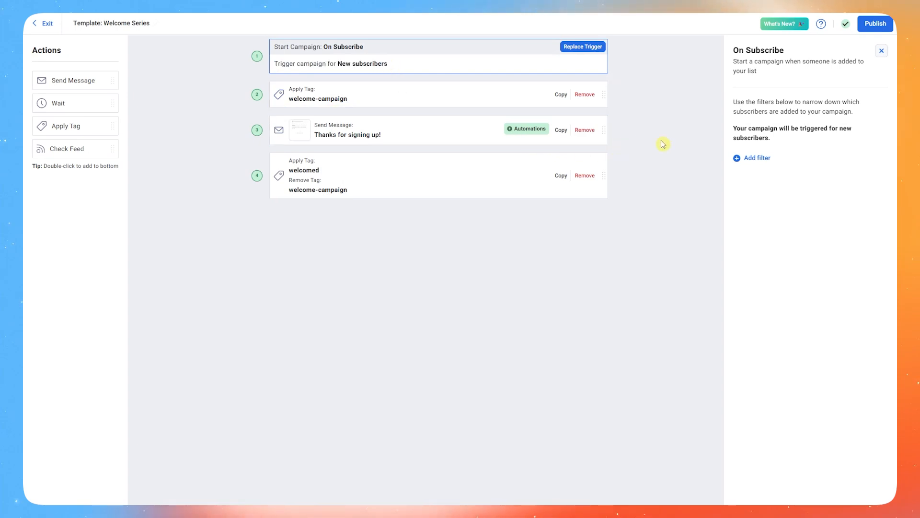
Replace the welcome-campaign tag in the first Apply Tag action with "new customer"
{"action": "left_click", "coordinate": [390, 96]}
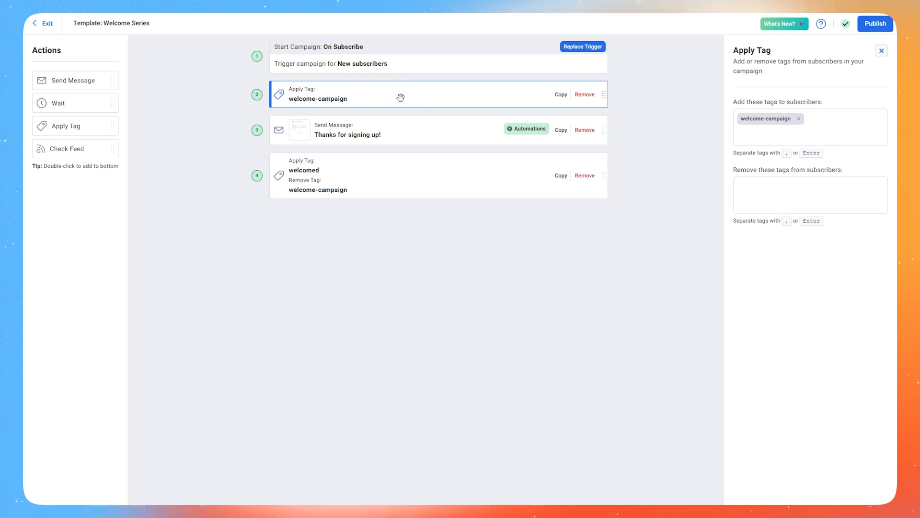
{"action": "left_click", "coordinate": [798, 121]}
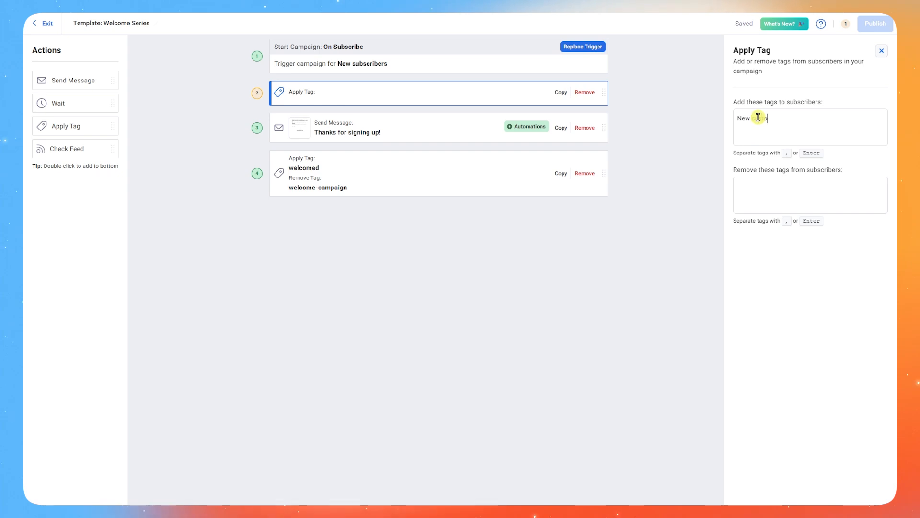
{"action": "key", "text": "Return"}
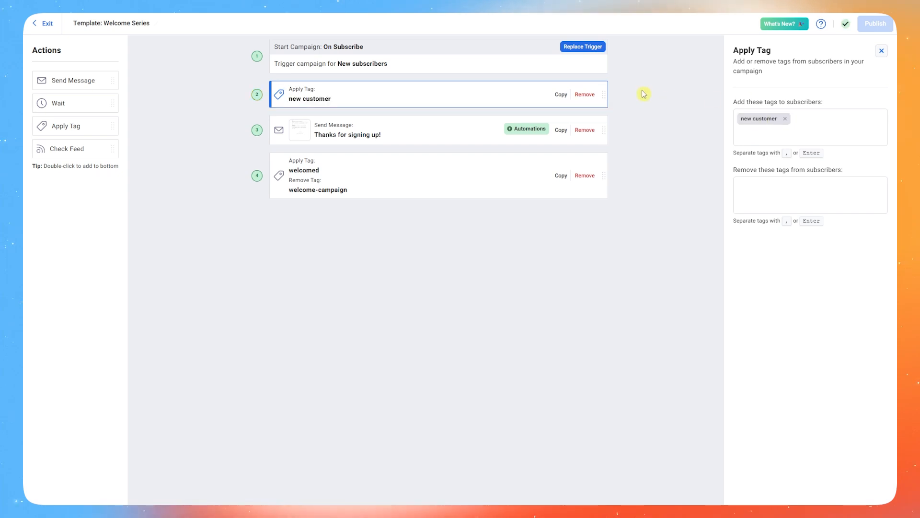
Preview the "Thanks for signing up!" message used in the Send Message action
{"action": "left_click", "coordinate": [335, 133]}
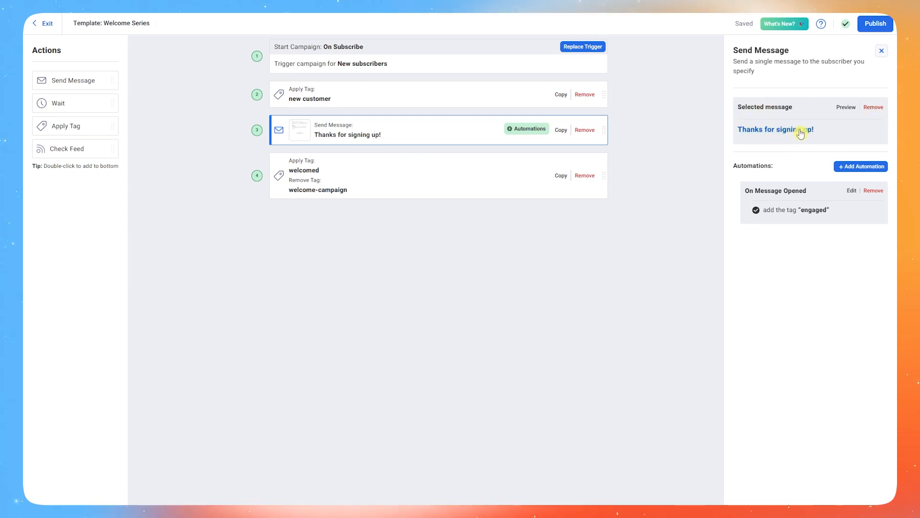
{"action": "left_click", "coordinate": [848, 108]}
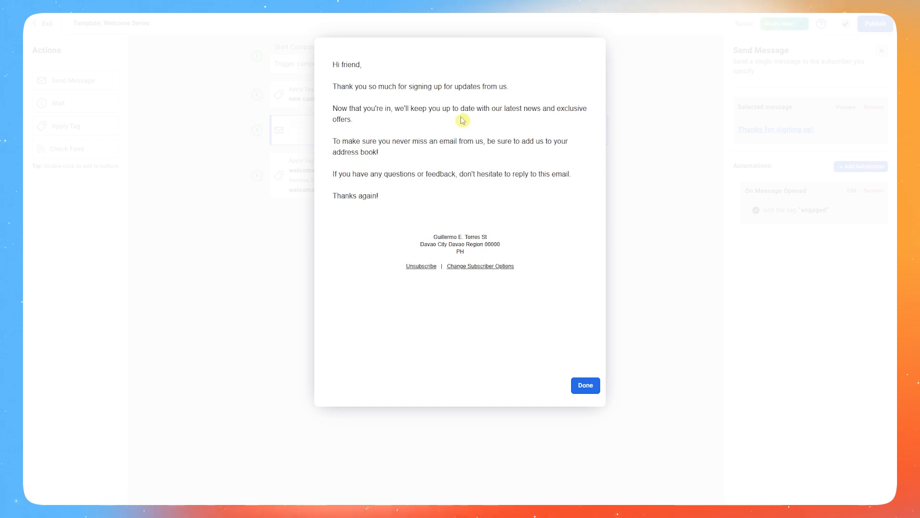
{"action": "left_click", "coordinate": [584, 385]}
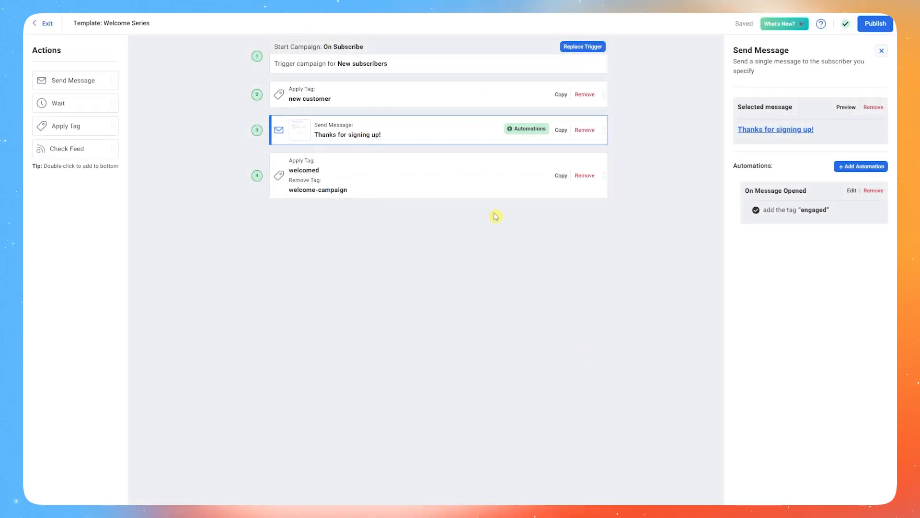
Replace the message in the Send Message action with the draft "Vintage House on Sale: Act Fast!"
{"action": "left_click", "coordinate": [872, 111]}
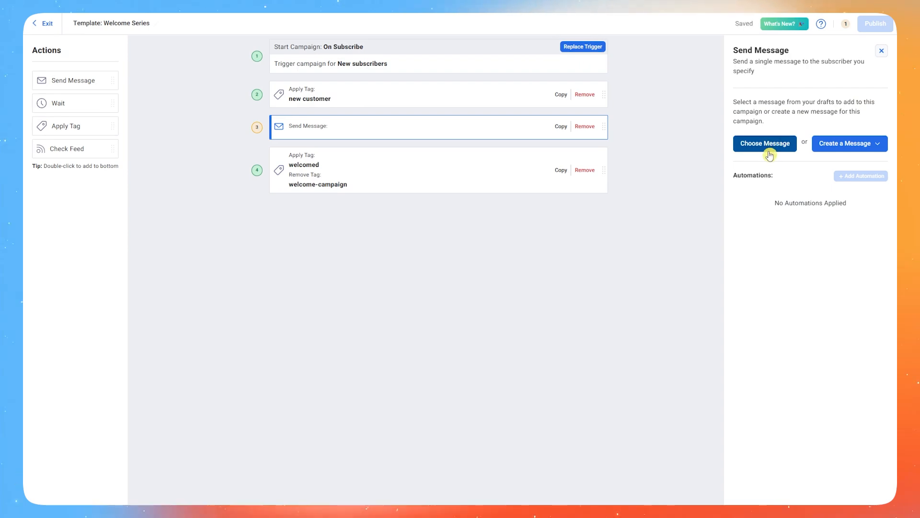
{"action": "left_click", "coordinate": [774, 153]}
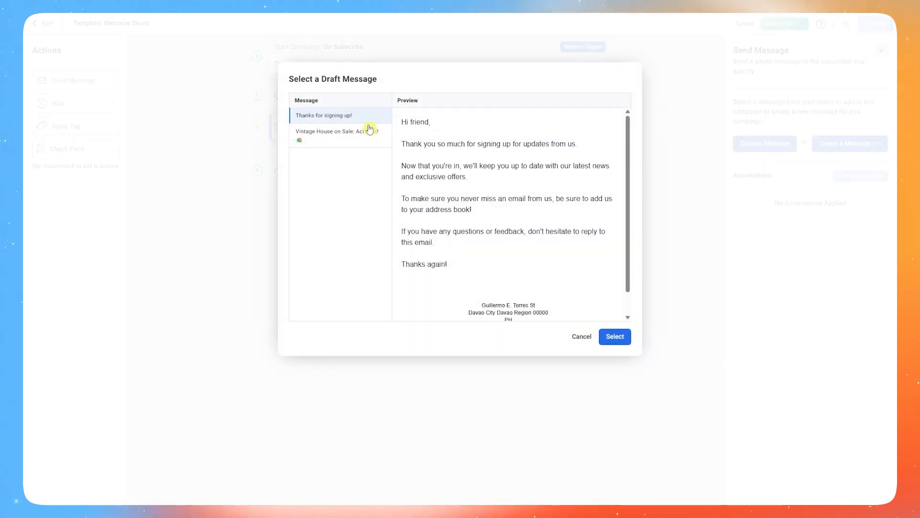
{"action": "left_click", "coordinate": [328, 140]}
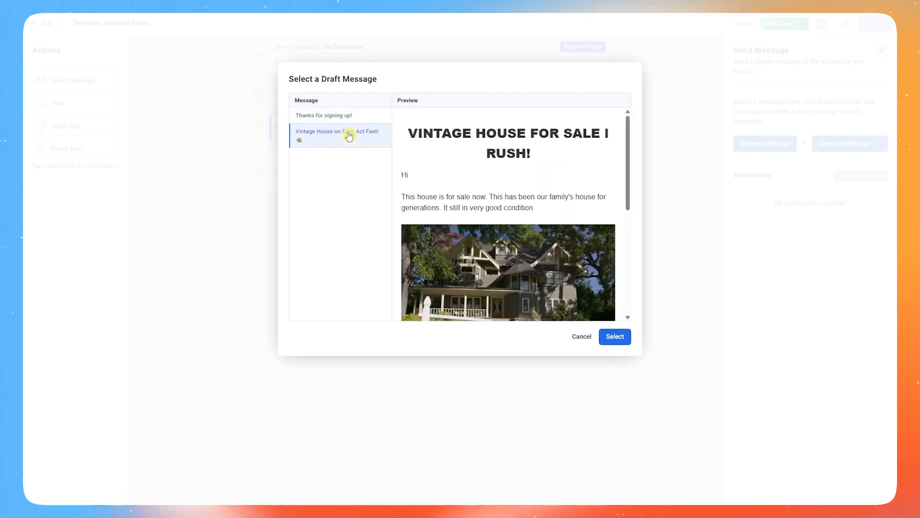
{"action": "scroll", "coordinate": [538, 177], "scroll_direction": "down", "scroll_amount": 5}
{"action": "scroll", "coordinate": [462, 168], "scroll_direction": "up", "scroll_amount": 1}
{"action": "scroll", "coordinate": [462, 167], "scroll_direction": "up", "scroll_amount": 3}
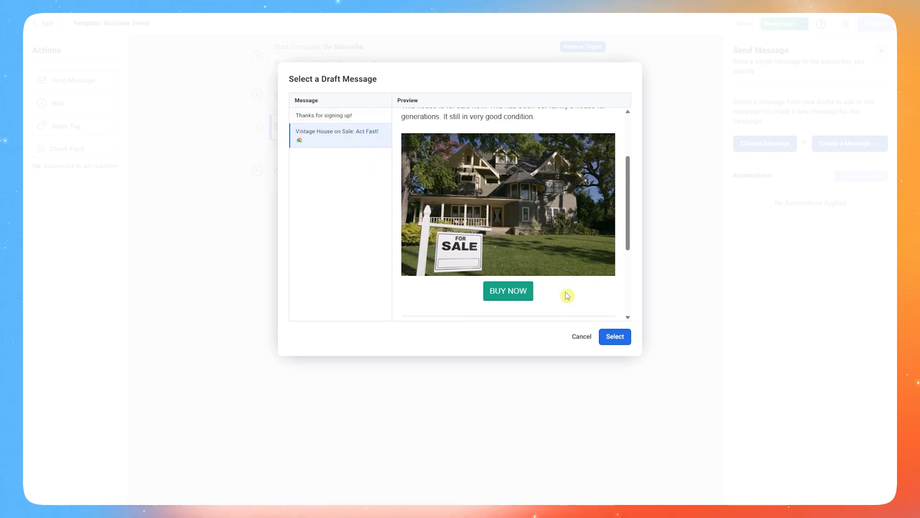
{"action": "left_click", "coordinate": [616, 336]}
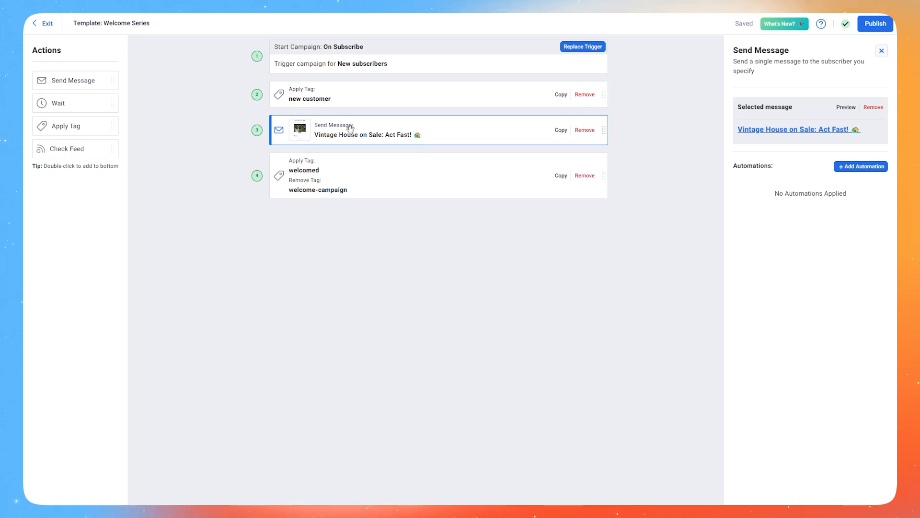
Remove the selected message to view the editor options for creating one, and reselect the "Vintage House on Sale: Act Fast!" draft
{"action": "left_click", "coordinate": [874, 107]}
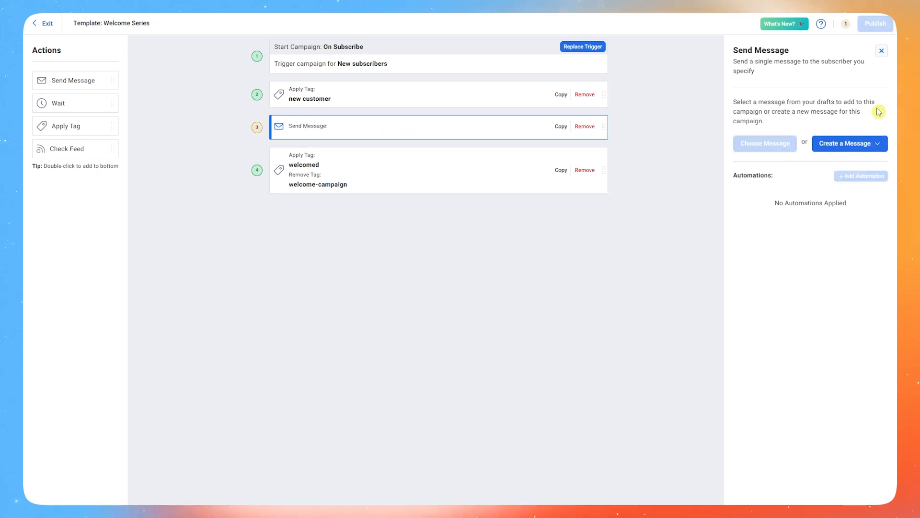
{"action": "left_click", "coordinate": [844, 143]}
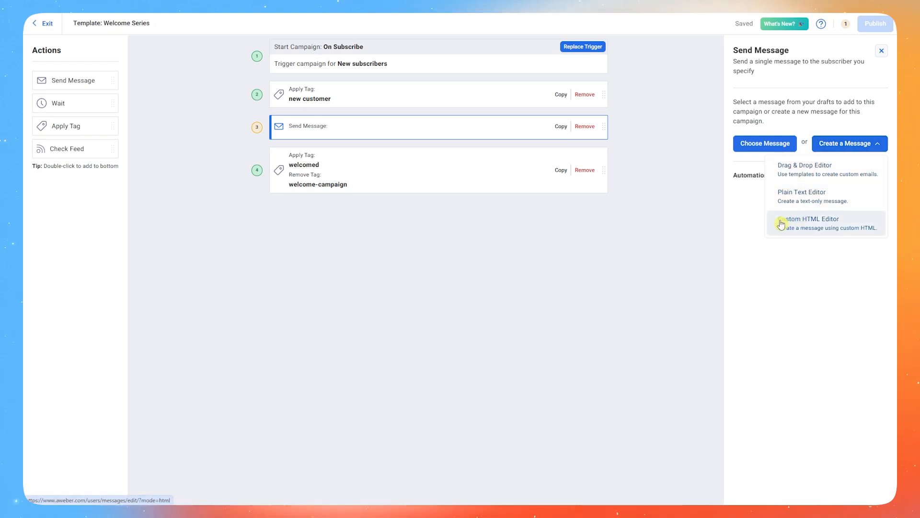
{"action": "left_click", "coordinate": [744, 147]}
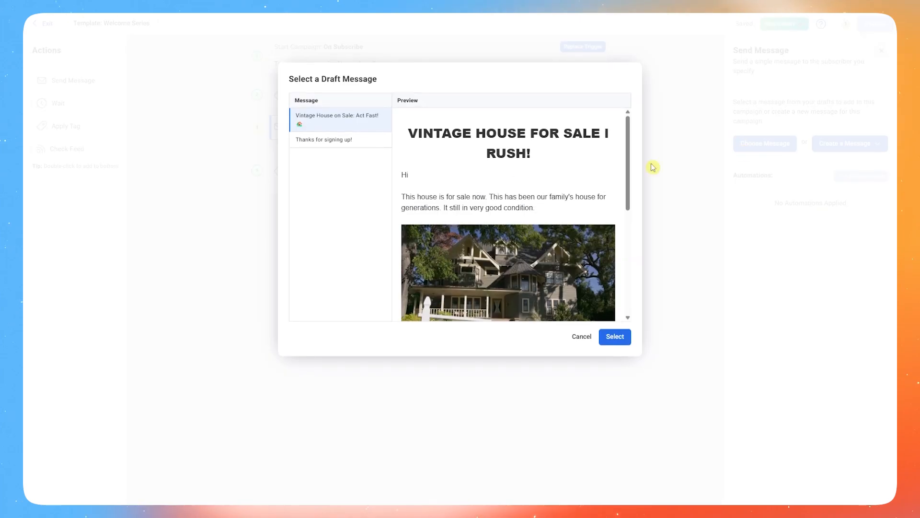
{"action": "left_click", "coordinate": [613, 338]}
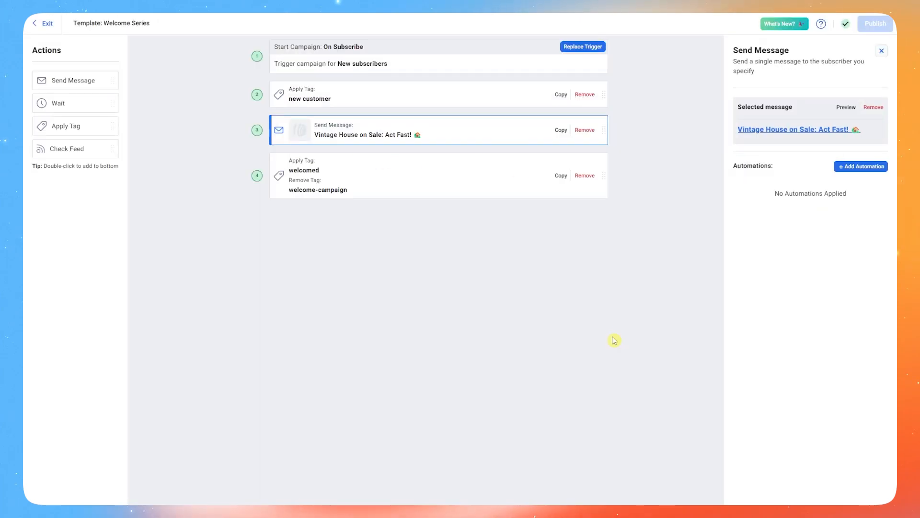
Replace the campaign's final Apply Tag action with a Wait action set to 8 hours
{"action": "left_click", "coordinate": [390, 187]}
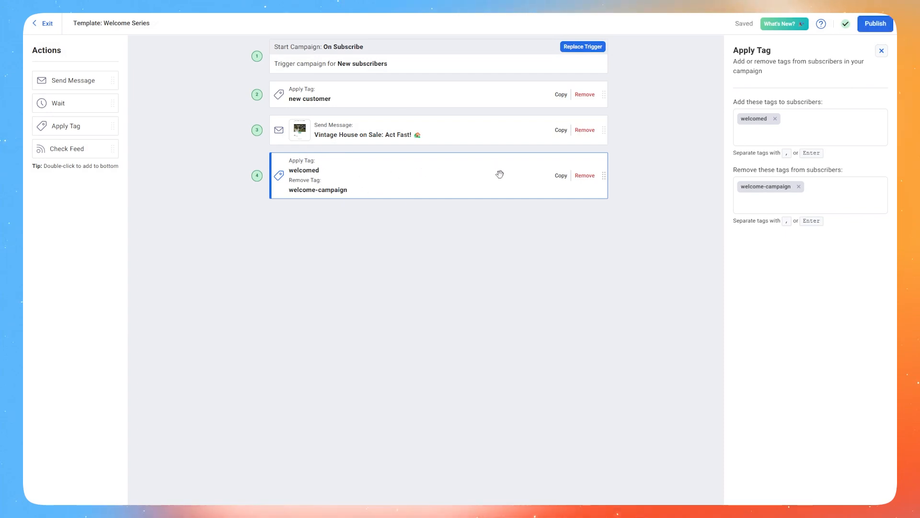
{"action": "left_click", "coordinate": [585, 176]}
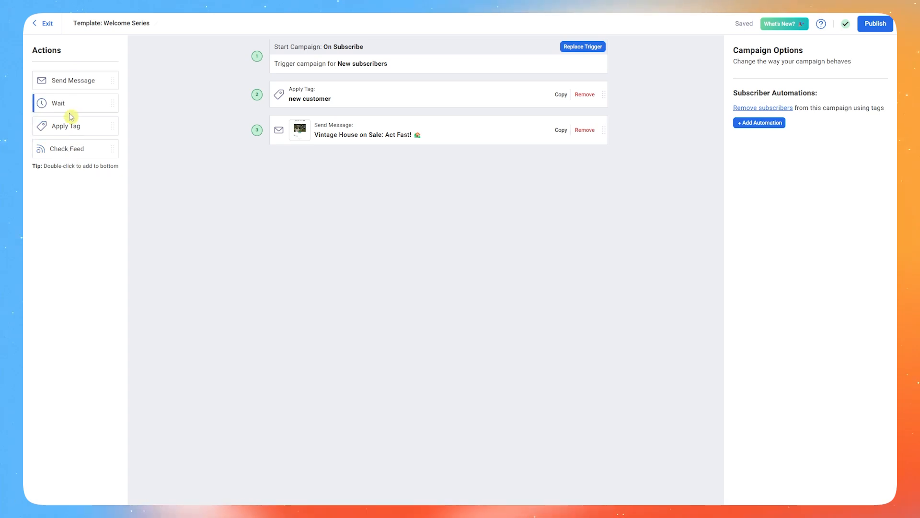
{"action": "left_click_drag", "start_coordinate": [62, 105], "coordinate": [386, 170]}
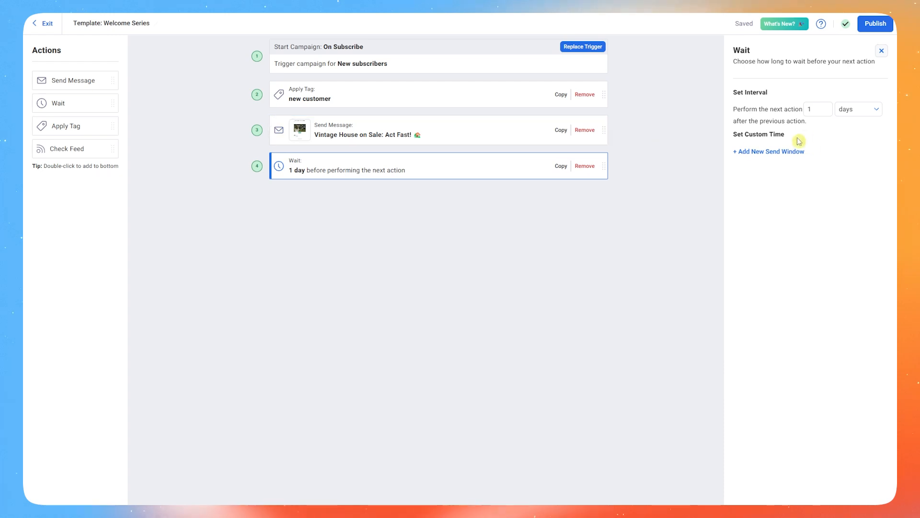
{"action": "left_click", "coordinate": [857, 113]}
{"action": "left_click", "coordinate": [849, 136]}
{"action": "double_click", "coordinate": [812, 109]}
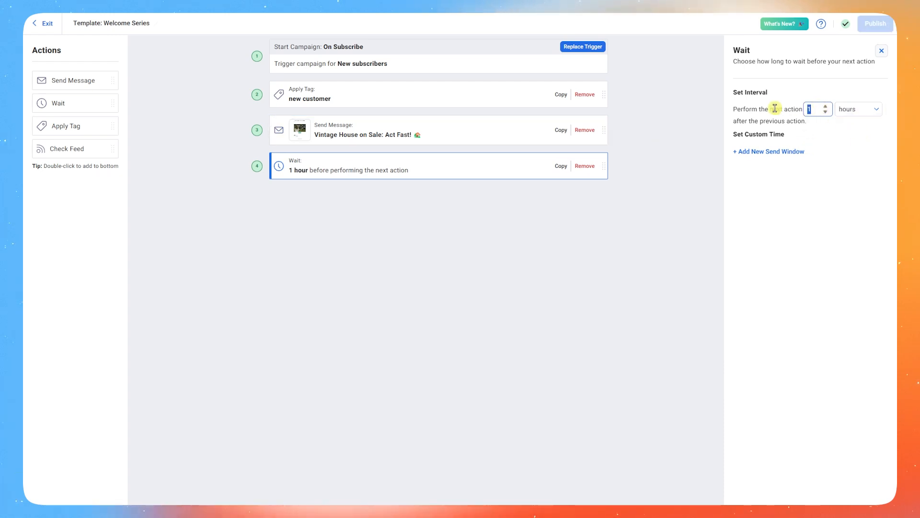
{"action": "type", "text": "88"}
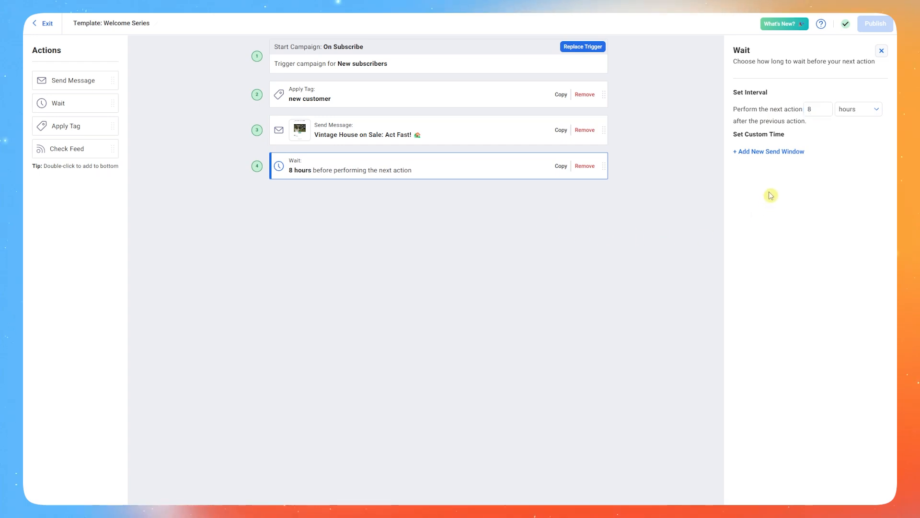
Add a custom send window to the Wait action, view its day and time options, and remove the window
{"action": "left_click", "coordinate": [754, 153]}
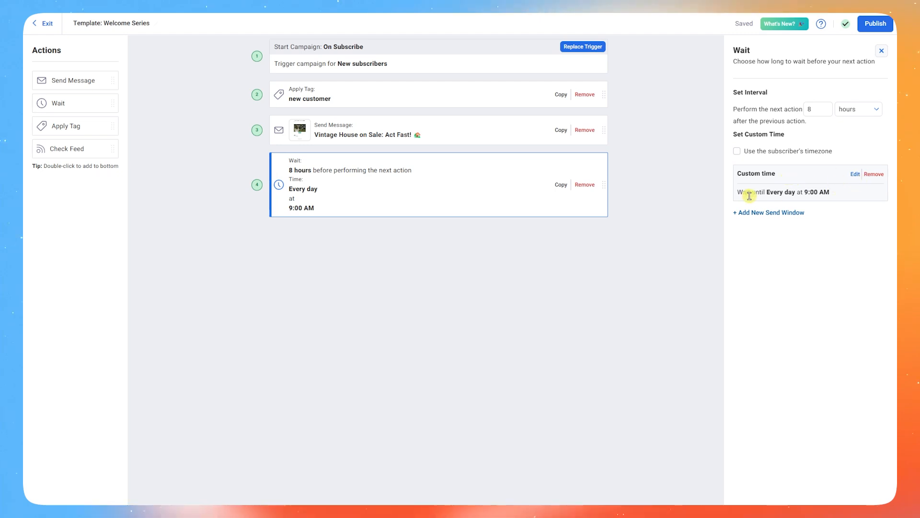
{"action": "left_click_drag", "start_coordinate": [748, 192], "coordinate": [808, 194]}
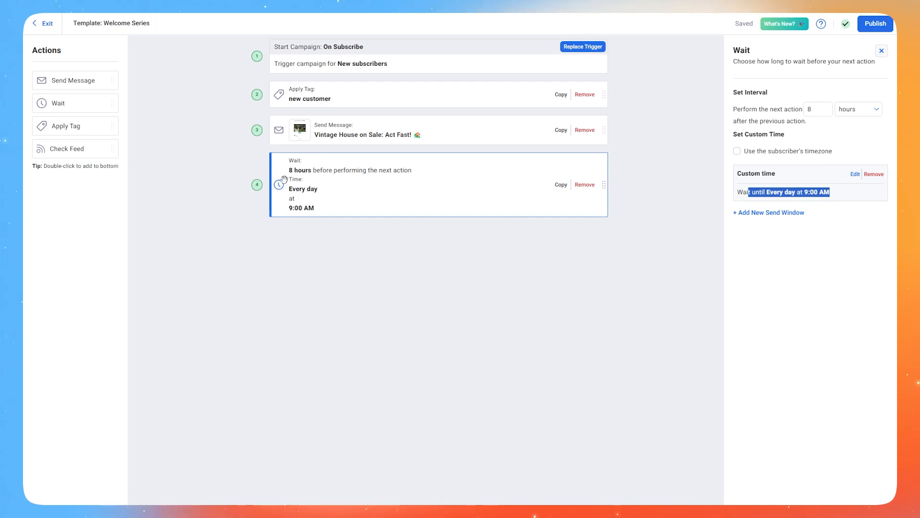
{"action": "left_click", "coordinate": [855, 175]}
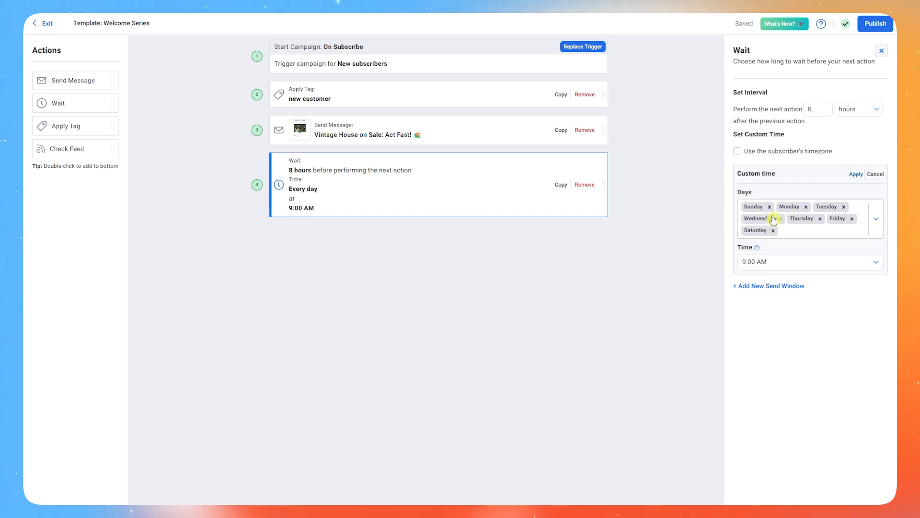
{"action": "left_click", "coordinate": [782, 271]}
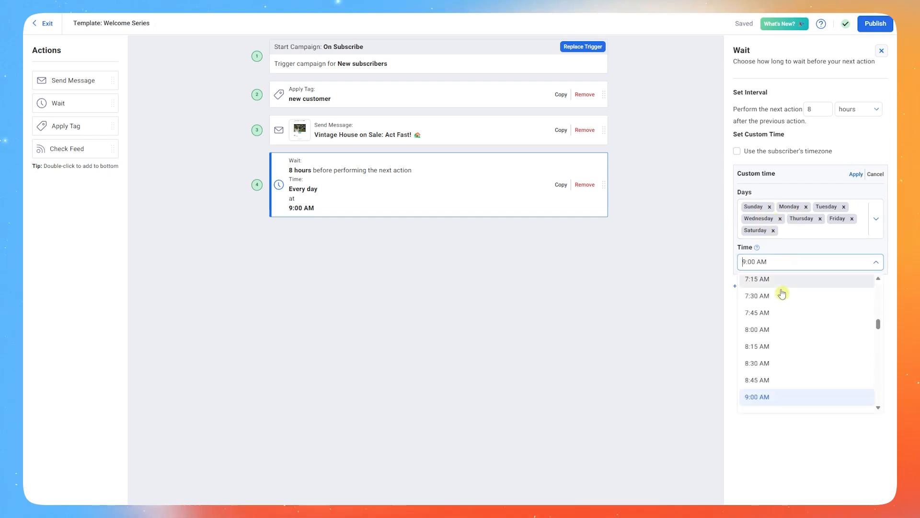
{"action": "left_click", "coordinate": [881, 177]}
{"action": "left_click", "coordinate": [880, 175]}
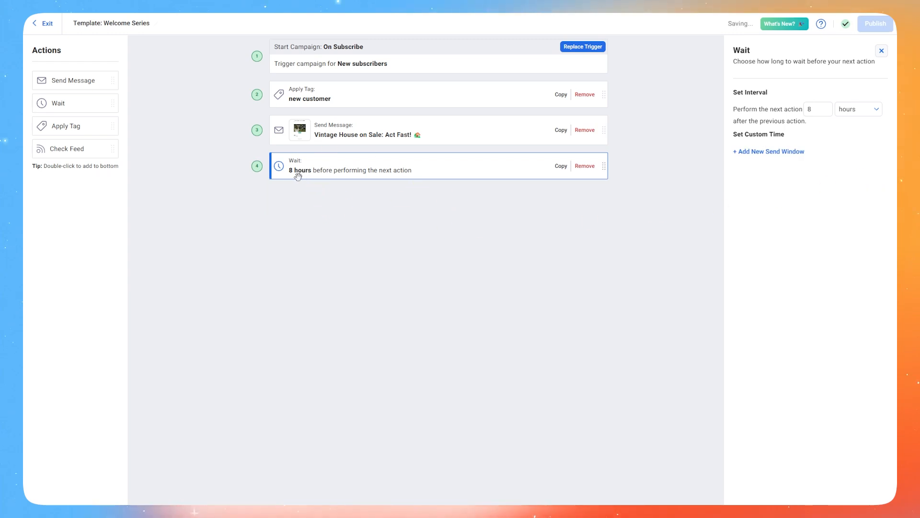
{"action": "left_click", "coordinate": [372, 205]}
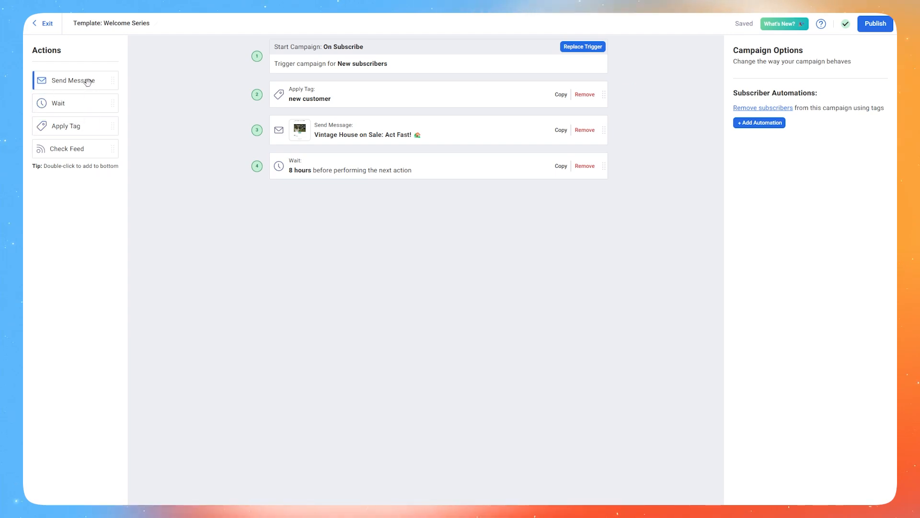
Add a Send Message action after the 8-hour wait, using the draft "Thanks for signing up!"
{"action": "left_click_drag", "start_coordinate": [90, 85], "coordinate": [381, 208]}
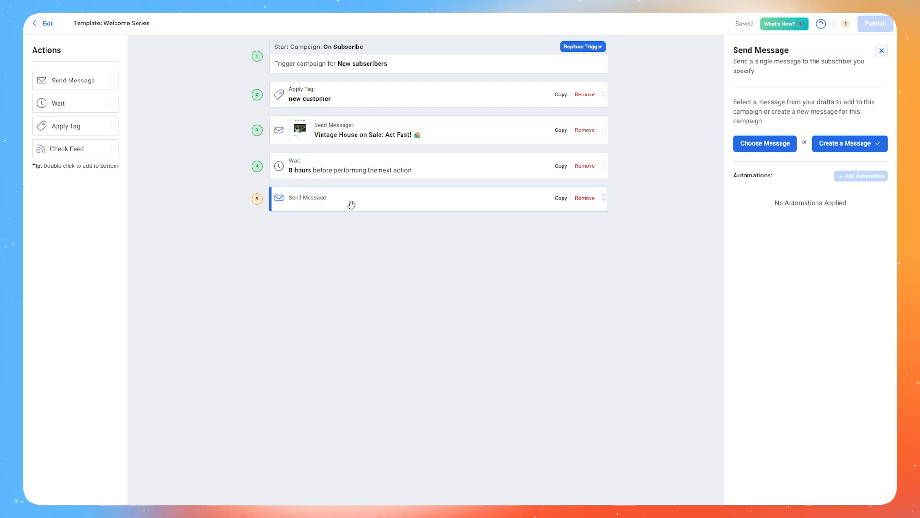
{"action": "left_click", "coordinate": [773, 145]}
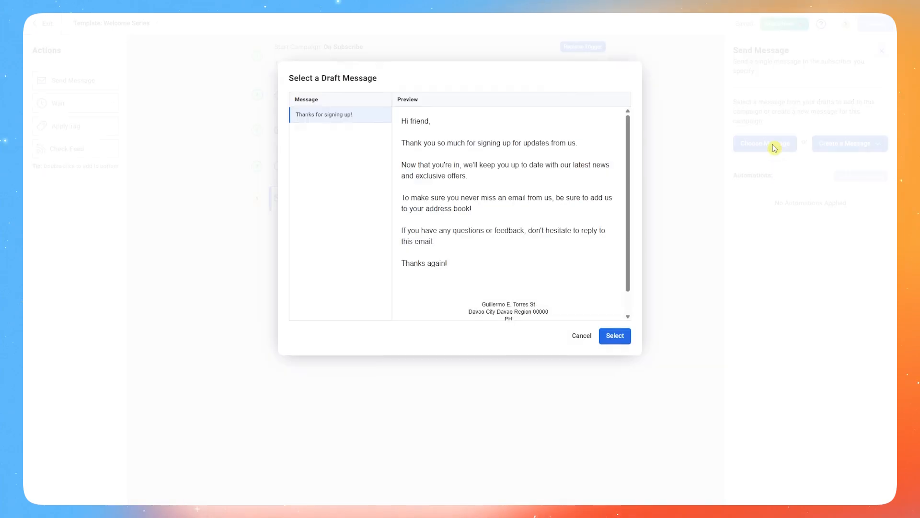
{"action": "left_click", "coordinate": [615, 336]}
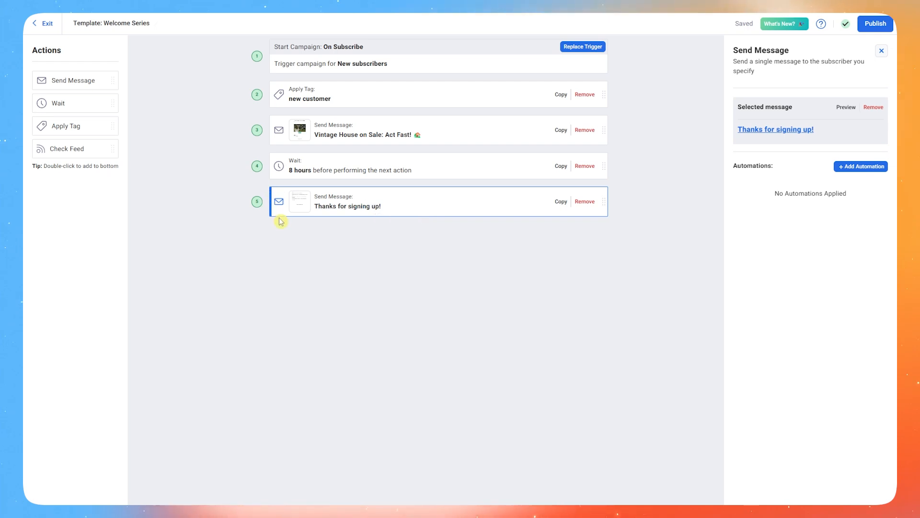
Insert a Check Feed action after the Wait action to view its settings, and remove it from the campaign
{"action": "left_click_drag", "start_coordinate": [71, 152], "coordinate": [390, 237]}
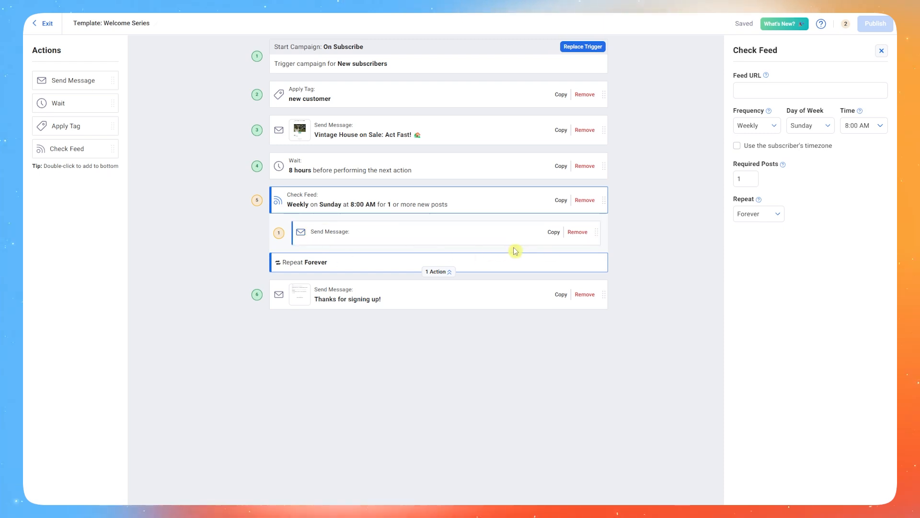
{"action": "left_click", "coordinate": [585, 200]}
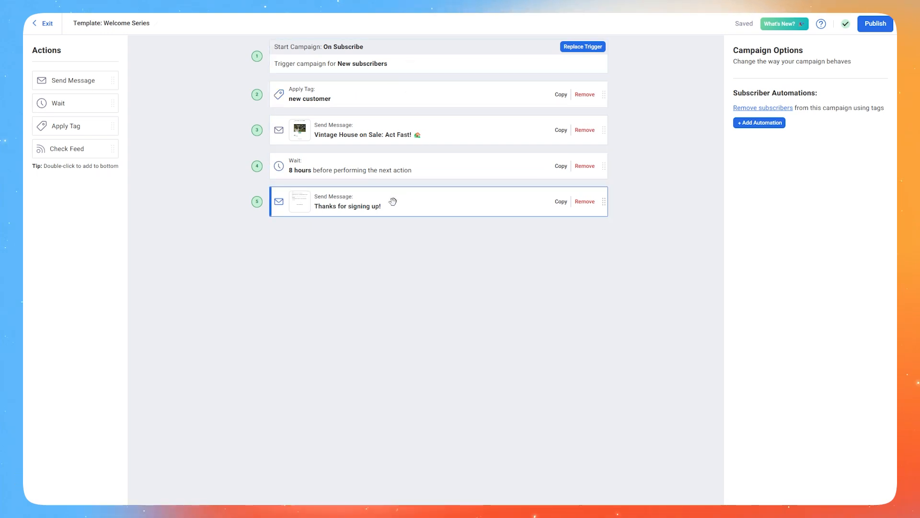
Publish the Welcome Series campaign and turn it on after reading the sender requirements notice
{"action": "left_click", "coordinate": [876, 24]}
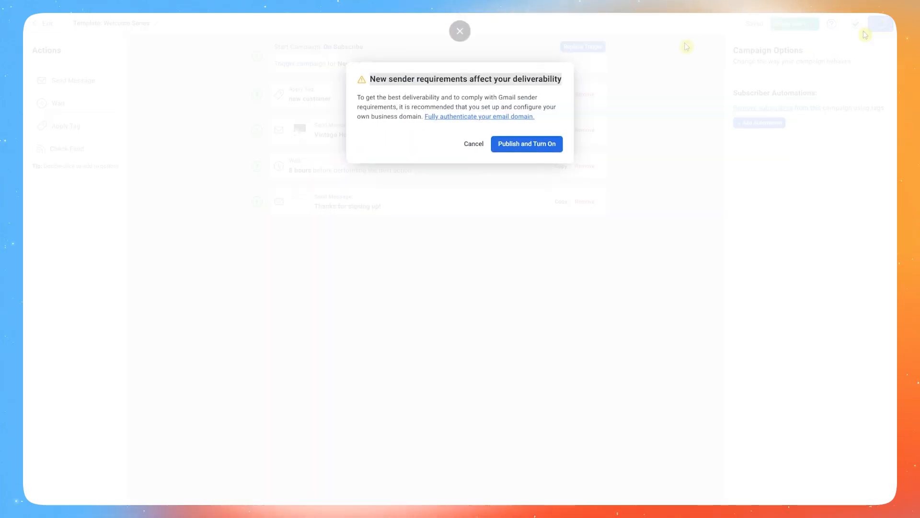
{"action": "left_click", "coordinate": [377, 84]}
{"action": "left_click_drag", "start_coordinate": [374, 80], "coordinate": [553, 84]}
{"action": "left_click_drag", "start_coordinate": [383, 106], "coordinate": [547, 105]}
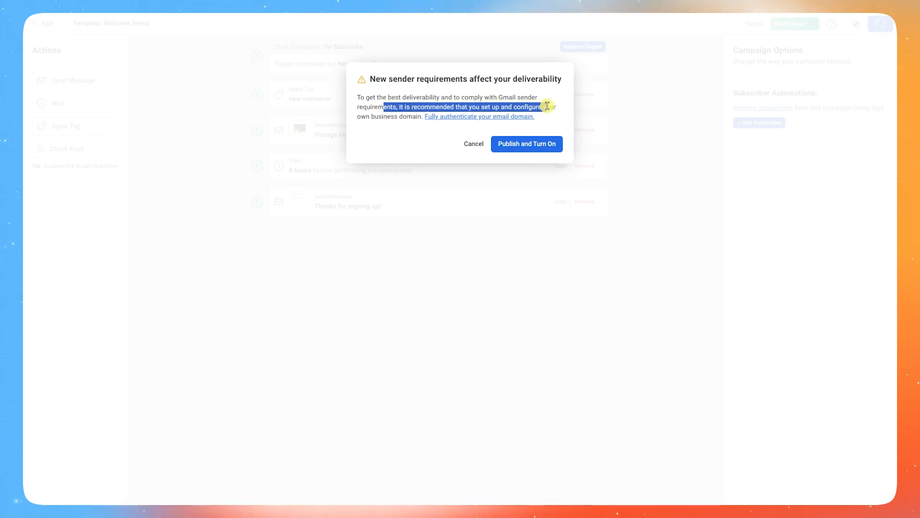
{"action": "mouse_move", "coordinate": [407, 106]}
{"action": "left_mouse_down"}
{"action": "mouse_move", "coordinate": [555, 106]}
{"action": "mouse_move", "coordinate": [489, 117]}
{"action": "mouse_move", "coordinate": [355, 116]}
{"action": "mouse_move", "coordinate": [420, 115]}
{"action": "left_mouse_up"}
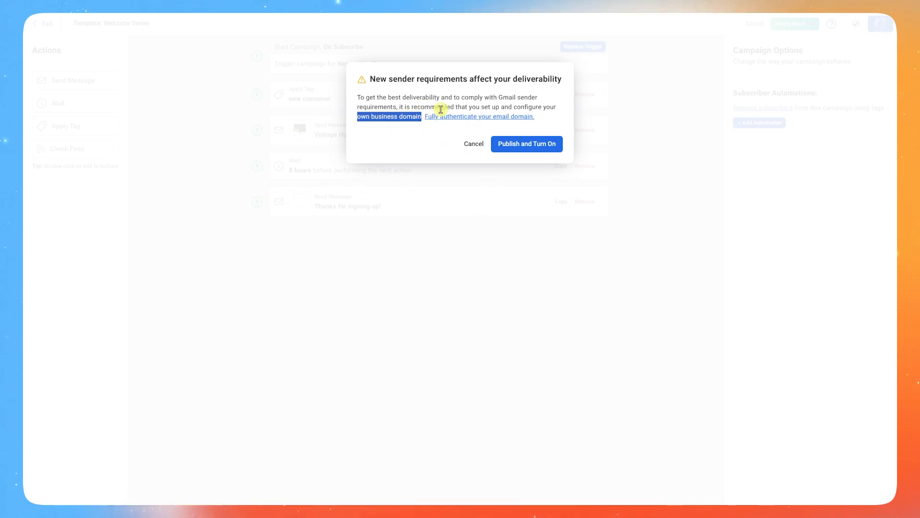
{"action": "left_click_drag", "start_coordinate": [379, 85], "coordinate": [540, 119]}
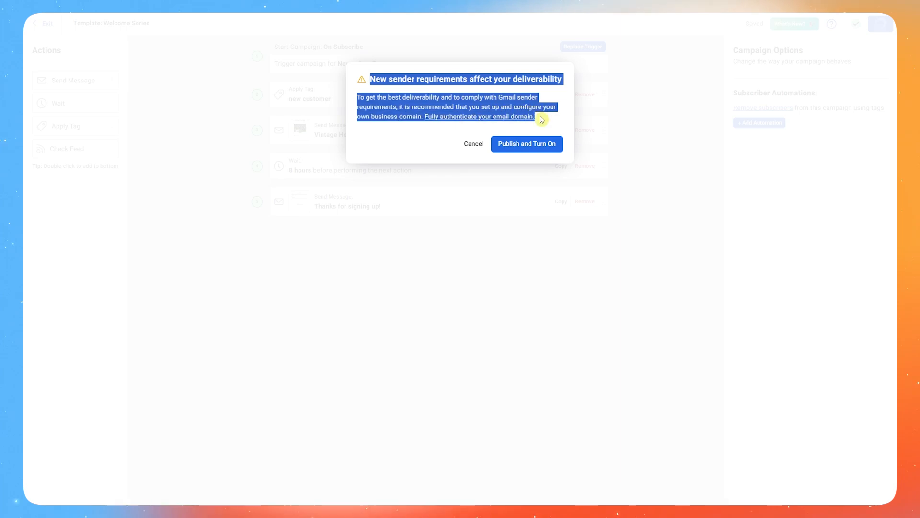
{"action": "left_click", "coordinate": [553, 123]}
{"action": "left_click", "coordinate": [514, 144]}
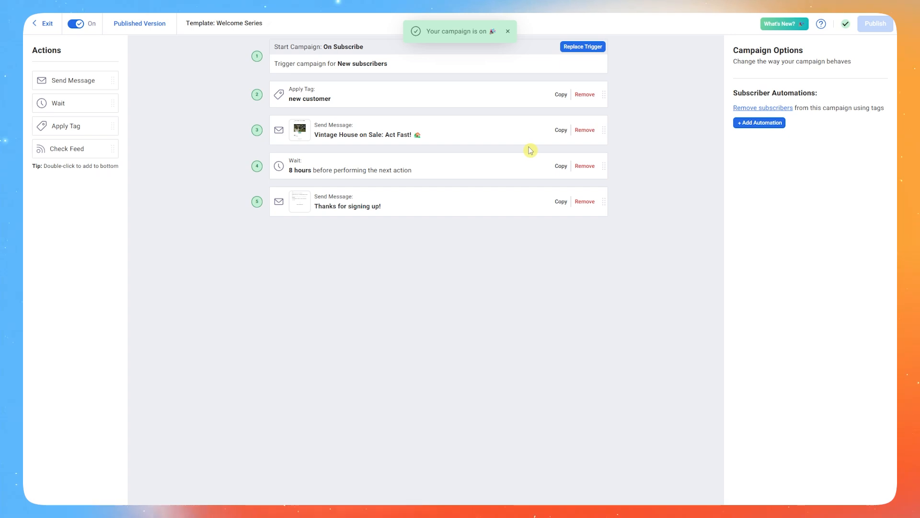
Exit the campaign editor and compare the Subscriber and Page Hit sections of List Automation
{"action": "left_click", "coordinate": [46, 24]}
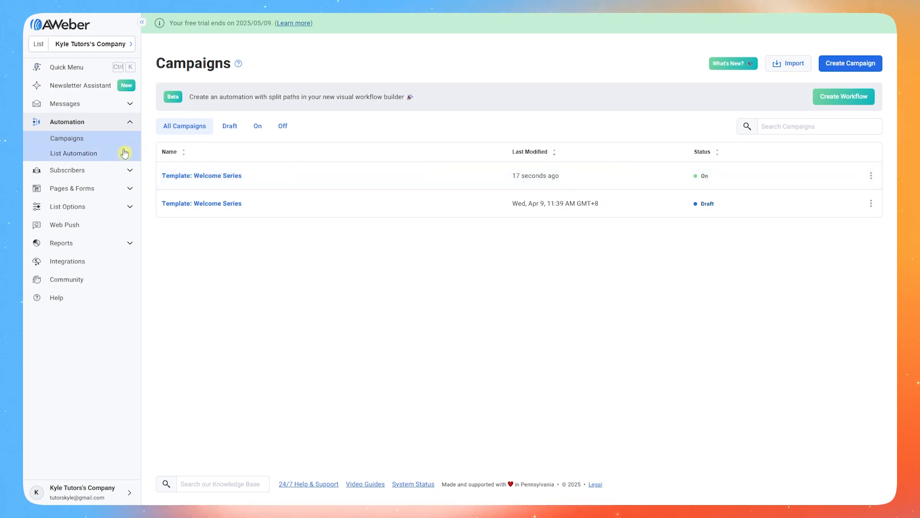
{"action": "left_click", "coordinate": [86, 153]}
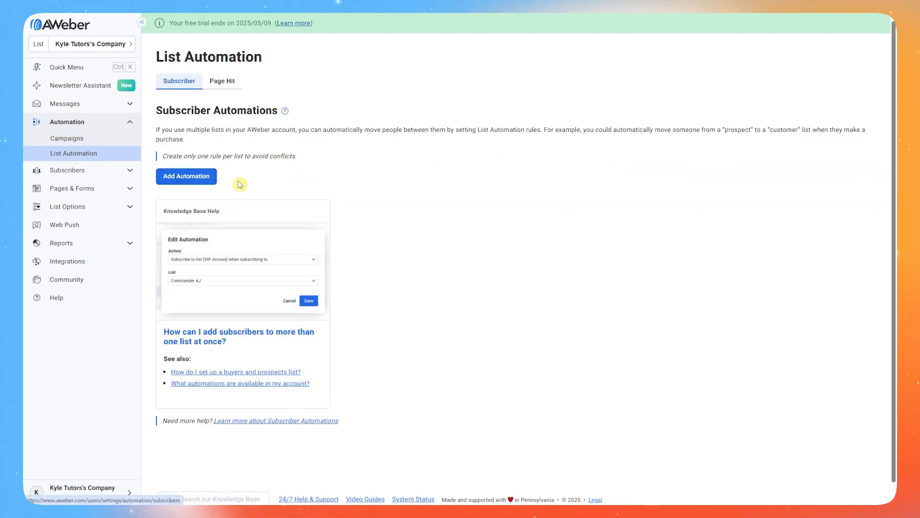
{"action": "left_click", "coordinate": [222, 84]}
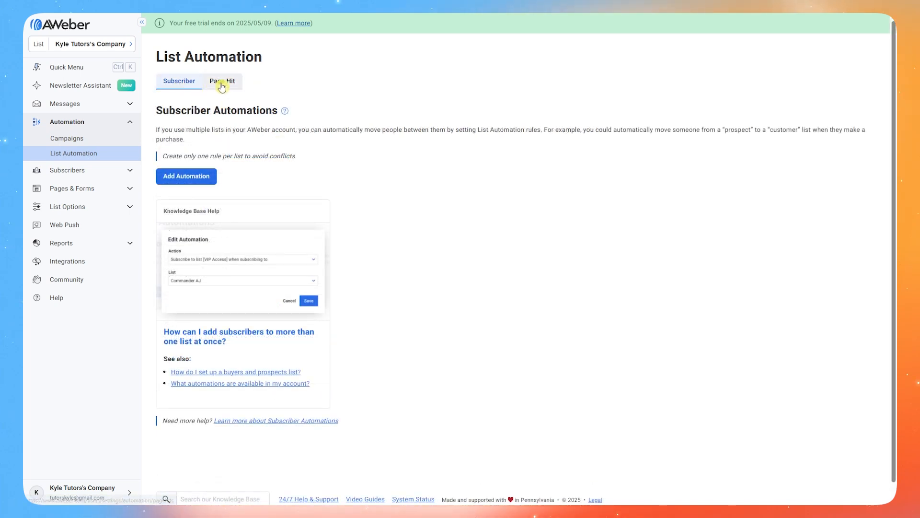
{"action": "left_click", "coordinate": [222, 84]}
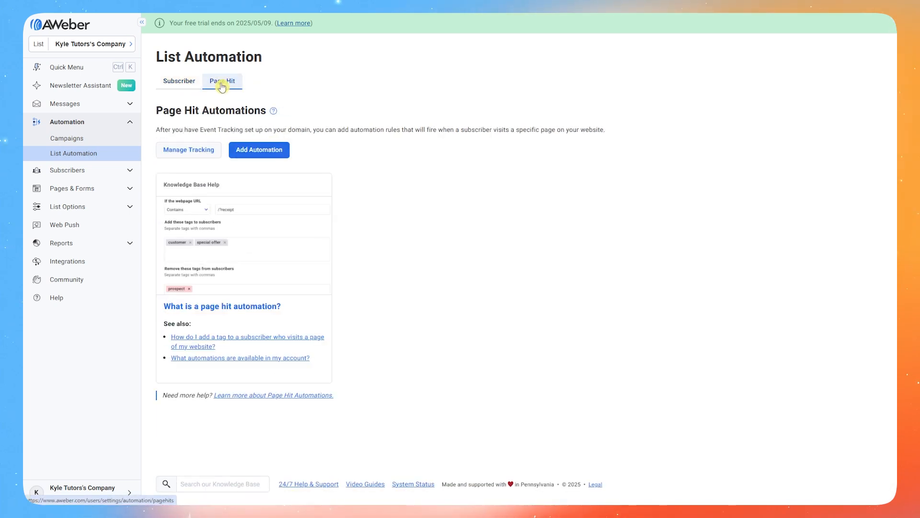
{"action": "left_click", "coordinate": [185, 85]}
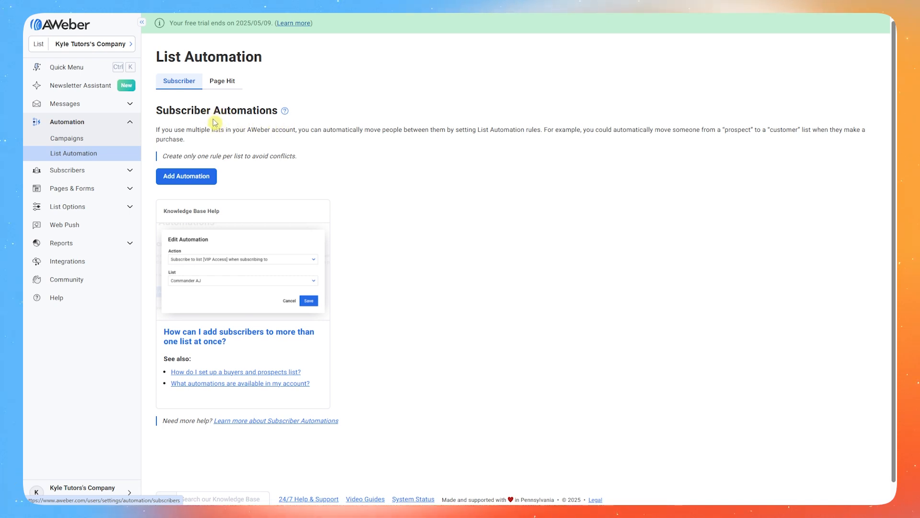
{"action": "left_click", "coordinate": [230, 86]}
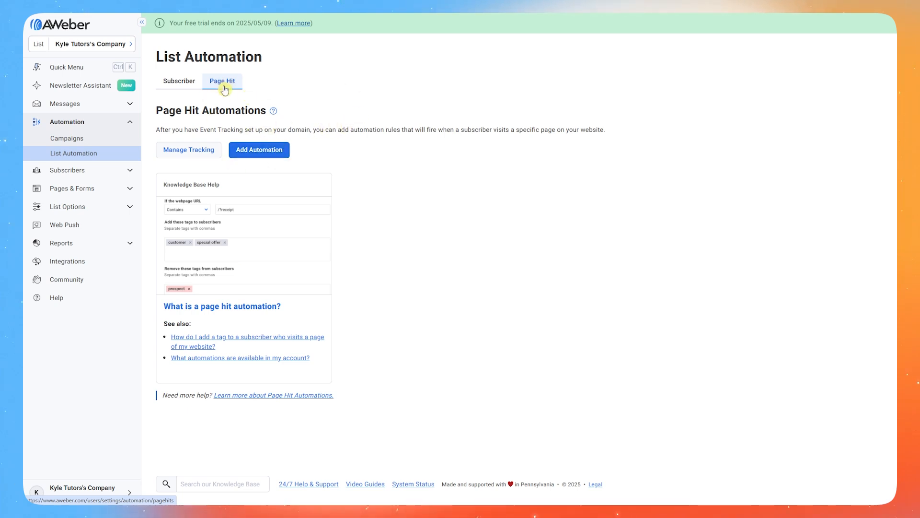
{"action": "left_click", "coordinate": [188, 85]}
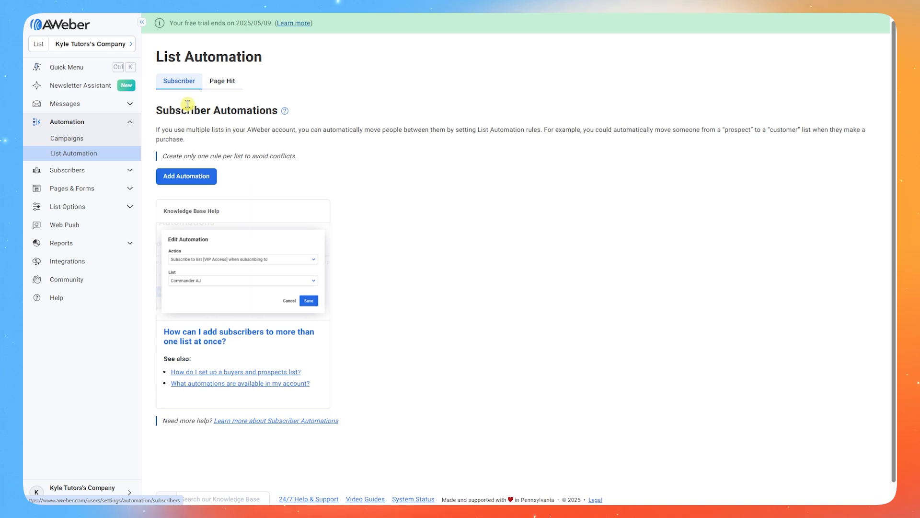
Examine the action choices in the form for a new subscriber automation, and close it without adding a rule
{"action": "left_click", "coordinate": [206, 178]}
{"action": "left_click", "coordinate": [670, 65]}
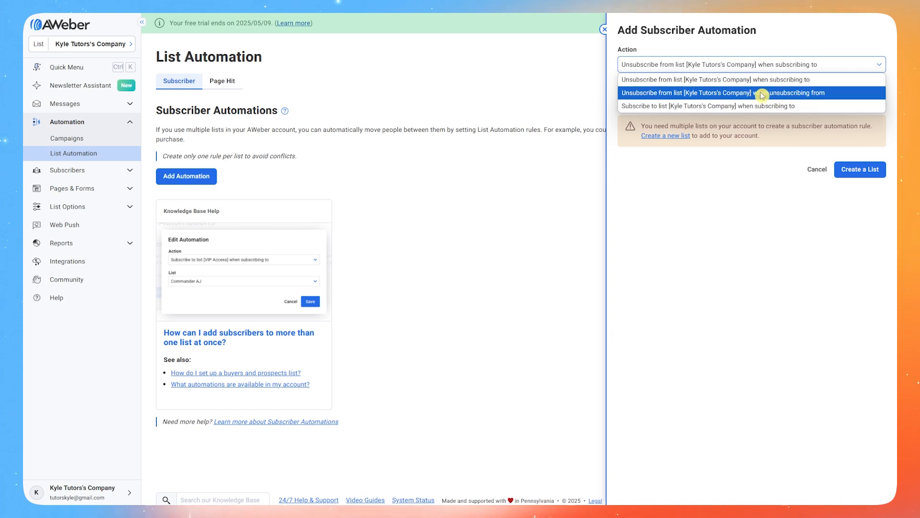
{"action": "left_click", "coordinate": [720, 179]}
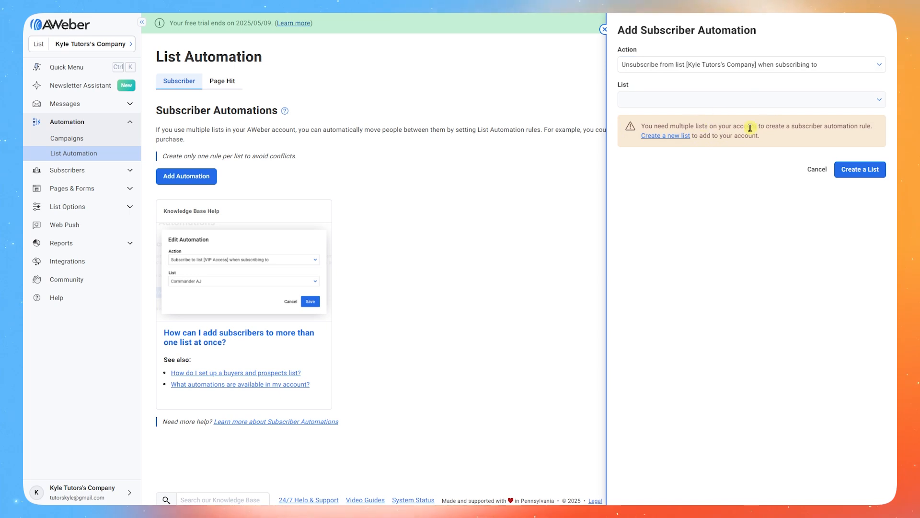
{"action": "left_click", "coordinate": [481, 180]}
Examine the URL and tag fields for a new page hit automation, and close the form without adding it
{"action": "left_click", "coordinate": [223, 81]}
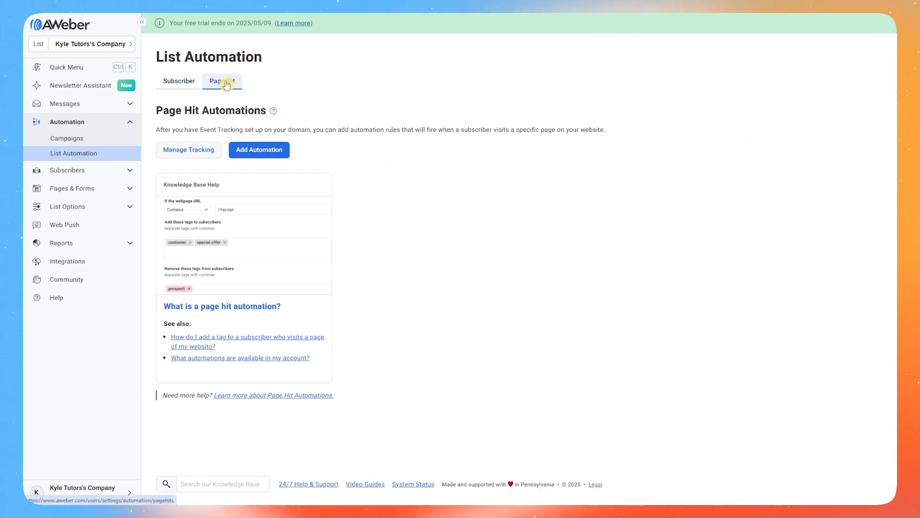
{"action": "left_click", "coordinate": [265, 155]}
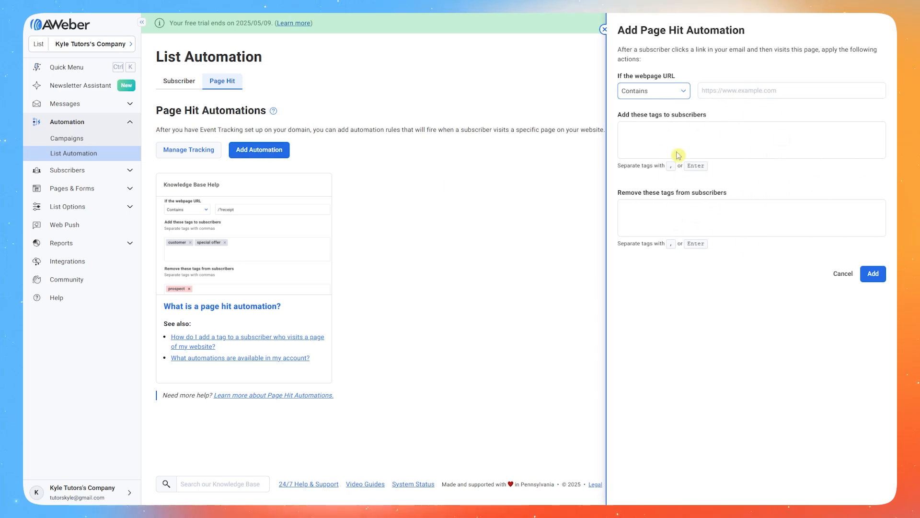
{"action": "left_click", "coordinate": [494, 166]}
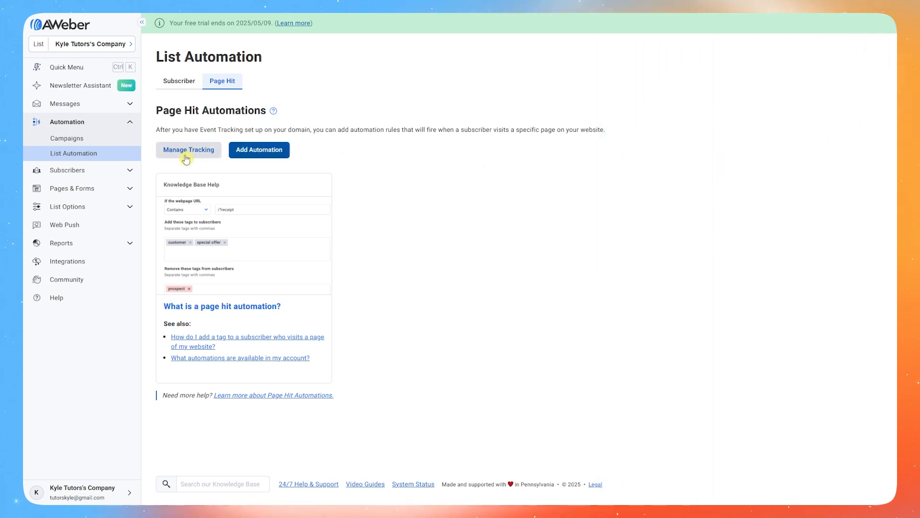
View the domain tracking setup for page hit automations, and return to the campaign list
{"action": "left_click", "coordinate": [188, 150]}
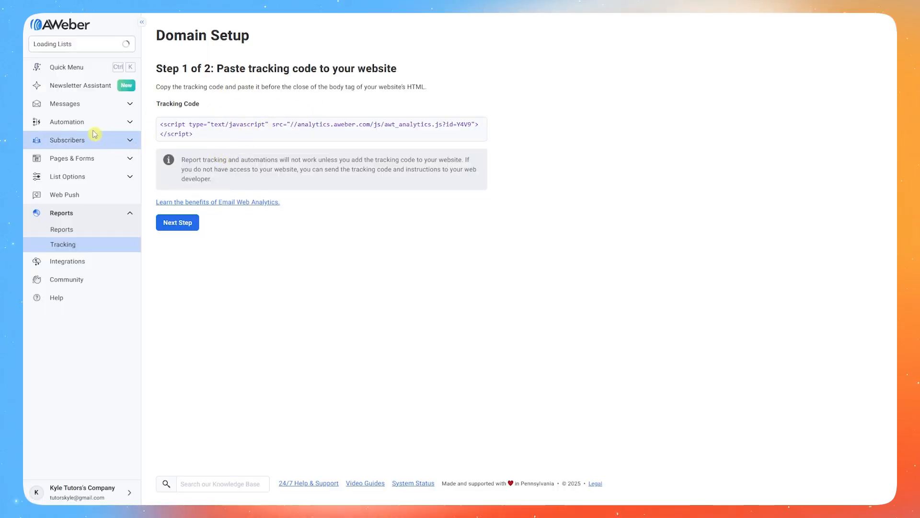
{"action": "left_click", "coordinate": [115, 123]}
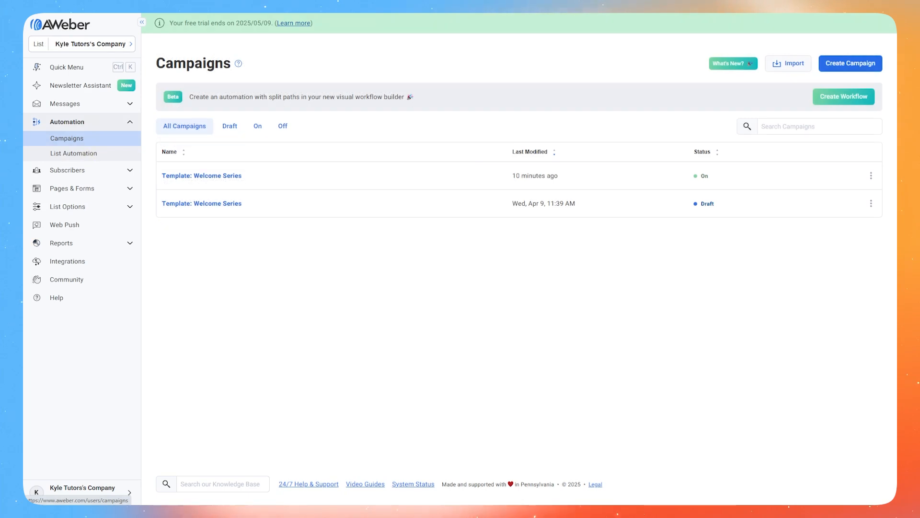